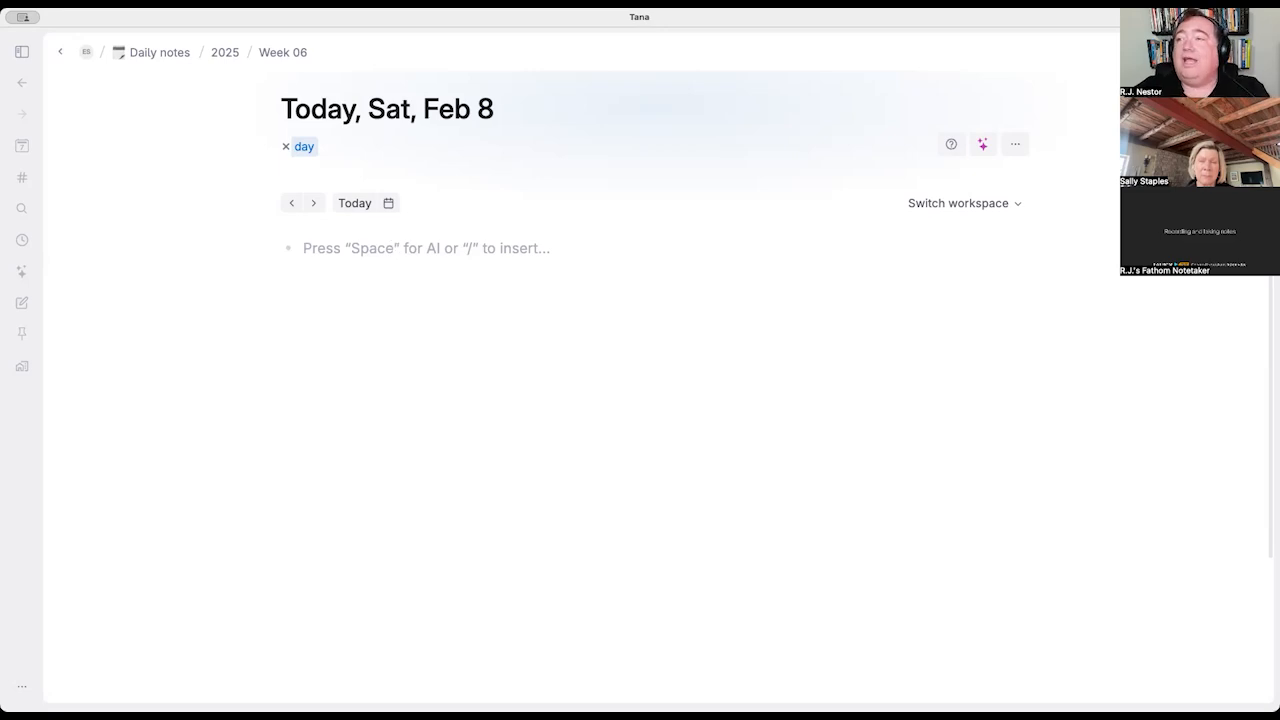
# Step: Create two nodes in today's daily note, applying a new supertag "discussion point" to one and a new supertag "person" to the other
pyautogui.write('#discussion point')
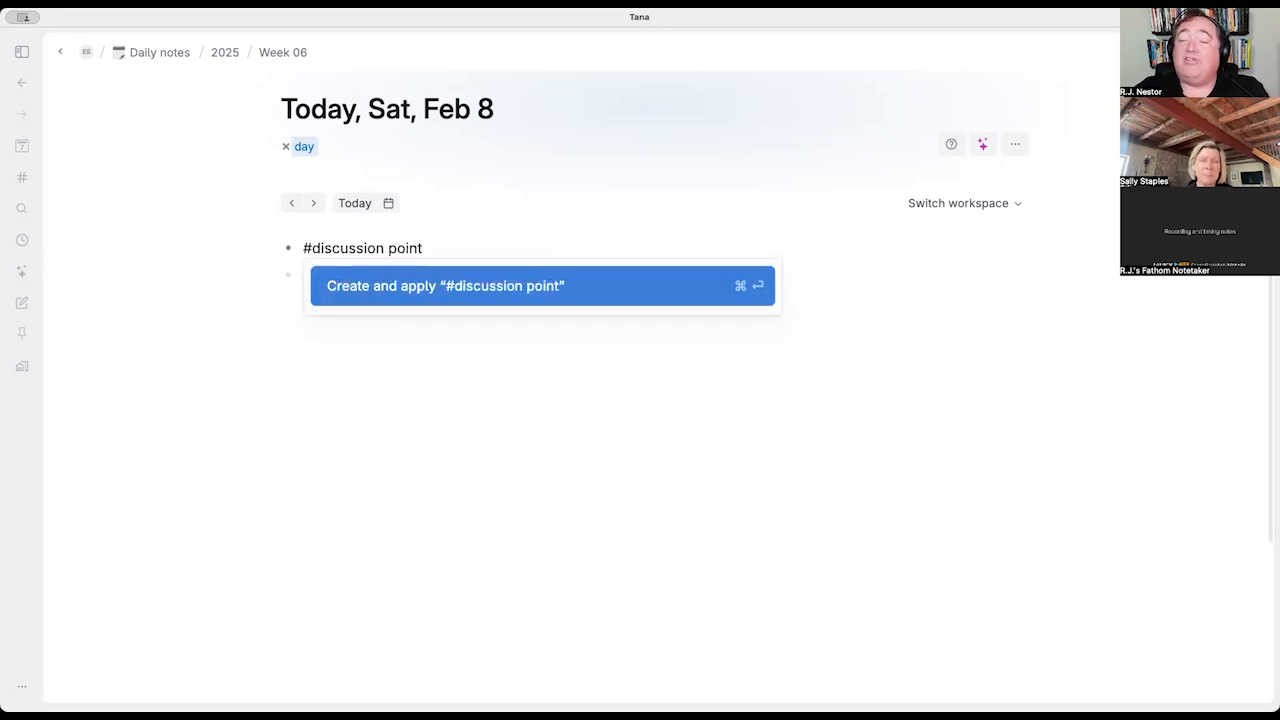
pyautogui.press('super+Return')
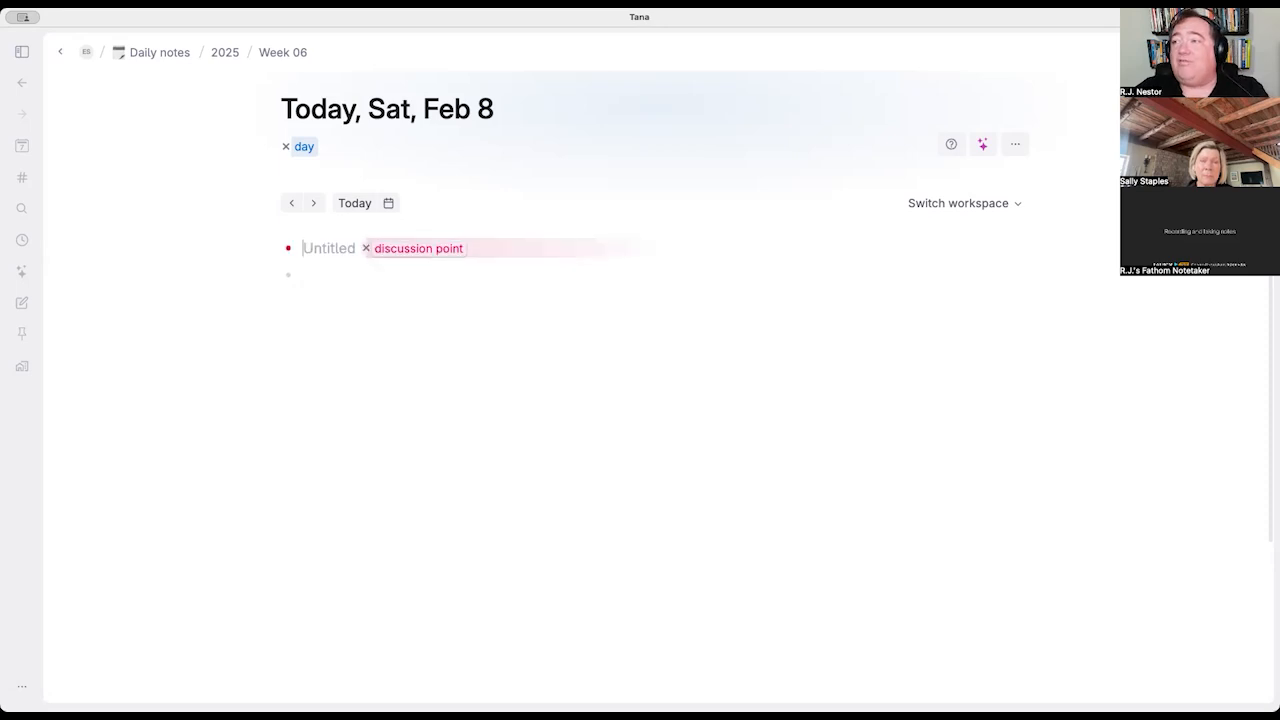
pyautogui.press('Return')
pyautogui.write('#person')
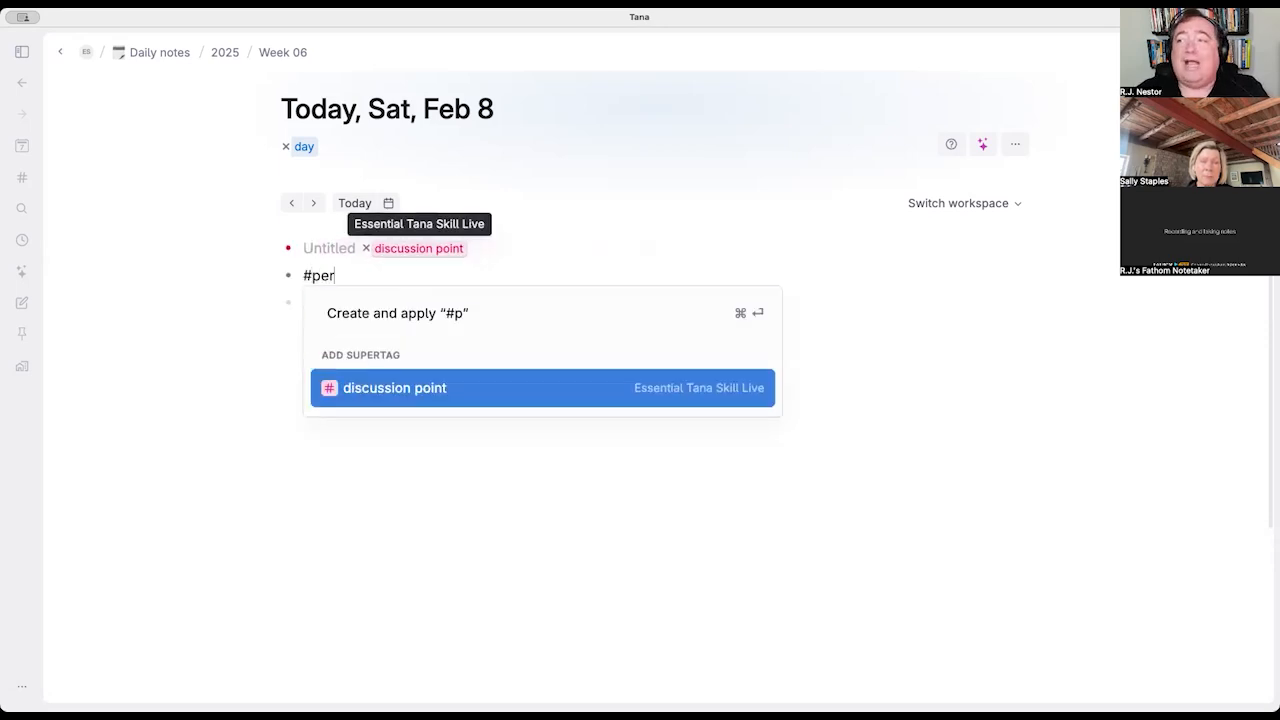
pyautogui.press('super+Return')
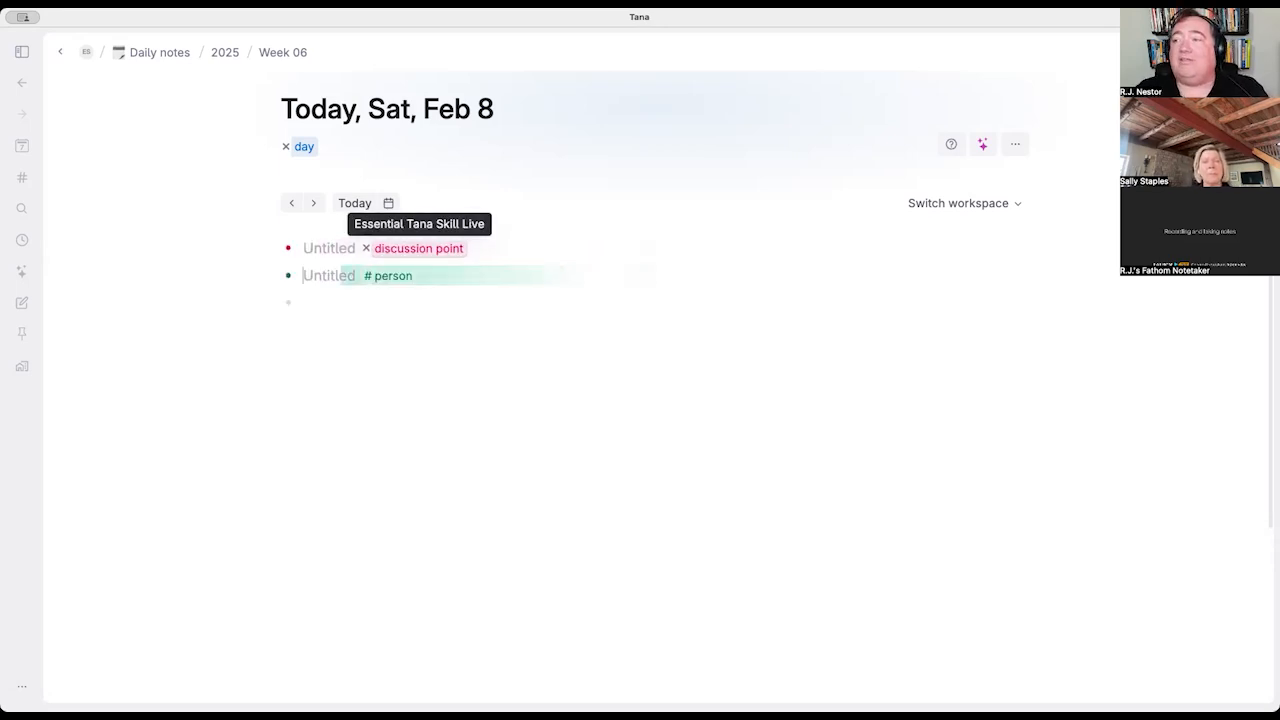
# Step: Configure the person supertag to use a blue colour and close its configuration
pyautogui.click(396, 277)
pyautogui.click(423, 380)
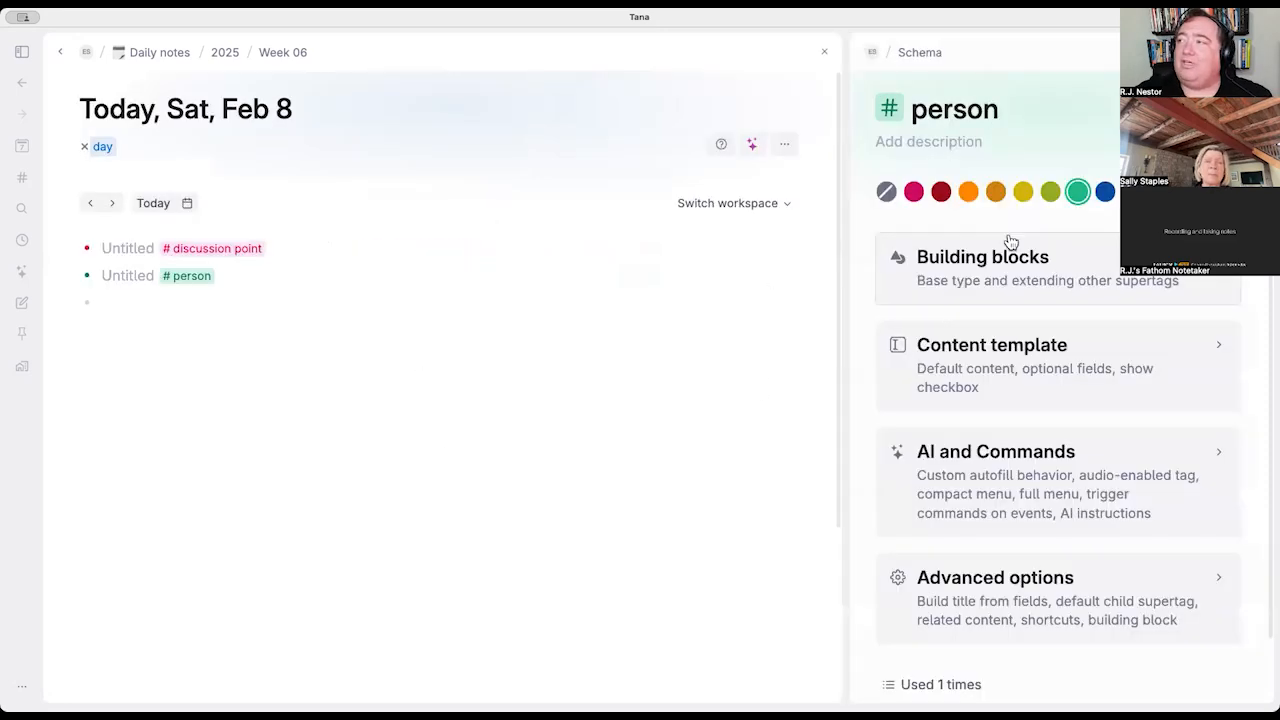
pyautogui.click(1132, 191)
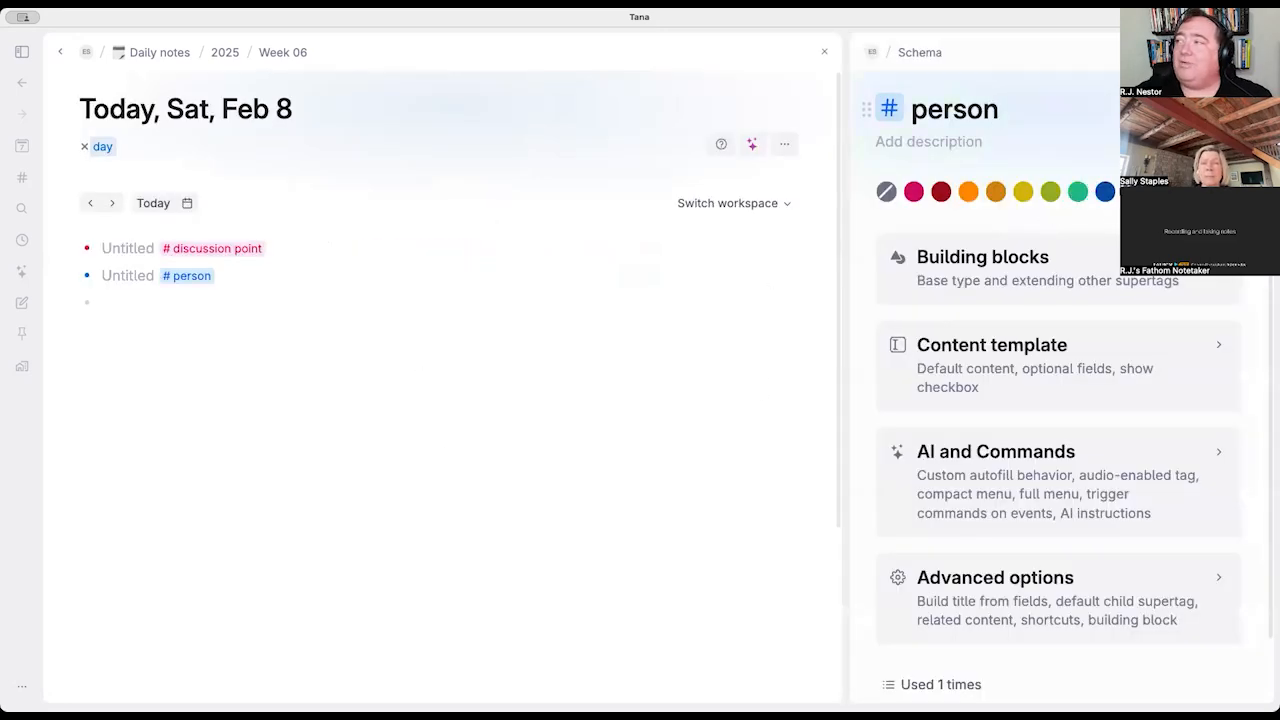
pyautogui.press('Escape')
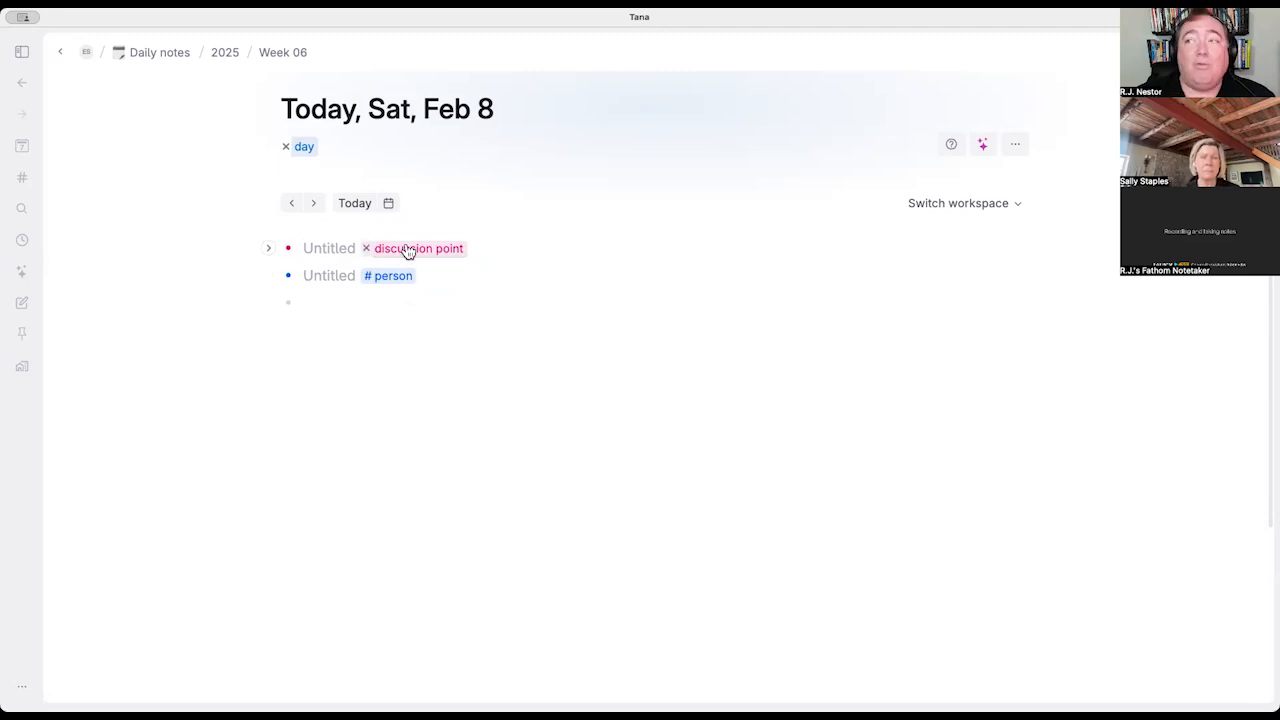
# Step: Add a field named "Participant(s)" to the default content of the discussion point supertag's template
pyautogui.click(441, 258)
pyautogui.click(449, 354)
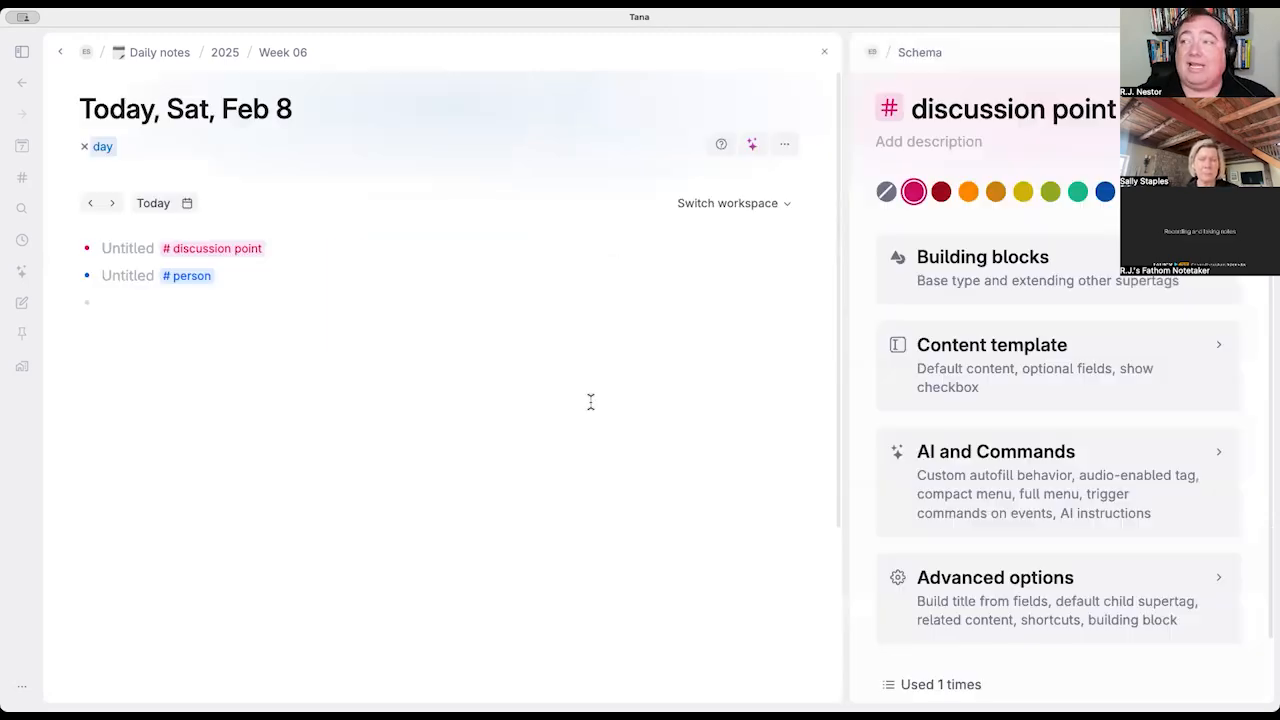
pyautogui.click(1005, 386)
pyautogui.scroll(-3, 1010, 400)
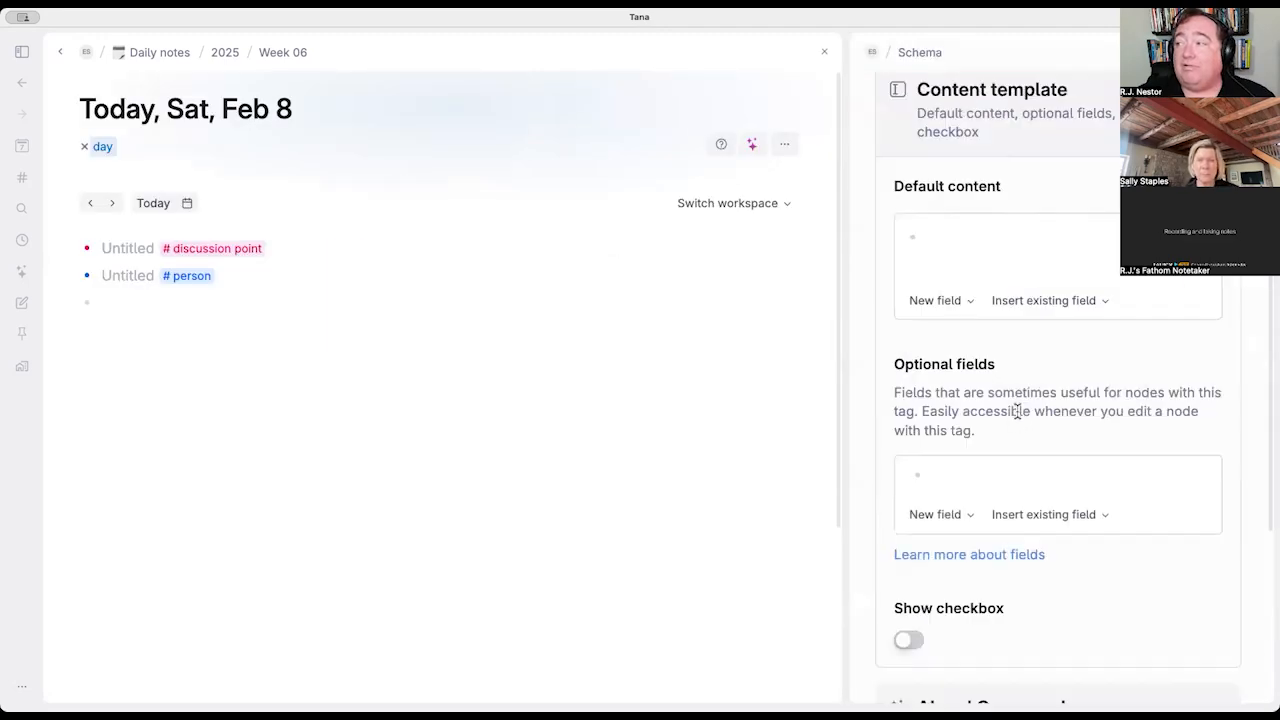
pyautogui.click(940, 227)
pyautogui.write('Participant(s)')
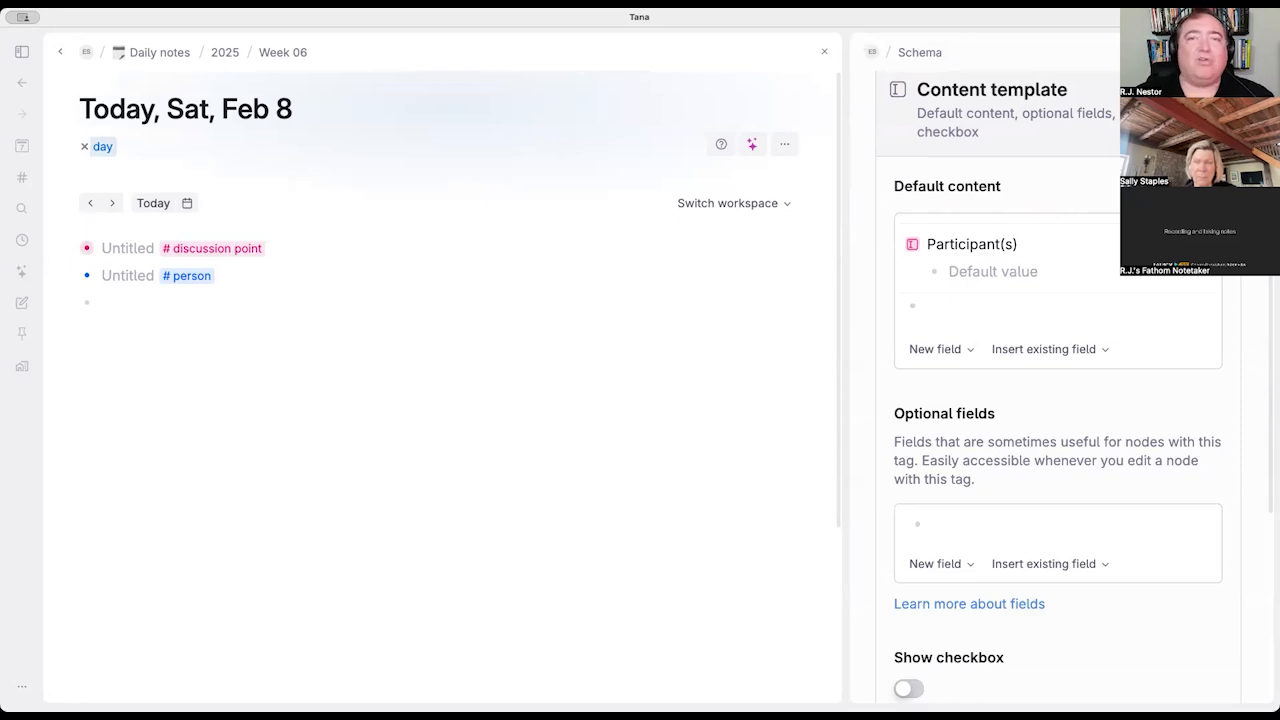
# Step: Configure the Participant(s) field as type Options from supertag, using person as its source supertag
pyautogui.click(916, 251)
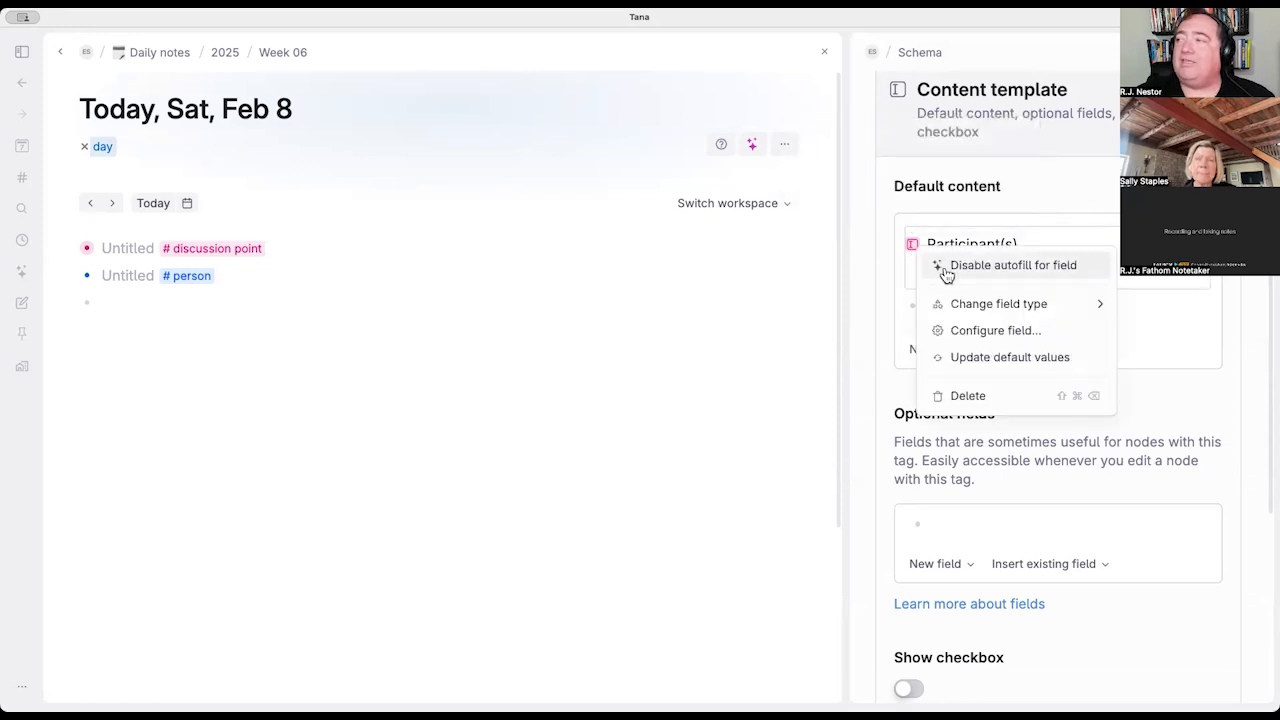
pyautogui.click(986, 332)
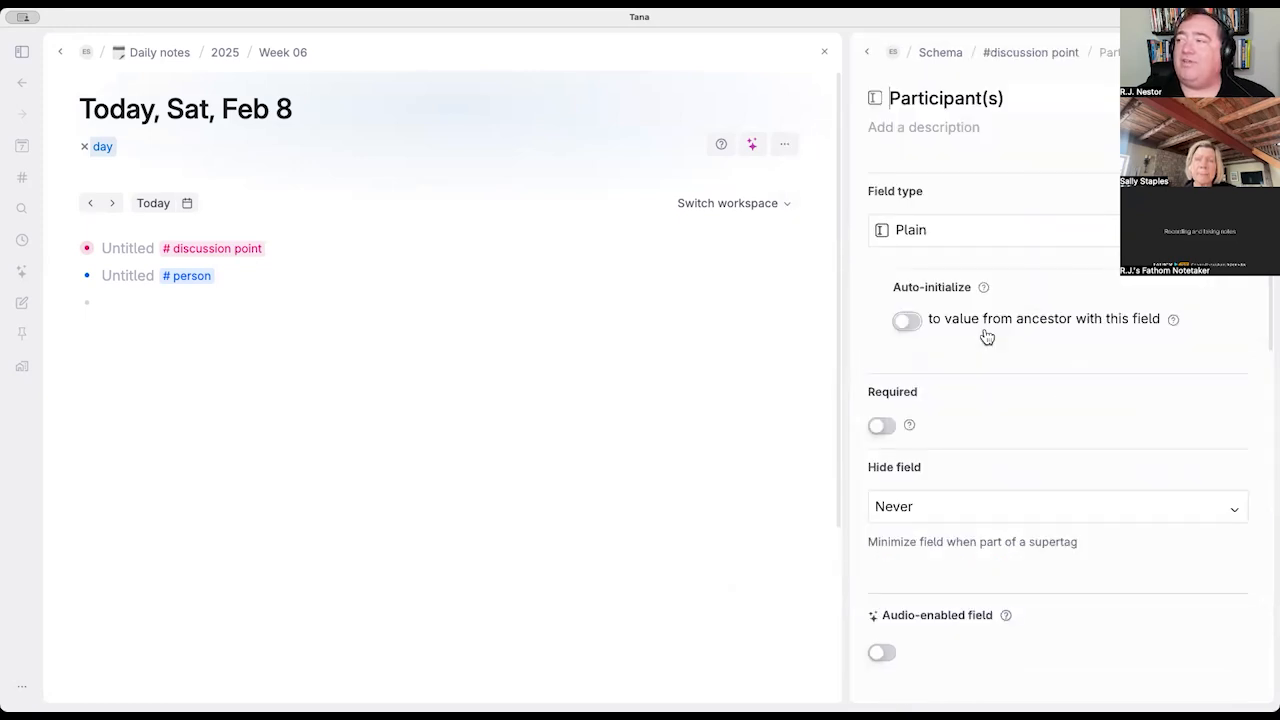
pyautogui.click(972, 244)
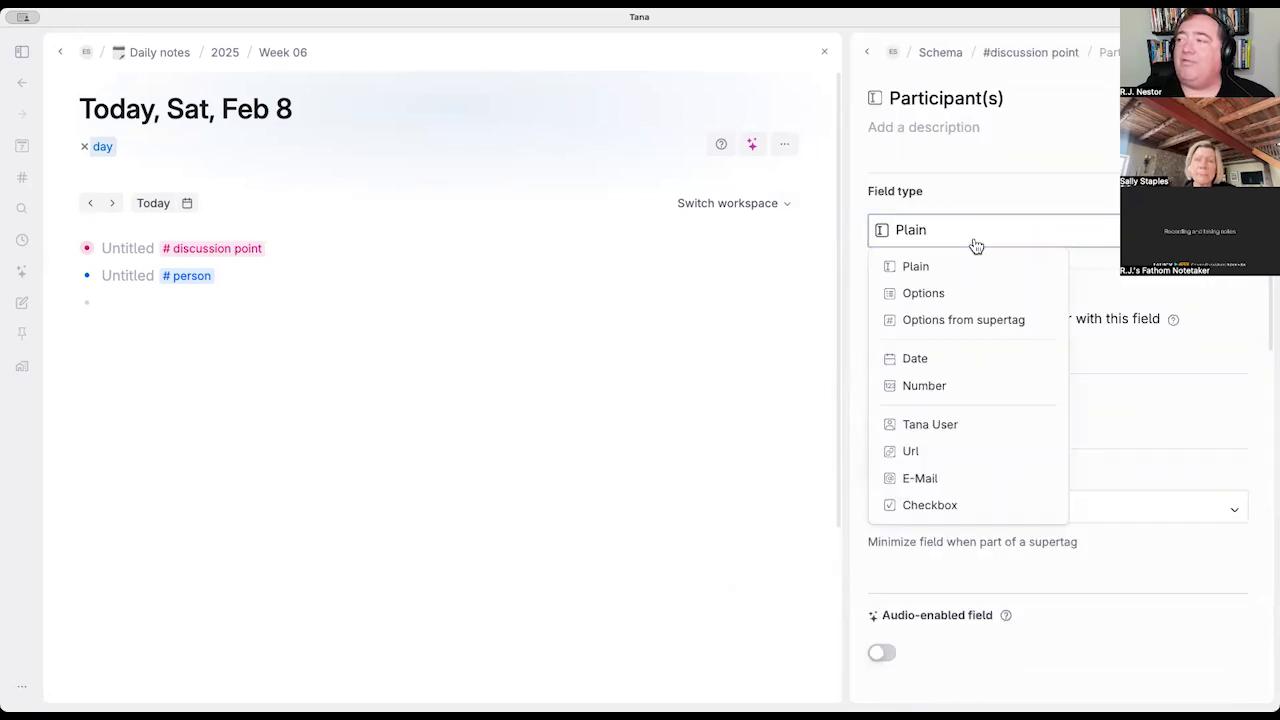
pyautogui.click(968, 321)
pyautogui.click(969, 317)
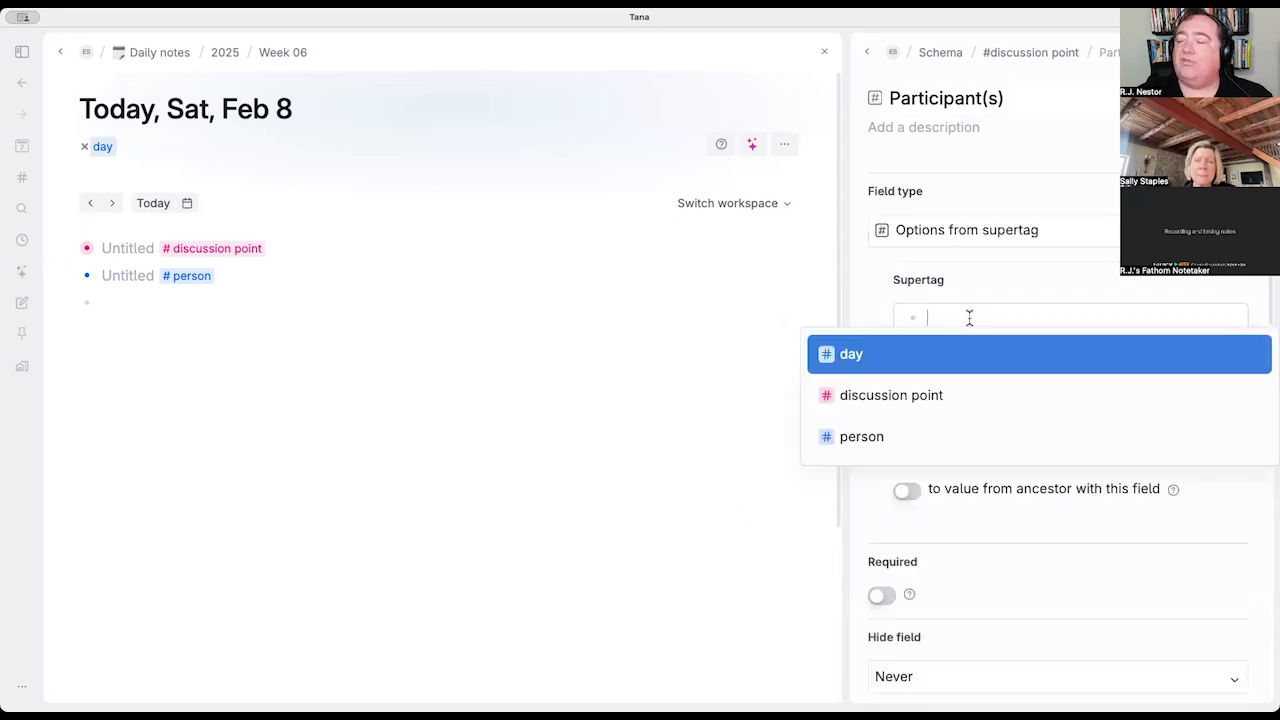
pyautogui.click(877, 437)
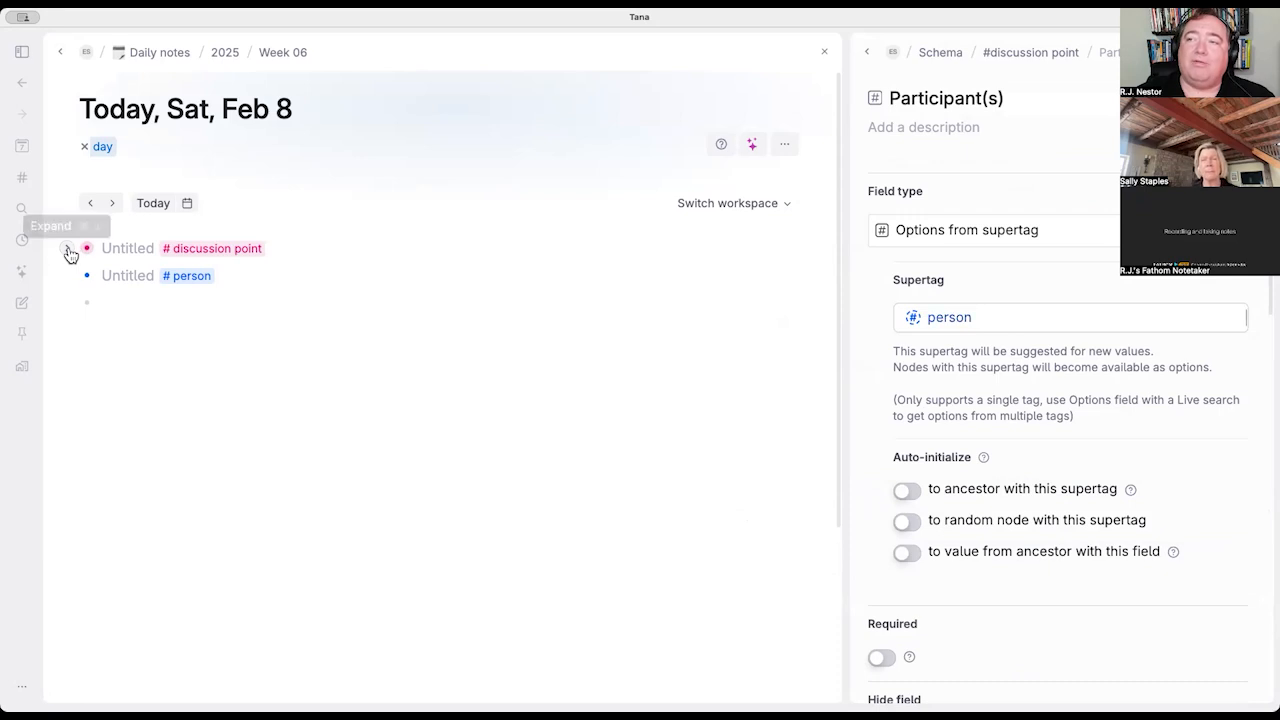
# Step: Expand the discussion point node, enter a first name for the node tagged person, and check the Participant(s) options
pyautogui.click(68, 250)
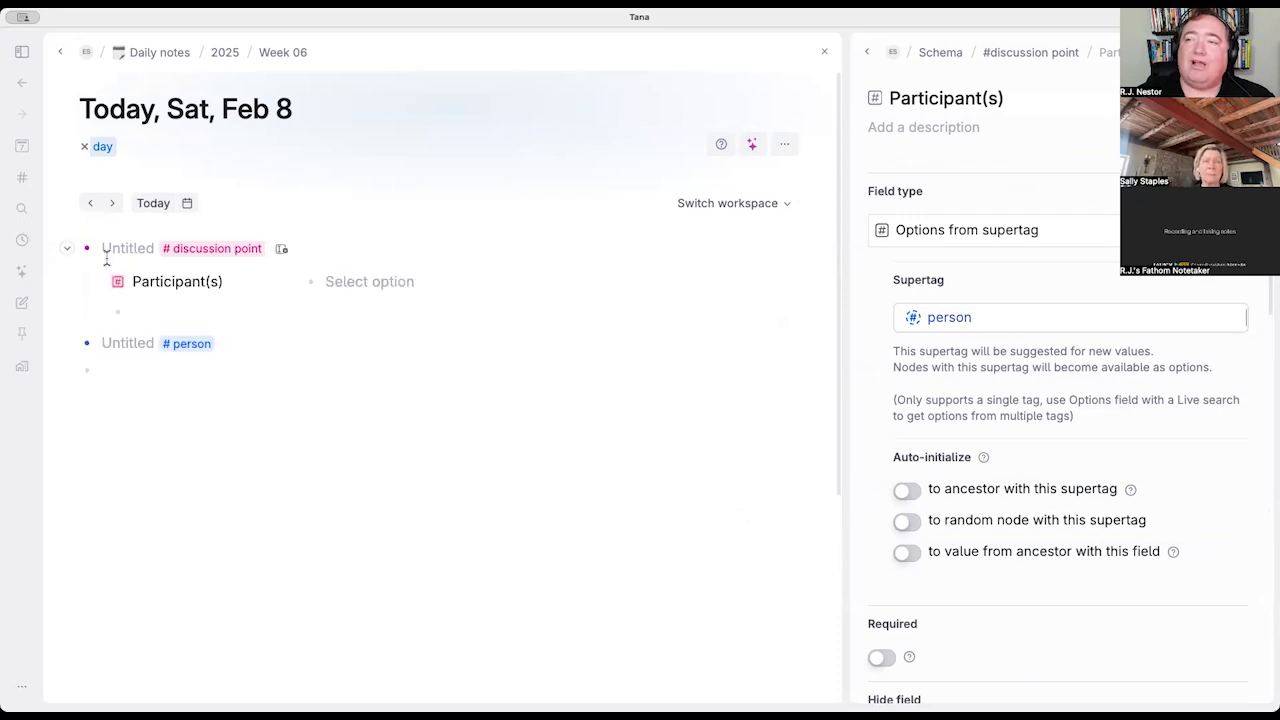
pyautogui.click(337, 281)
pyautogui.click(148, 350)
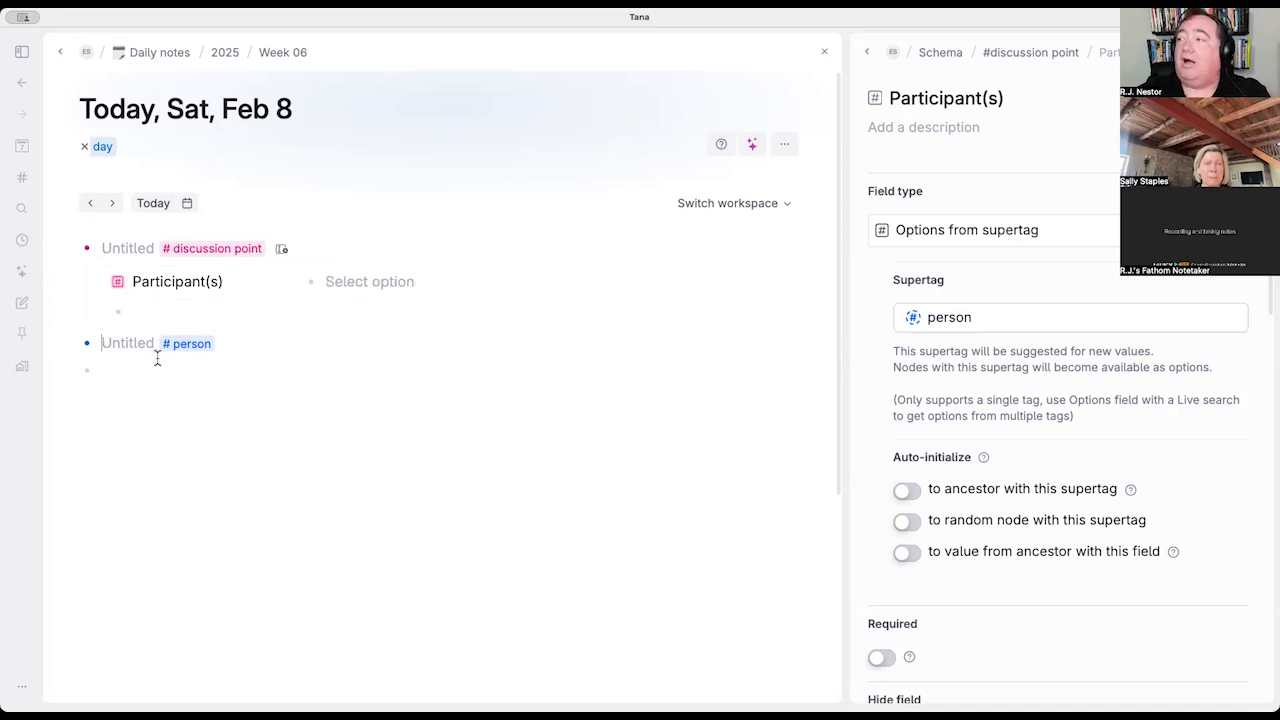
pyautogui.write('Sally')
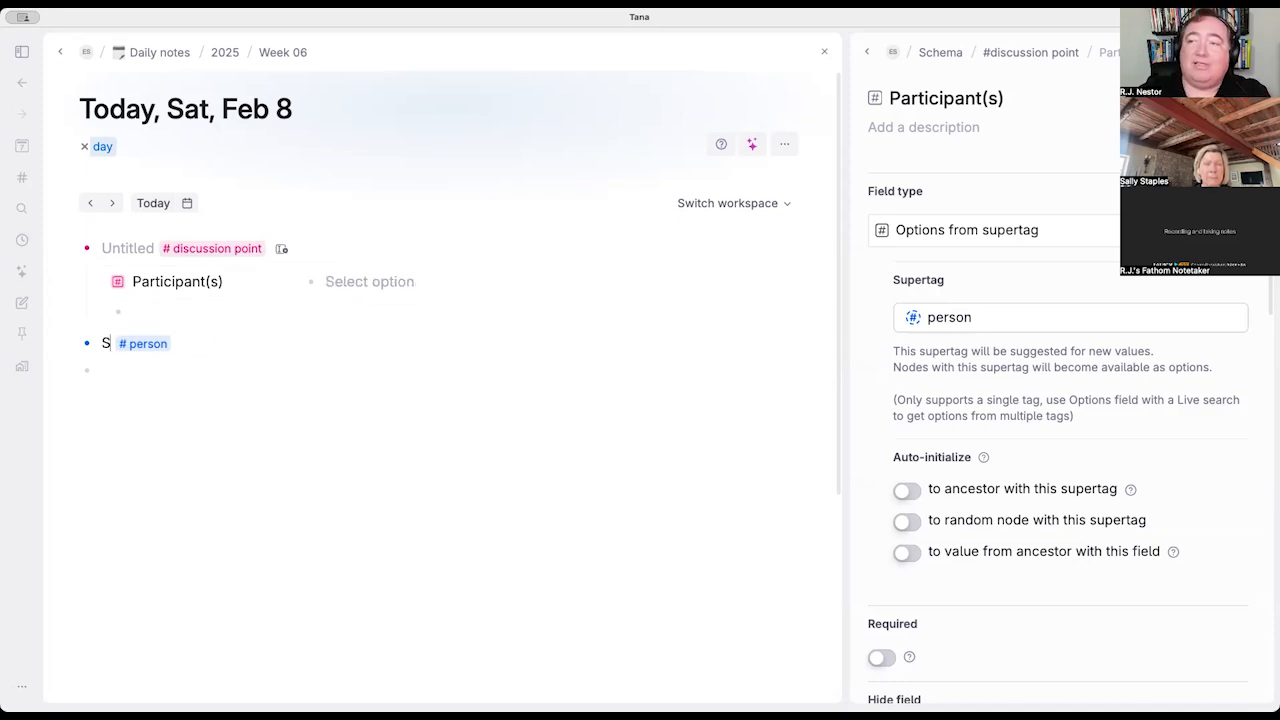
pyautogui.click(397, 281)
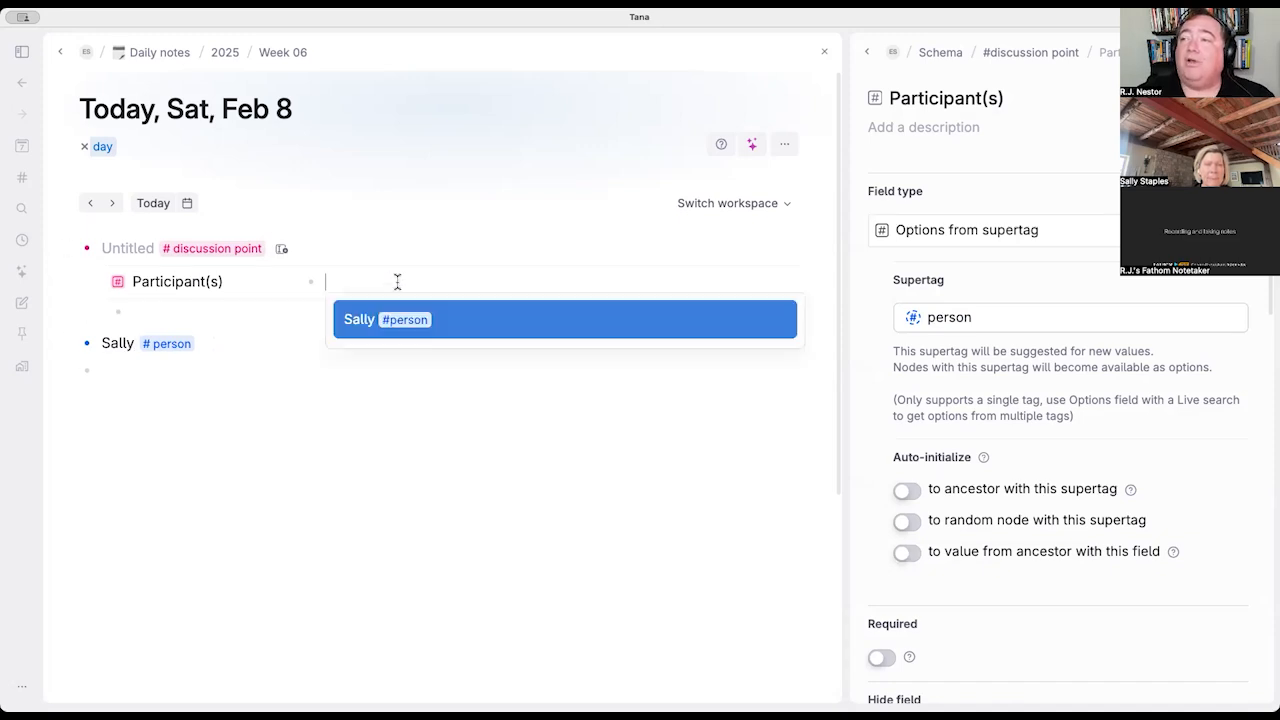
# Step: Add three nodes below the existing person node, each holding another person's first name
pyautogui.click(229, 383)
pyautogui.write('Tim')
pyautogui.press('Return')
pyautogui.write('Janie')
pyautogui.press('Return')
pyautogui.write('Terrance')
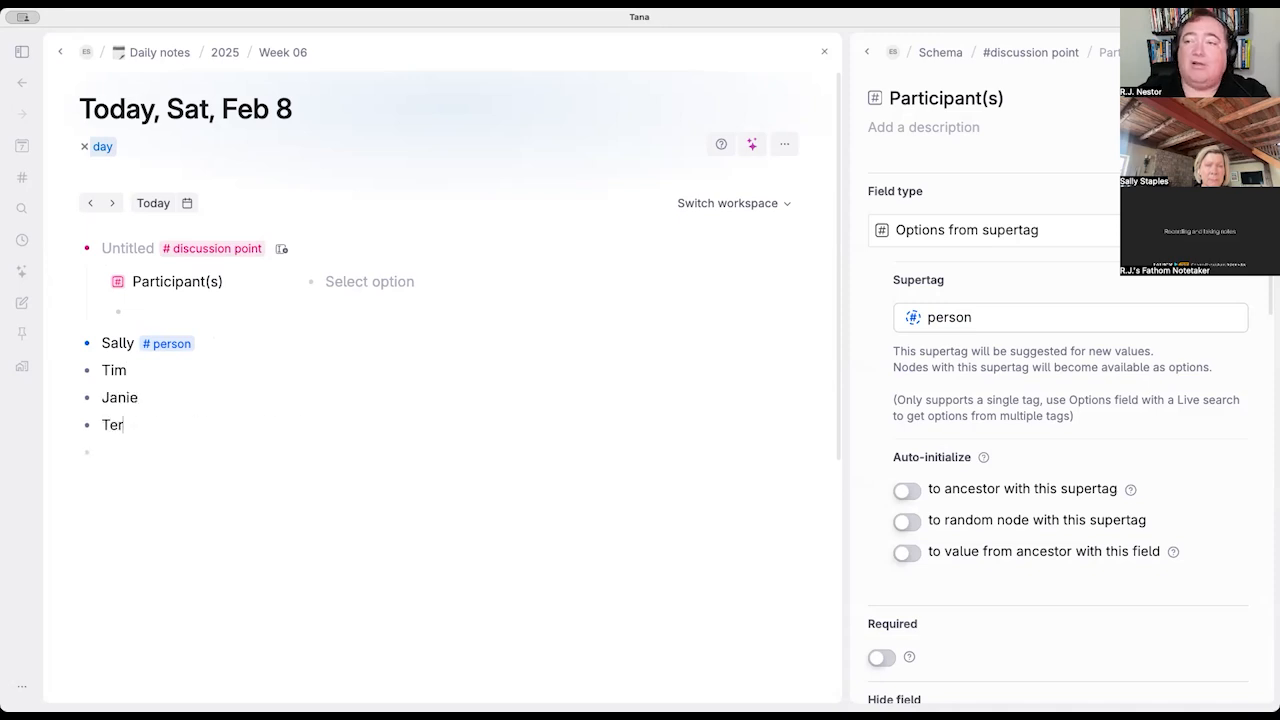
# Step: Apply the person supertag to the three untagged name nodes together
pyautogui.hotkey('shift', 'Up')
pyautogui.hotkey('shift', 'Up')
pyautogui.hotkey('shift', 'Up')
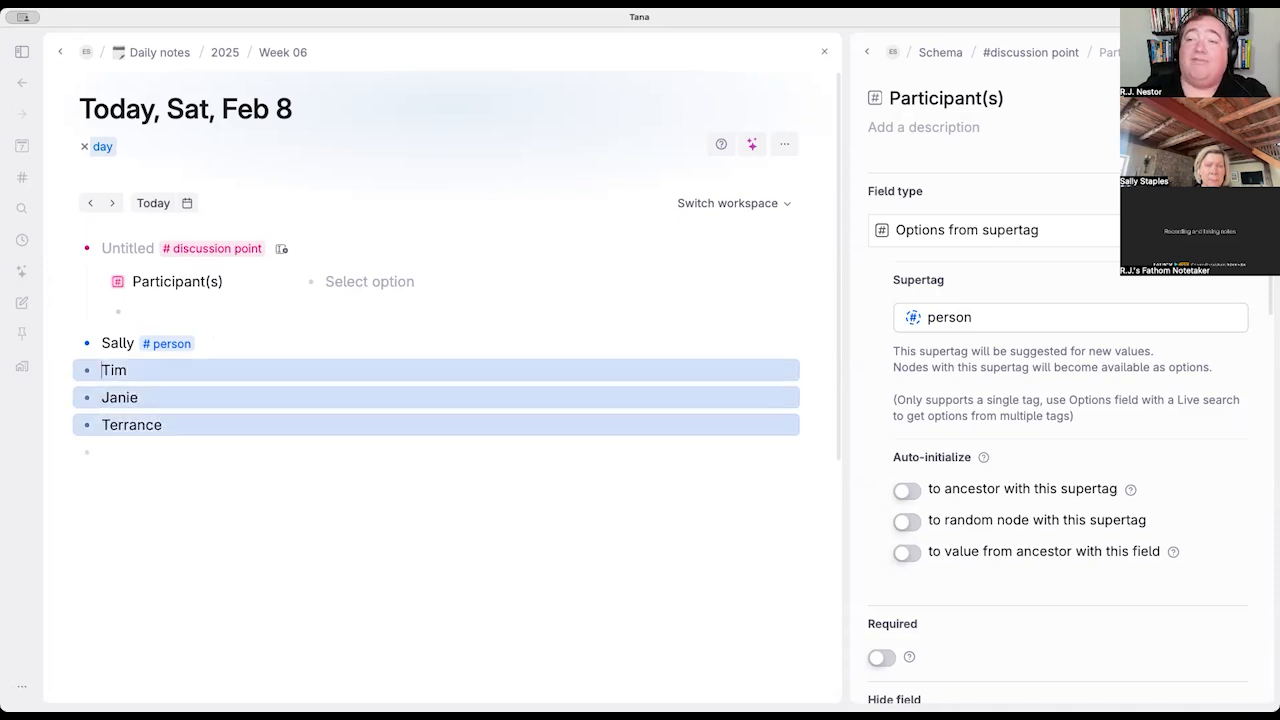
pyautogui.write('#per')
pyautogui.press('Return')
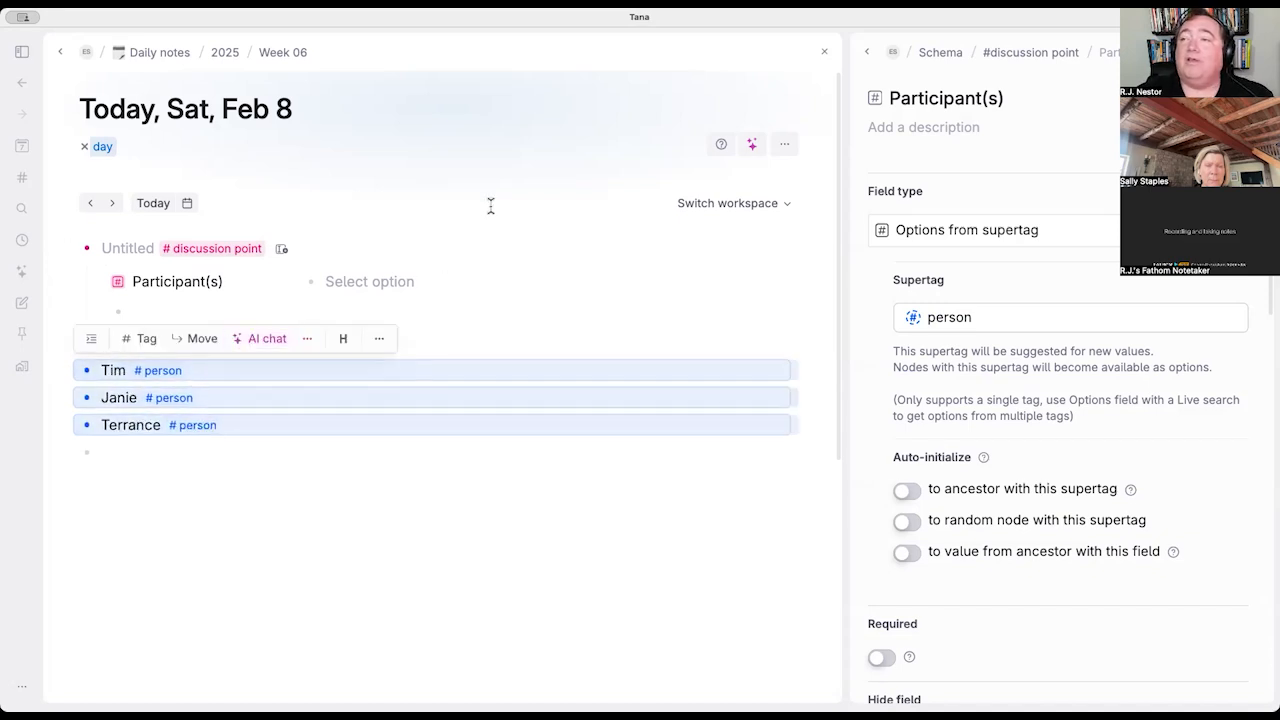
# Step: Review the Participant(s) options of the discussion point and choose the first listed person as participant
pyautogui.click(357, 296)
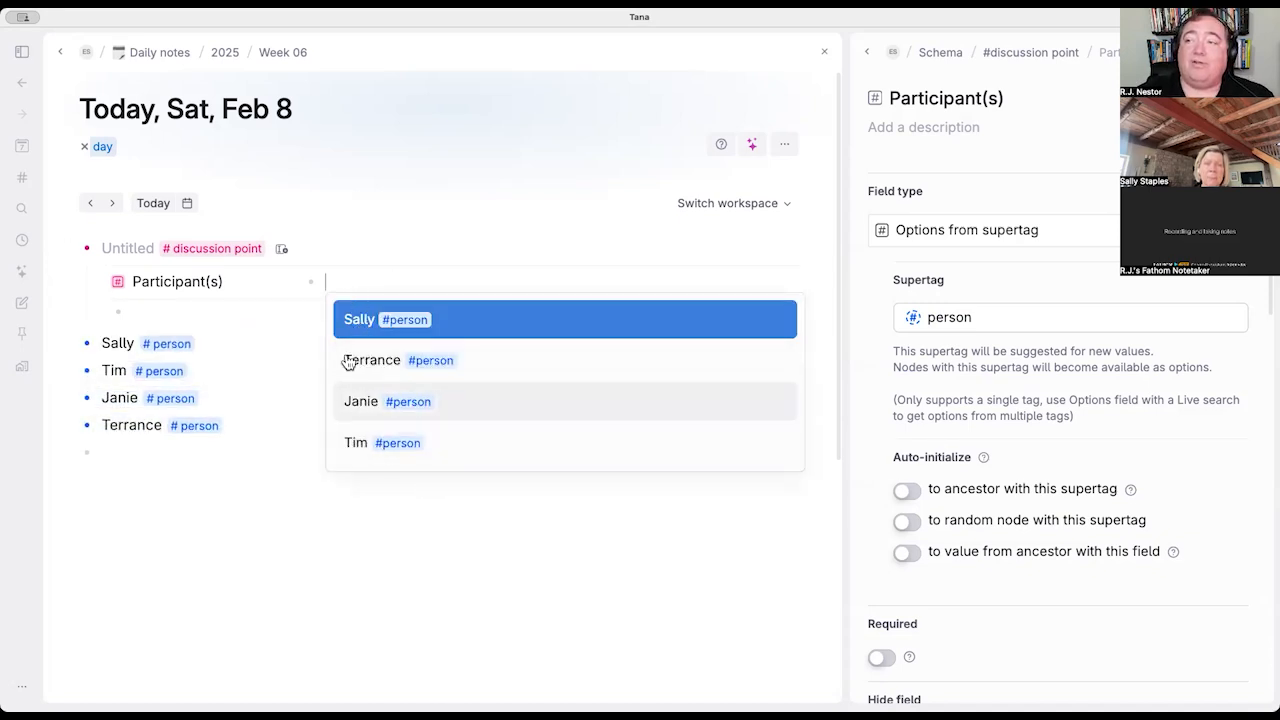
pyautogui.click(330, 558)
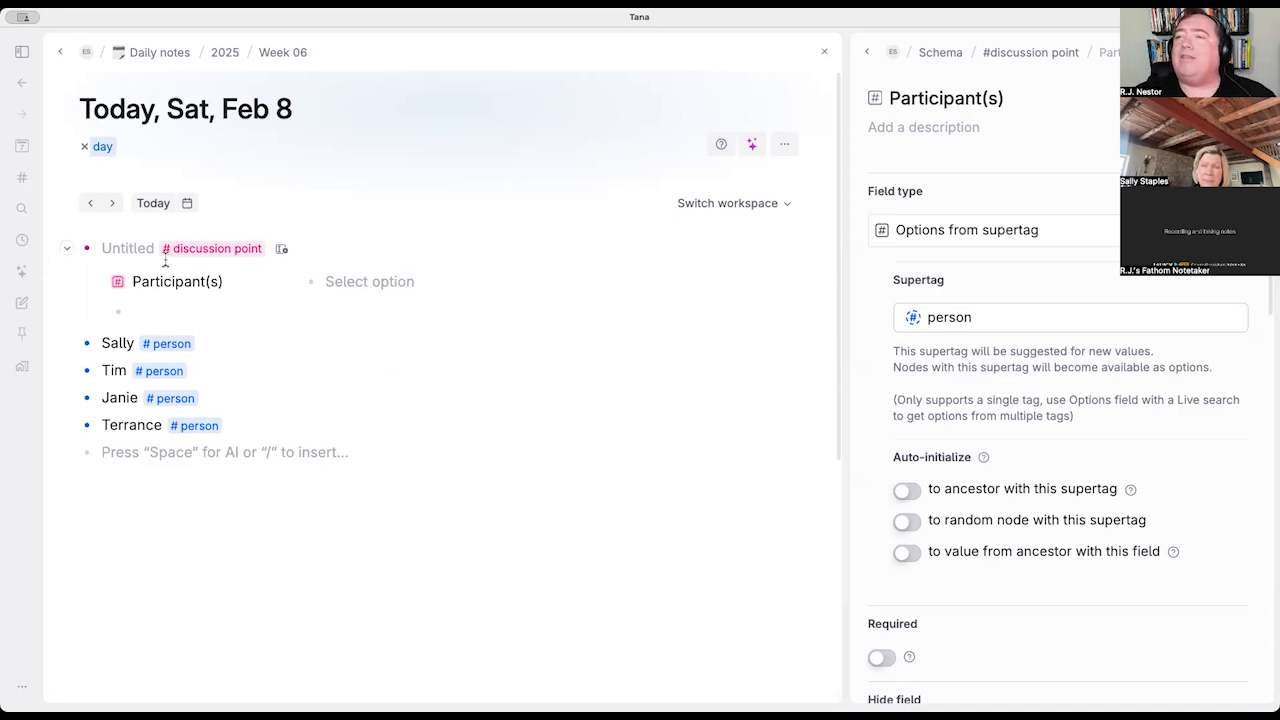
pyautogui.click(380, 283)
pyautogui.click(370, 314)
# Step: Title the untitled discussion point node "The cattle getting out of the fence"
pyautogui.click(120, 250)
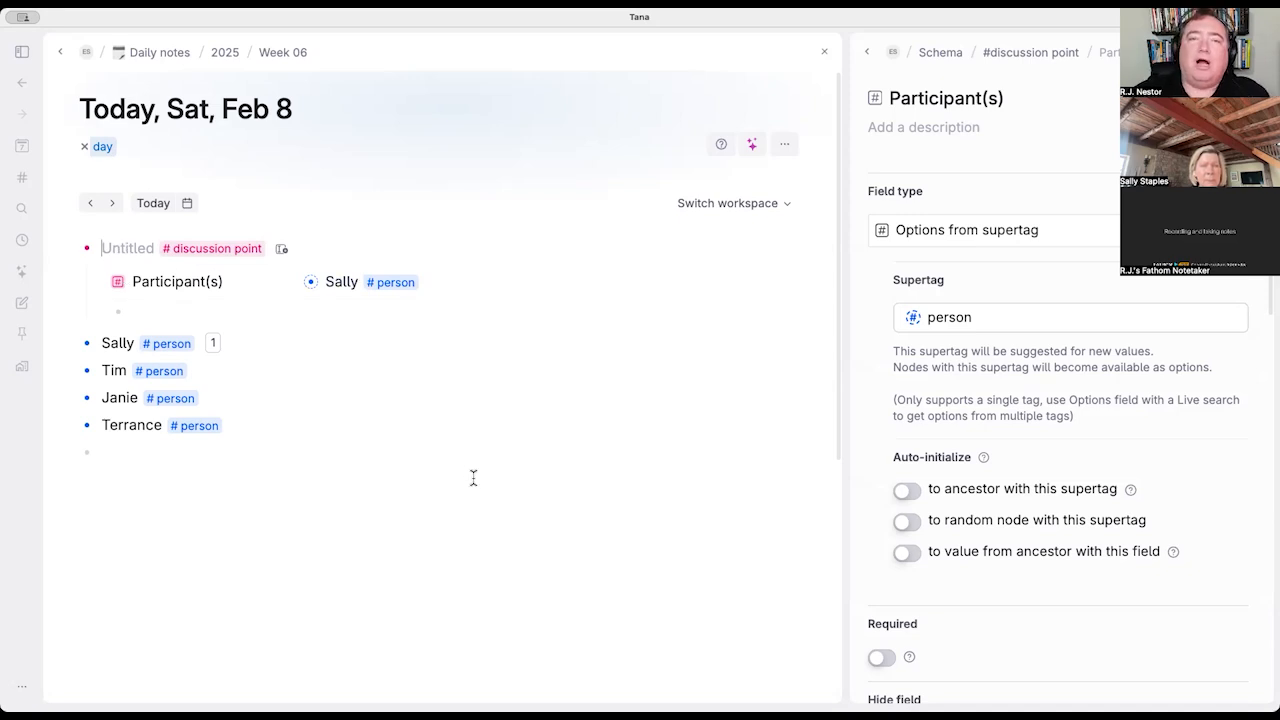
pyautogui.write('The cat')
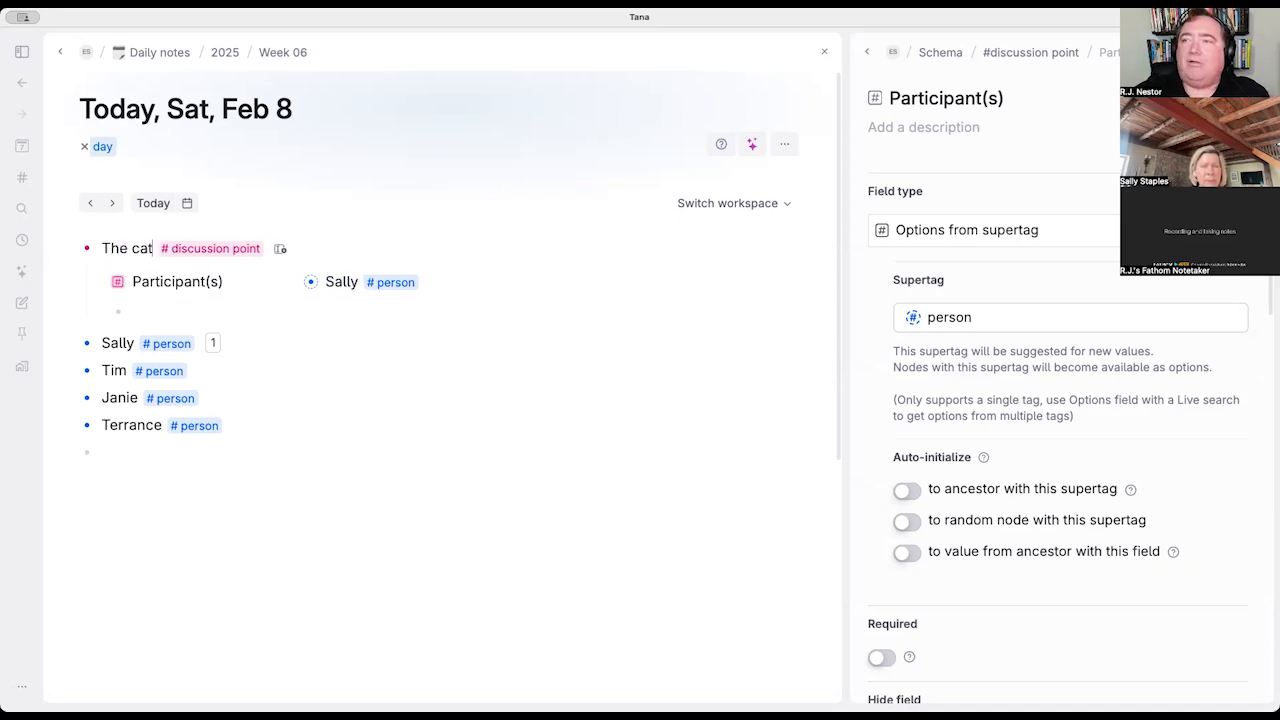
pyautogui.write('tle getting out of')
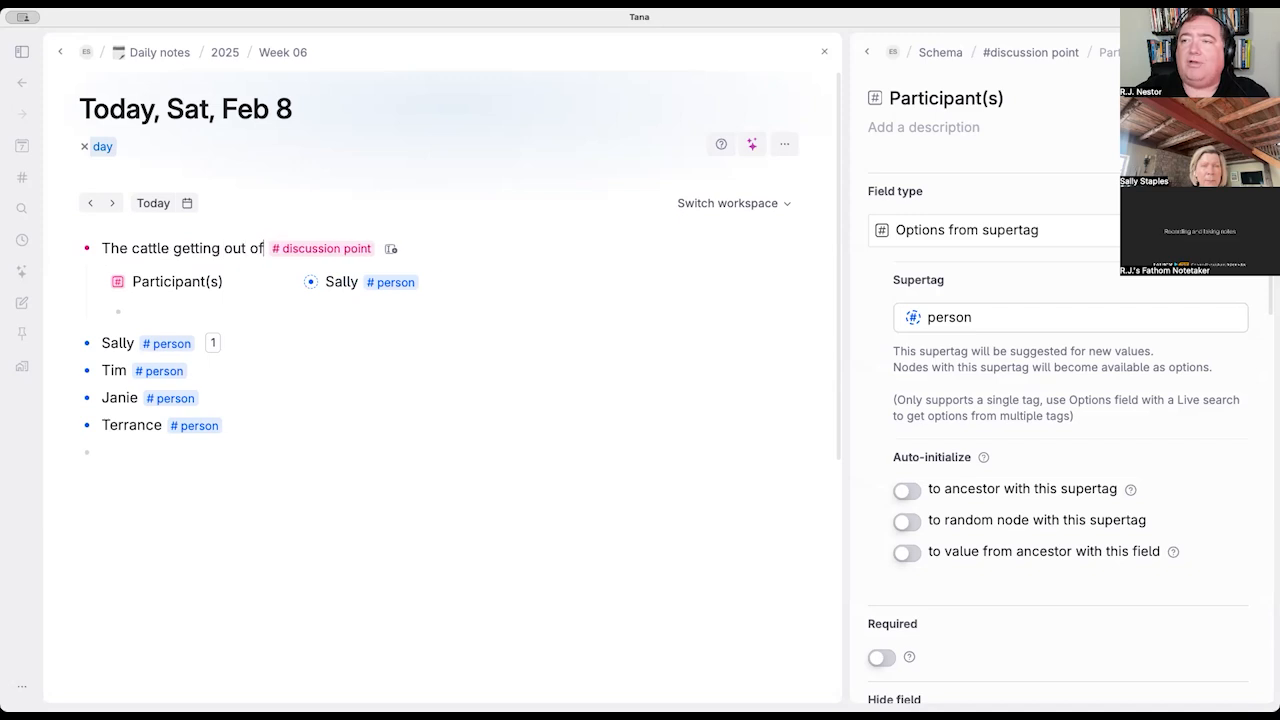
pyautogui.write(' the fence')
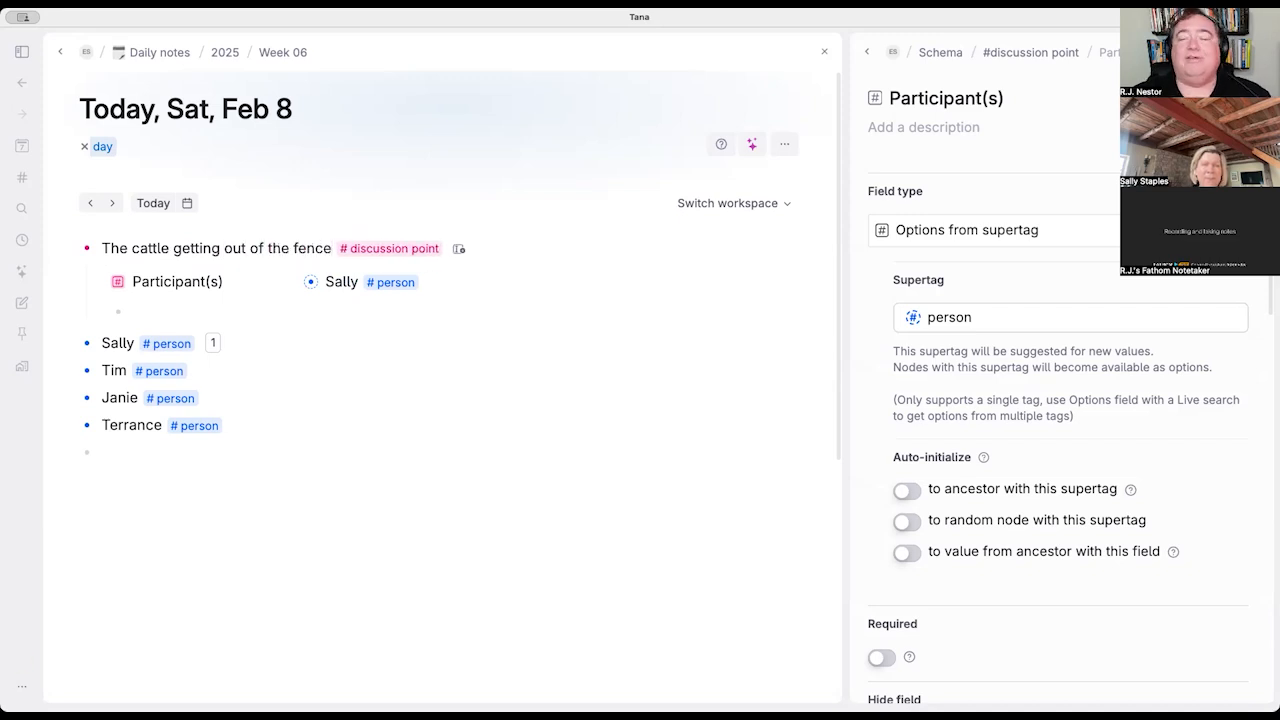
pyautogui.click(396, 371)
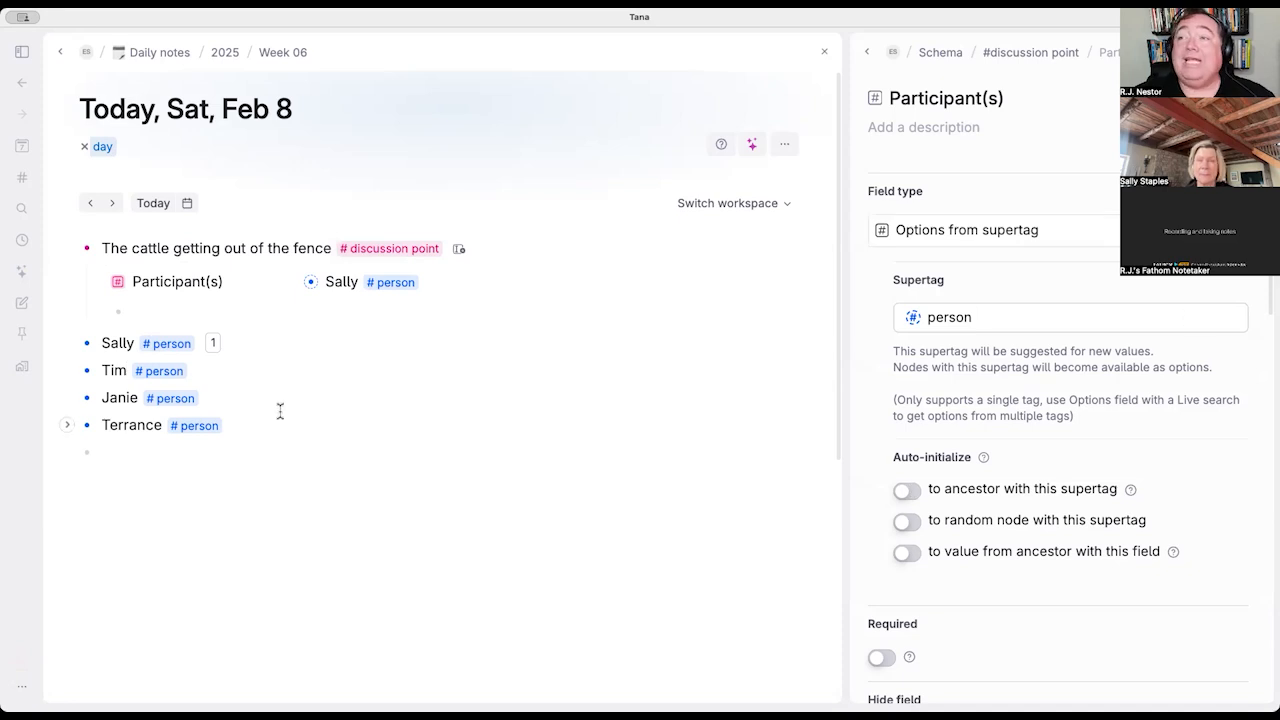
# Step: Close the field configuration, open the participant's own page without field suggestions, and examine where that person is referenced
pyautogui.click(1256, 52)
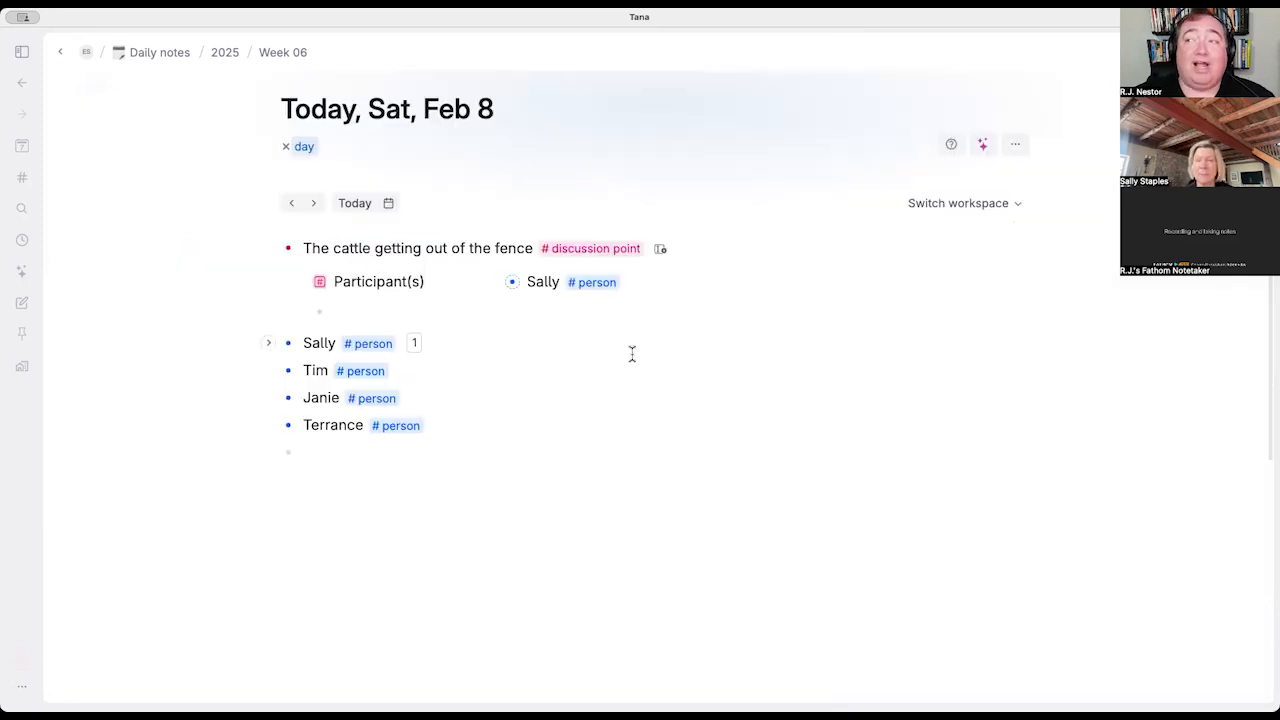
pyautogui.click(289, 343)
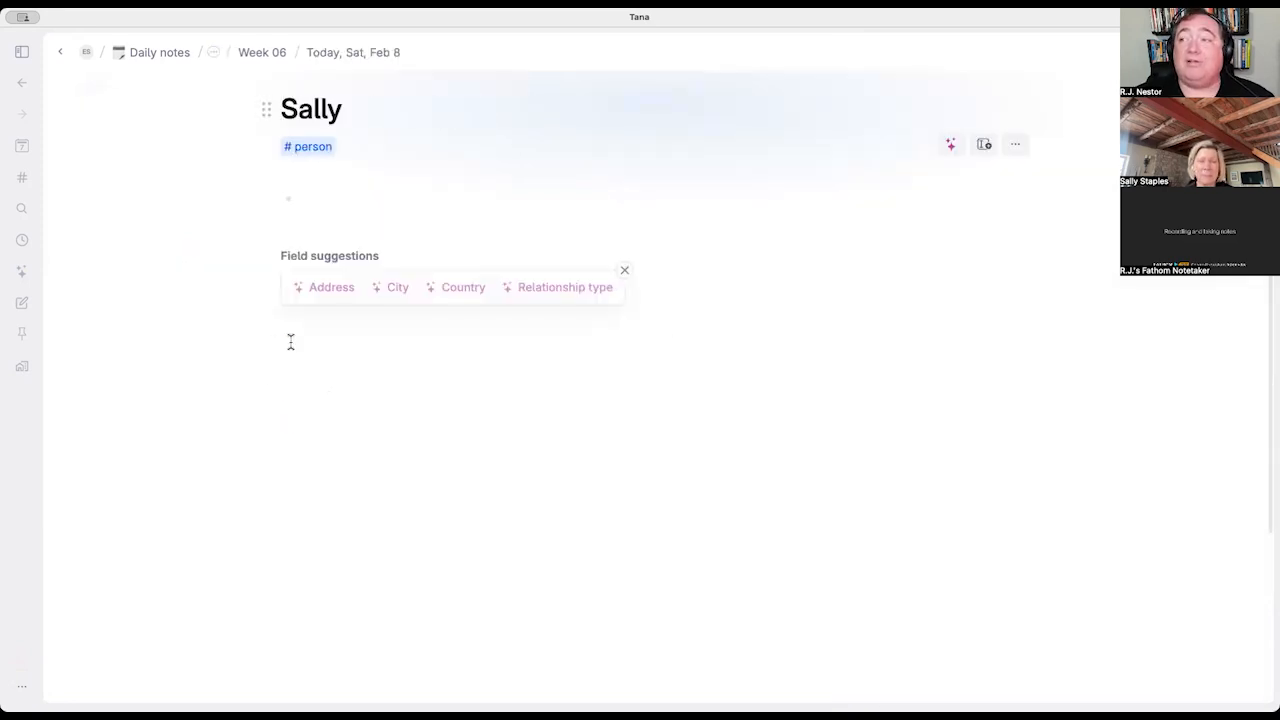
pyautogui.click(625, 271)
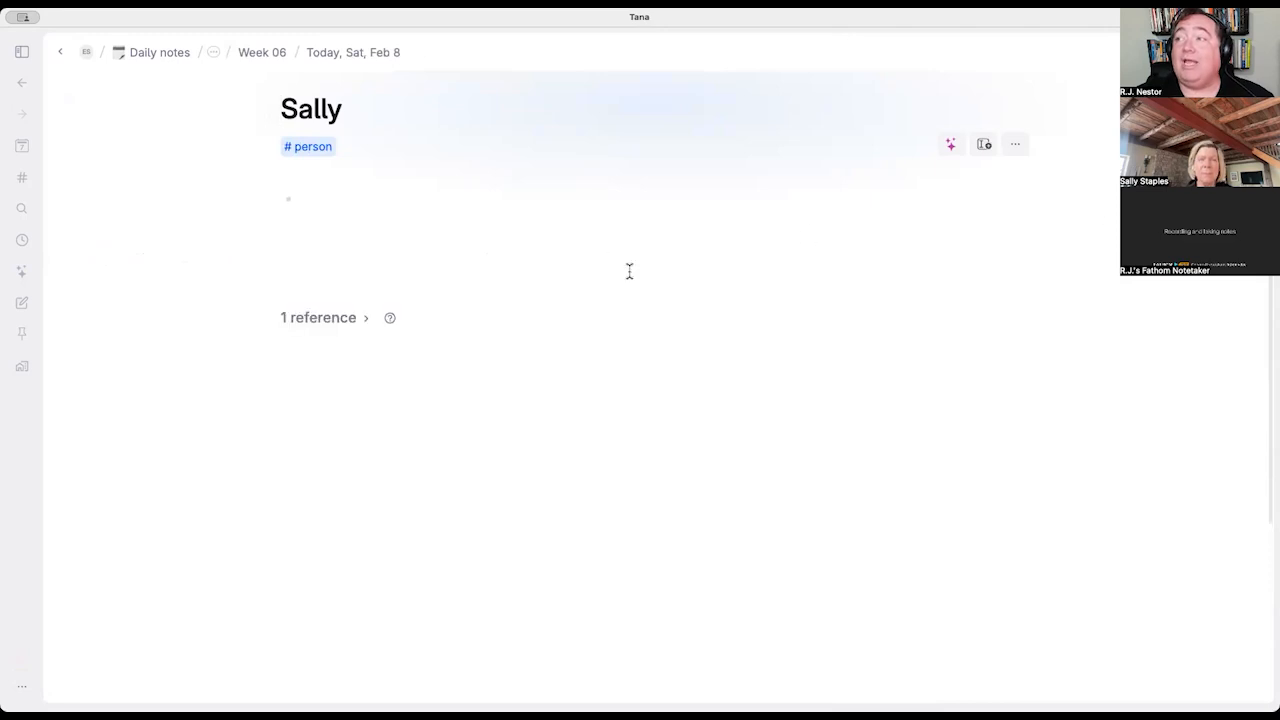
pyautogui.click(366, 320)
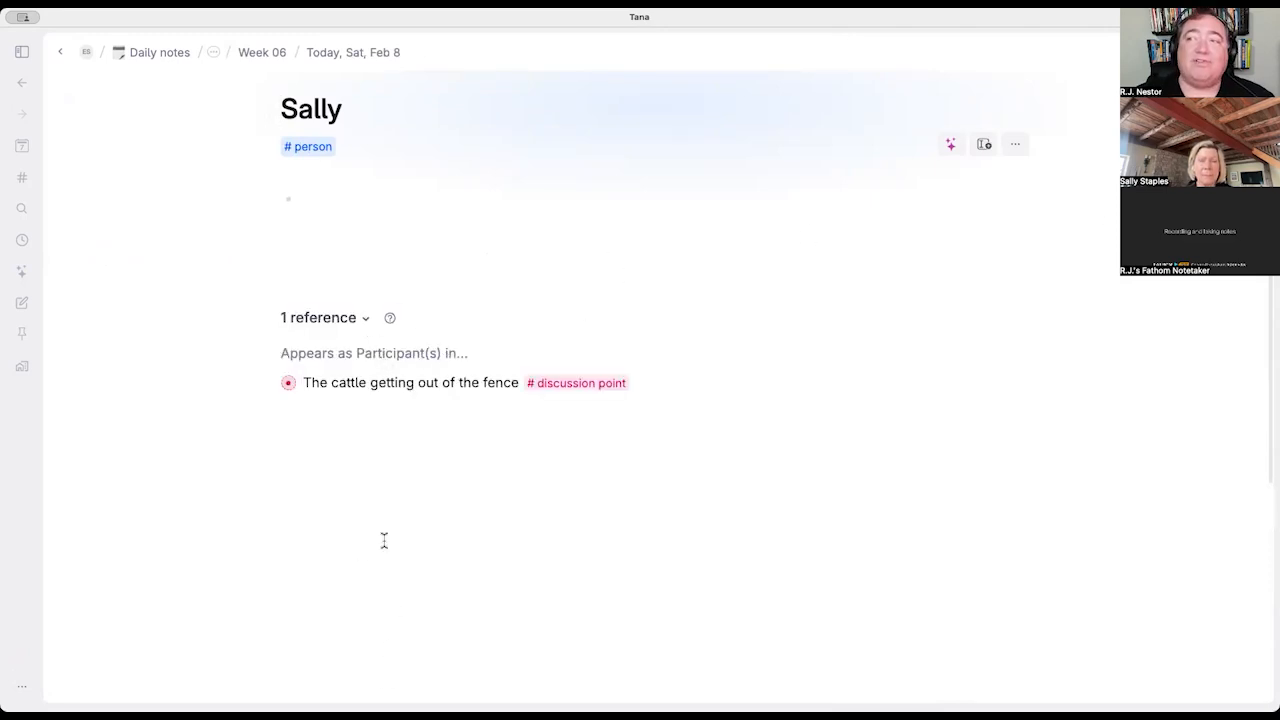
pyautogui.click(365, 326)
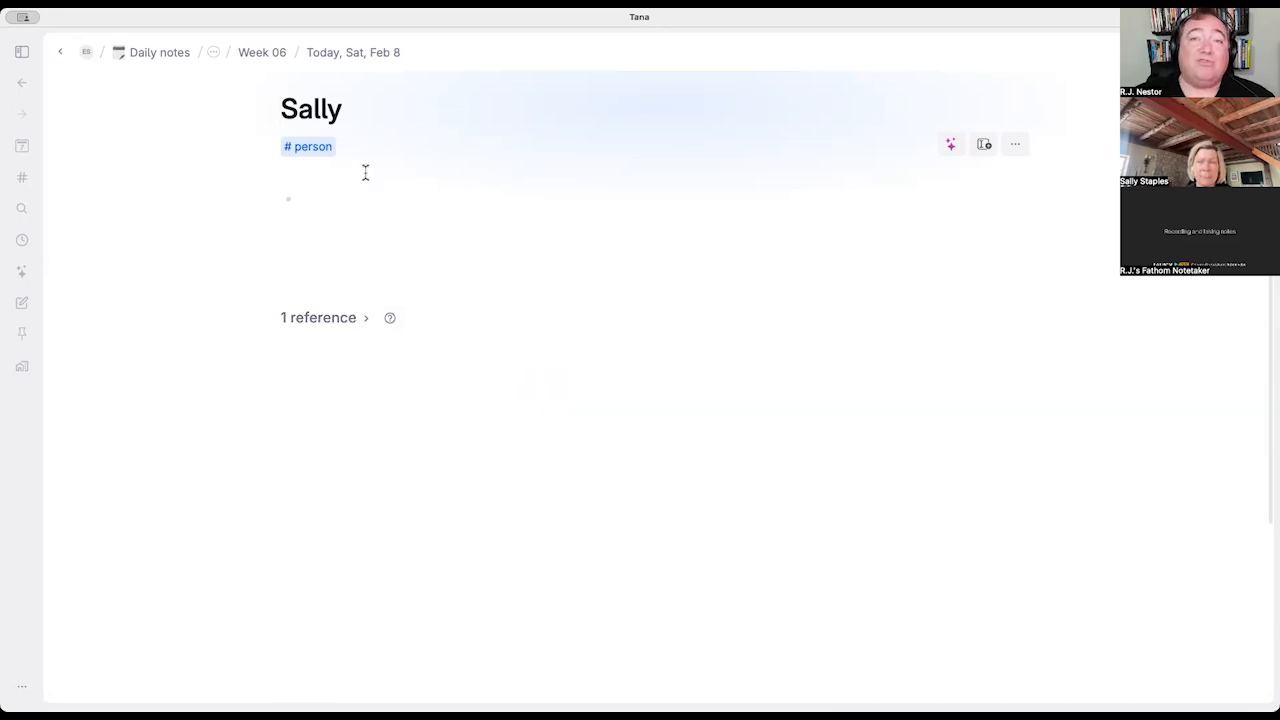
# Step: Open the person supertag's configuration and expand its advanced options to reach the related content setting
pyautogui.click(322, 150)
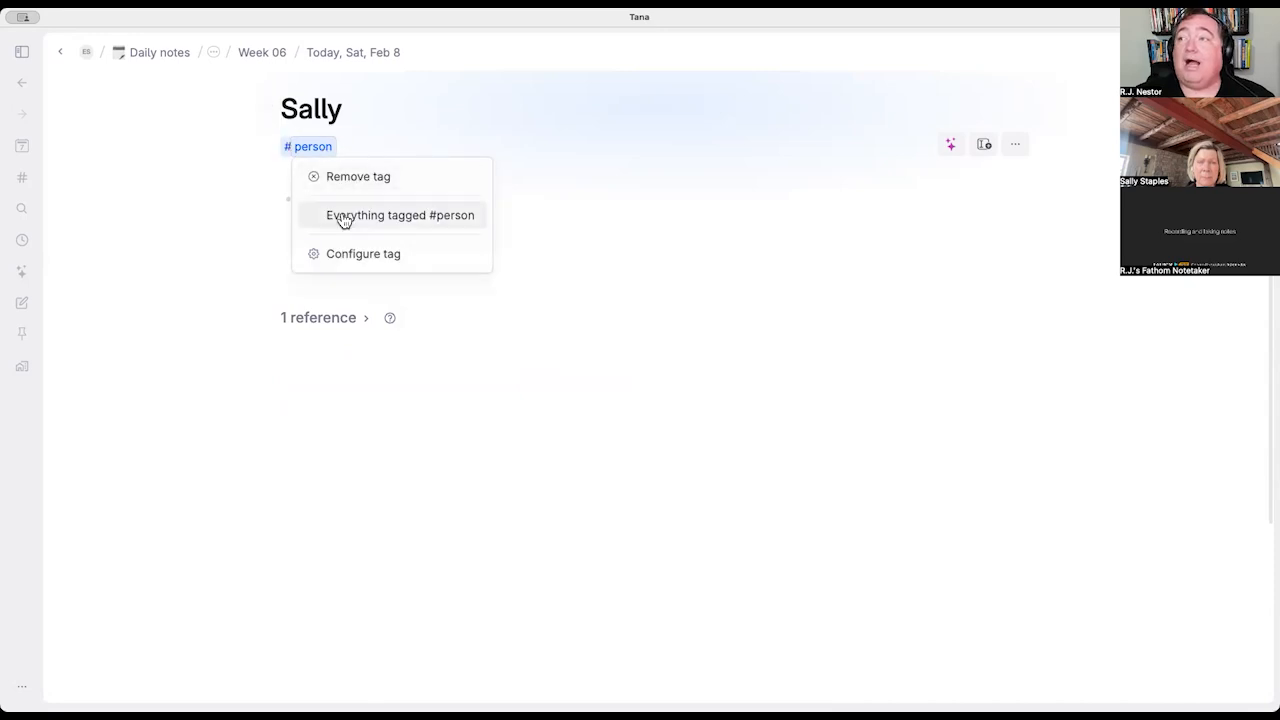
pyautogui.click(340, 255)
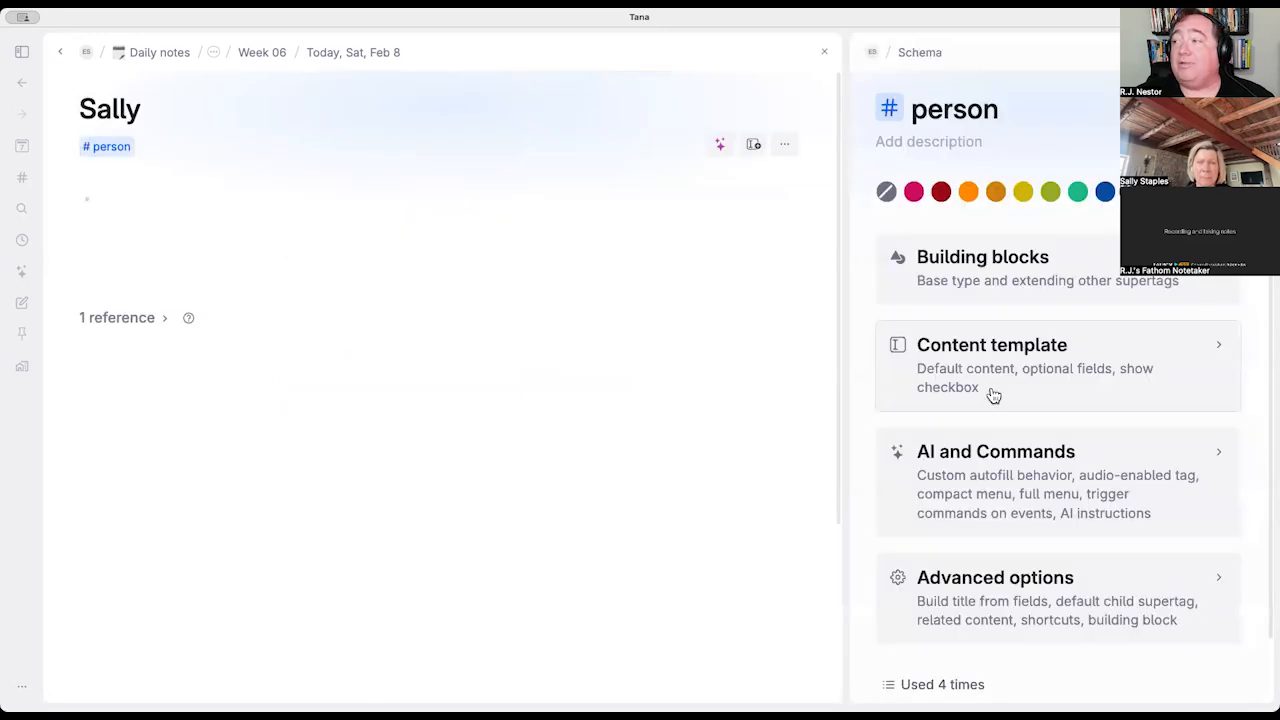
pyautogui.scroll(-1, 993, 395)
pyautogui.click(989, 343)
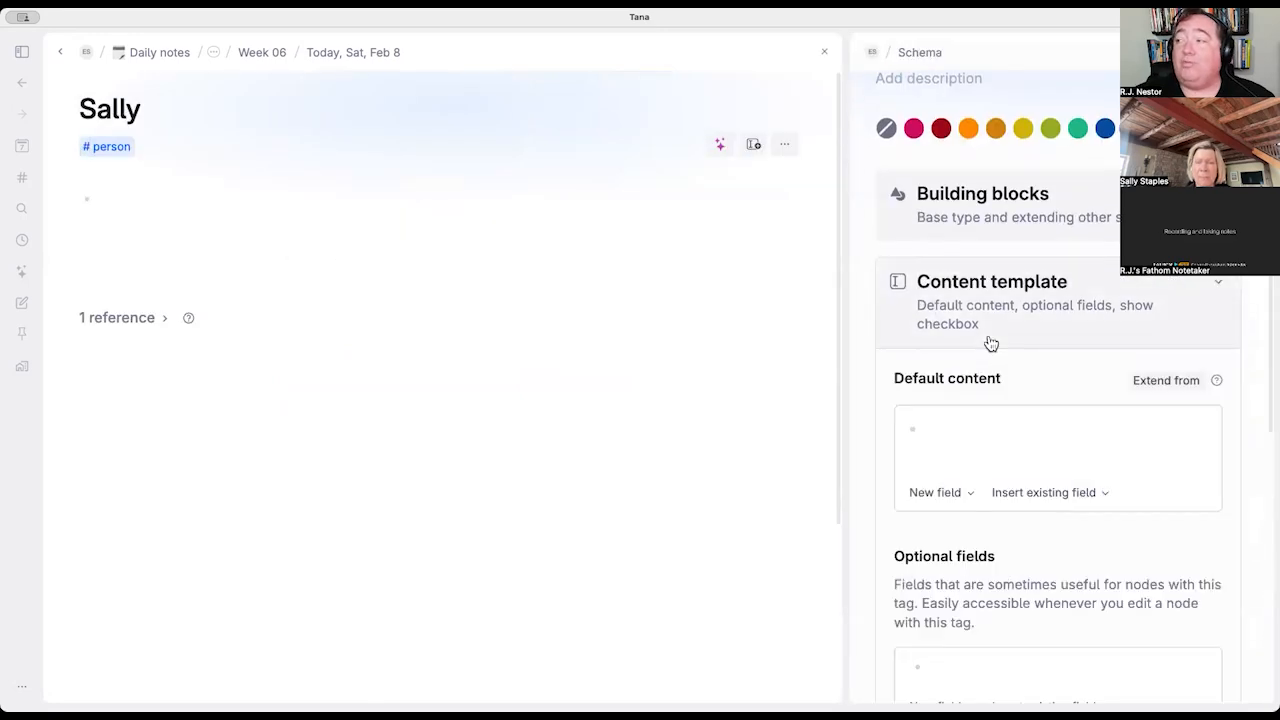
pyautogui.click(946, 325)
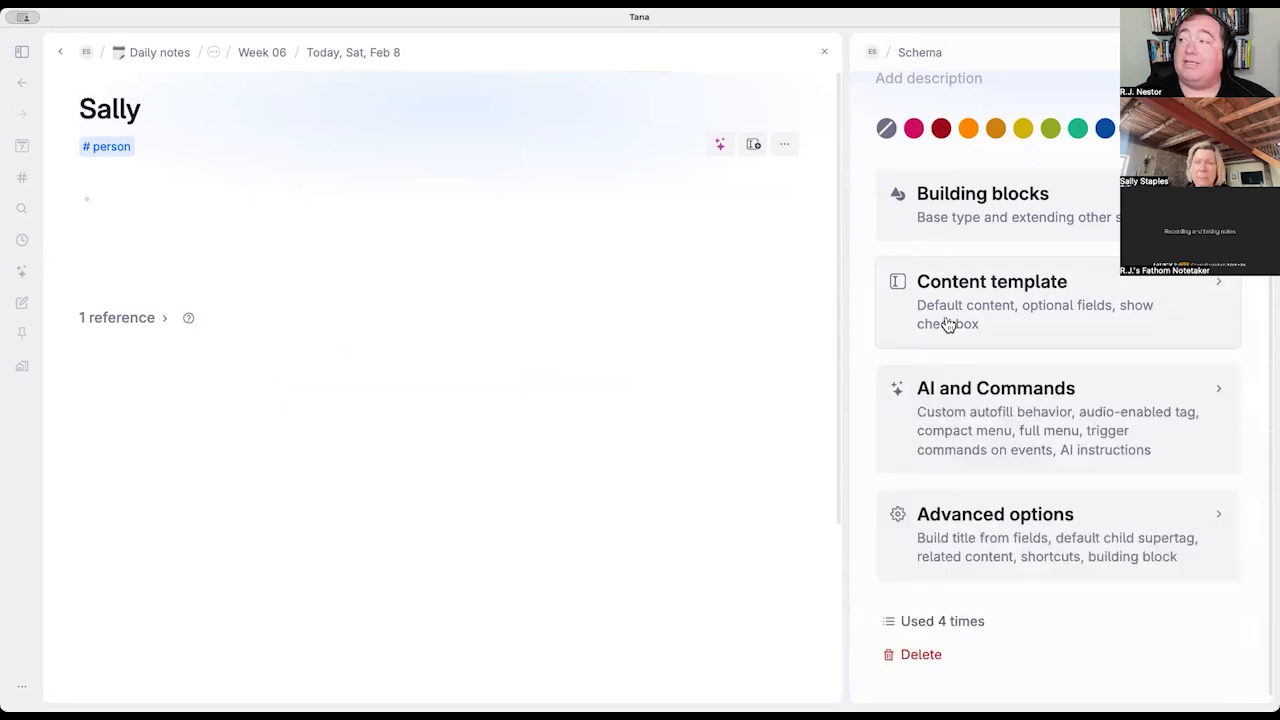
pyautogui.click(983, 491)
pyautogui.scroll(-5, 971, 443)
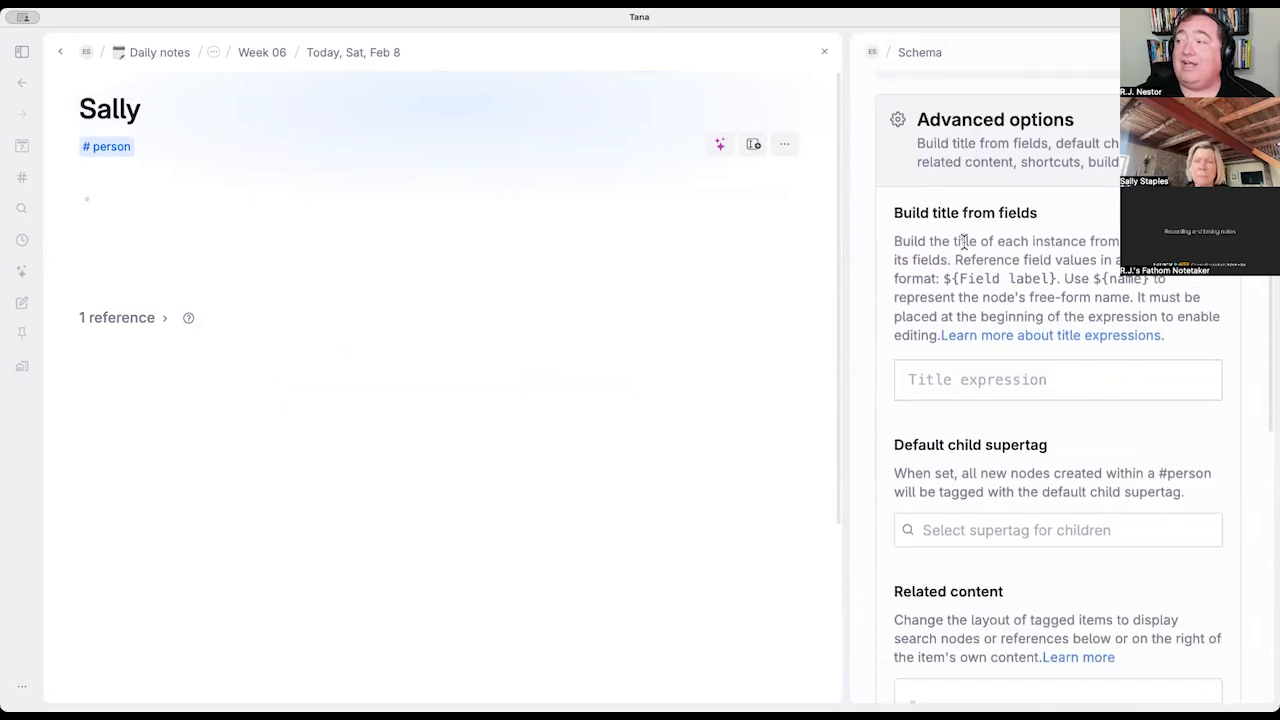
pyautogui.scroll(-3, 955, 483)
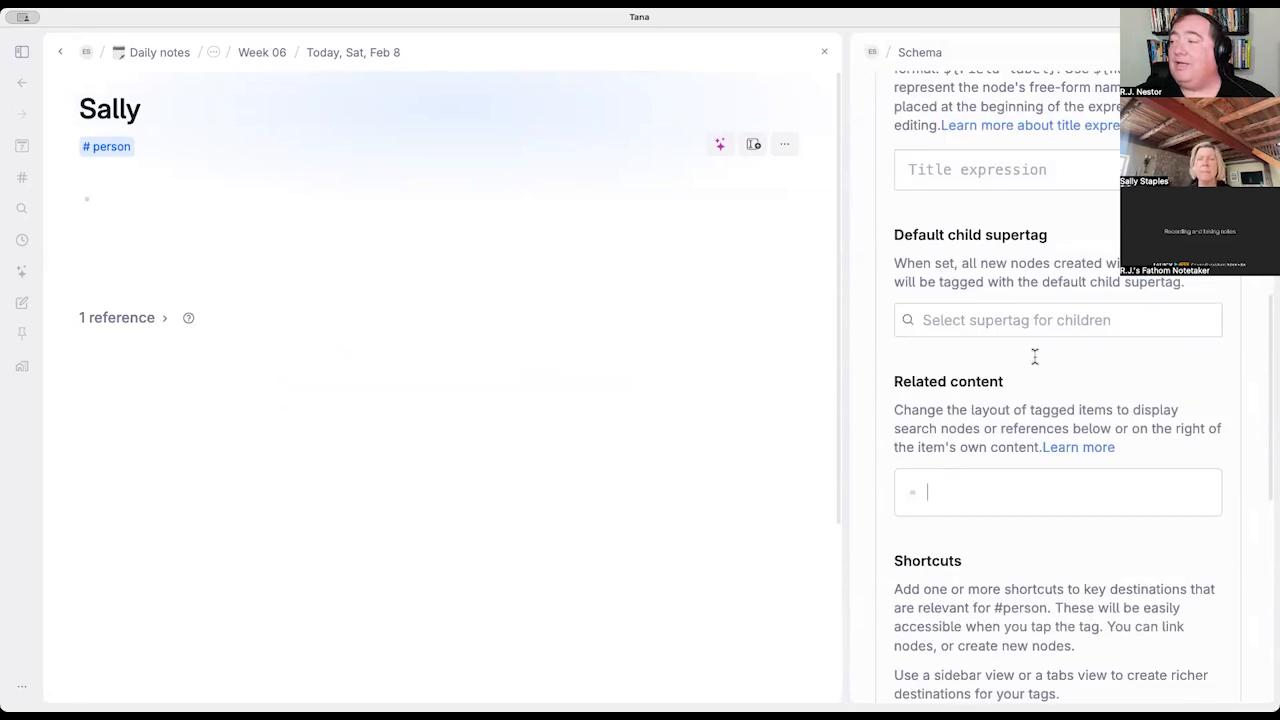
pyautogui.scroll(-1, 1010, 375)
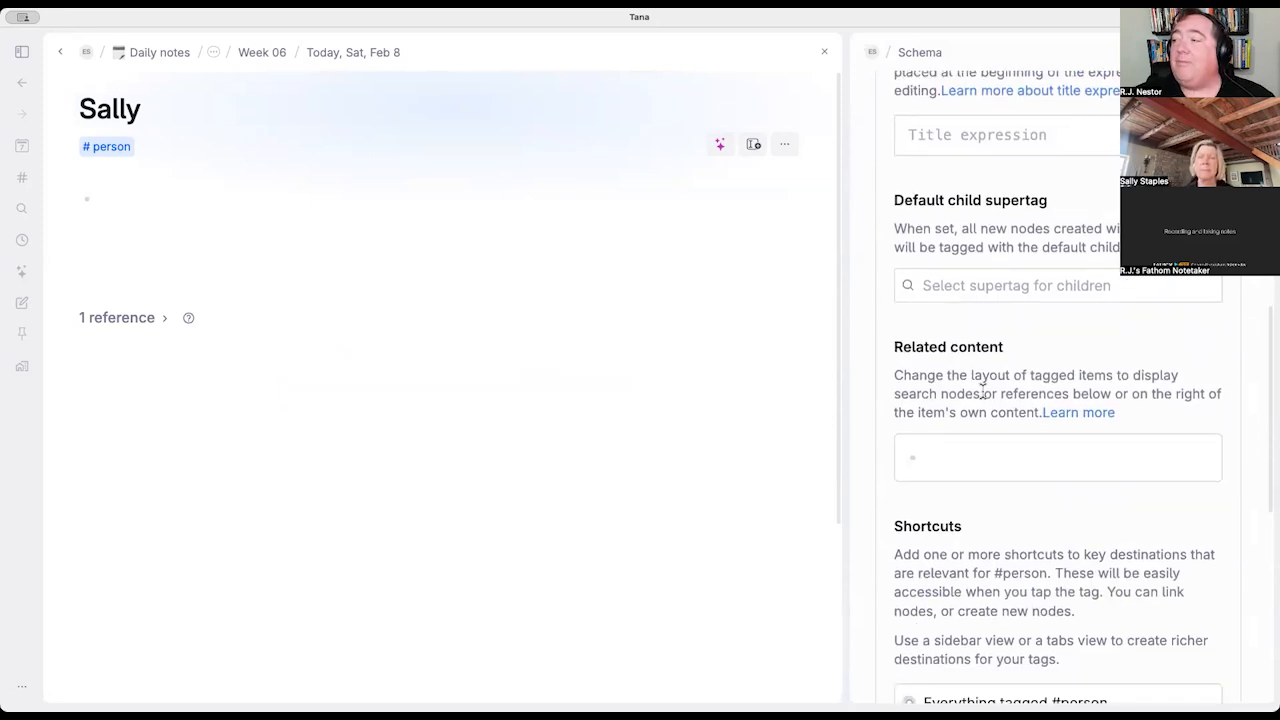
# Step: Add a related content node titled "Topics to Discuss" to the person supertag and convert it to a search node
pyautogui.click(957, 455)
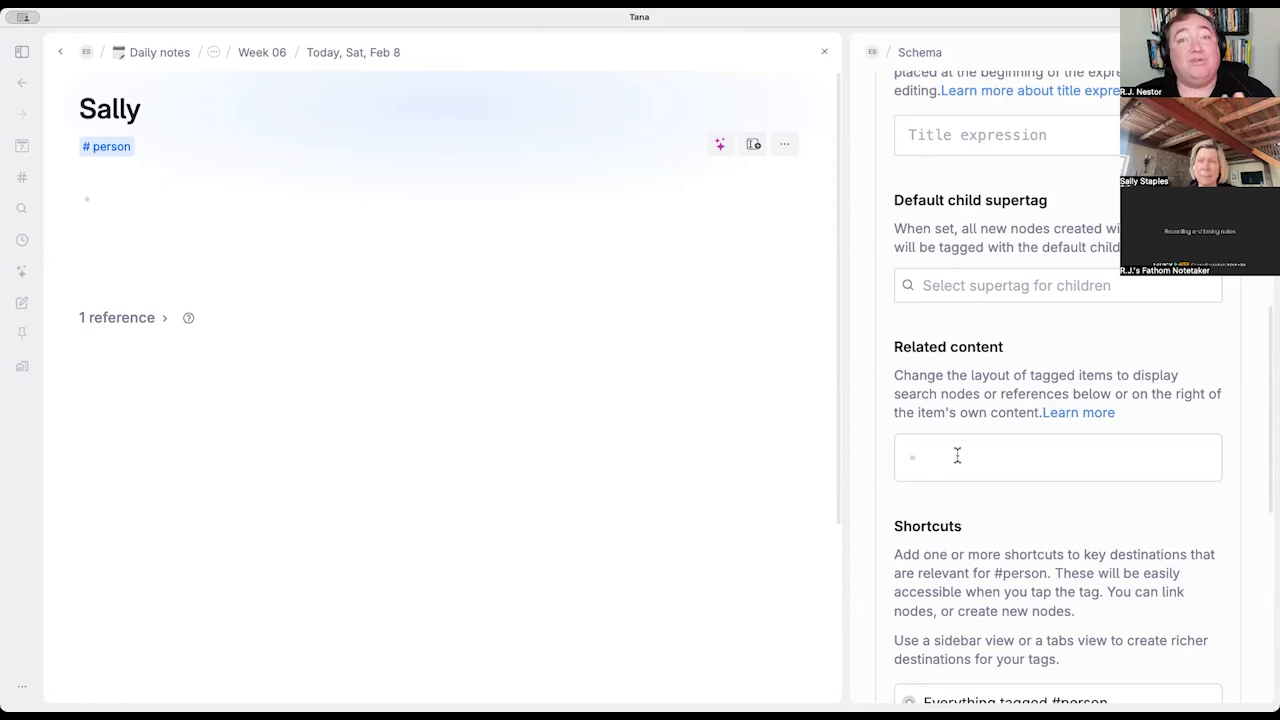
pyautogui.click(957, 455)
pyautogui.write('Topics to Discuss')
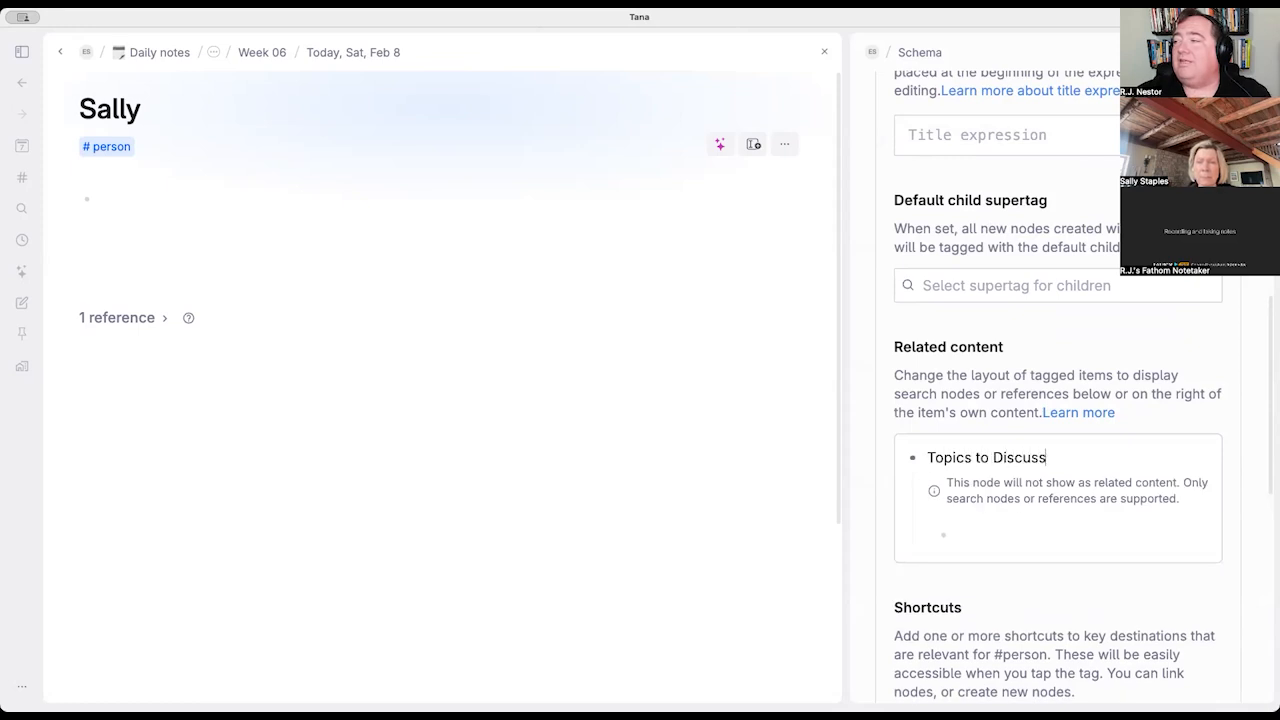
pyautogui.press('super+k')
pyautogui.write('sear')
pyautogui.press('Down')
pyautogui.press('Down')
pyautogui.press('Down')
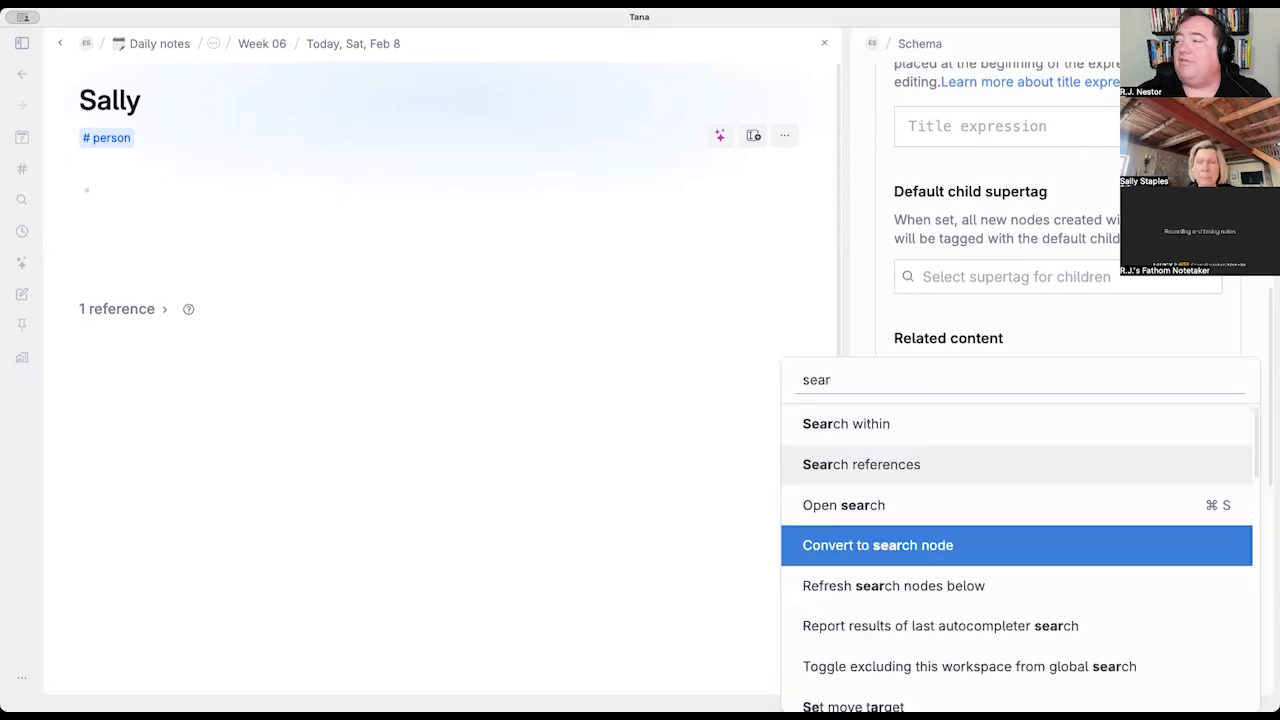
pyautogui.press('Return')
# Step: Define the Topics to Discuss query as nodes tagged discussion point whose Participant(s) field is PARENT, and finish the query
pyautogui.write('#dis')
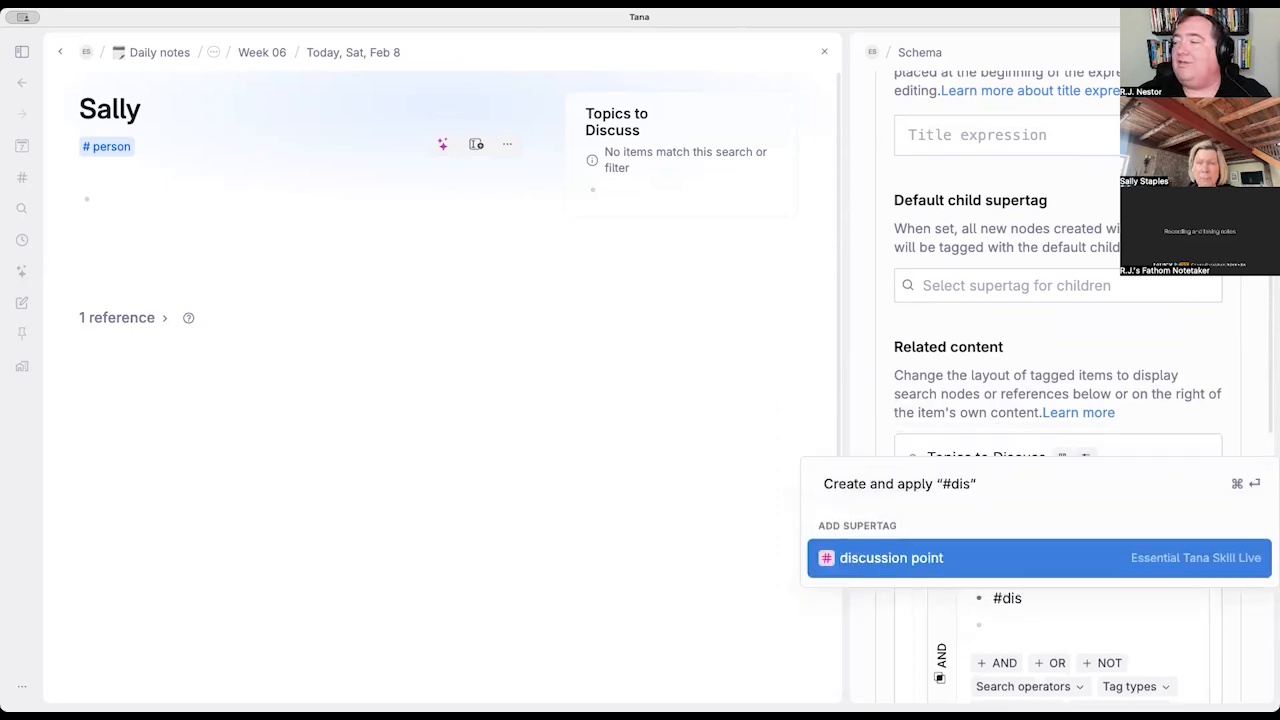
pyautogui.press('Return')
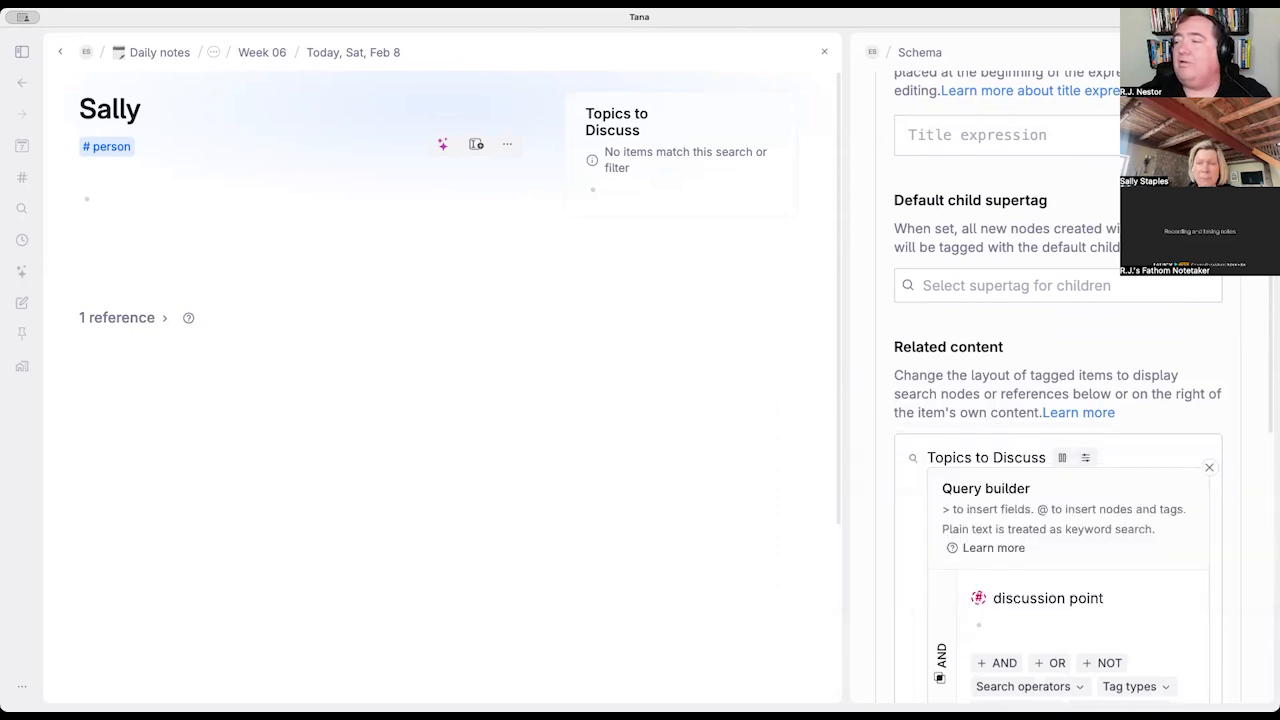
pyautogui.write('>par')
pyautogui.press('Down')
pyautogui.press('Return')
pyautogui.write('PARENT')
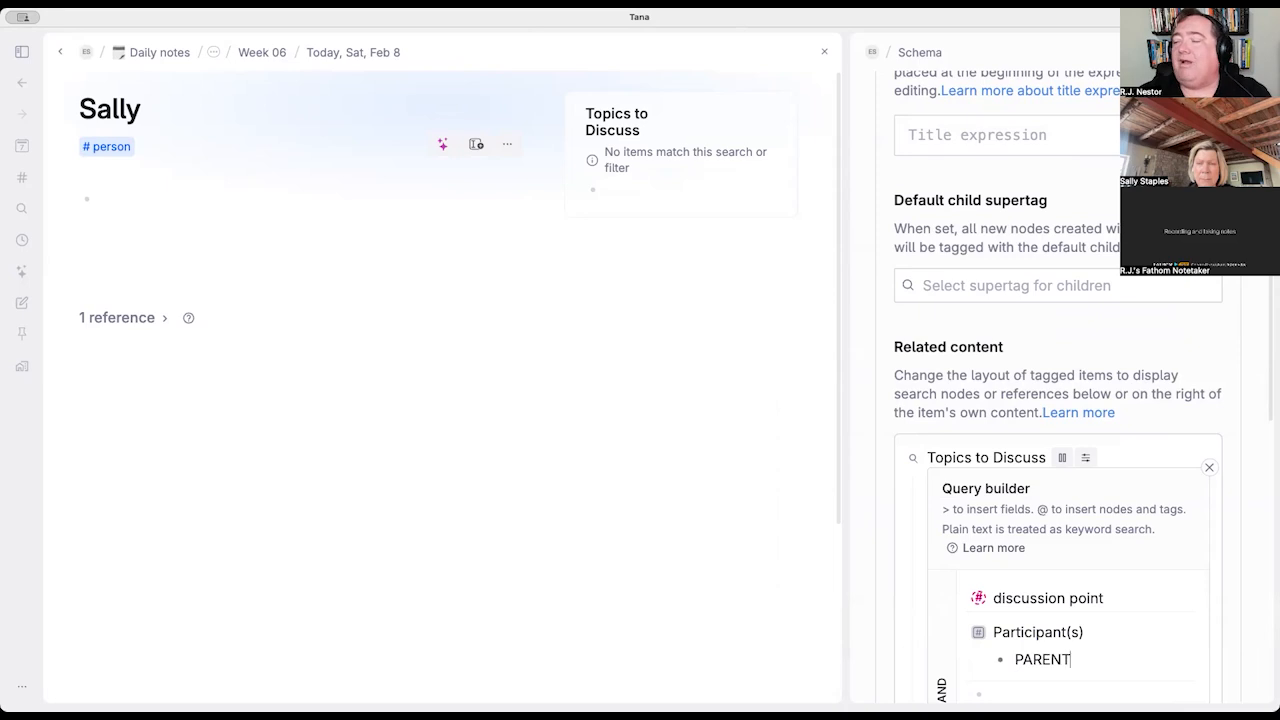
pyautogui.scroll(-1, 1216, 350)
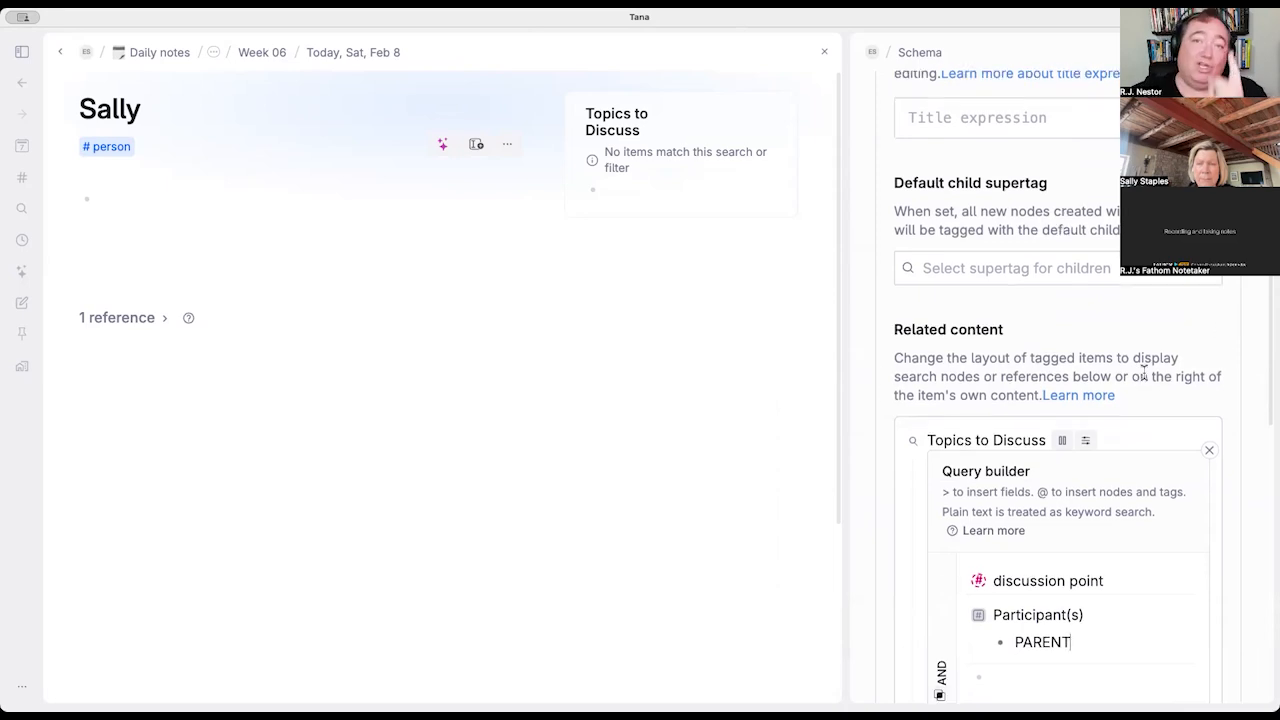
pyautogui.scroll(-5, 1146, 372)
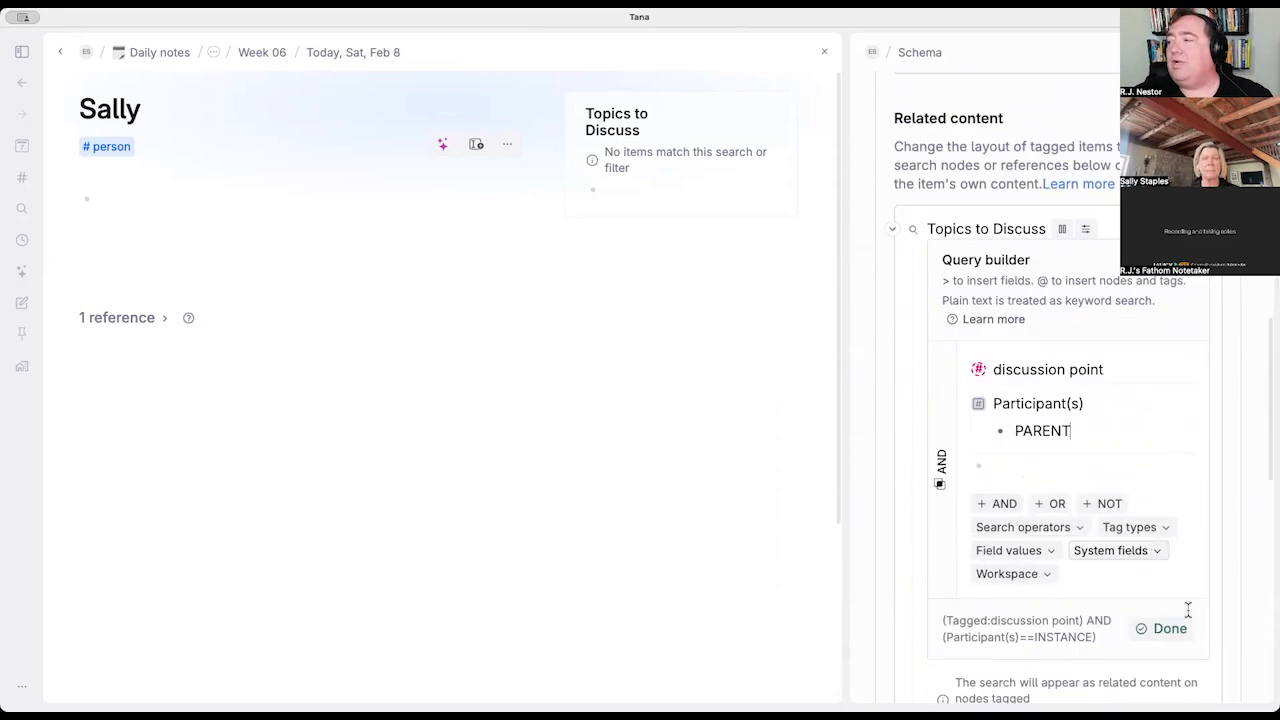
pyautogui.click(1180, 623)
pyautogui.click(773, 118)
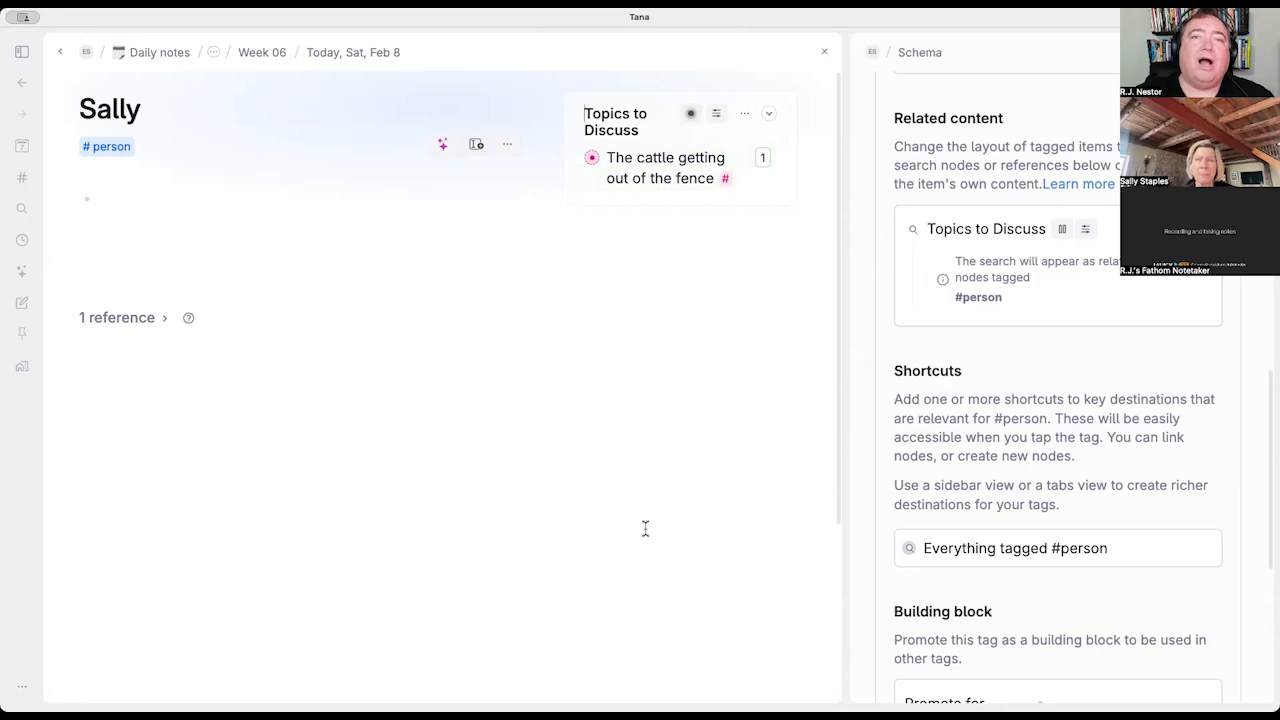
# Step: Check the Topics to Discuss section on the second listed person's page and return to today's note
pyautogui.click(60, 63)
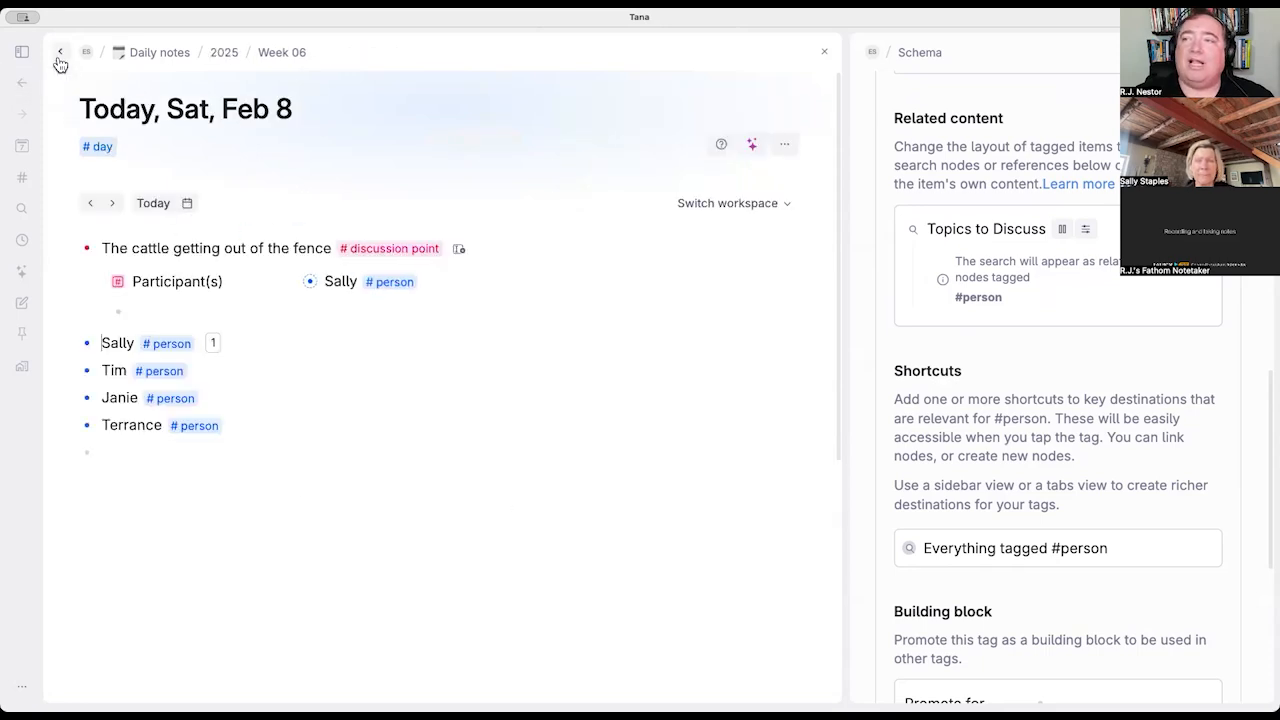
pyautogui.click(83, 370)
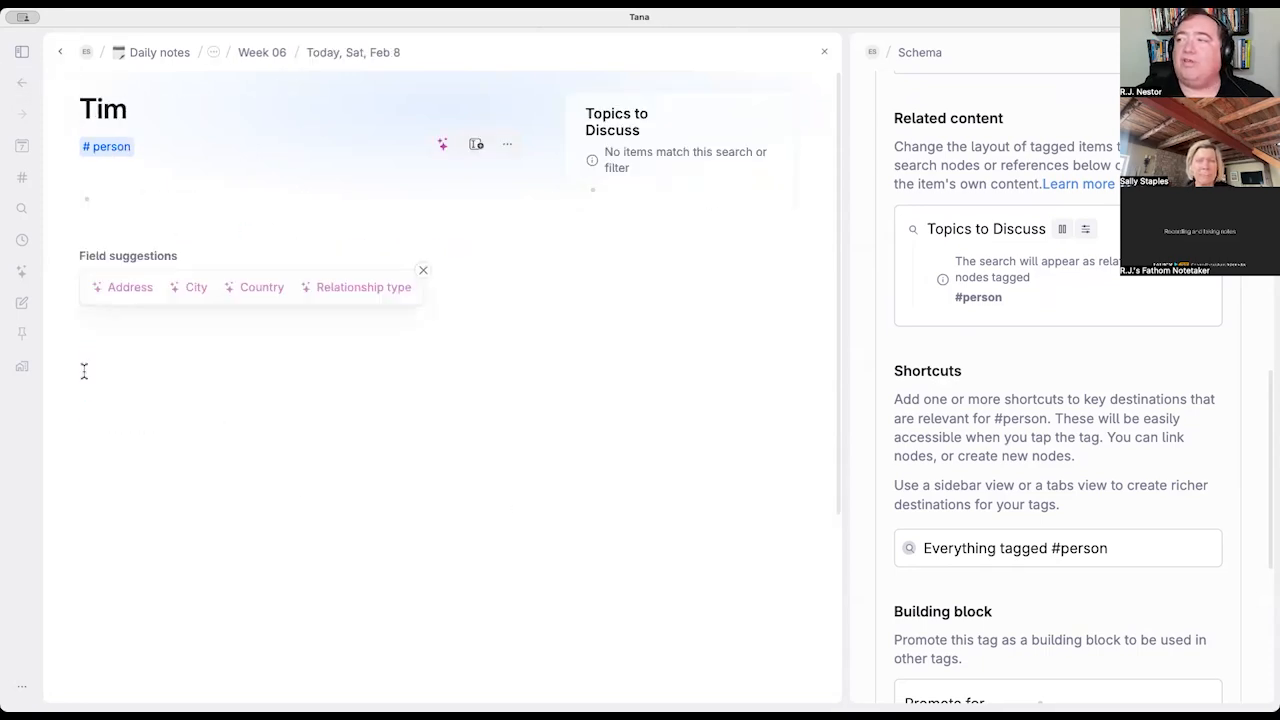
pyautogui.click(60, 52)
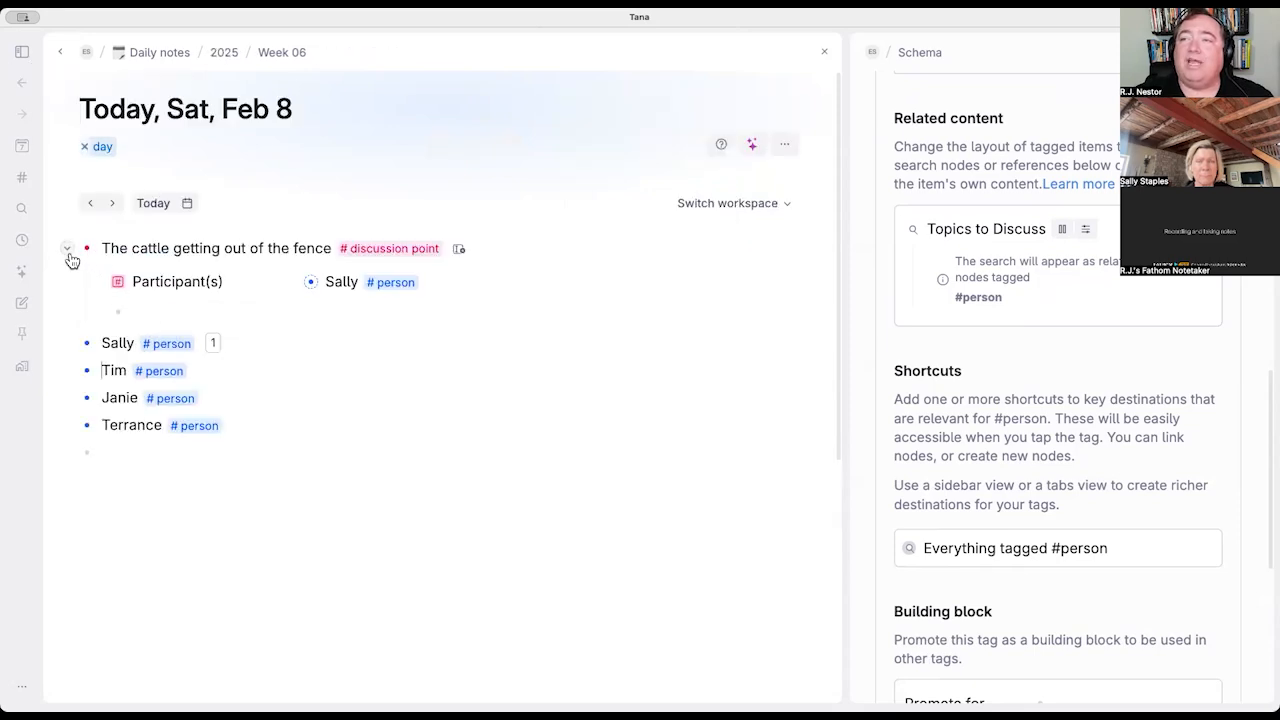
# Step: Add a discussion point node "The horses in the meadow" to today's note, with the second listed person as participant
pyautogui.click(67, 248)
pyautogui.click(124, 392)
pyautogui.write('The horses in the med')
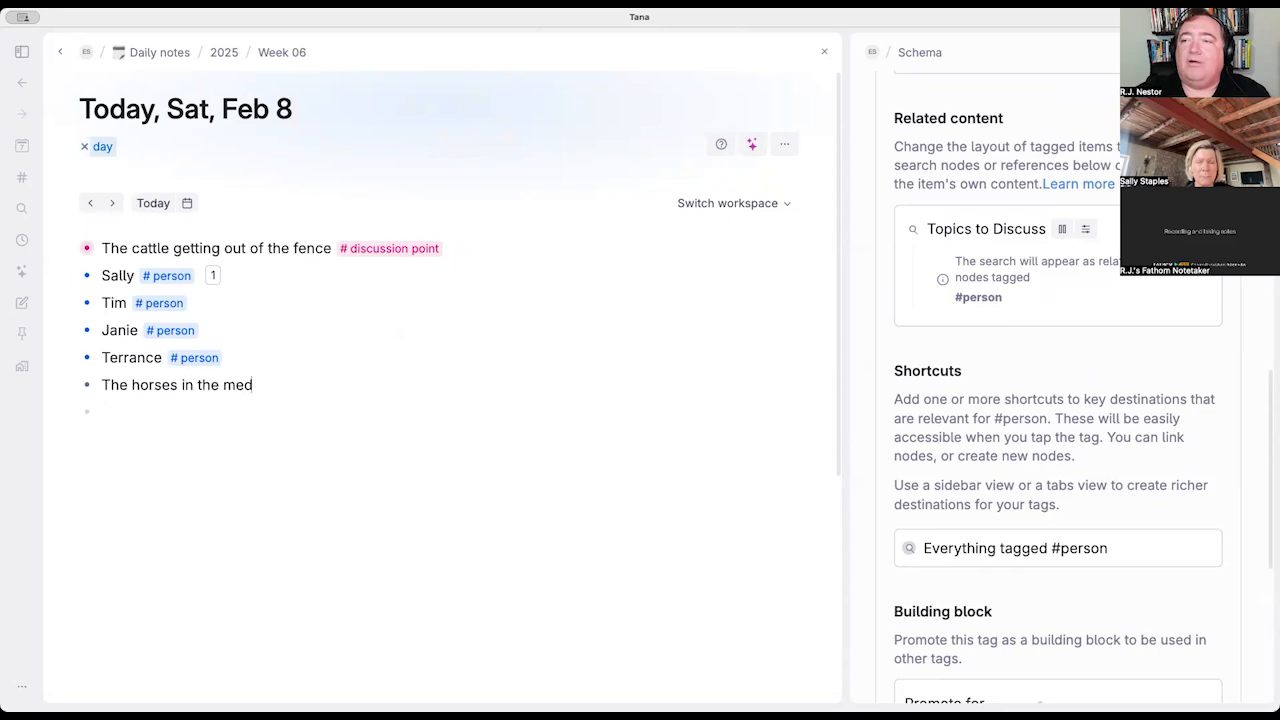
pyautogui.press('BackSpace')
pyautogui.write('adow')
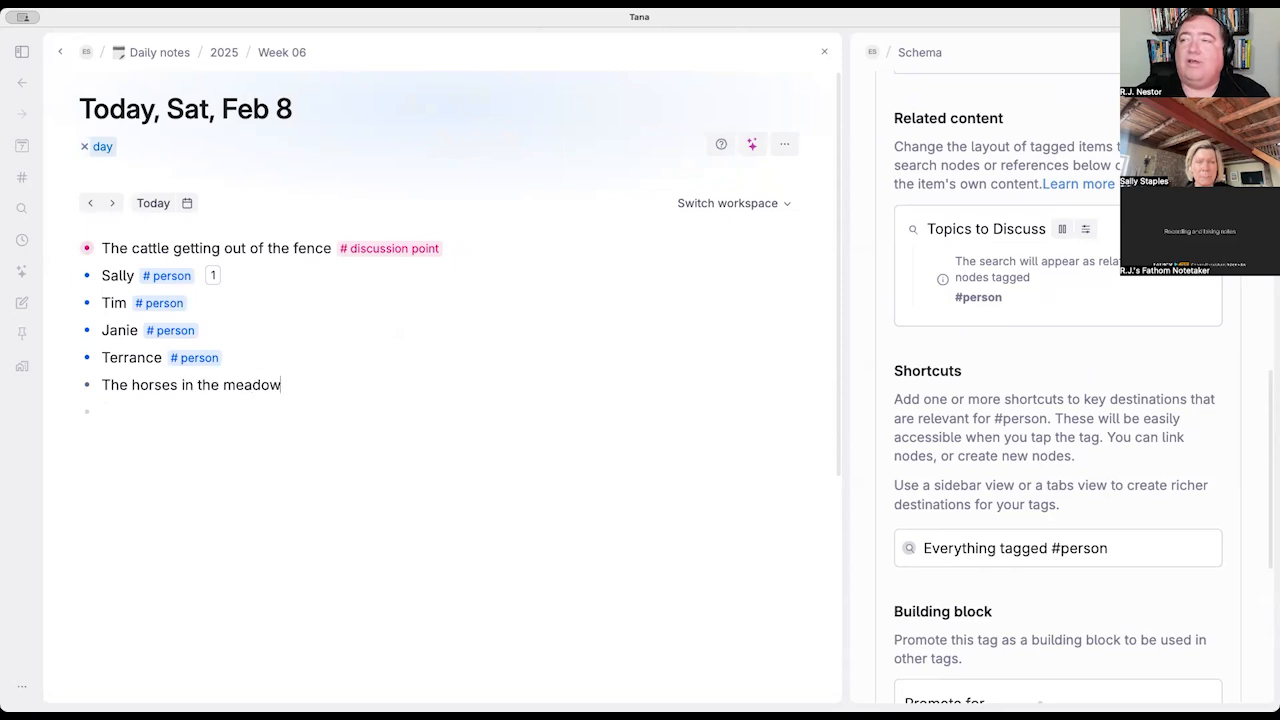
pyautogui.write('#di')
pyautogui.press('Return')
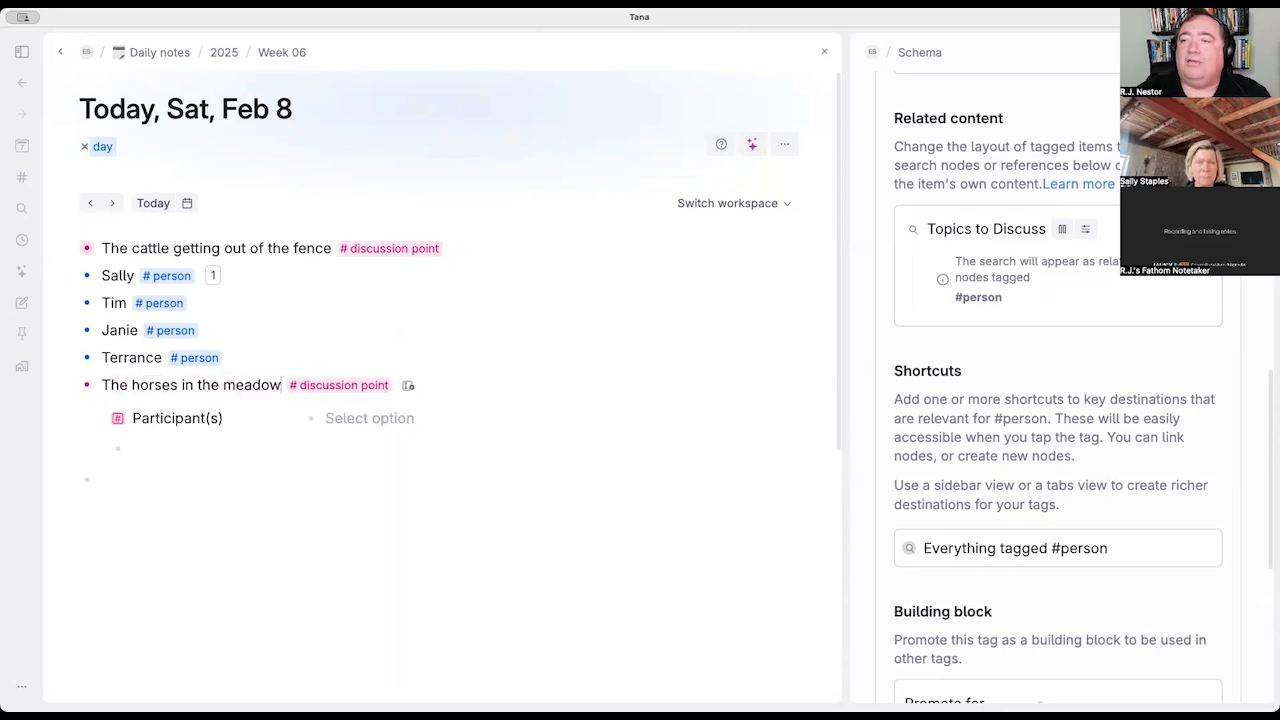
pyautogui.write('Tim')
pyautogui.press('Return')
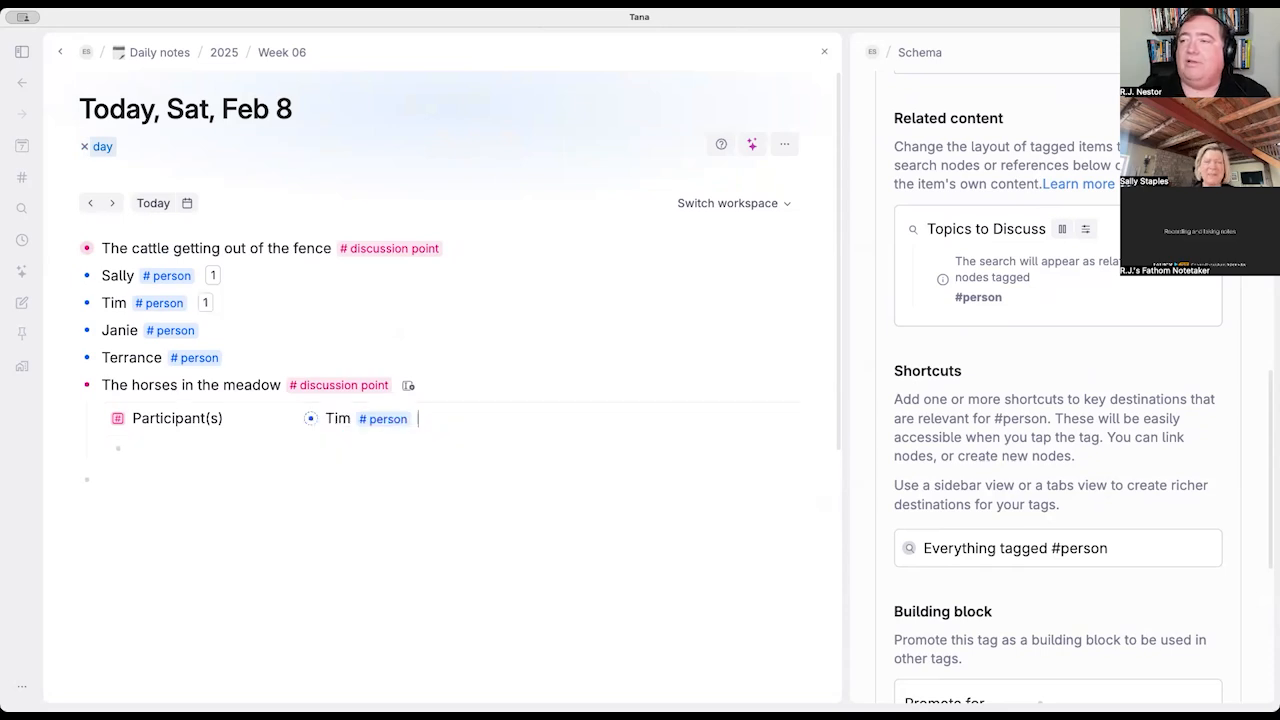
# Step: Compare Topics to Discuss on the second and first listed persons' pages, return to today's note and close the tag configuration
pyautogui.click(87, 303)
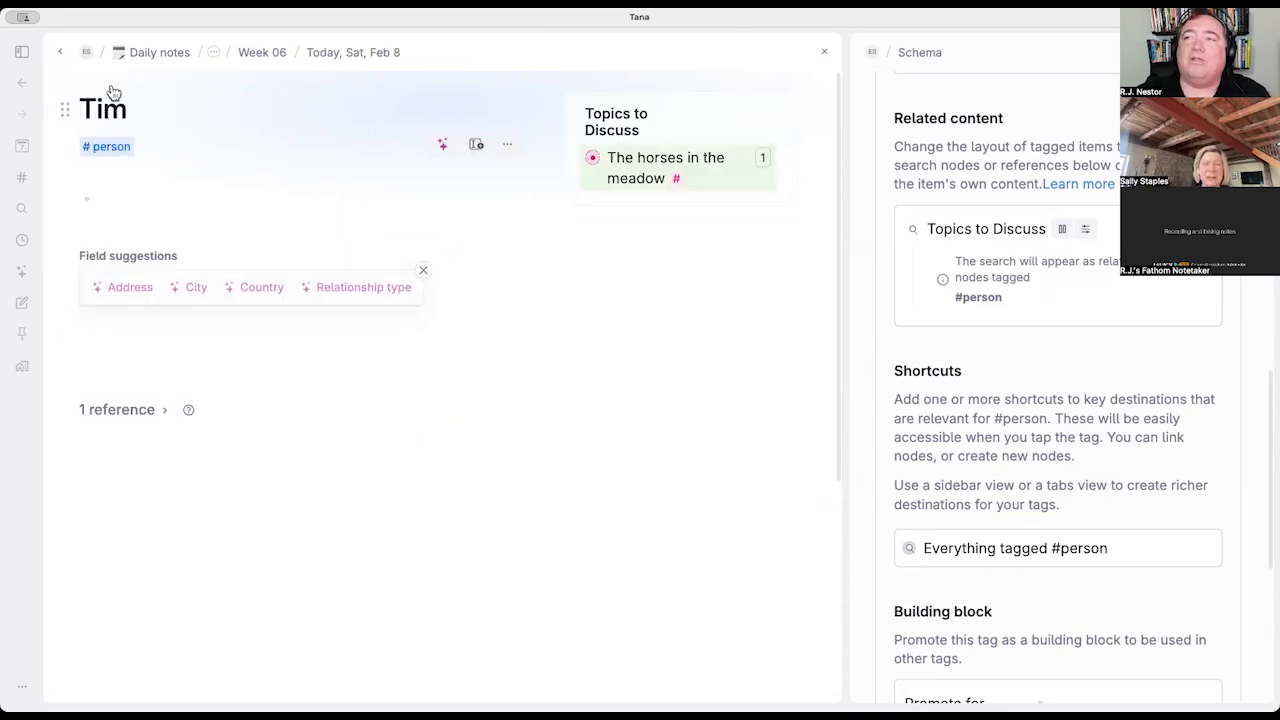
pyautogui.click(60, 52)
pyautogui.click(87, 275)
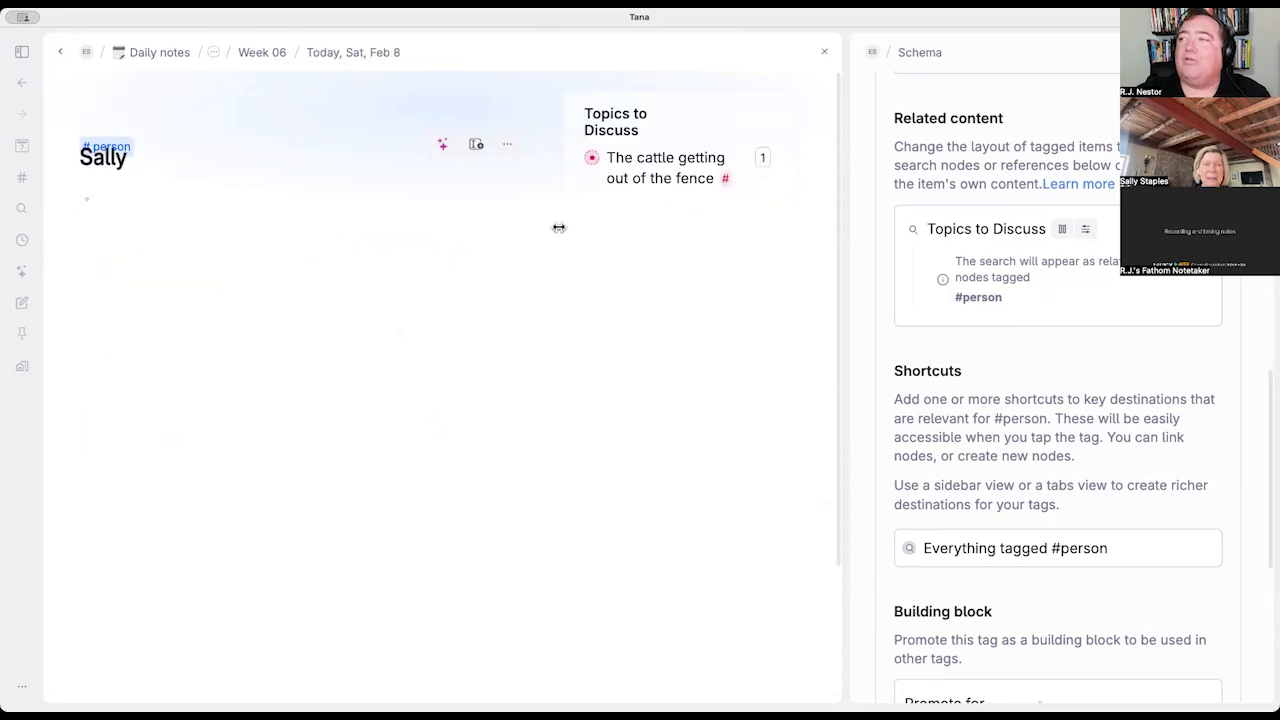
pyautogui.click(60, 52)
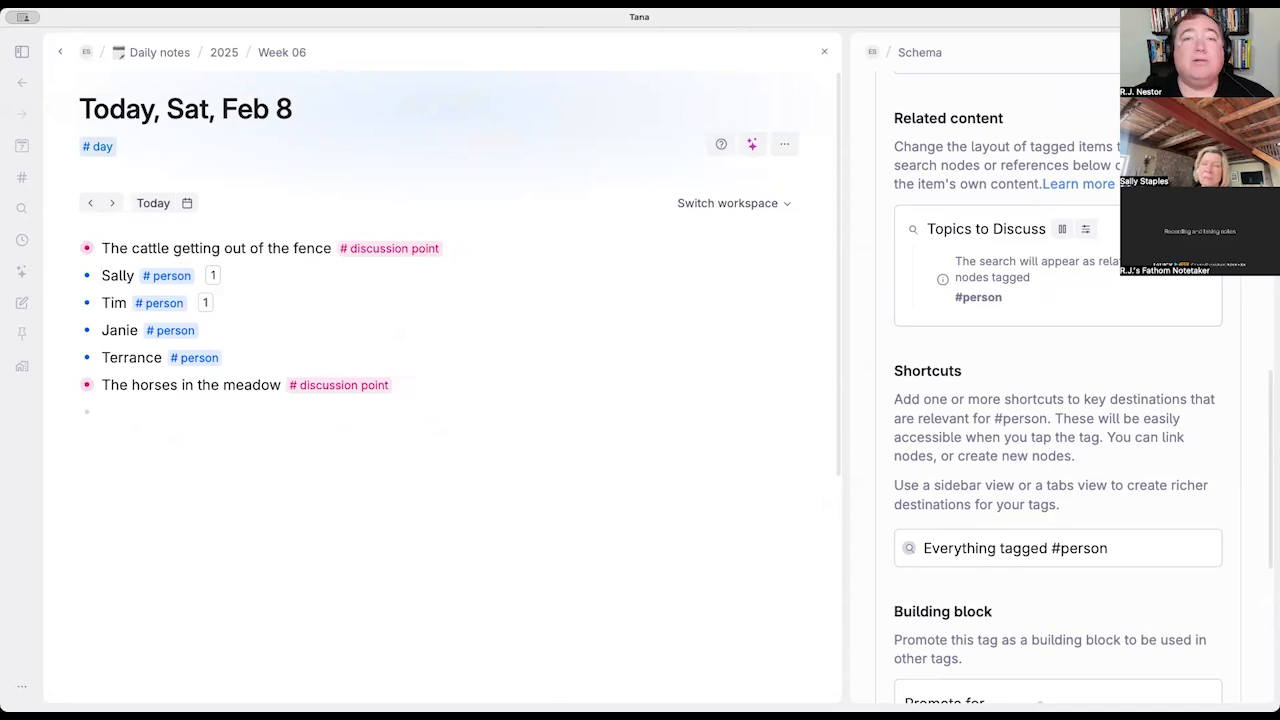
pyautogui.click(1257, 52)
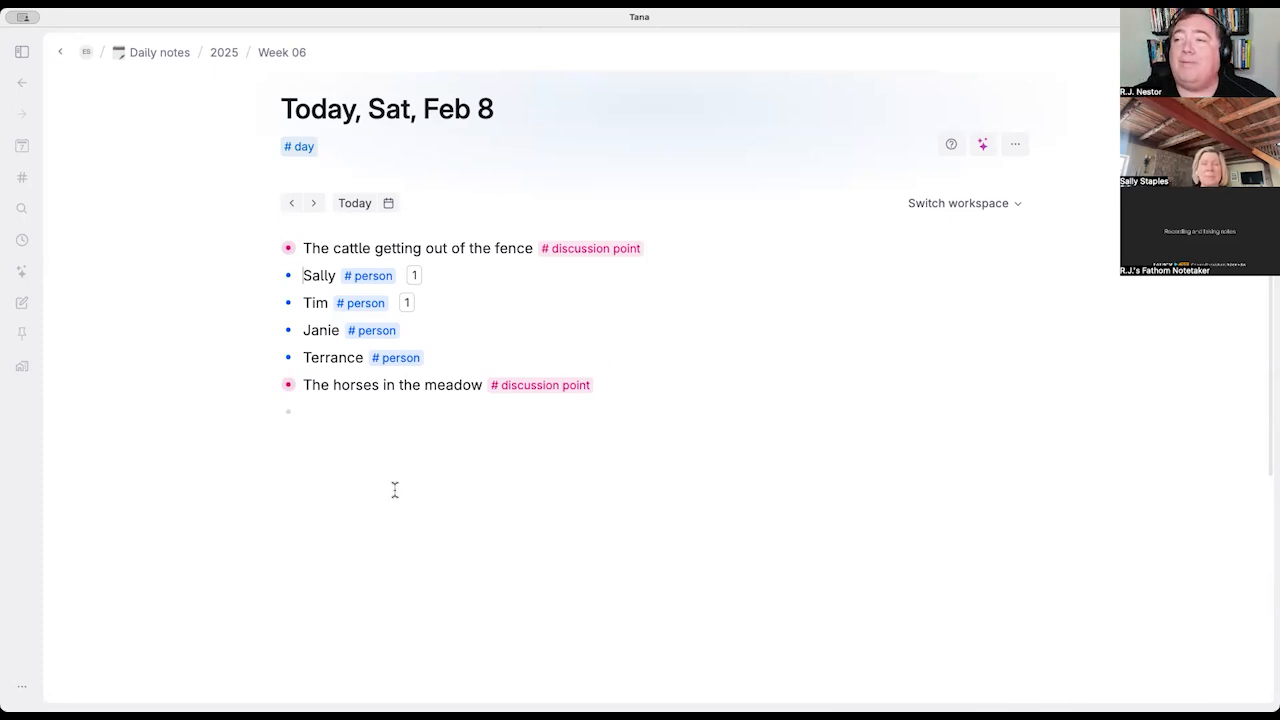
# Step: Create a new call supertag on an untitled node at the end of today's note
pyautogui.click(331, 416)
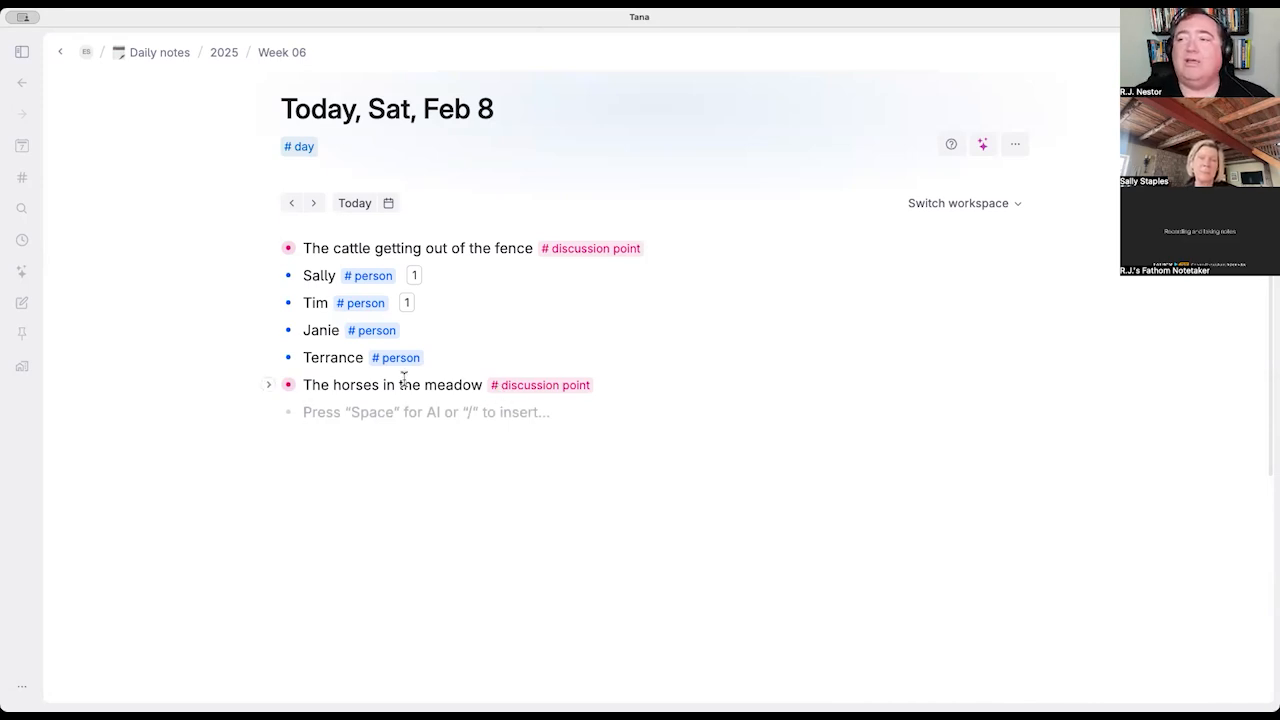
pyautogui.click(270, 386)
pyautogui.click(270, 386)
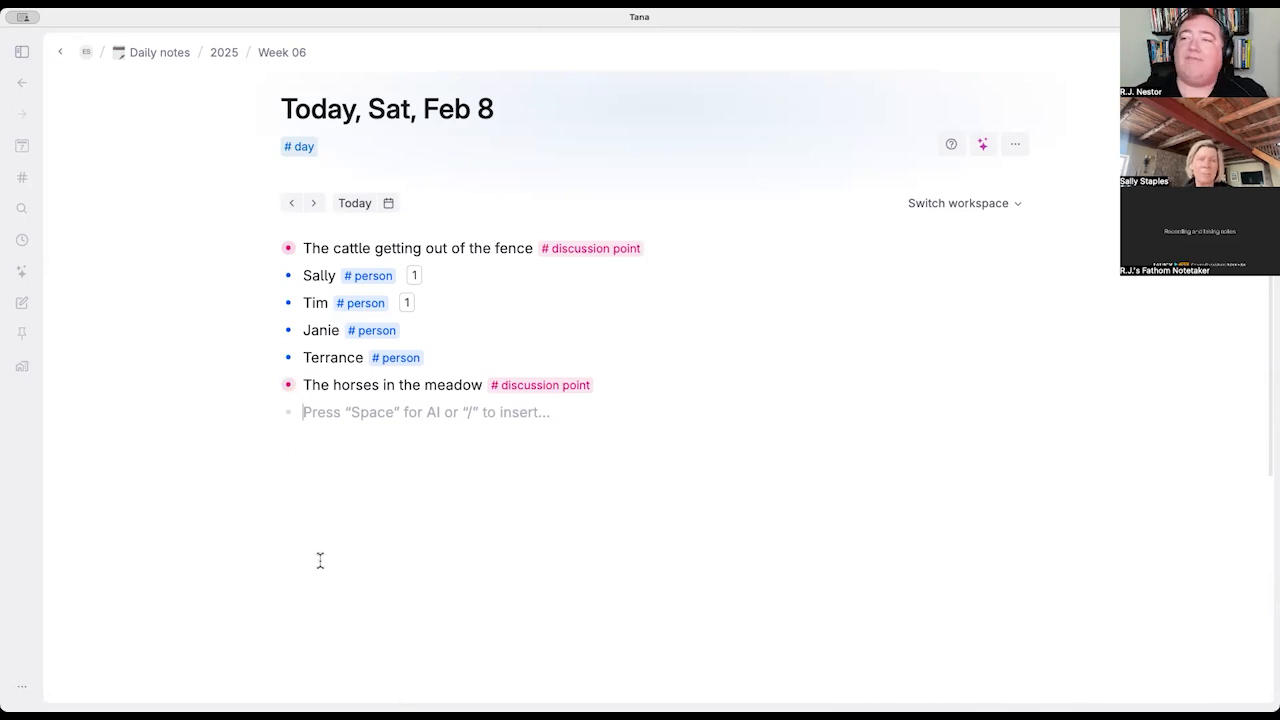
pyautogui.write('#call')
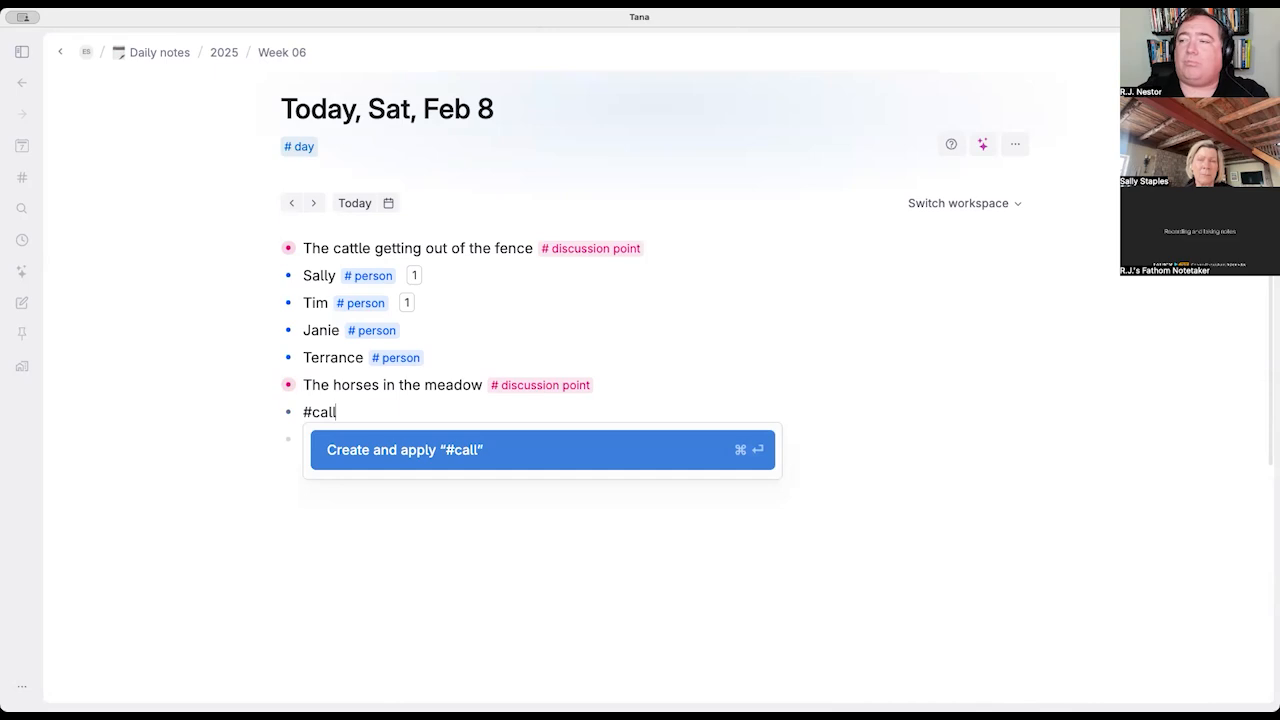
pyautogui.press('Return')
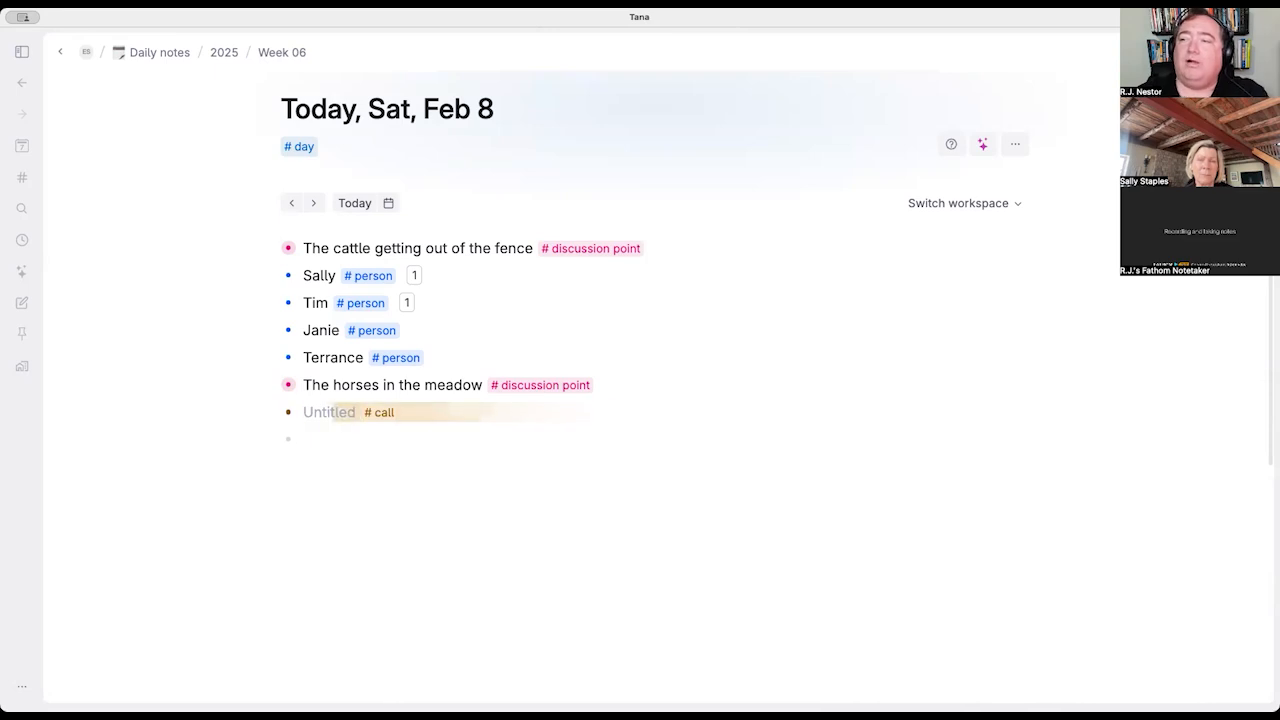
# Step: Open the call supertag's configuration and add the existing Participant(s) field to its default content
pyautogui.click(384, 418)
pyautogui.click(426, 519)
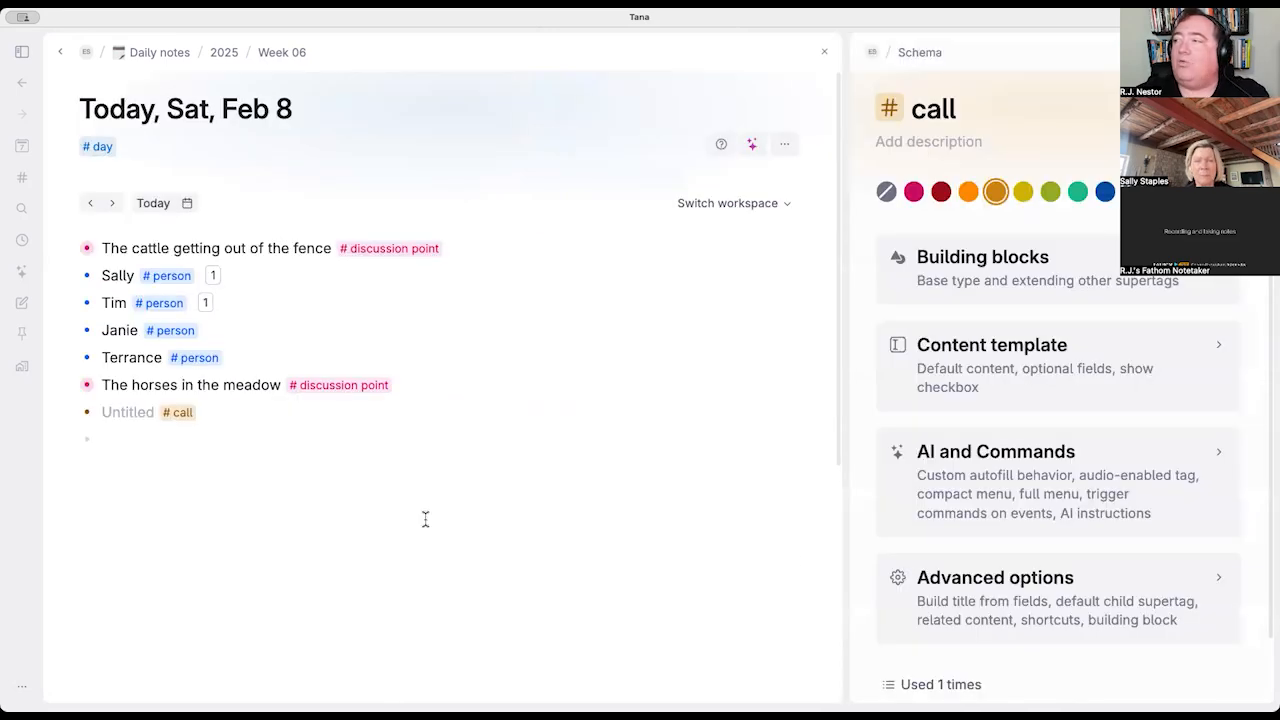
pyautogui.click(1031, 346)
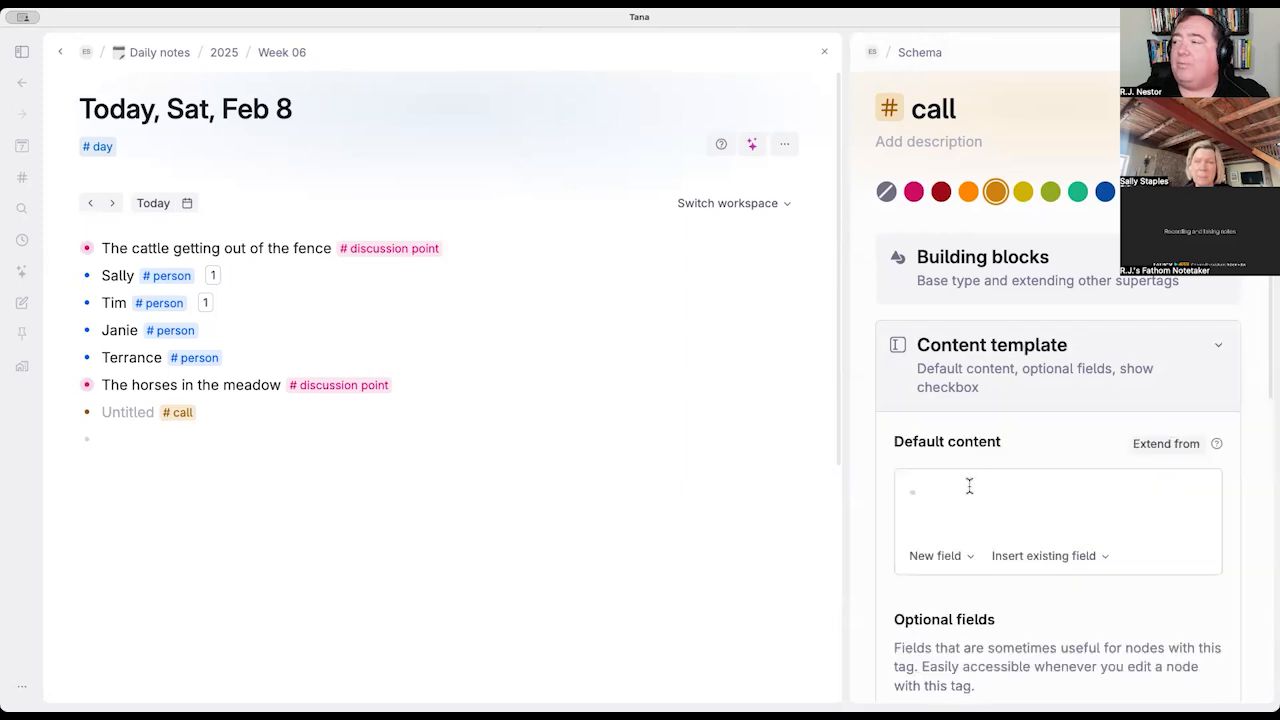
pyautogui.write('>par')
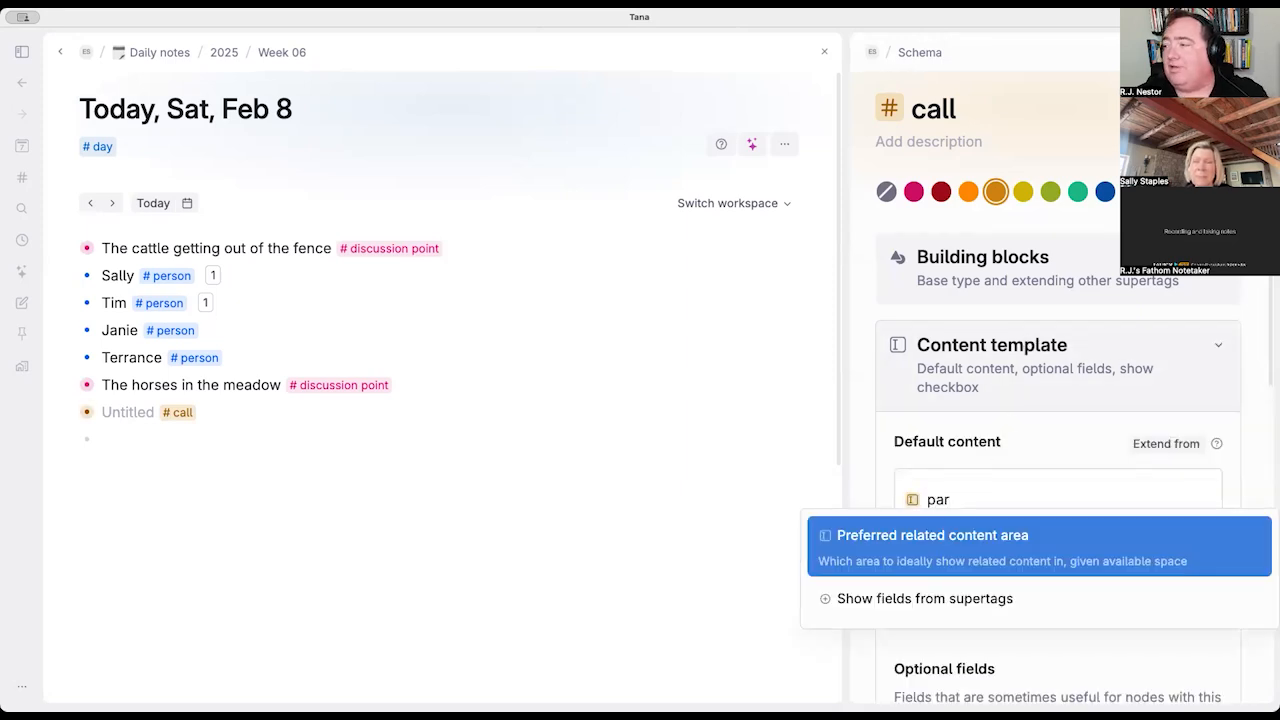
pyautogui.write('t')
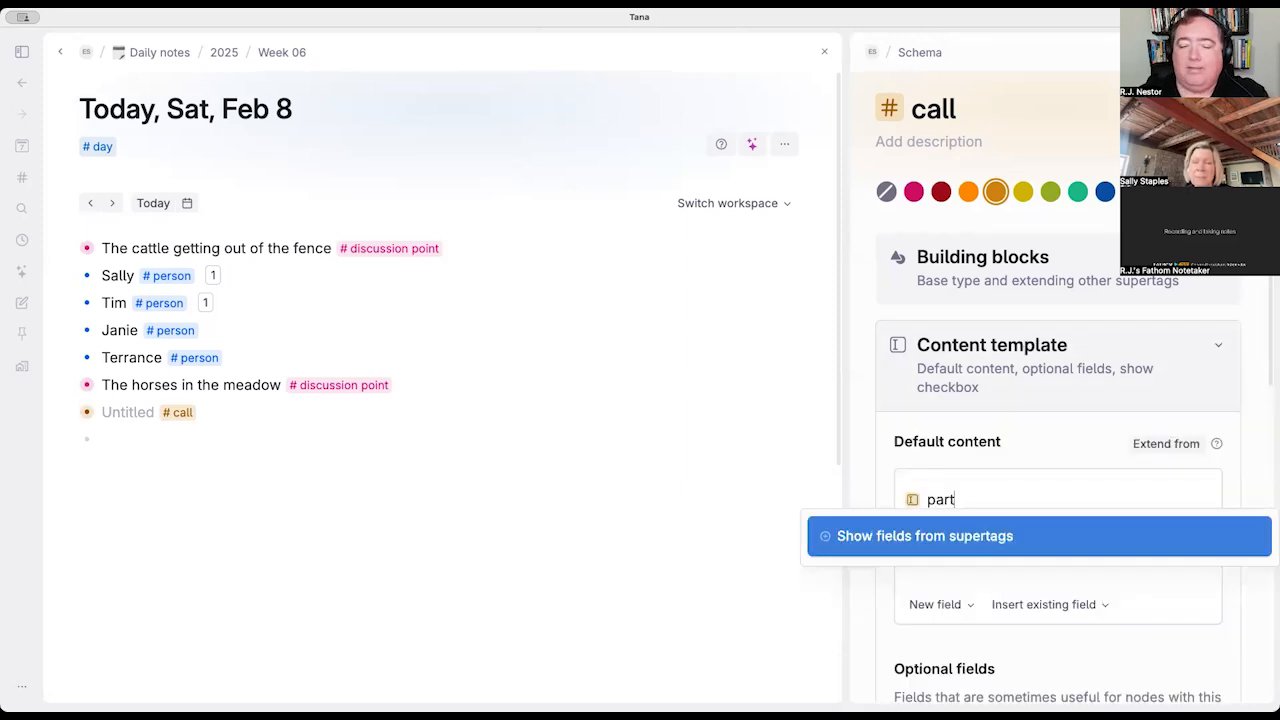
pyautogui.click(937, 543)
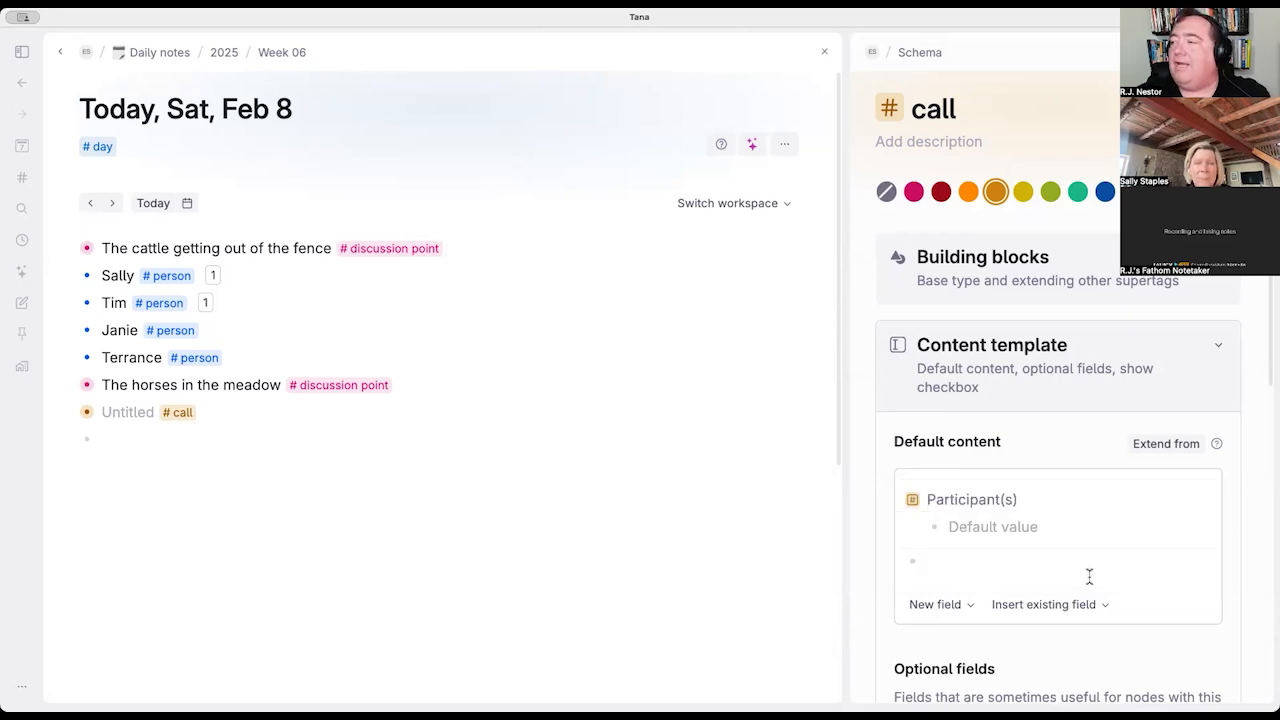
# Step: Set the call supertag's title expression to "Call with ${Participant(s)}" in its advanced options
pyautogui.scroll(-4, 1088, 565)
pyautogui.scroll(-3, 1088, 560)
pyautogui.click(1076, 531)
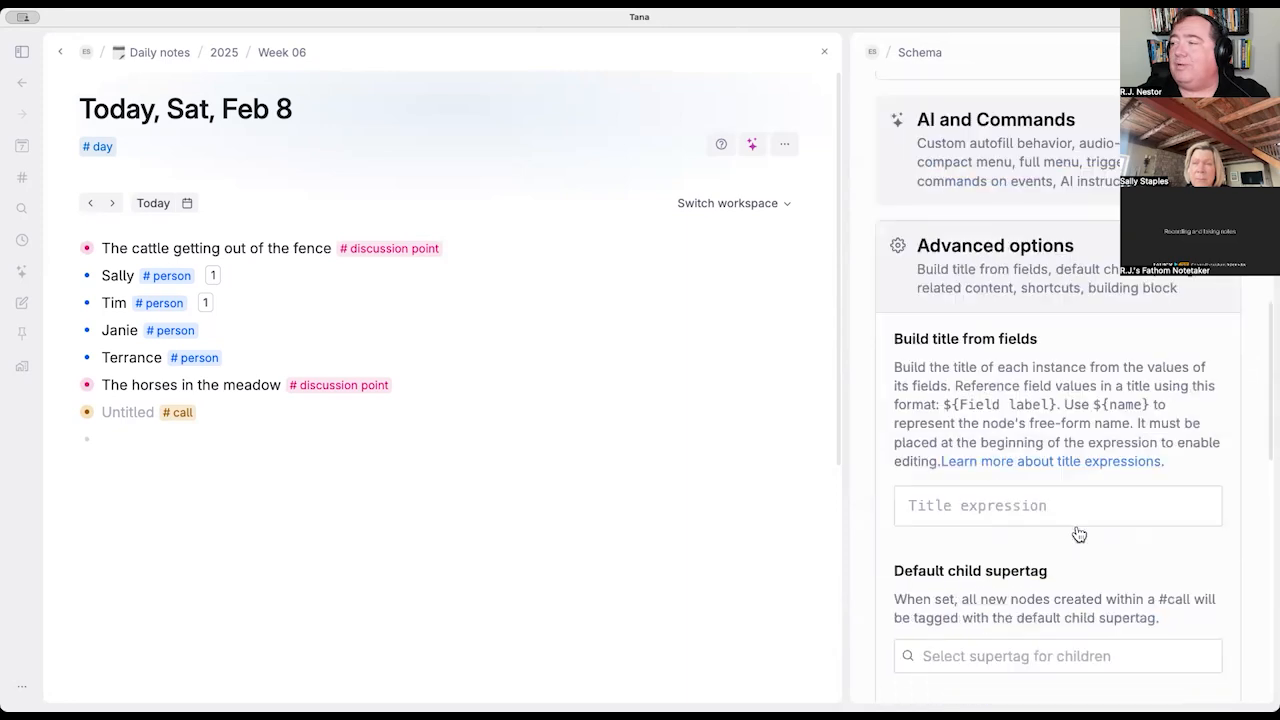
pyautogui.scroll(-2, 966, 325)
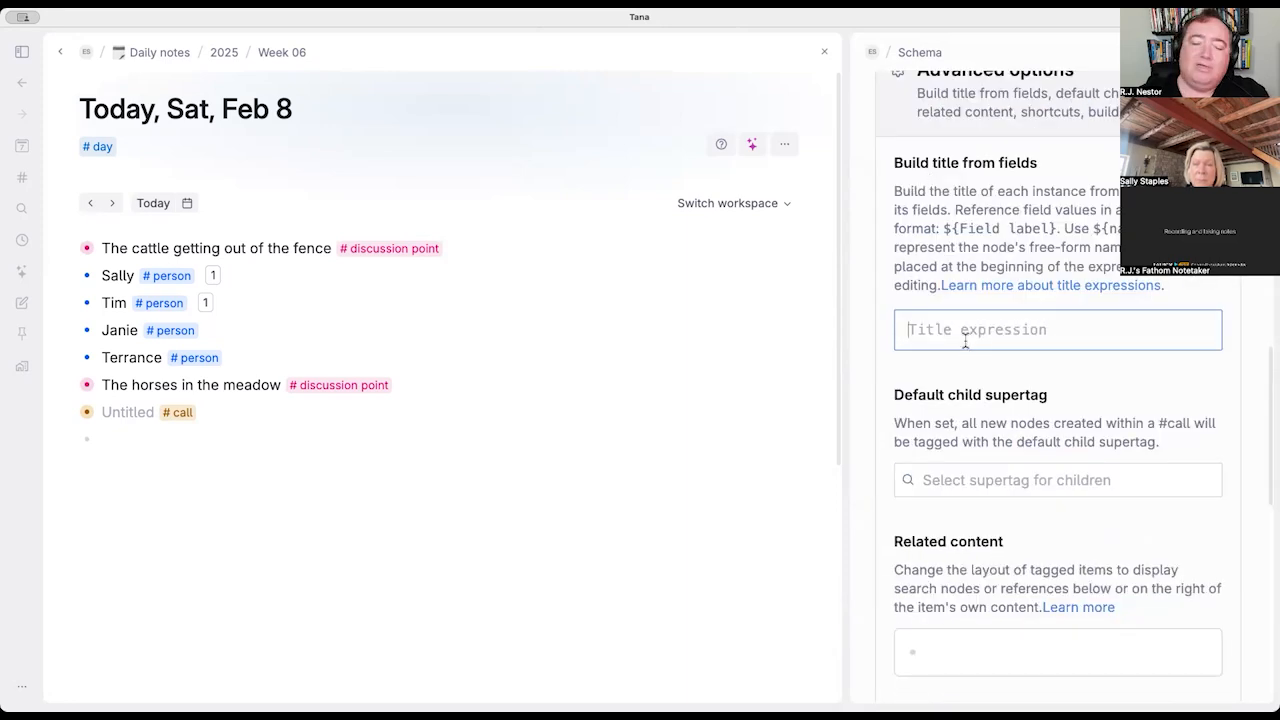
pyautogui.write('Call')
pyautogui.write('th')
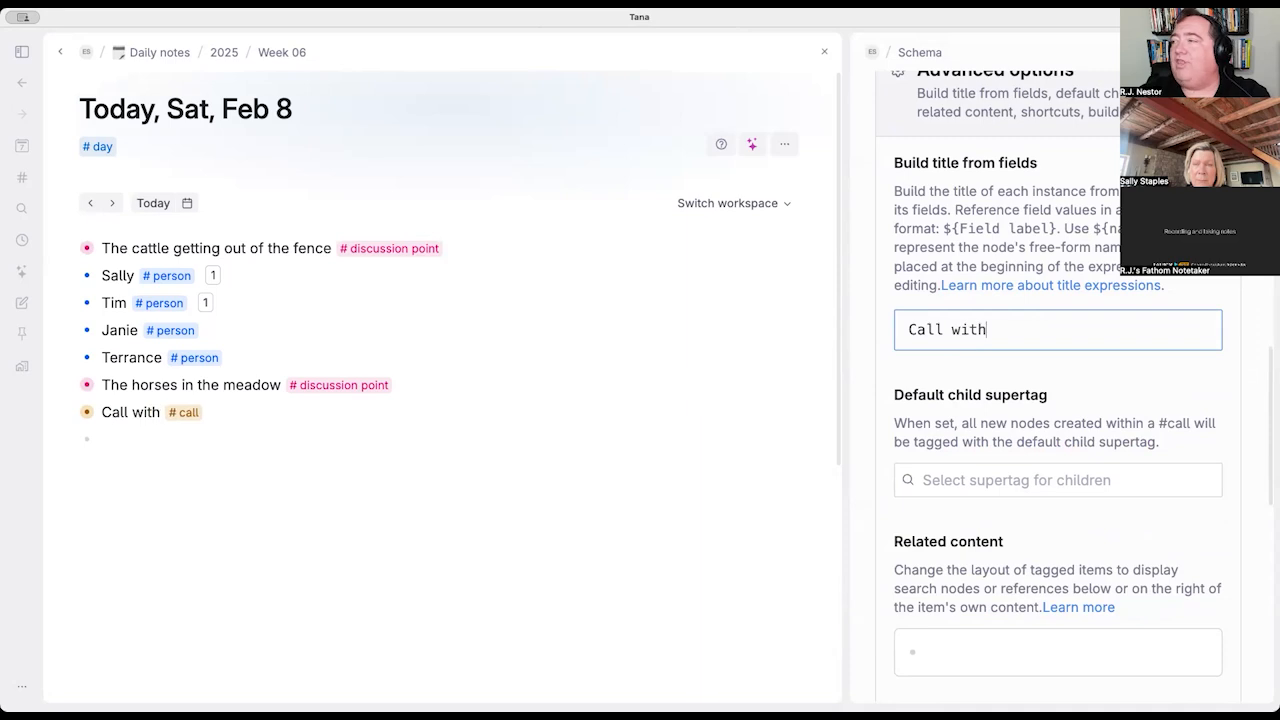
pyautogui.write(' ${')
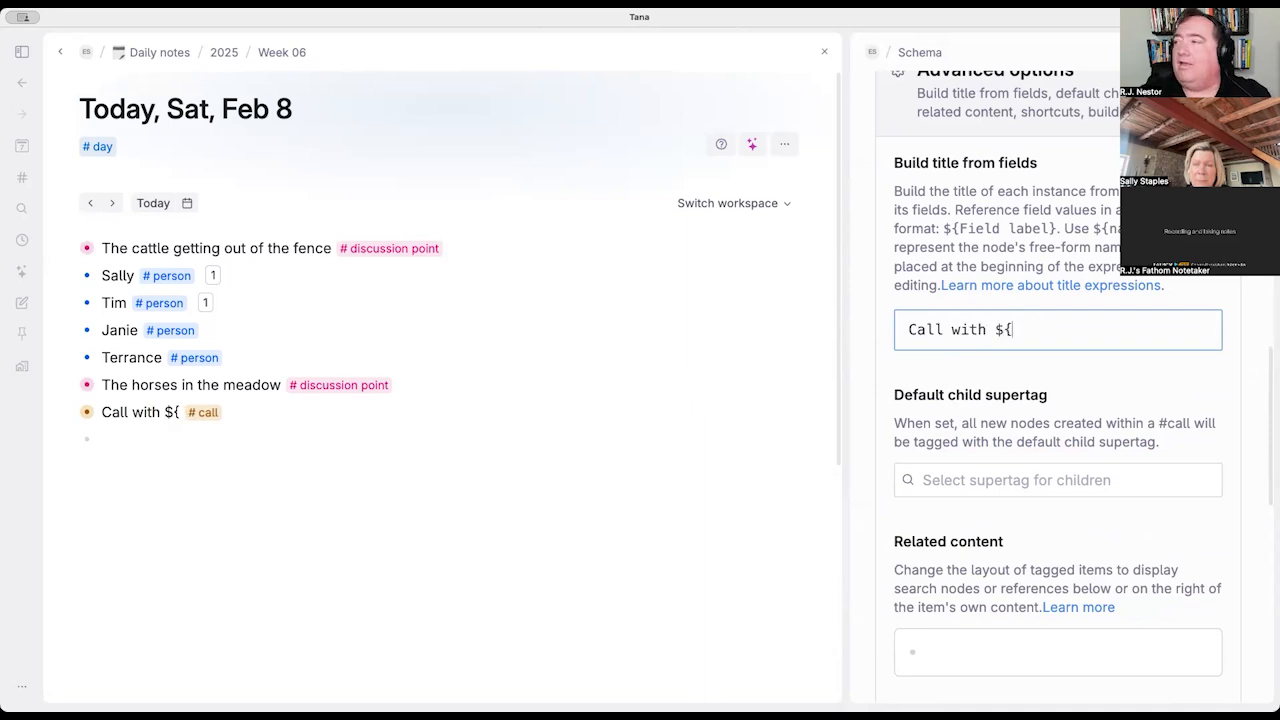
pyautogui.write('Participant(s)')
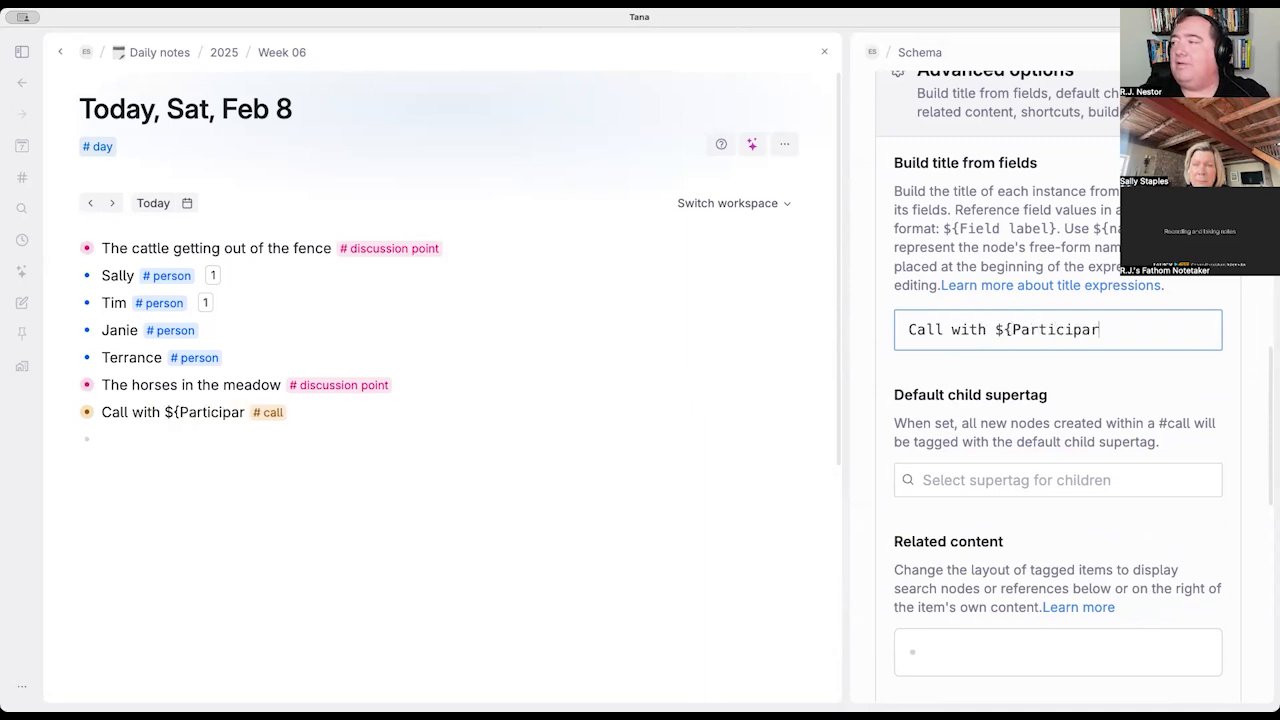
pyautogui.write('}')
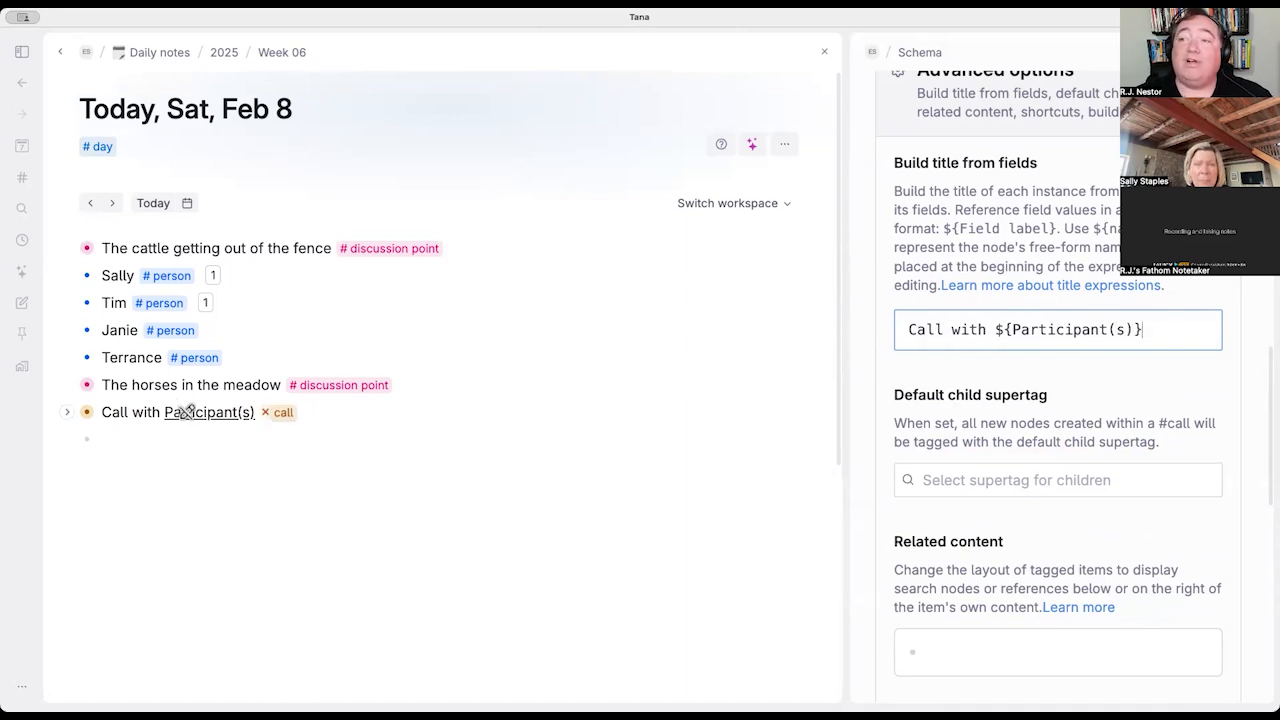
# Step: Expand the call node in today's note and set its participant to the first listed person
pyautogui.click(67, 412)
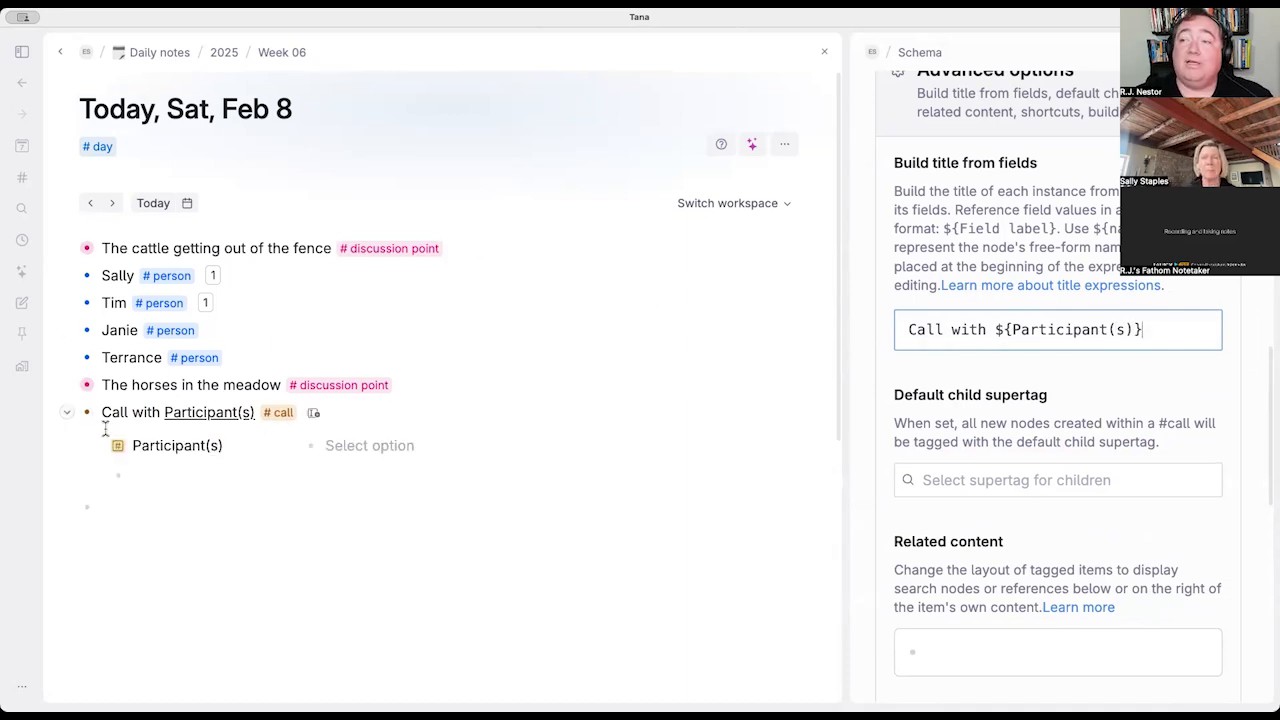
pyautogui.click(371, 449)
pyautogui.click(350, 486)
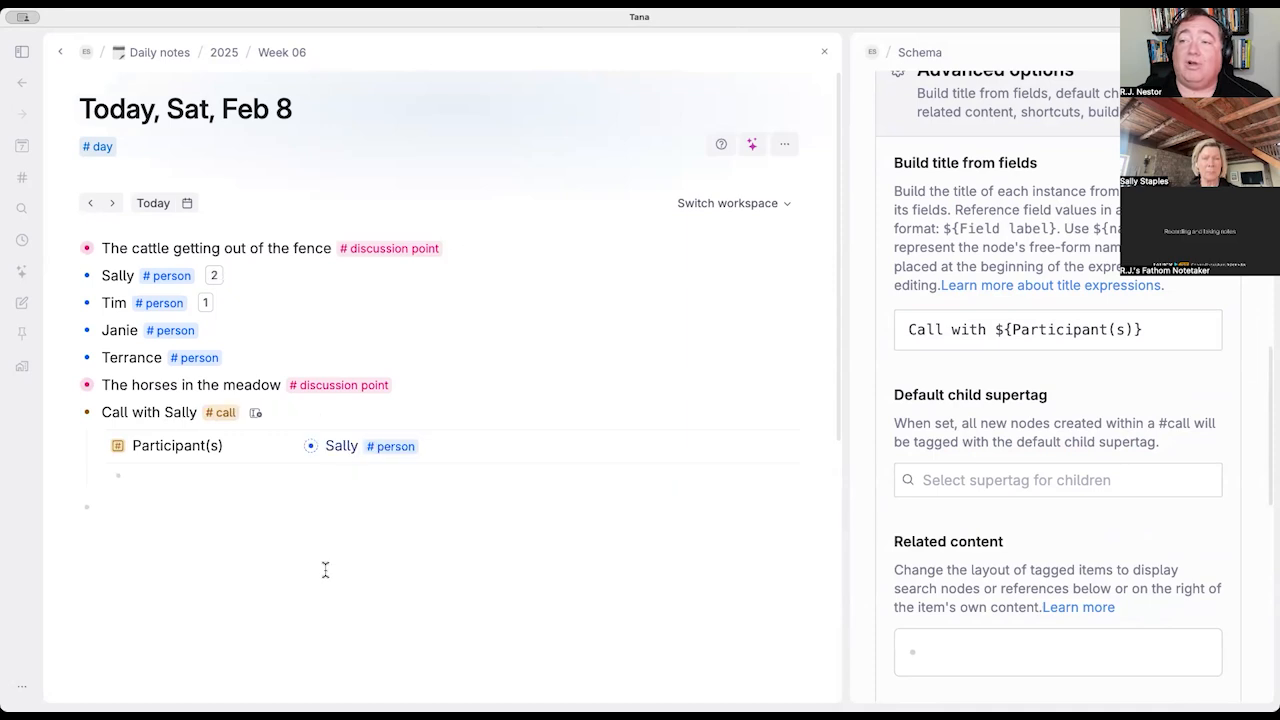
# Step: View the call's page and its participant's Topics to Discuss section, and return to today's note
pyautogui.scroll(10, 1058, 400)
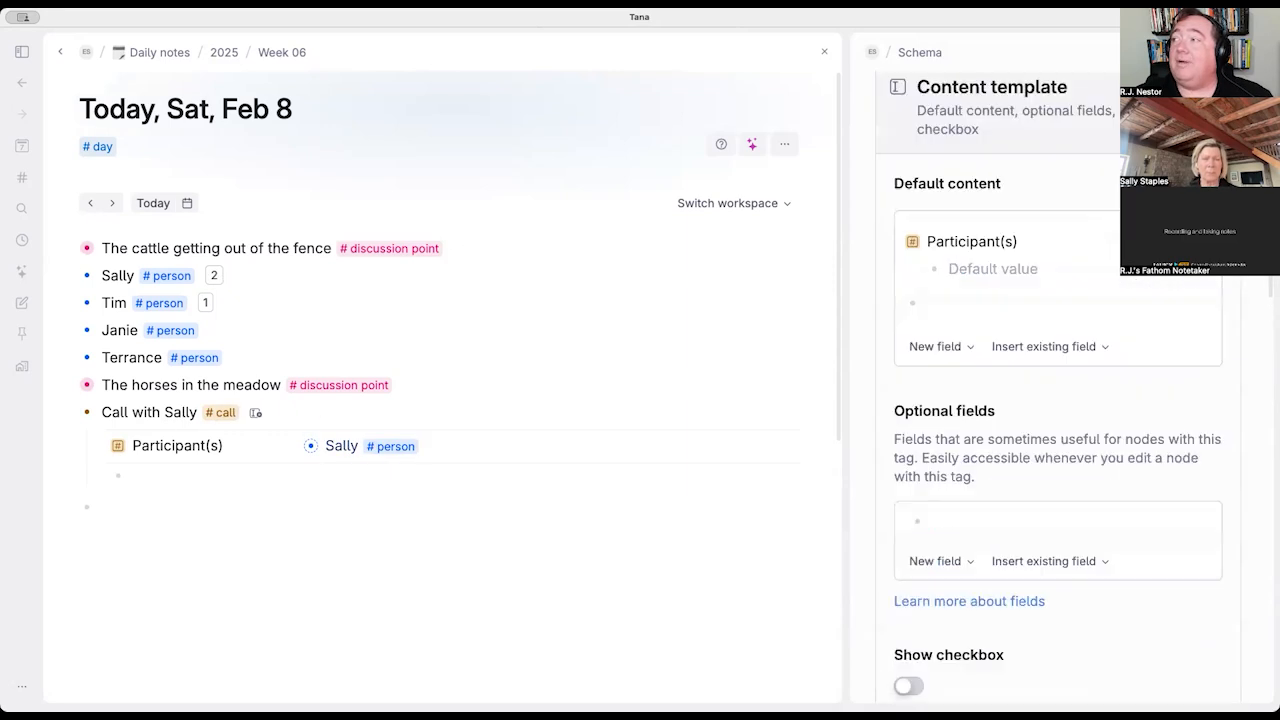
pyautogui.scroll(-2, 615, 453)
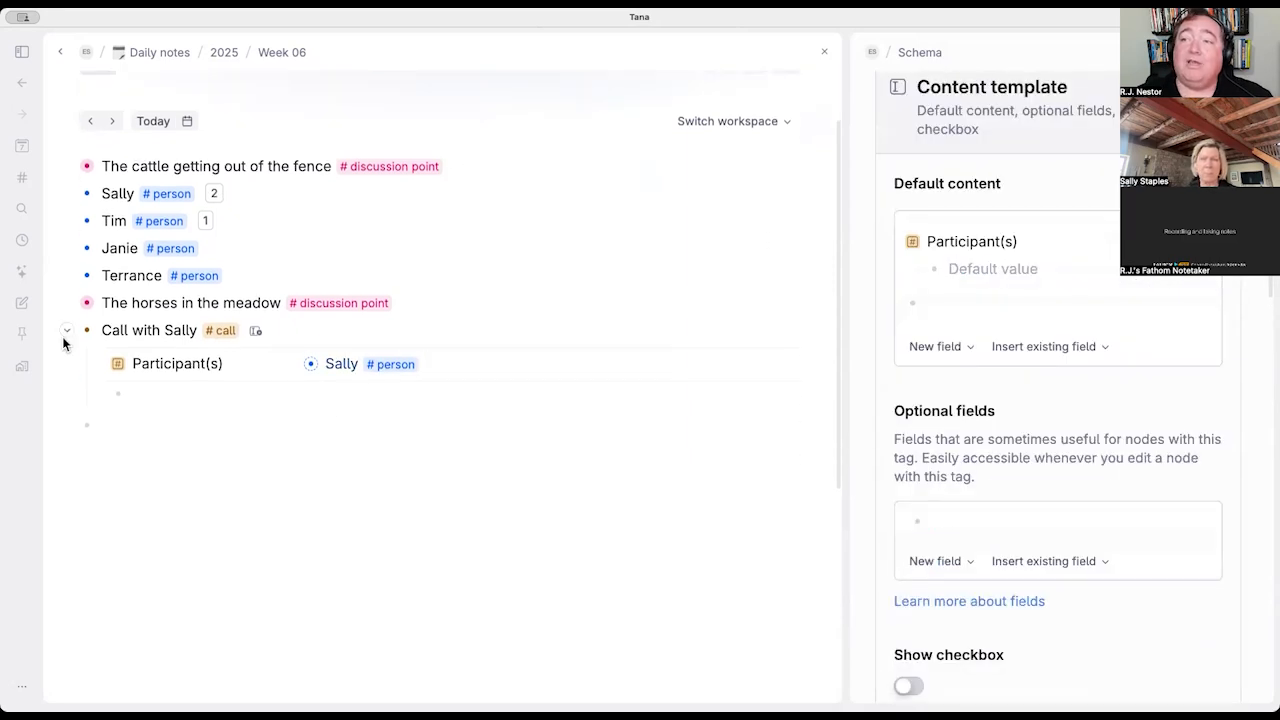
pyautogui.click(88, 331)
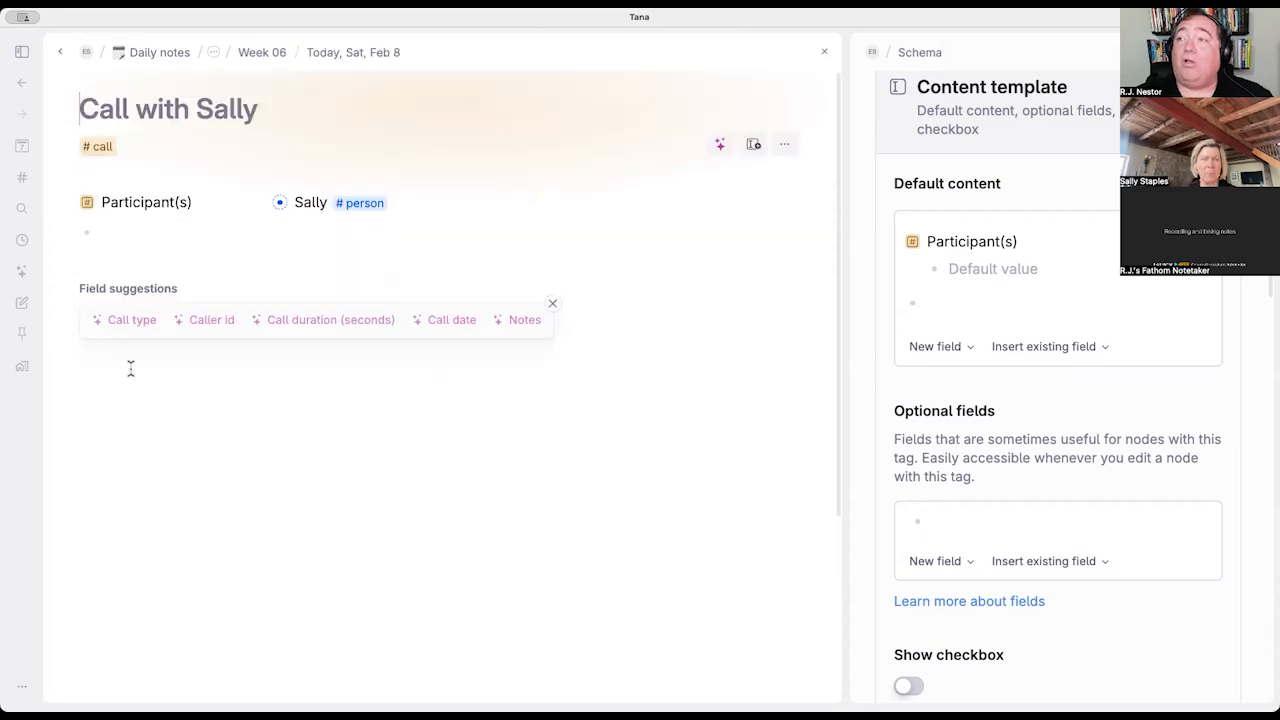
pyautogui.click(280, 202)
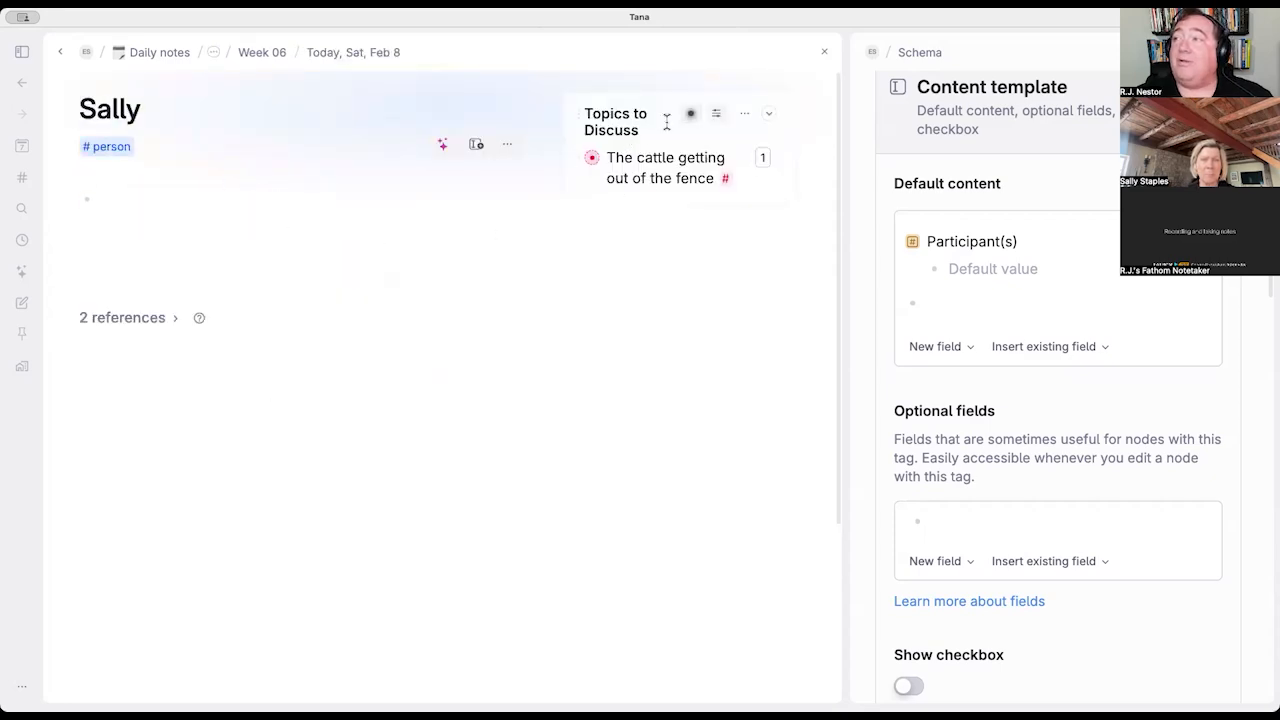
pyautogui.click(60, 52)
pyautogui.click(60, 53)
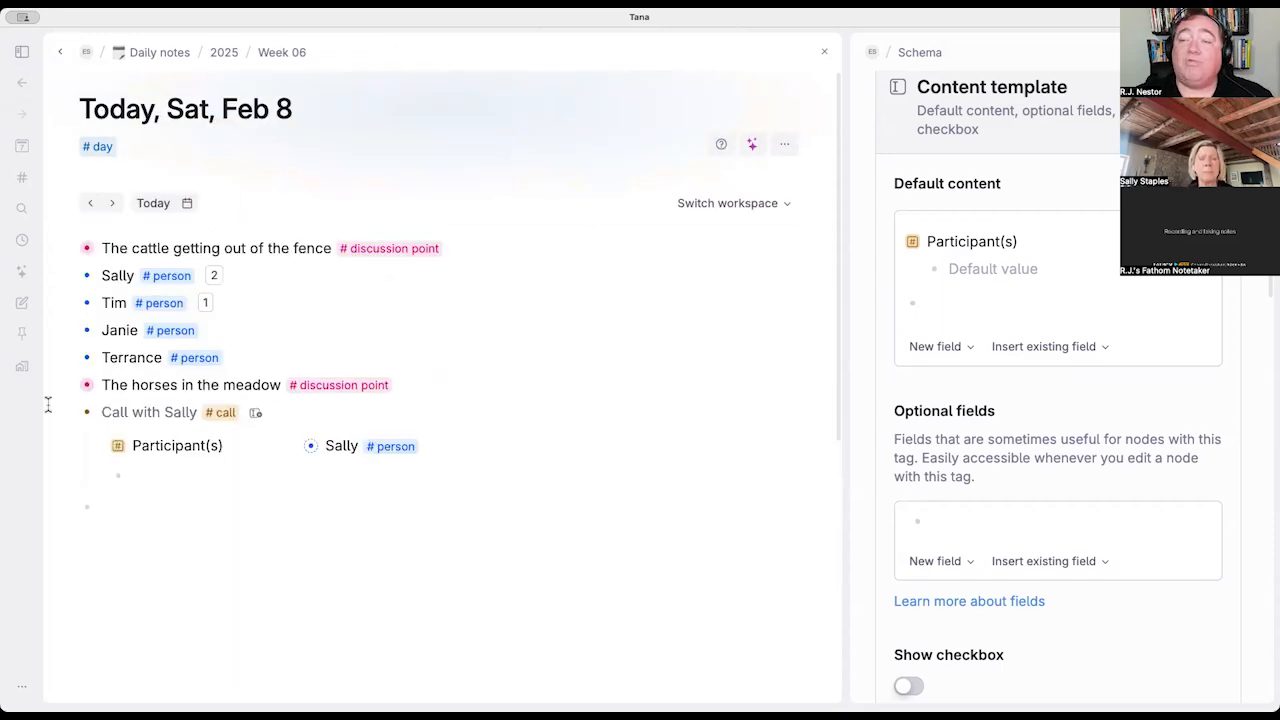
# Step: Open the discussion point supertag's configuration and add a new field named "Upcoming call" to its default content
pyautogui.click(140, 498)
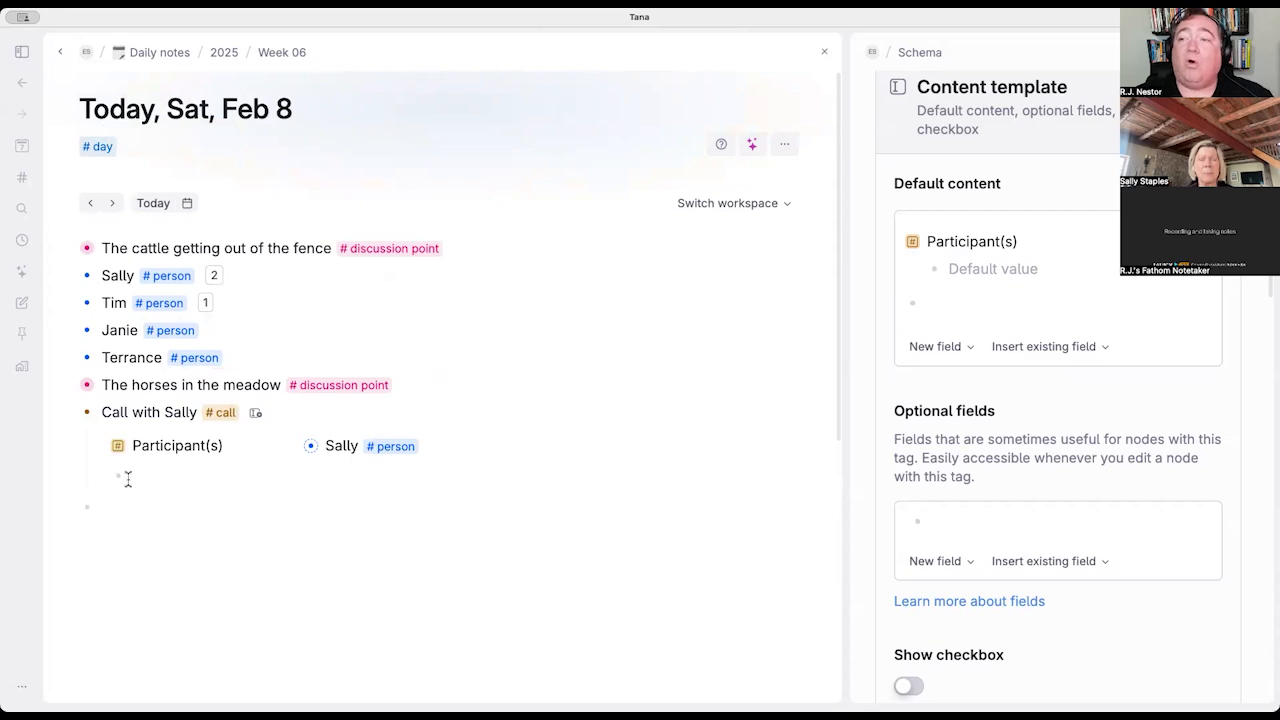
pyautogui.click(302, 391)
pyautogui.click(340, 487)
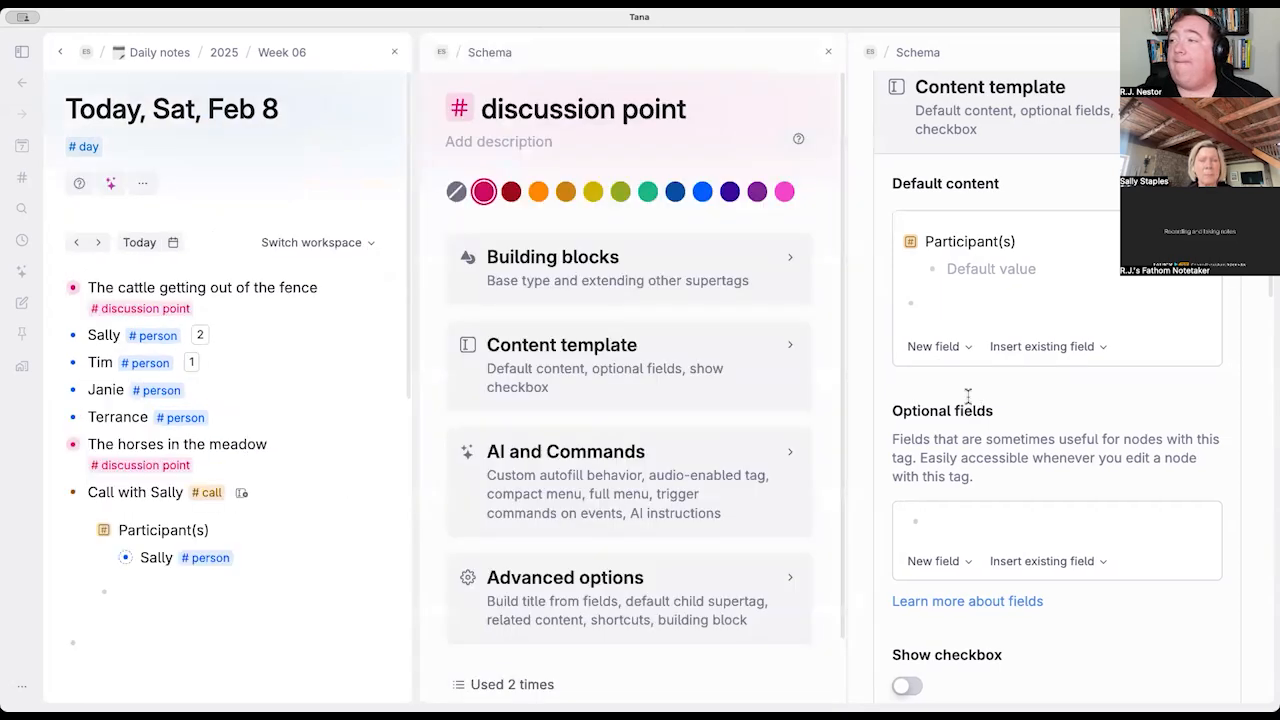
pyautogui.click(737, 363)
pyautogui.scroll(-2, 600, 390)
pyautogui.click(523, 394)
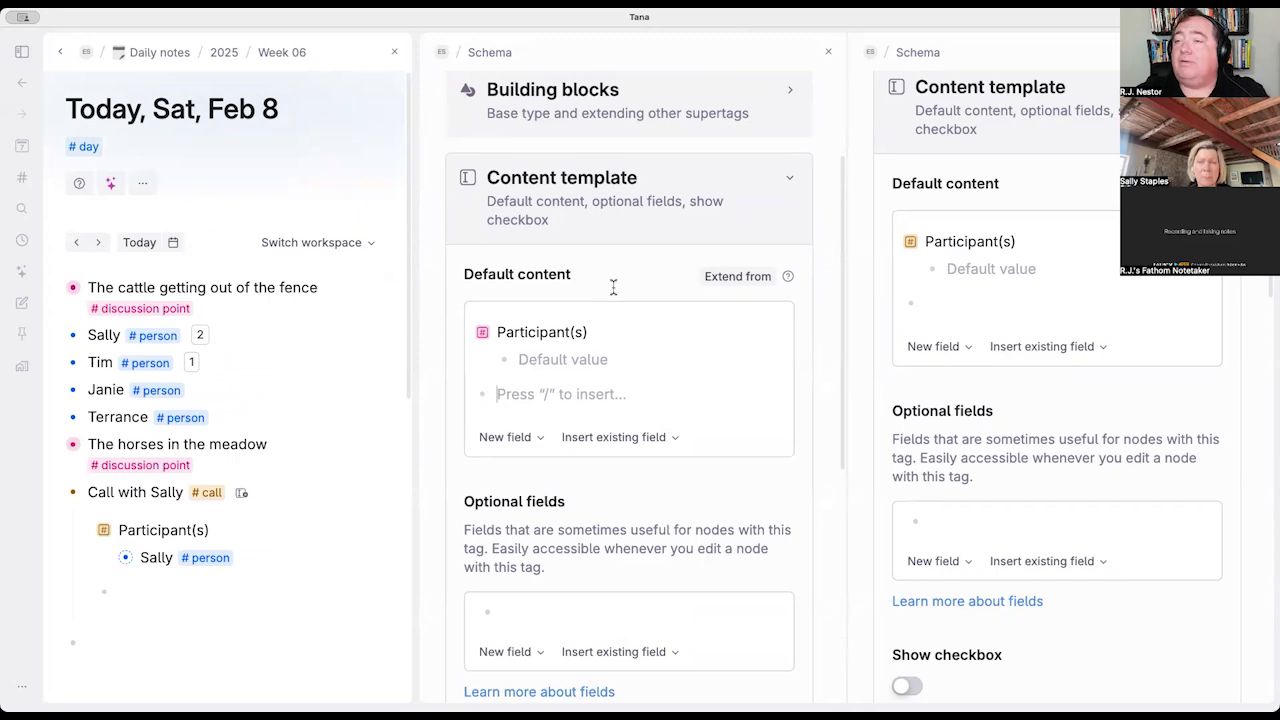
pyautogui.press('>')
pyautogui.write('Upcoming')
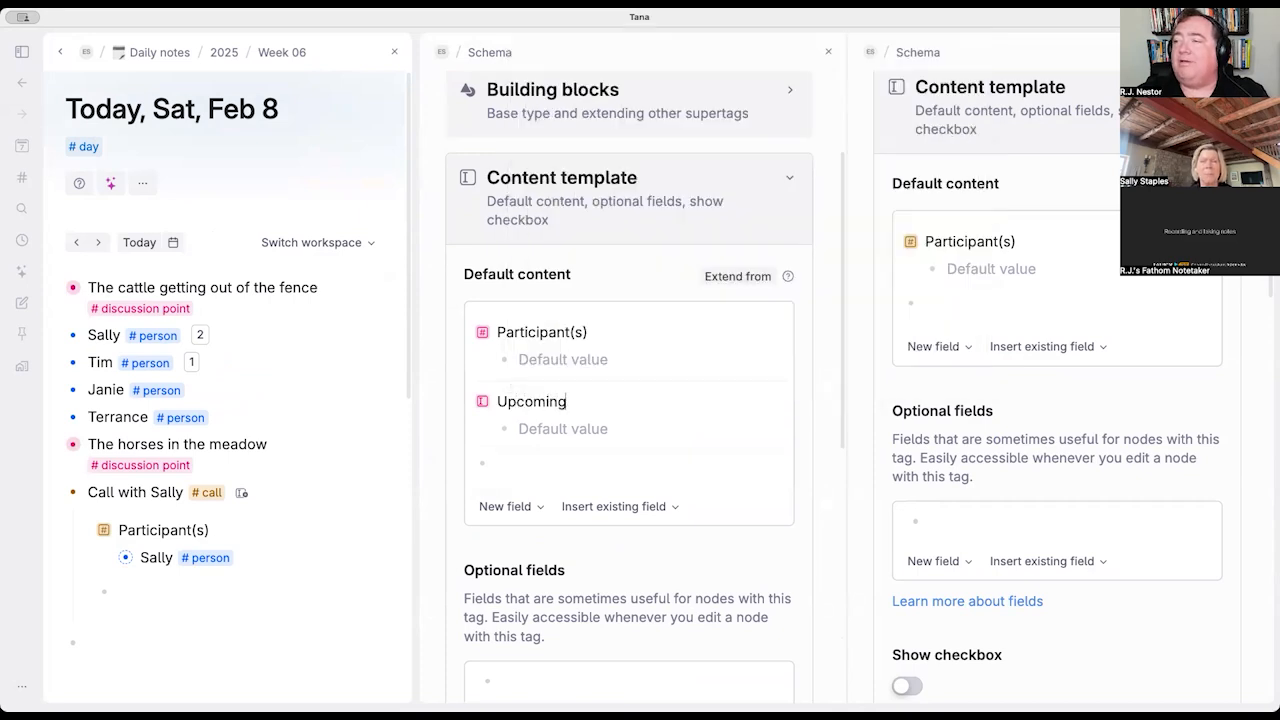
pyautogui.write(' calls')
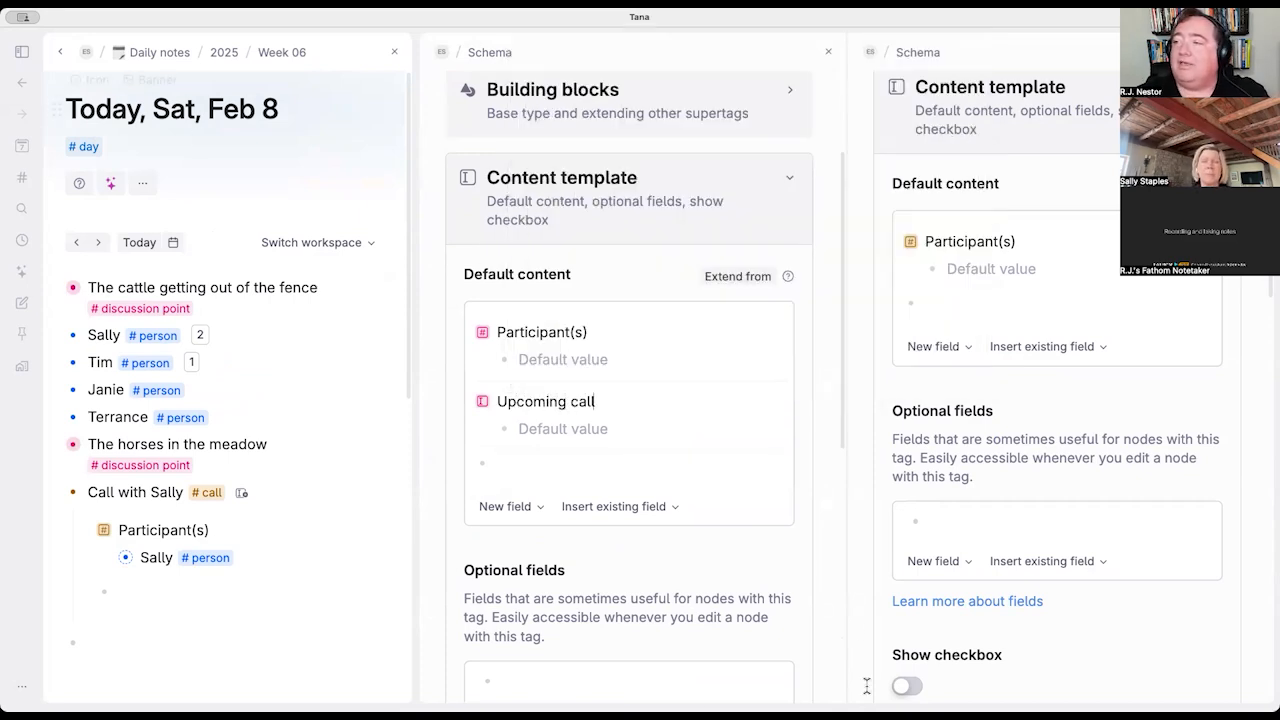
# Step: Set the Upcoming call field's type to Options and turn off including auto-collected values as options
pyautogui.click(482, 403)
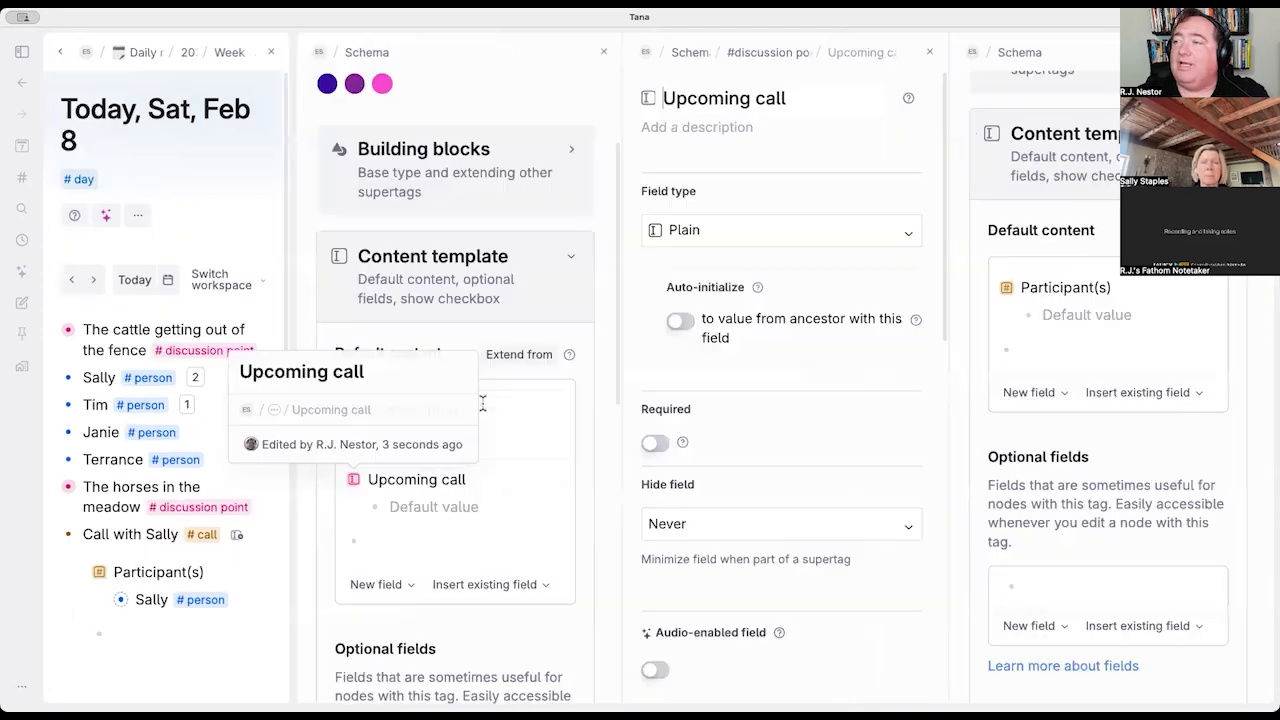
pyautogui.click(675, 229)
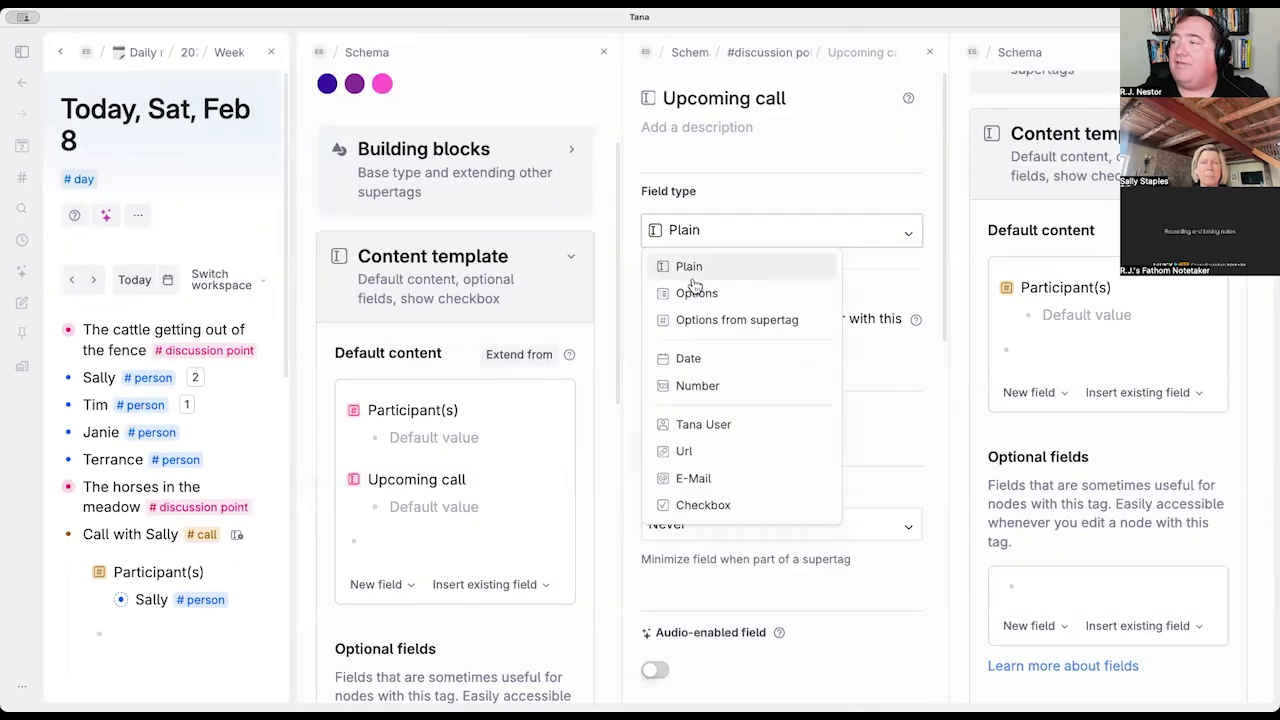
pyautogui.click(694, 288)
pyautogui.click(680, 577)
# Step: Add a node named "Upcoming calls" to the Upcoming call field's sources of options
pyautogui.click(724, 450)
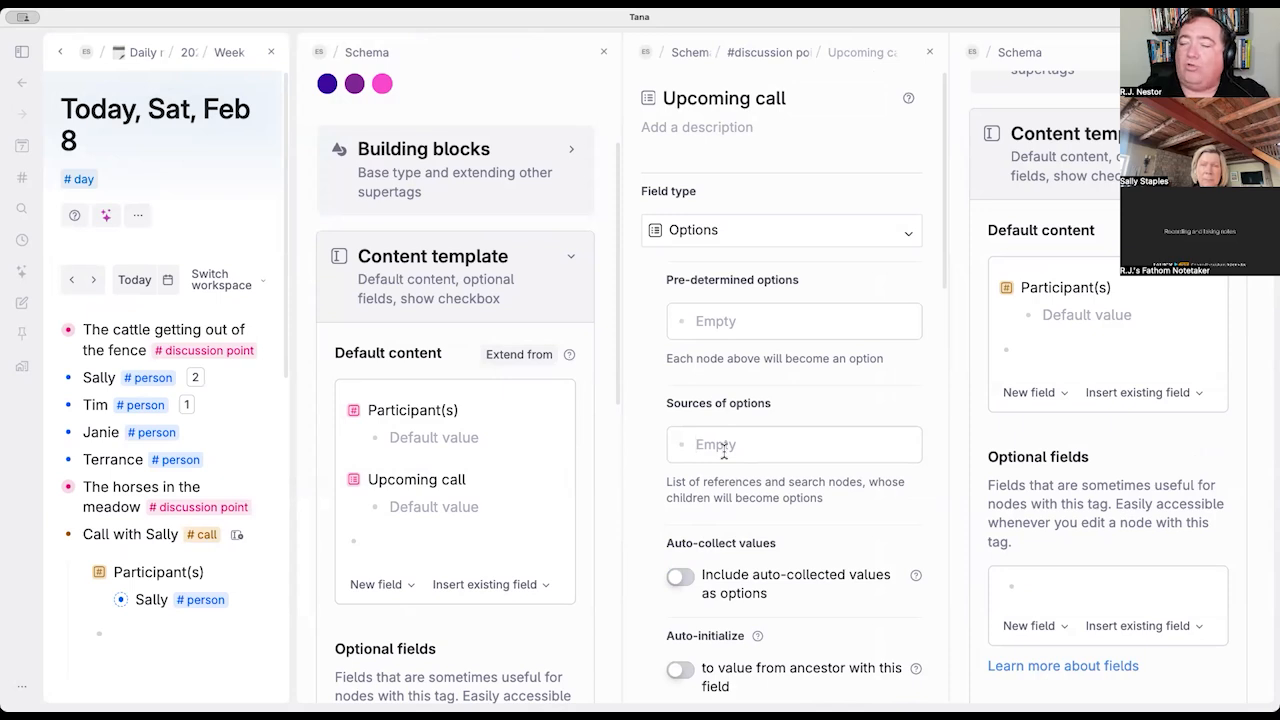
pyautogui.write('C')
pyautogui.press('BackSpace')
pyautogui.write('Upcoming calls')
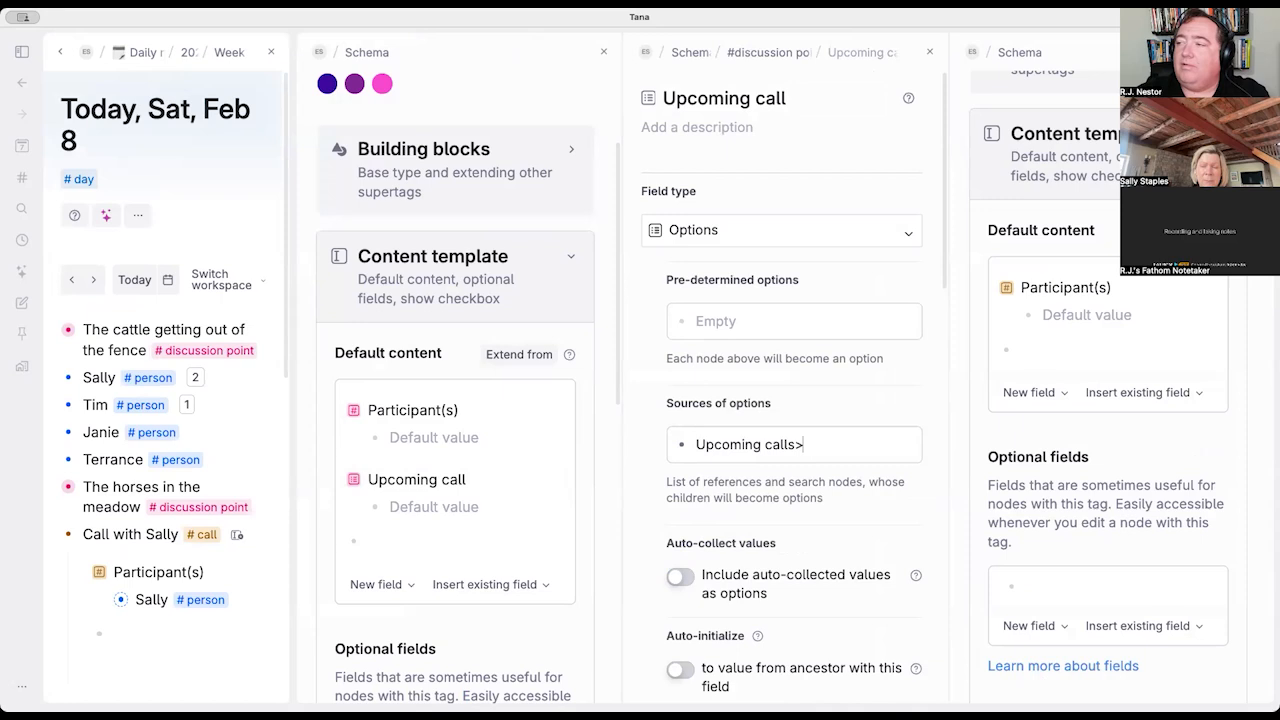
pyautogui.press('super+k')
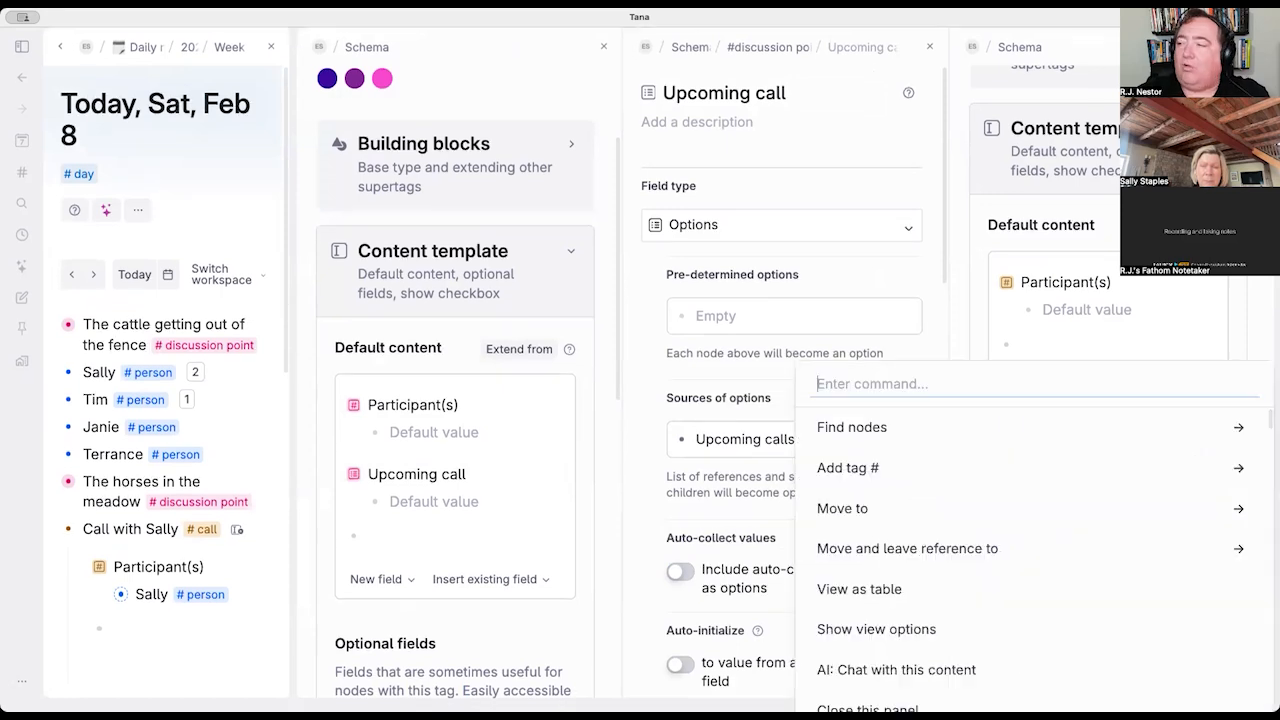
pyautogui.write('sear')
pyautogui.press('Down')
pyautogui.press('Down')
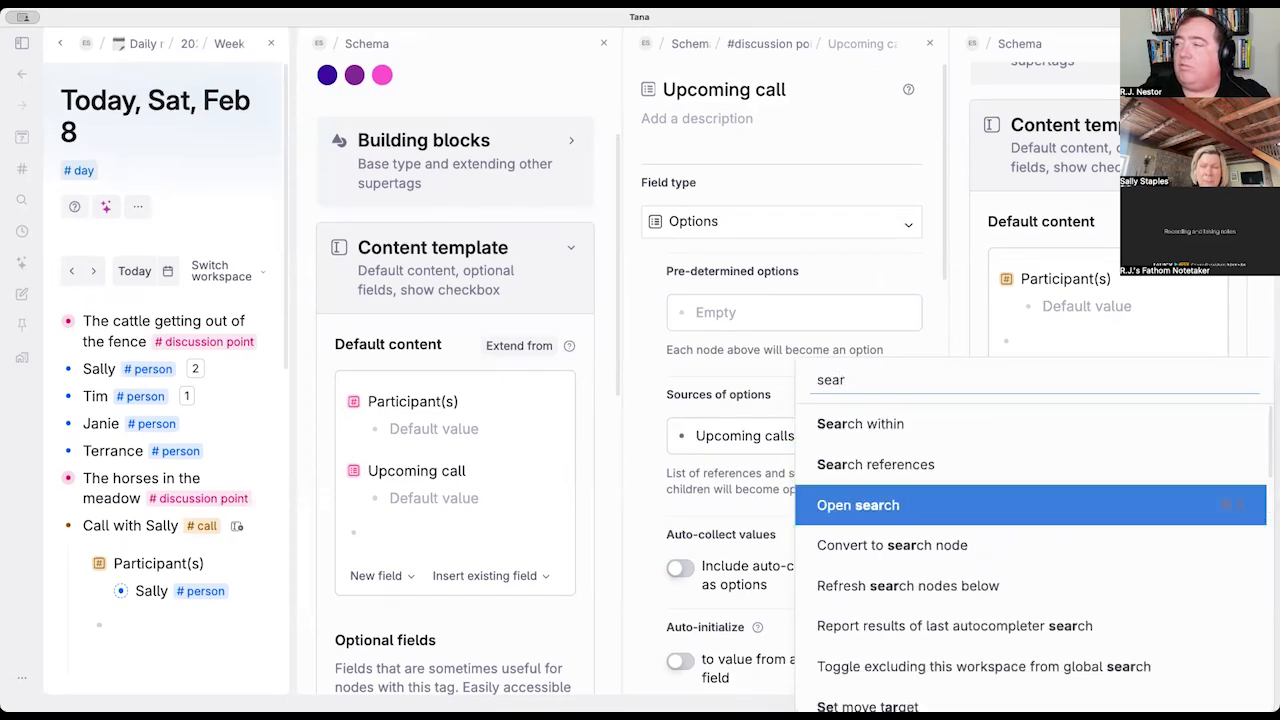
pyautogui.press('Return')
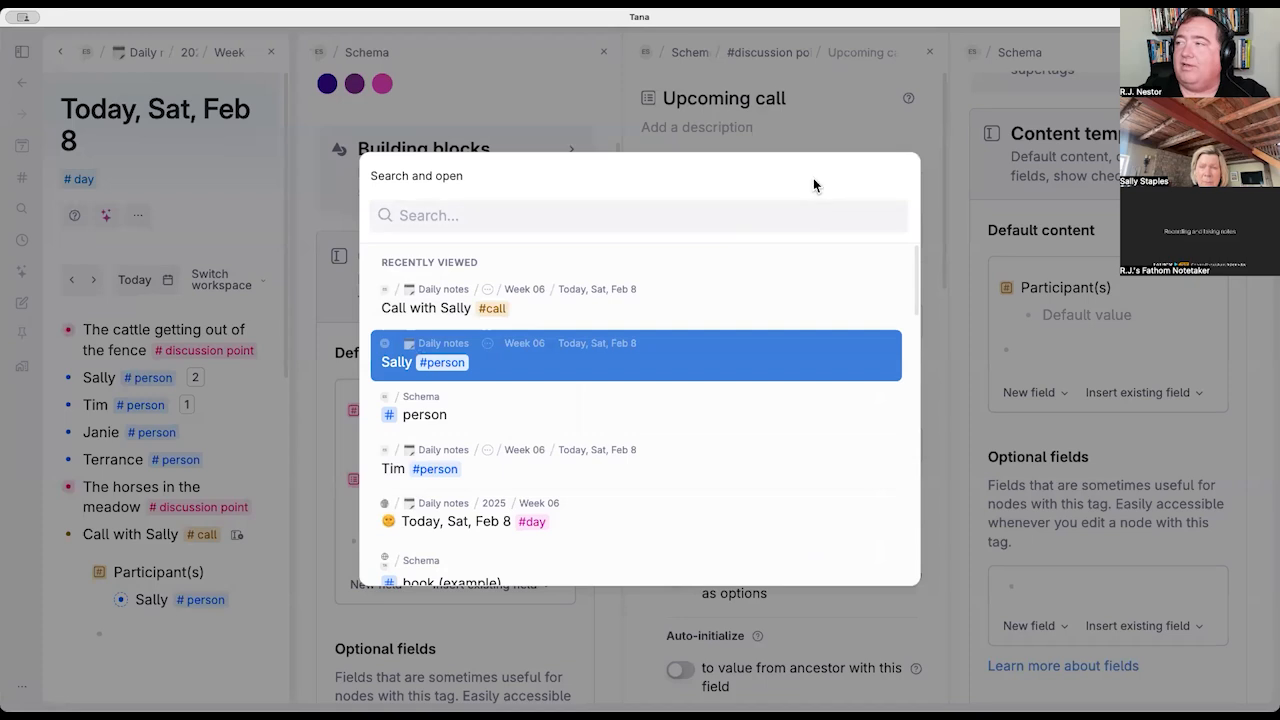
pyautogui.press('Escape')
# Step: Convert the "Upcoming calls" source node to a search node that queries for the call supertag
pyautogui.press('super+k')
pyautogui.write('sea')
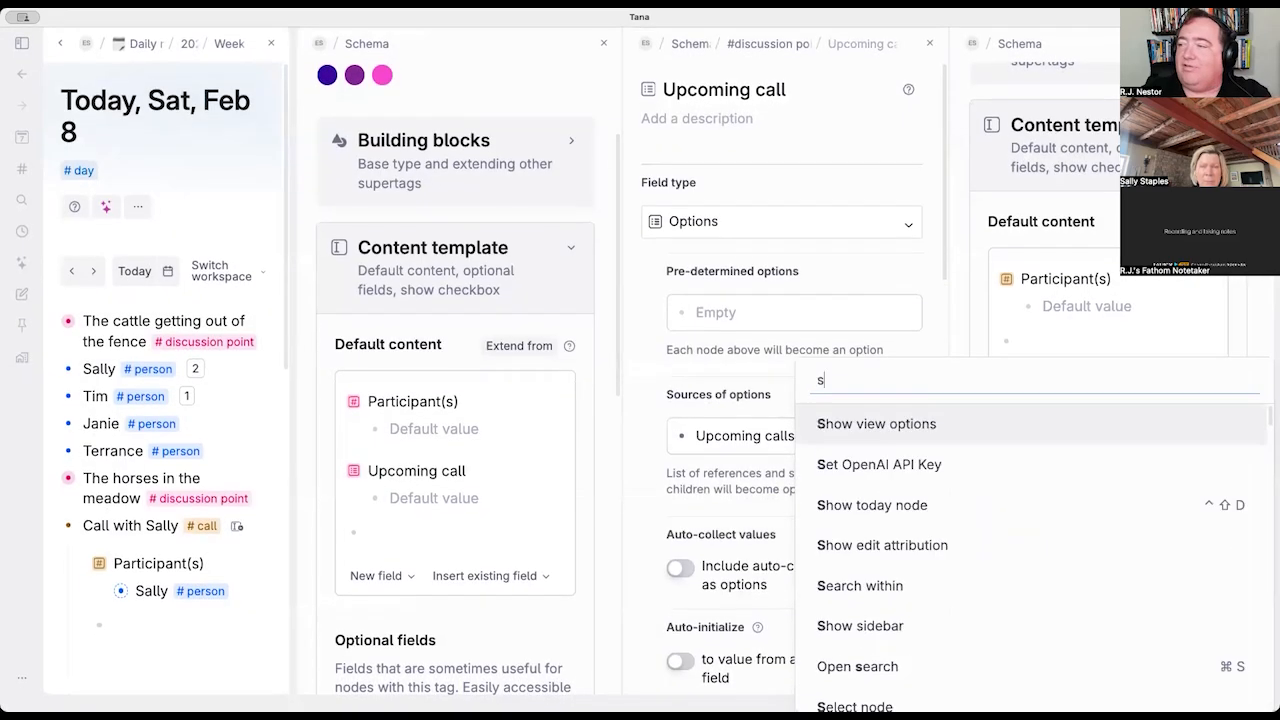
pyautogui.press('Down')
pyautogui.press('Down')
pyautogui.press('Down')
pyautogui.press('Return')
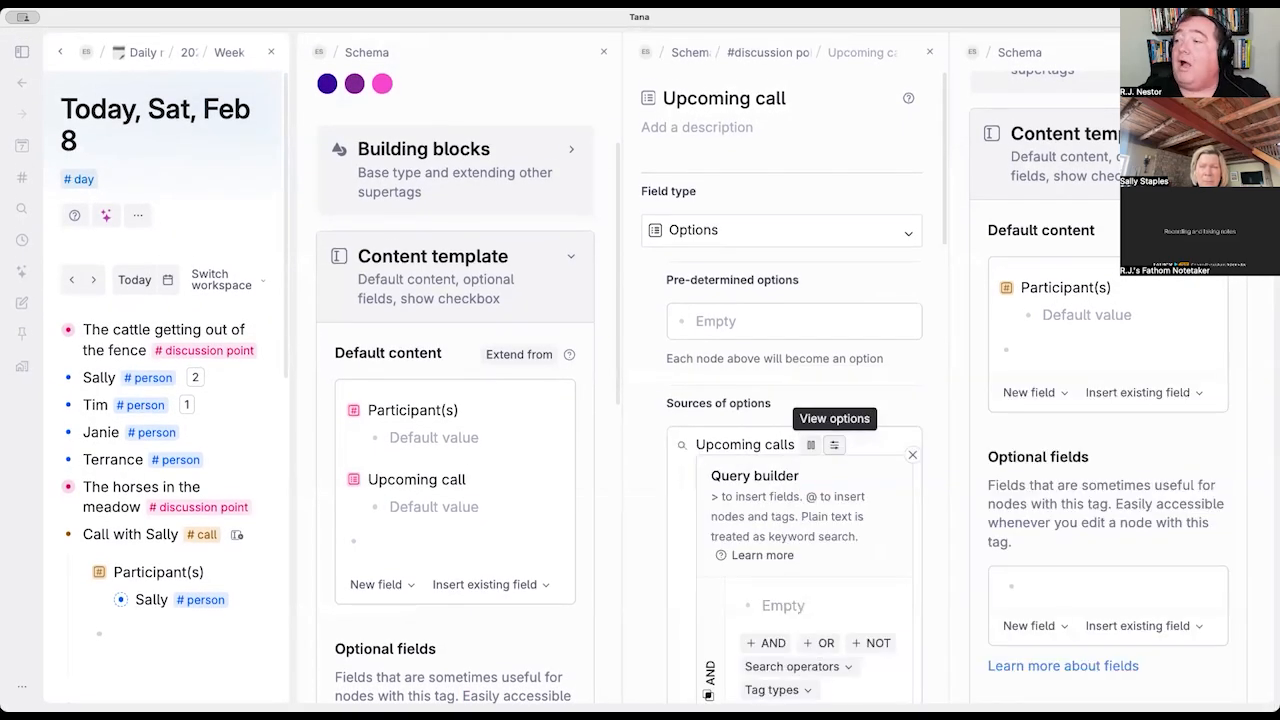
pyautogui.write('#cal')
pyautogui.press('Return')
# Step: Add the existing Date field to the call supertag's default content and return to the empty line in the Upcoming calls query
pyautogui.click(1030, 392)
pyautogui.write('da')
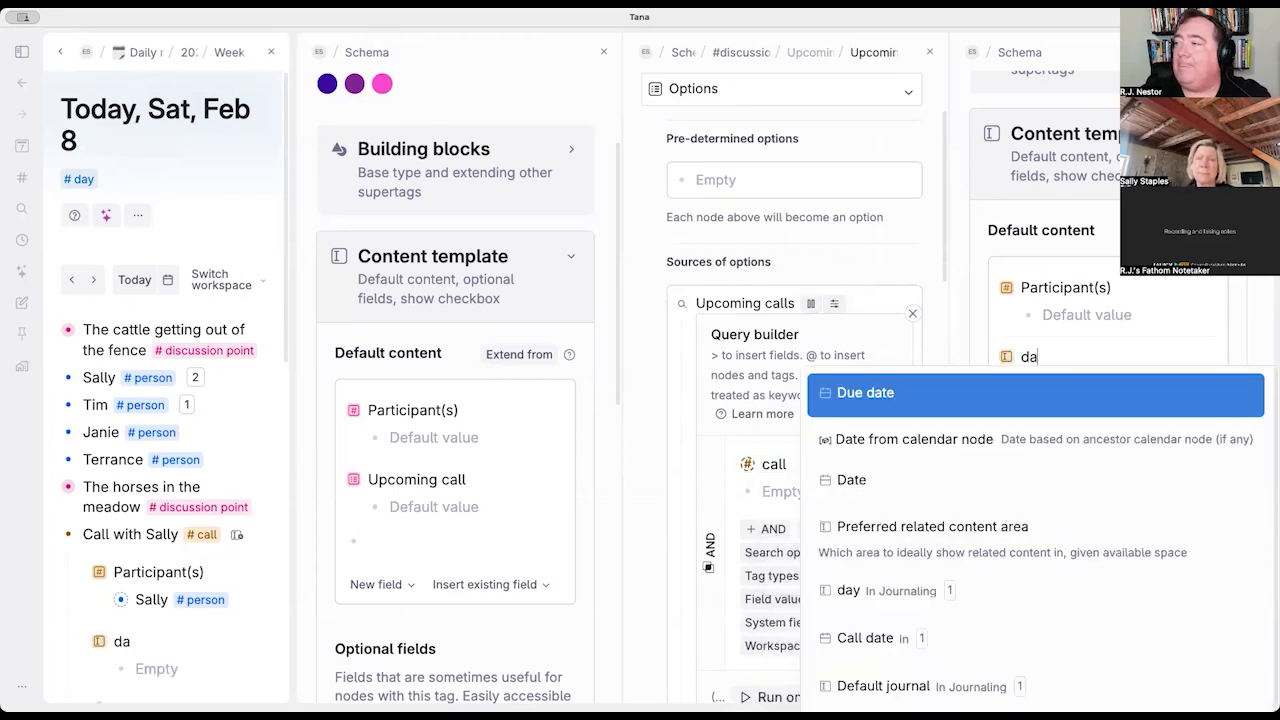
pyautogui.press('Down')
pyautogui.press('Down')
pyautogui.press('Return')
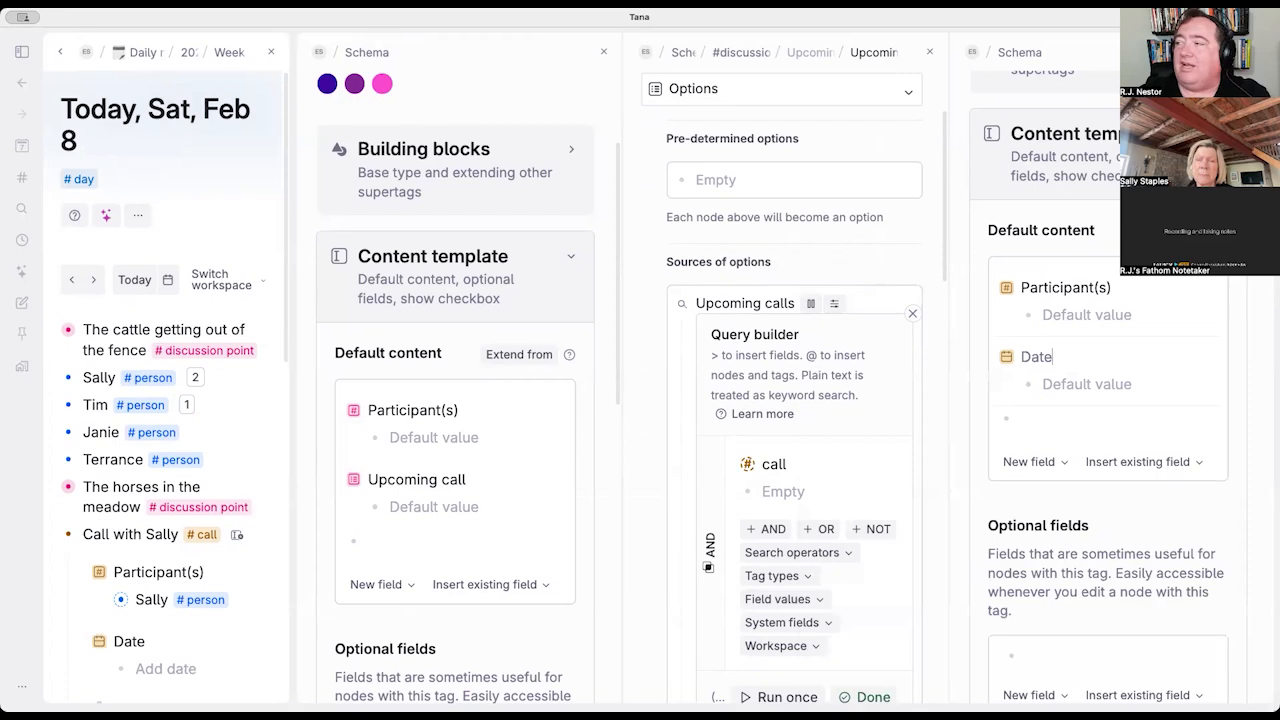
pyautogui.click(783, 500)
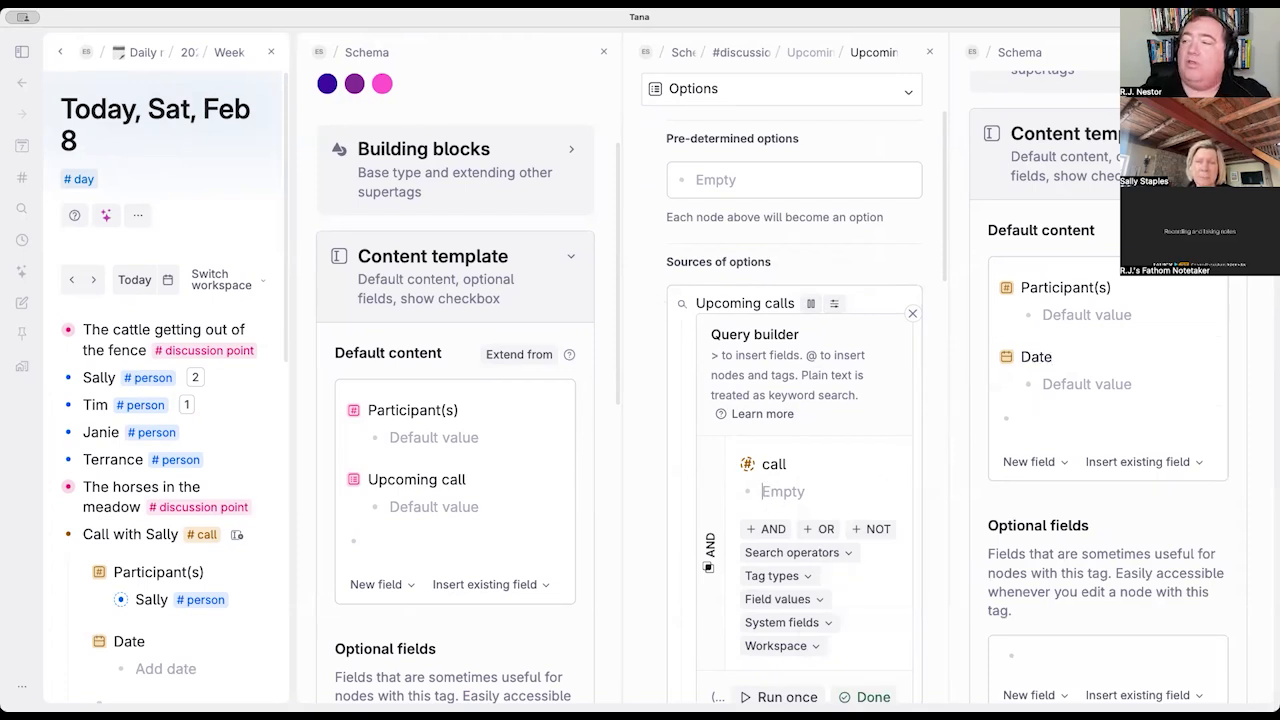
# Step: Add a GT (greater than) operator to the Upcoming calls query and insert the Date field inside it
pyautogui.write('>GT')
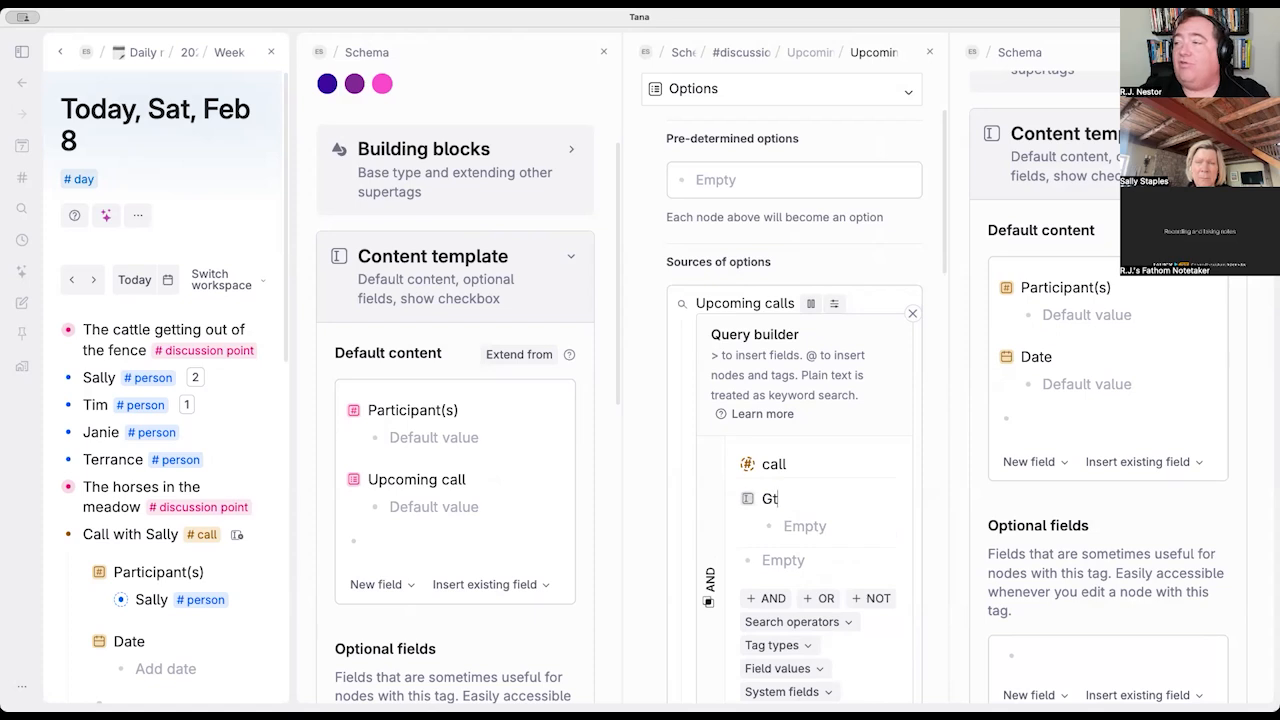
pyautogui.press('Return')
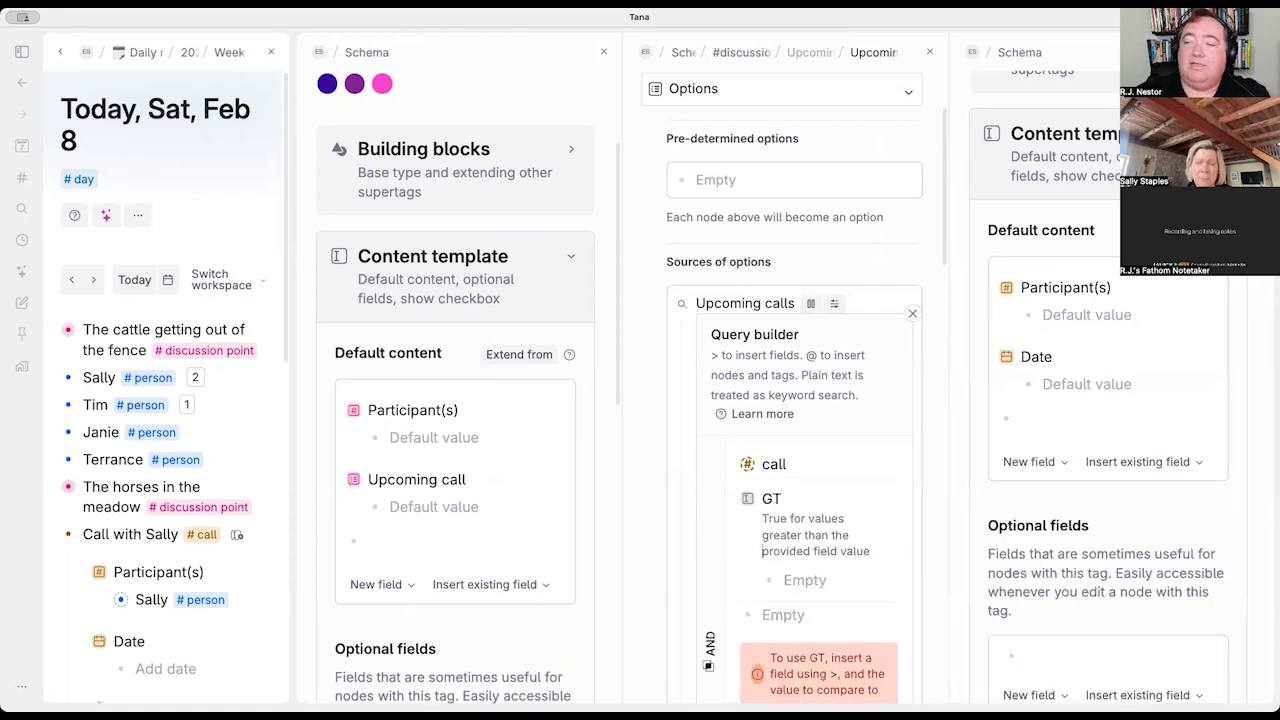
pyautogui.write('>da')
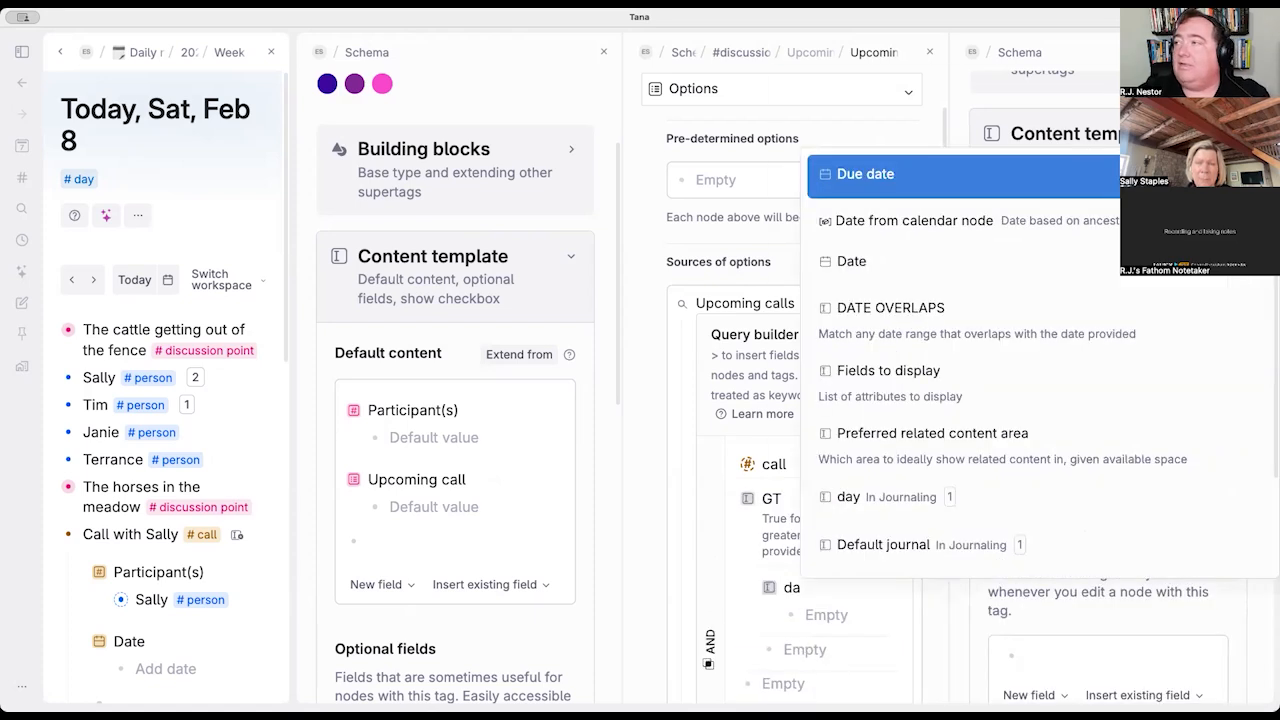
pyautogui.press('Down')
pyautogui.press('Down')
pyautogui.press('Return')
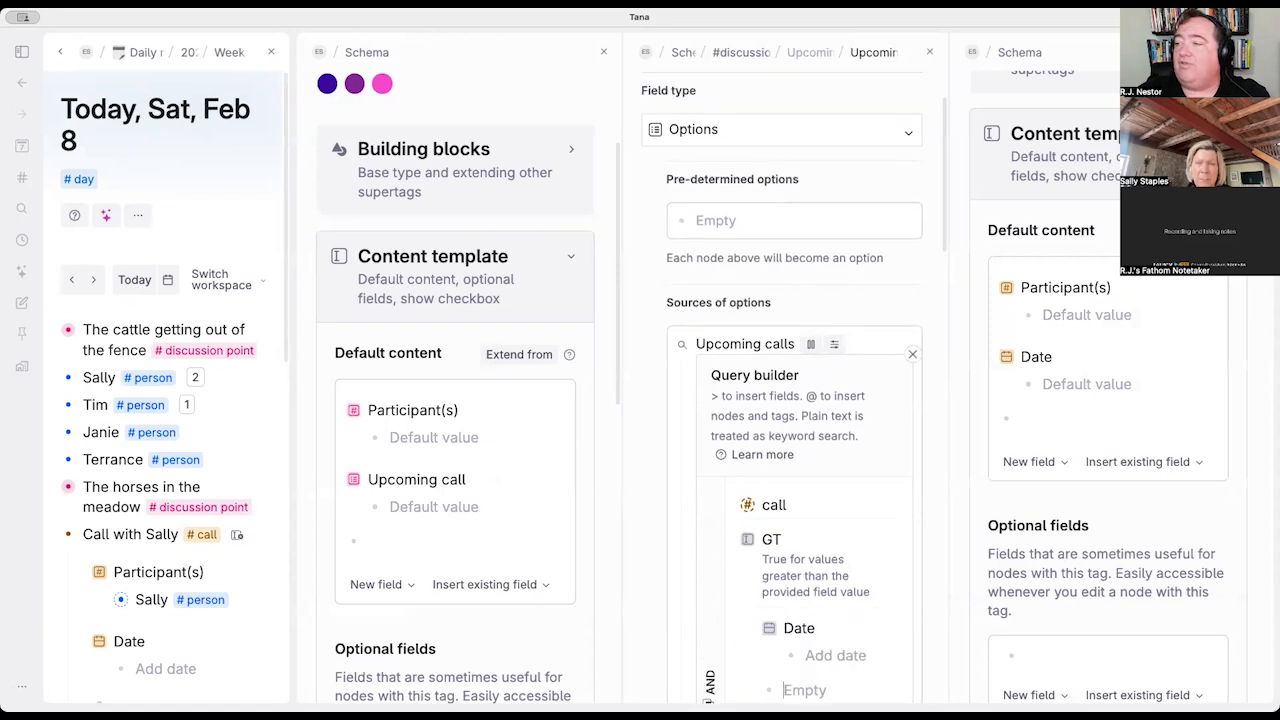
# Step: Set the Date comparison in the query to FOR RELATIVE DATE yesterday and finish the Upcoming calls query
pyautogui.write('F')
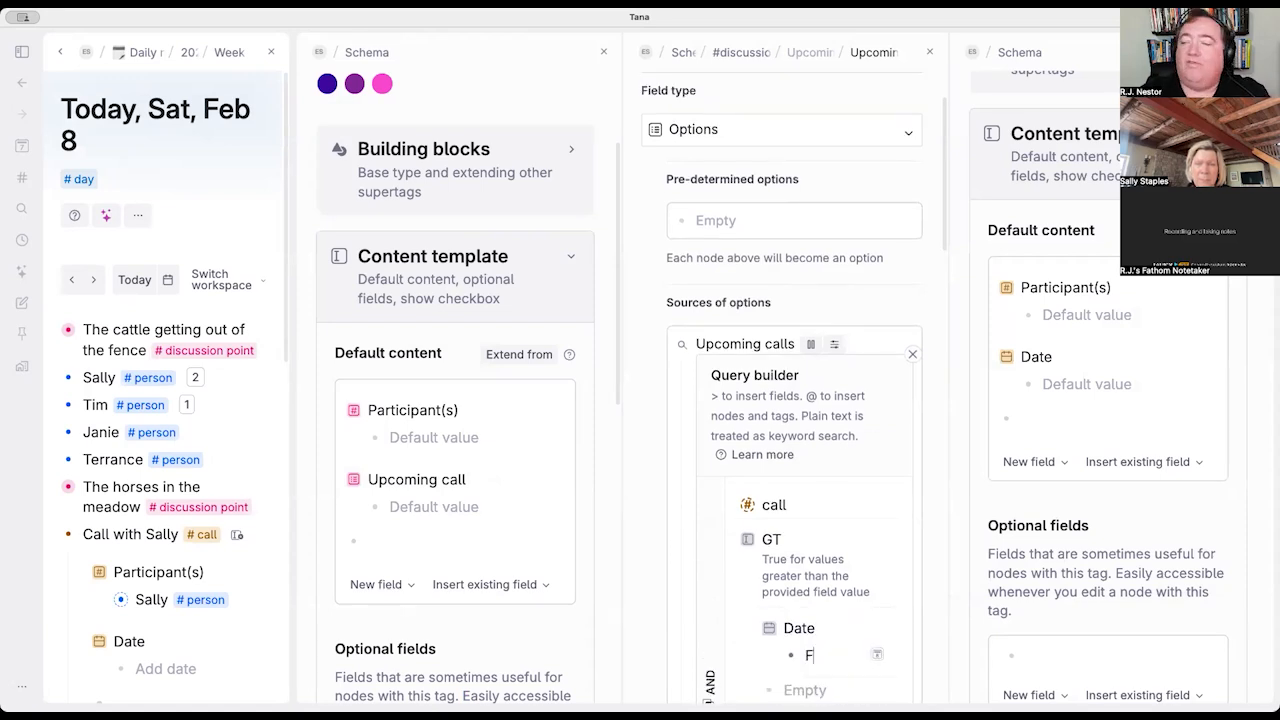
pyautogui.write('OR RELATIVE DATE yesterday')
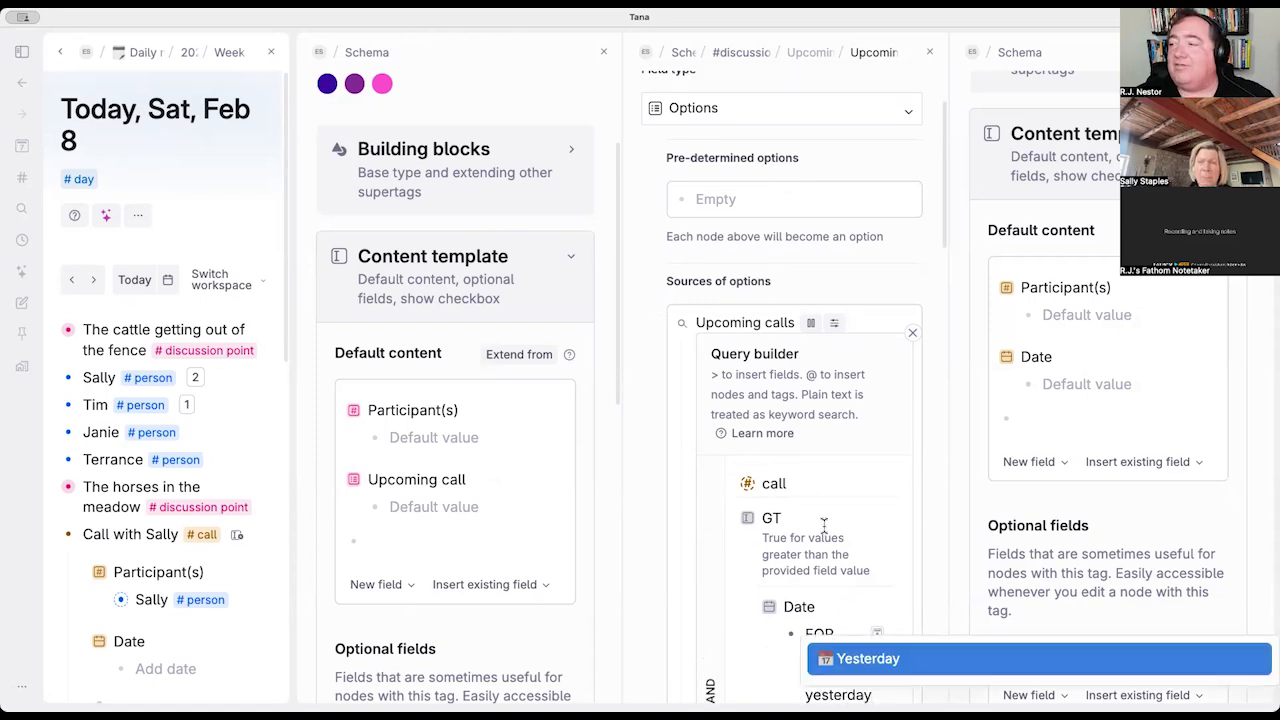
pyautogui.press('Escape')
pyautogui.scroll(-8, 824, 525)
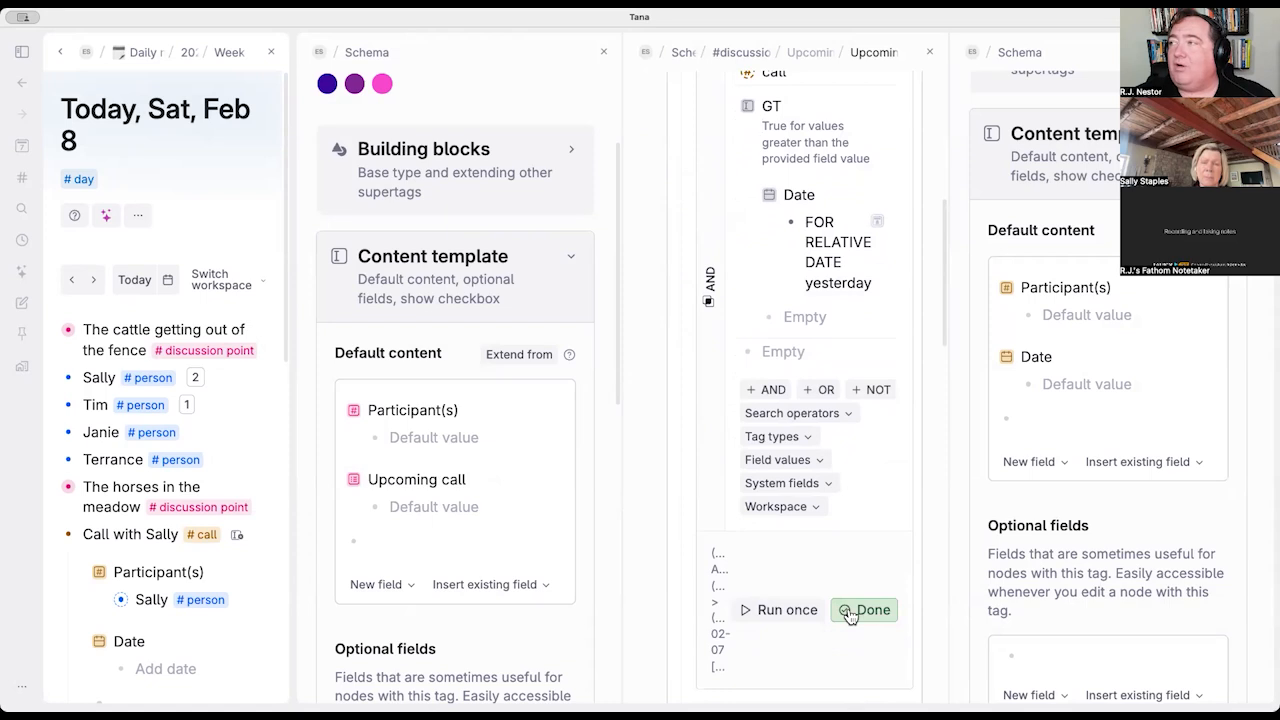
pyautogui.scroll(2, 843, 486)
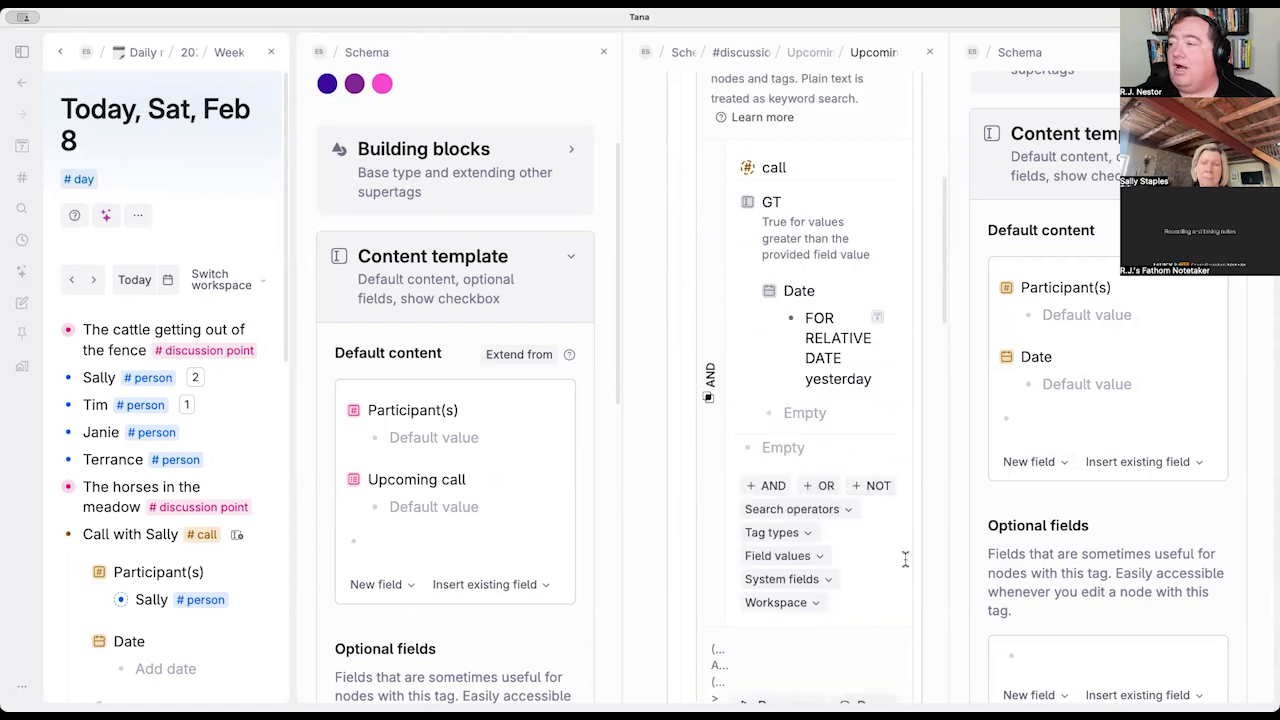
pyautogui.scroll(-1, 905, 560)
pyautogui.click(864, 649)
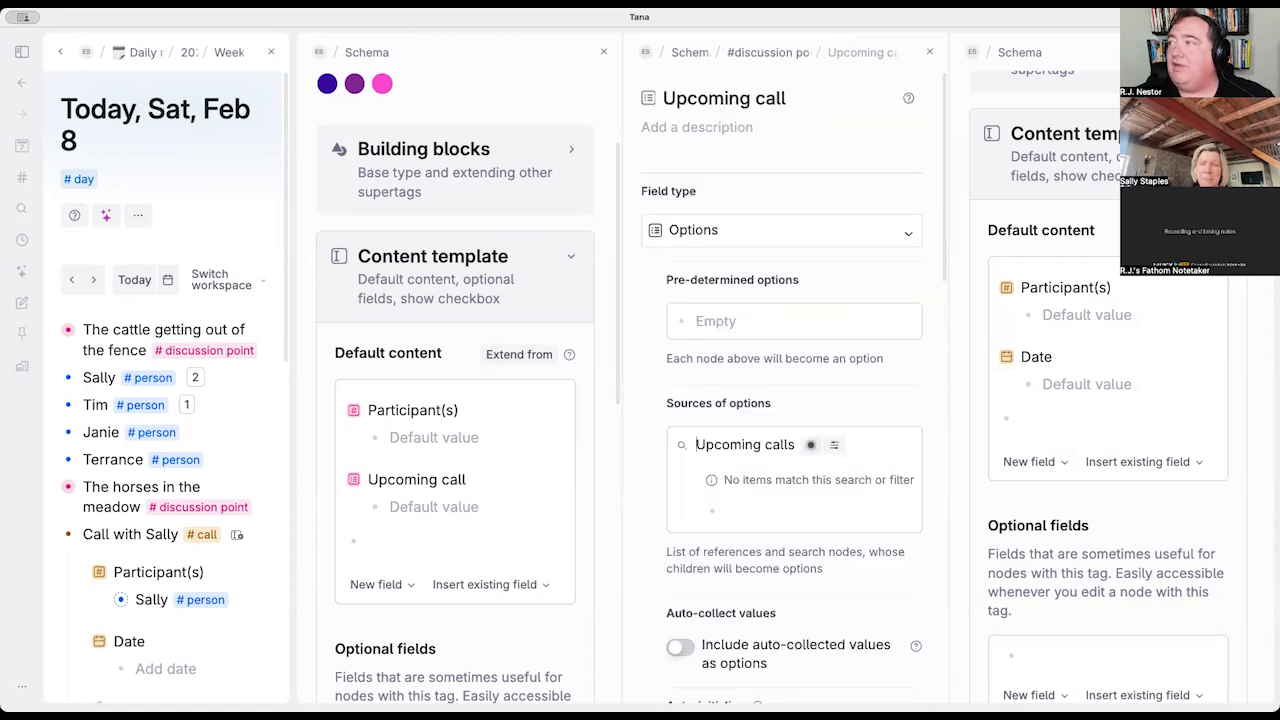
# Step: Close the Upcoming call field configuration and the discussion point supertag configuration, keeping today's notes and the call supertag open
pyautogui.scroll(-3, 1156, 282)
pyautogui.scroll(-9, 1156, 282)
pyautogui.scroll(-4, 1156, 282)
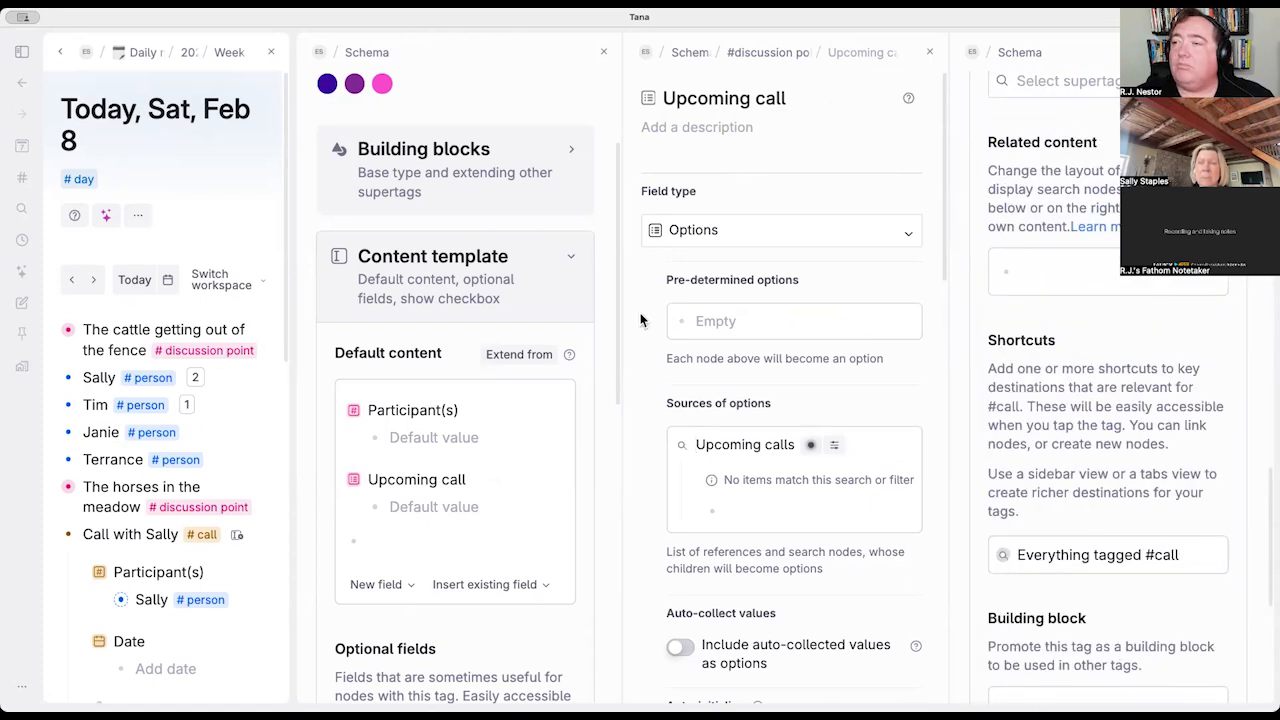
pyautogui.click(929, 52)
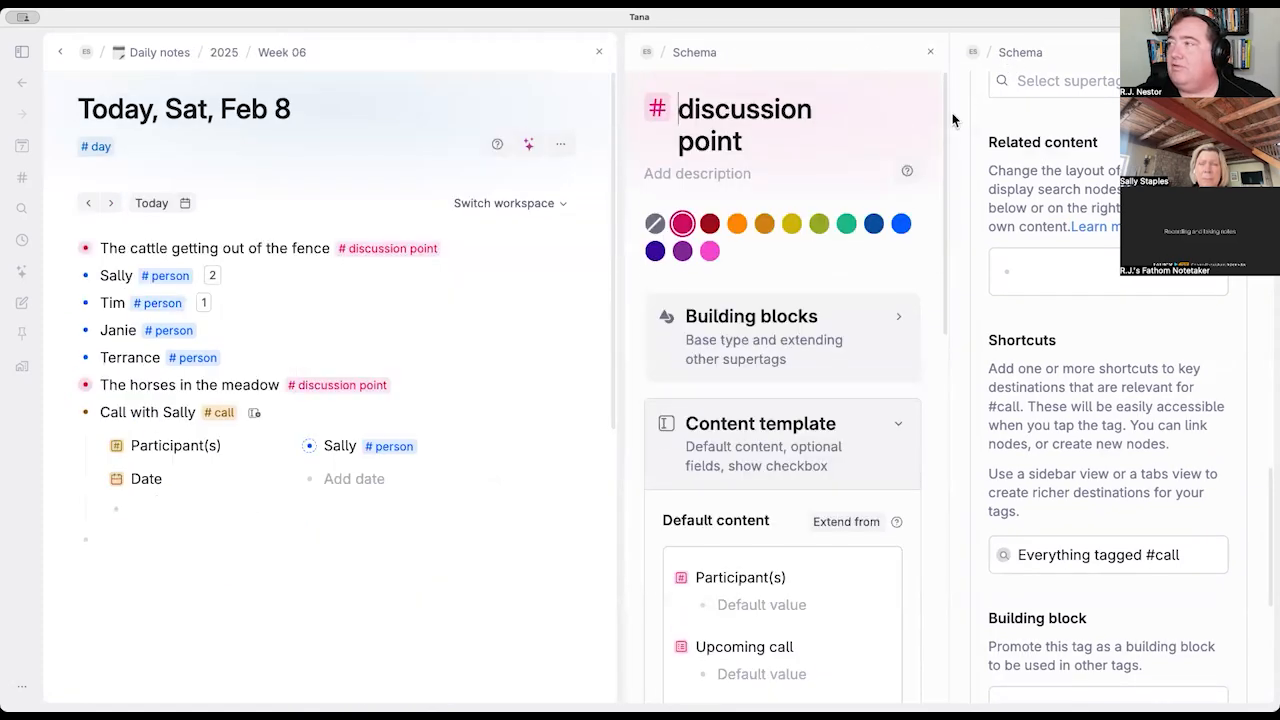
pyautogui.click(930, 52)
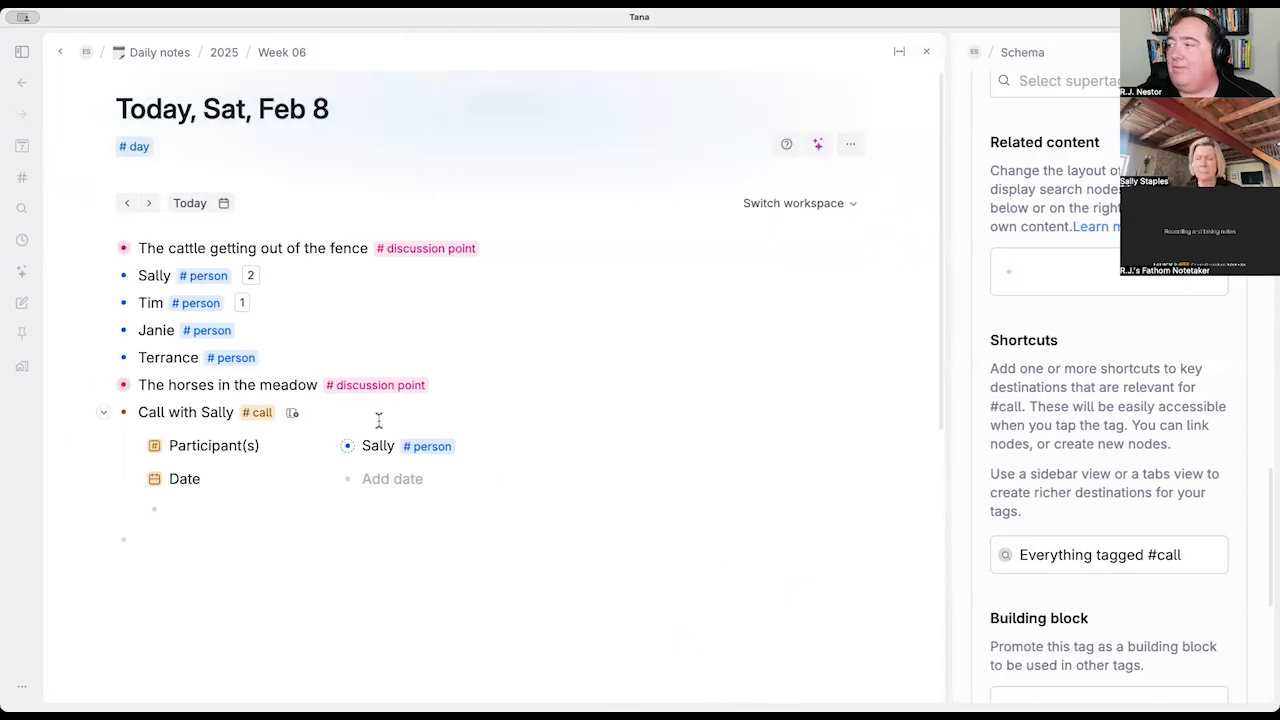
# Step: Set the call node's Date to Mon, Feb 10 and check the Upcoming call options under "The horses in the meadow"
pyautogui.click(388, 478)
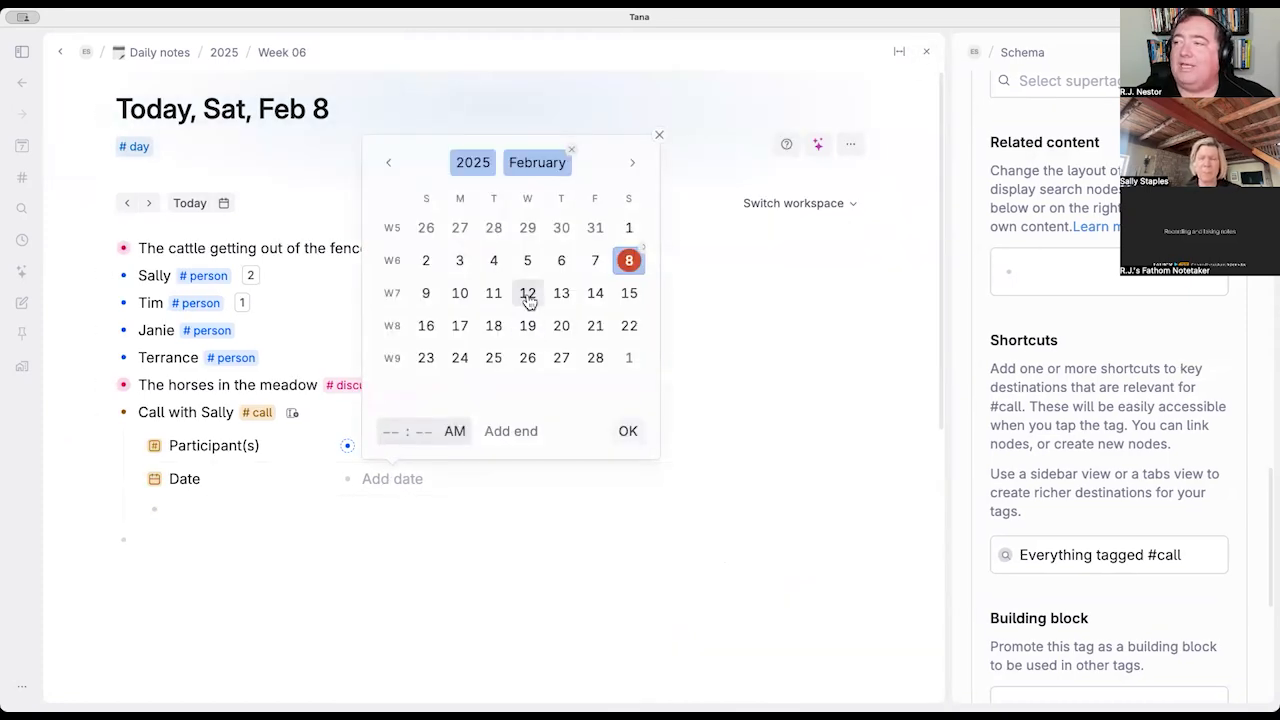
pyautogui.click(459, 295)
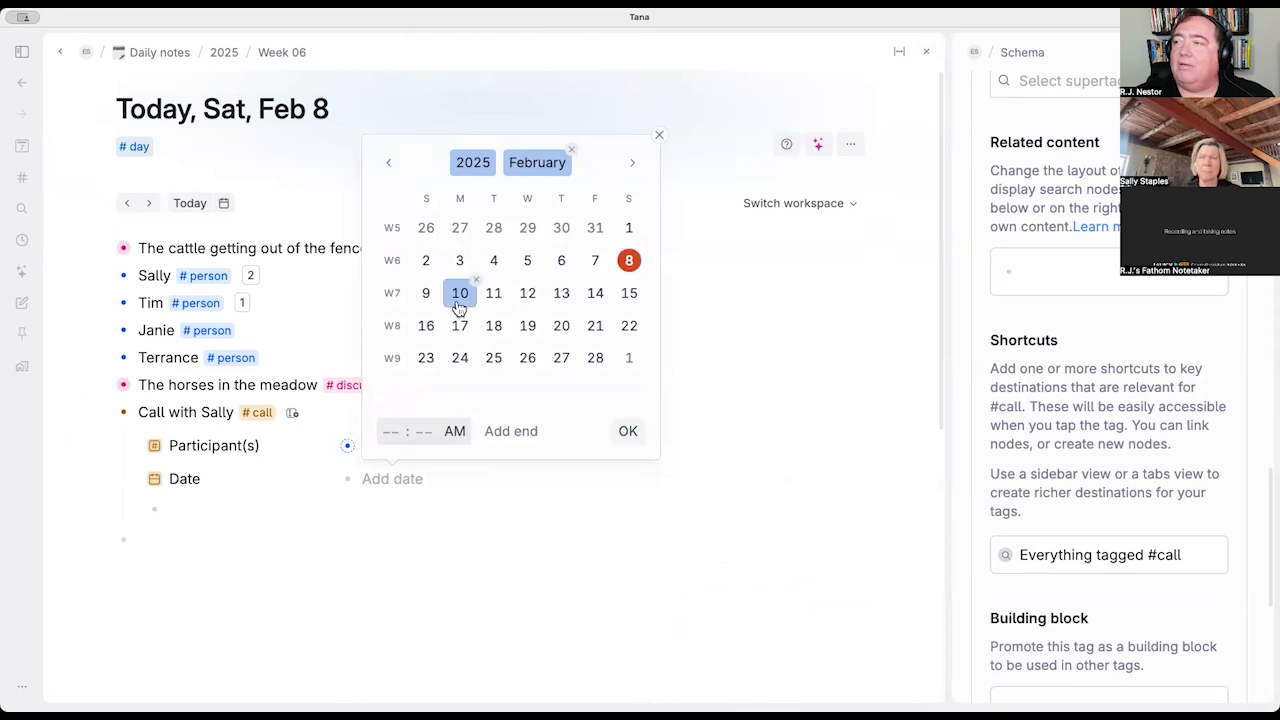
pyautogui.click(625, 434)
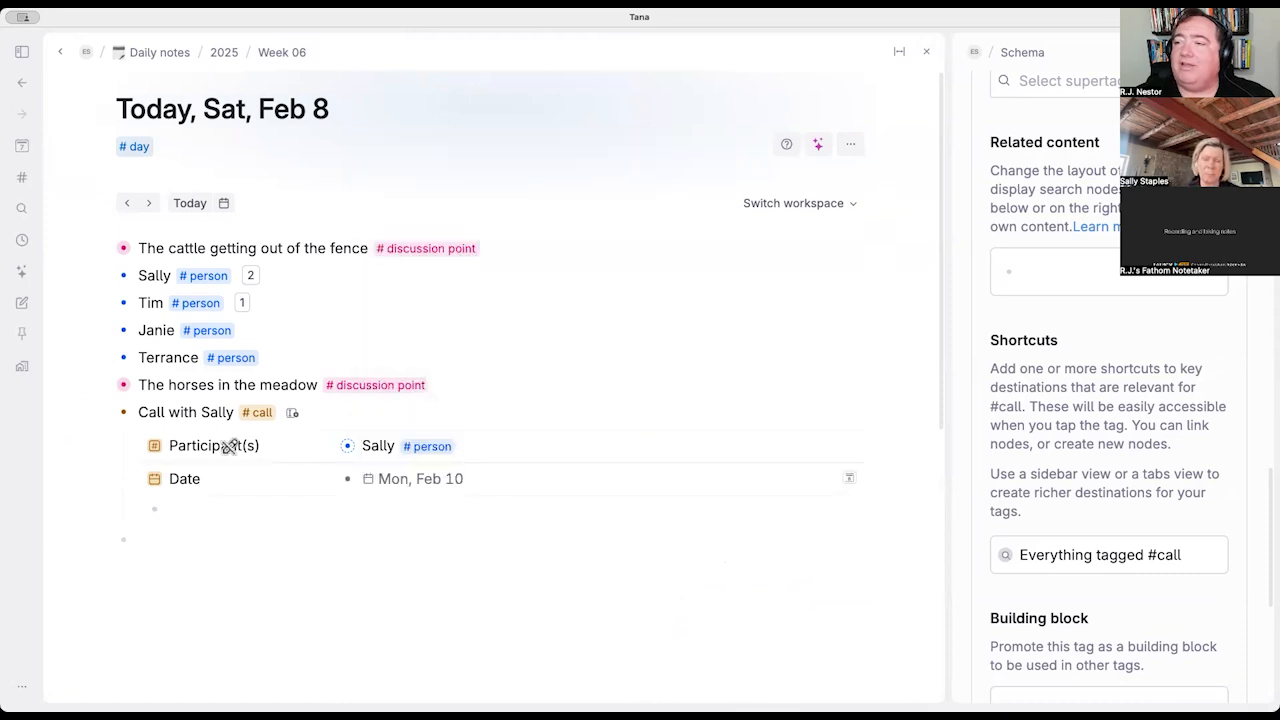
pyautogui.click(106, 385)
pyautogui.click(400, 451)
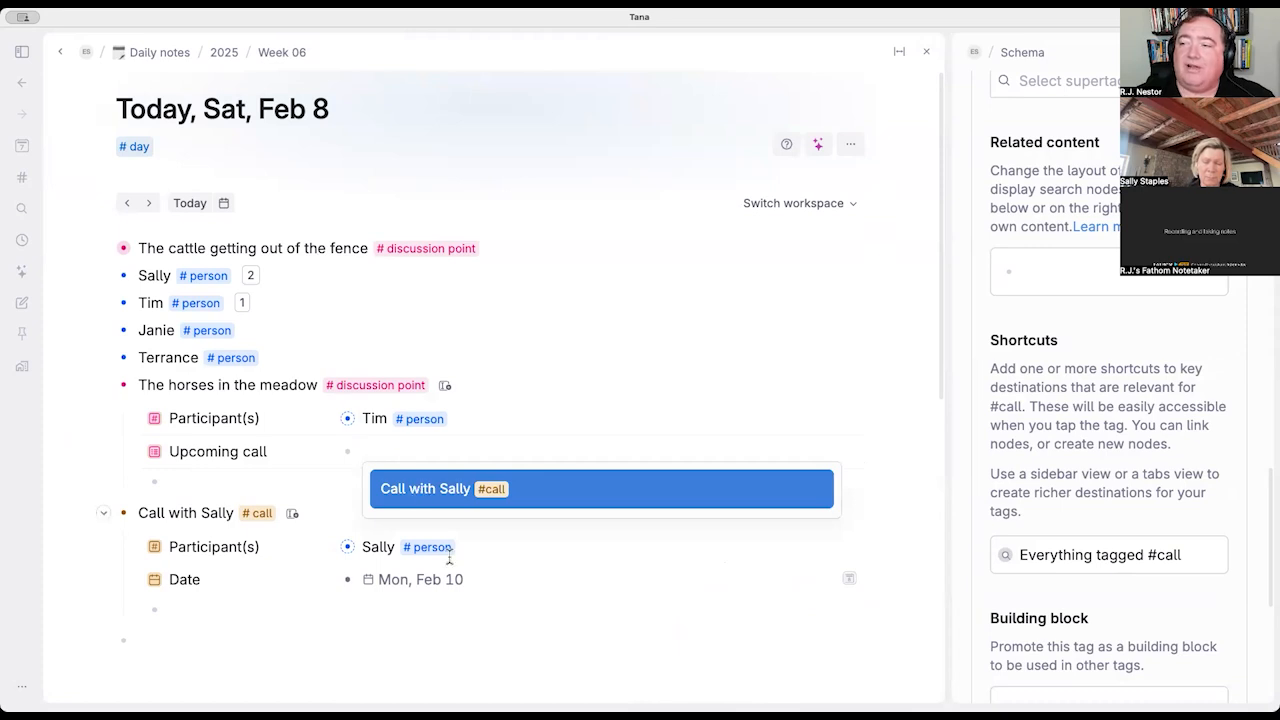
# Step: Test the Upcoming call options with the call's Date changed to Mon, Feb 3, and undo that date change
pyautogui.click(492, 578)
pyautogui.press('BackSpace')
pyautogui.press('BackSpace')
pyautogui.write('3')
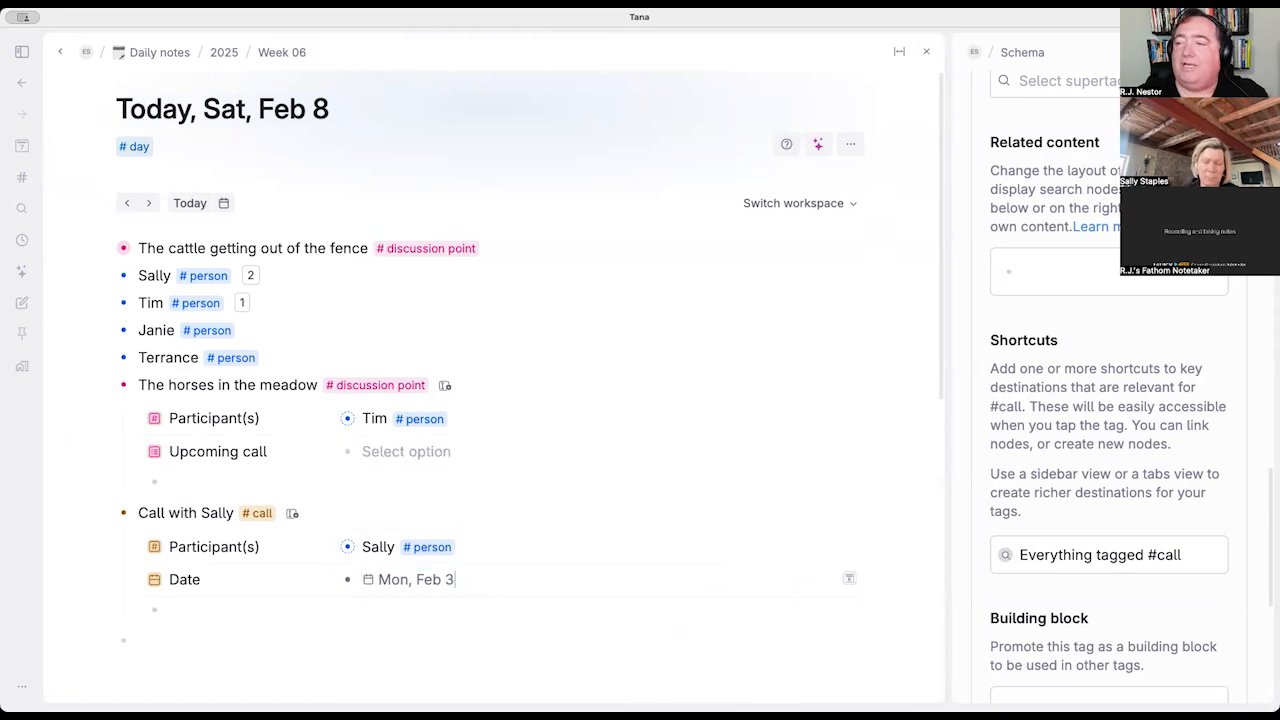
pyautogui.click(452, 454)
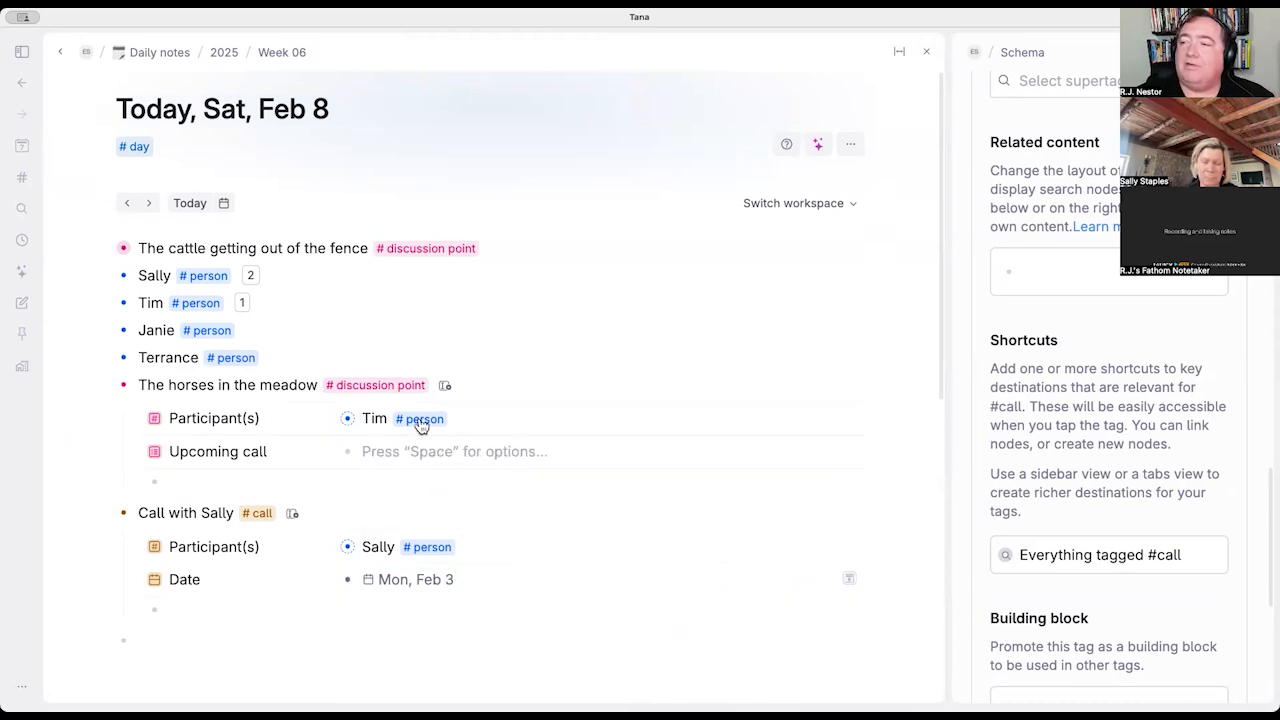
pyautogui.click(465, 580)
pyautogui.press('super+z')
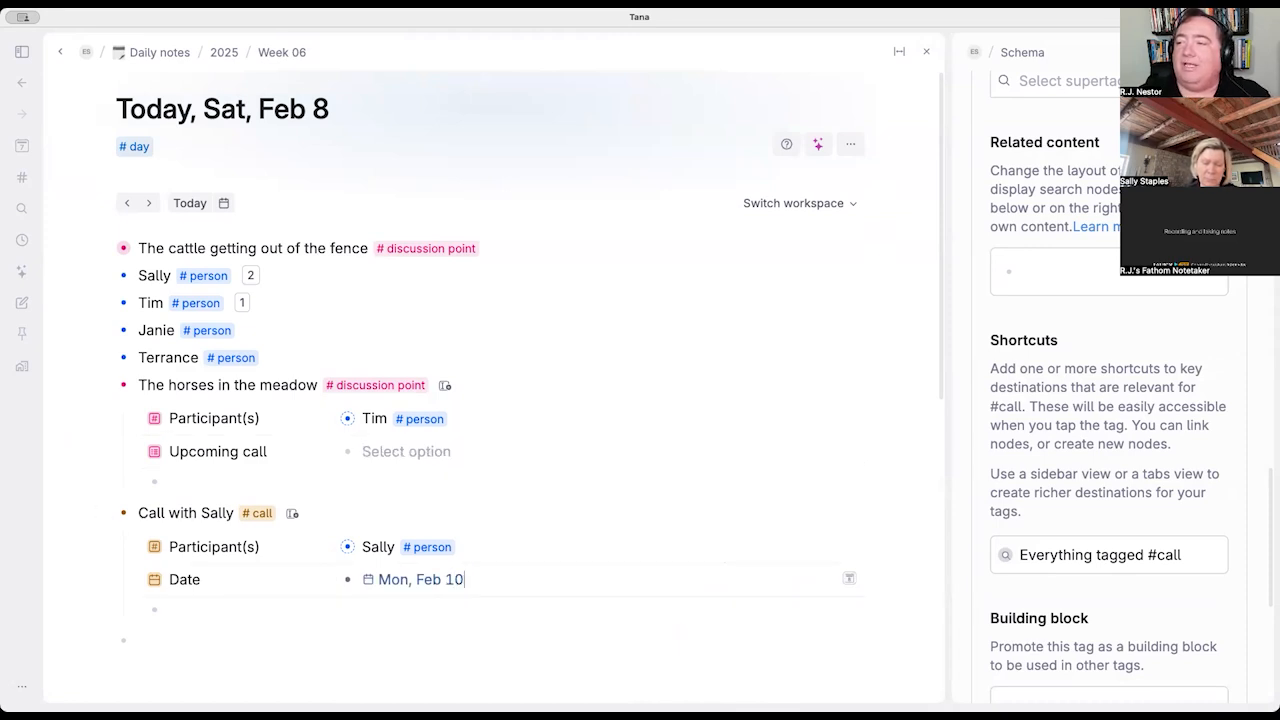
# Step: Assign the call as the Upcoming call of "The horses in the meadow", view the call's page and return to today's notes
pyautogui.click(421, 462)
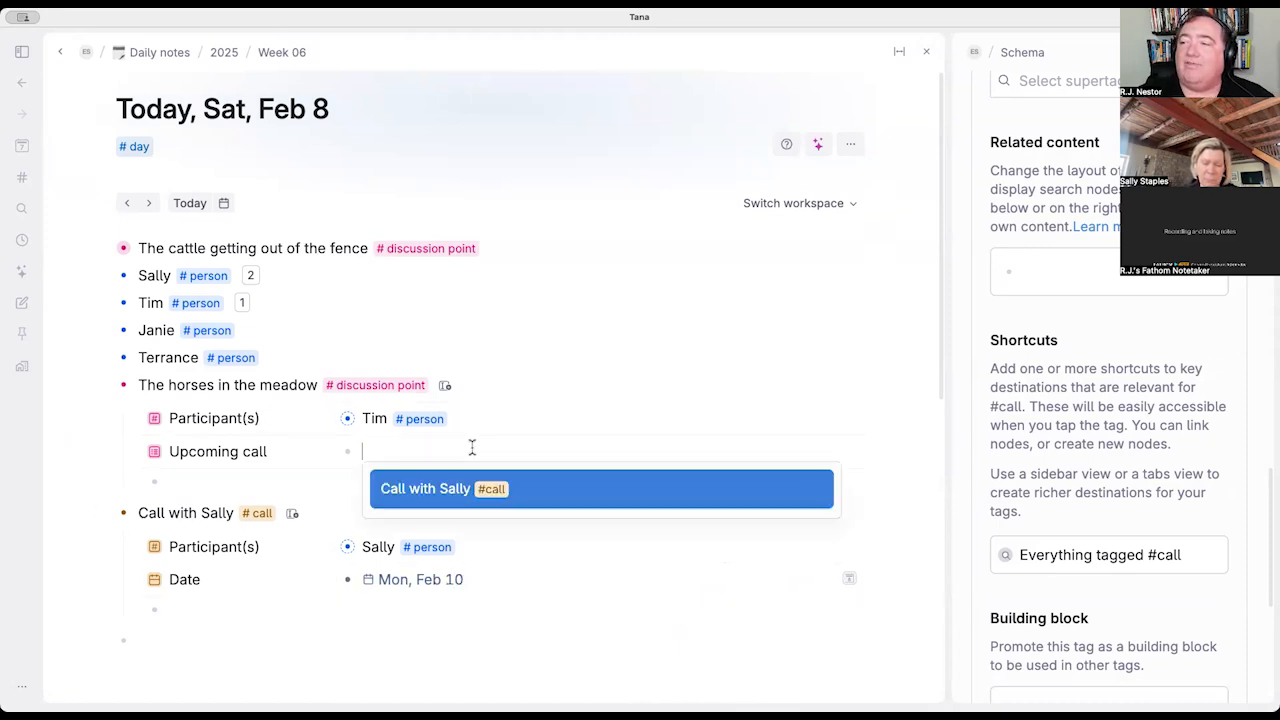
pyautogui.click(428, 488)
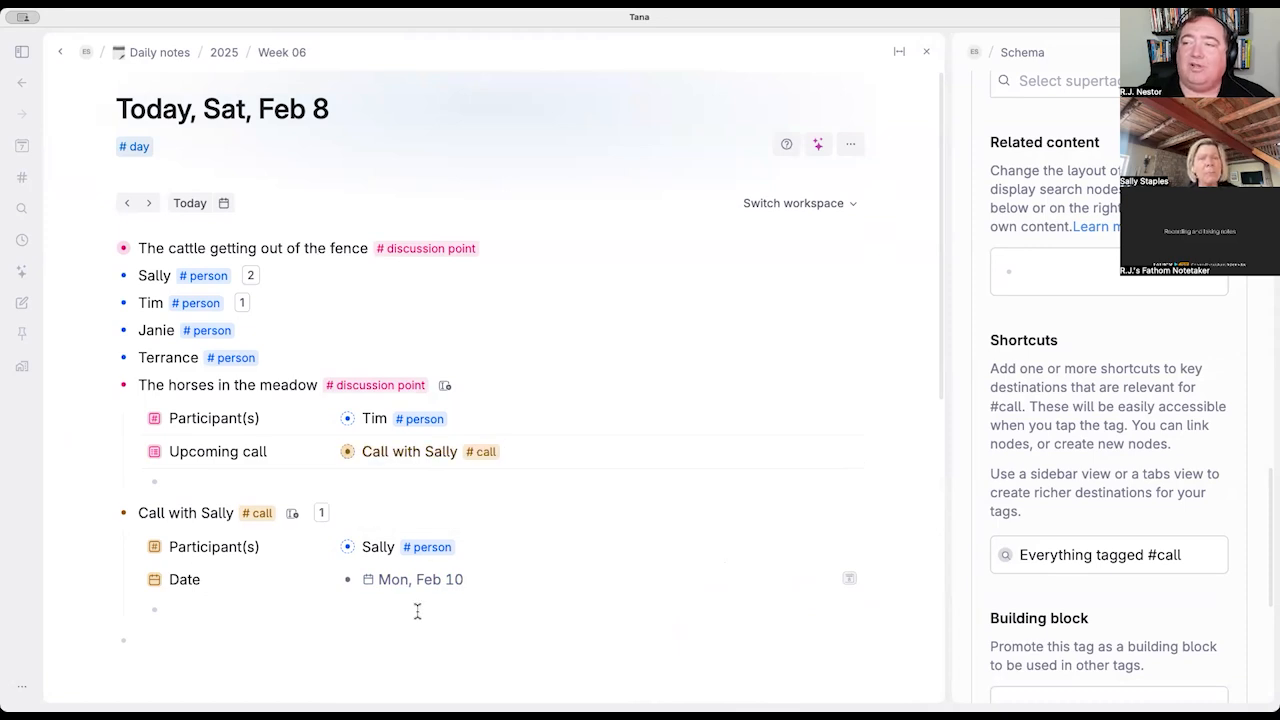
pyautogui.click(347, 451)
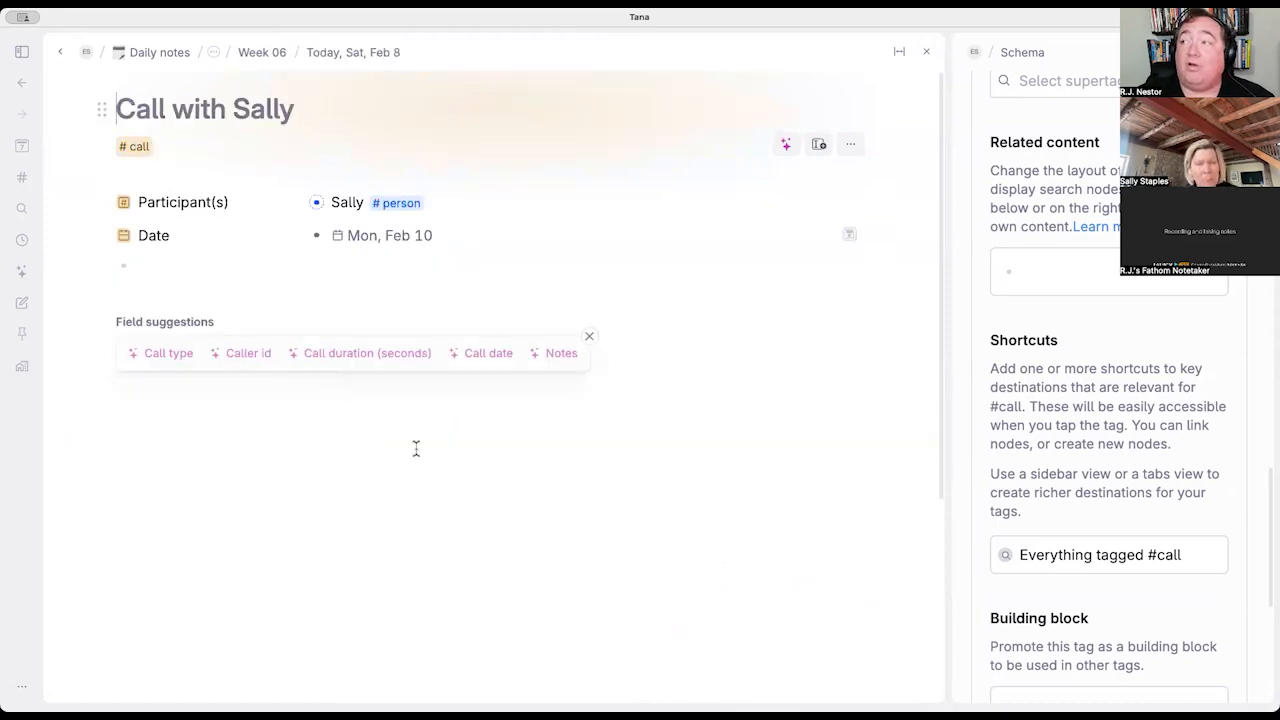
pyautogui.click(60, 51)
# Step: Add a "Topics to Discuss" node to the call supertag's related content and convert it to a search node
pyautogui.scroll(-1, 1166, 505)
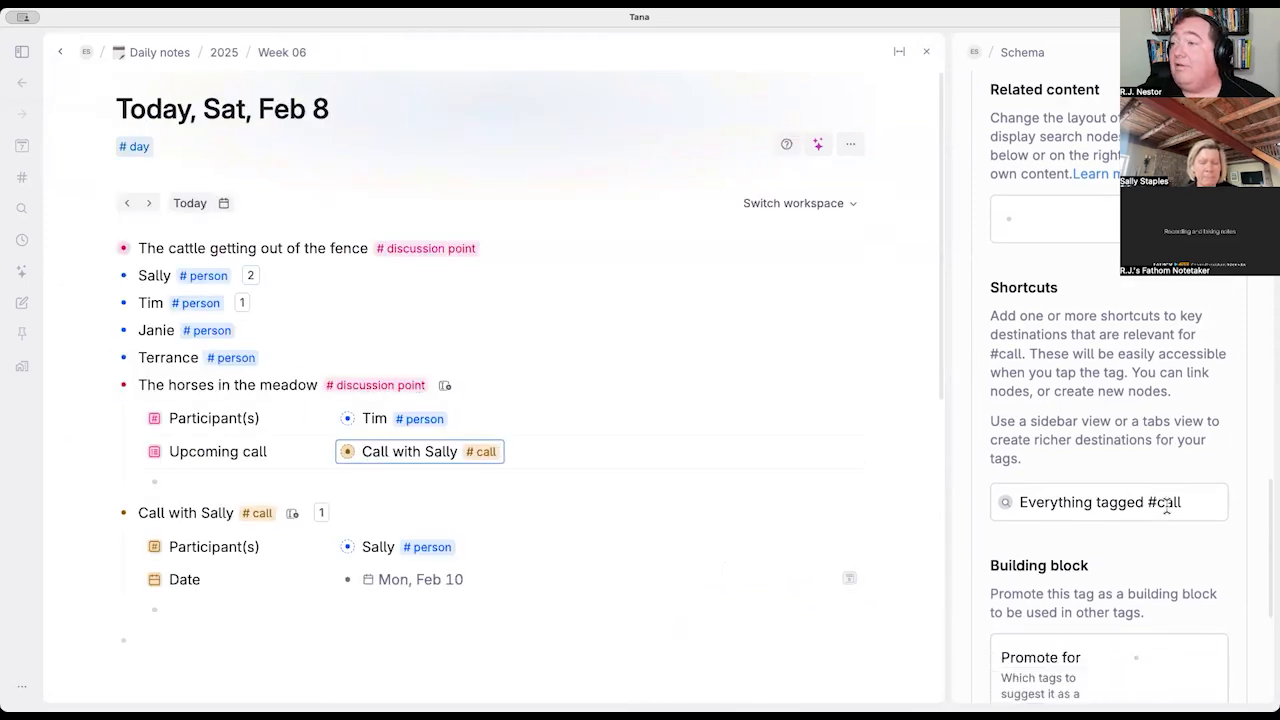
pyautogui.scroll(-3, 1158, 505)
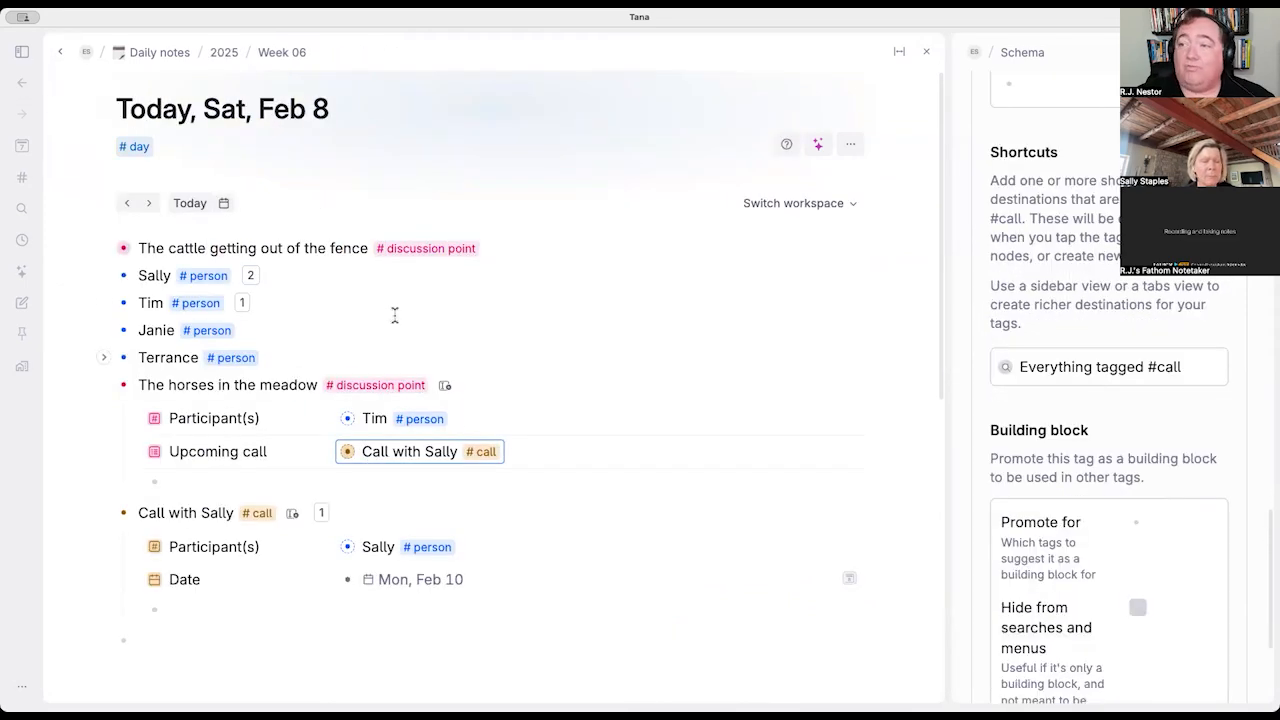
pyautogui.scroll(4, 1052, 456)
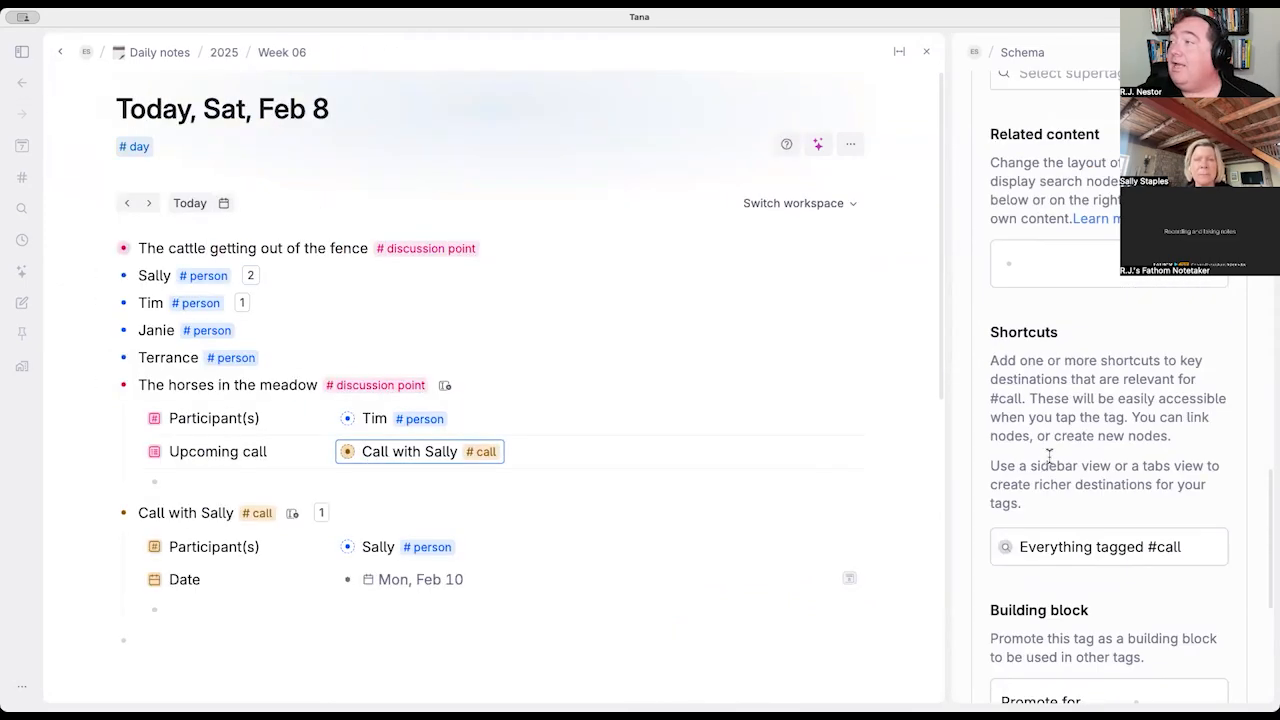
pyautogui.click(1052, 289)
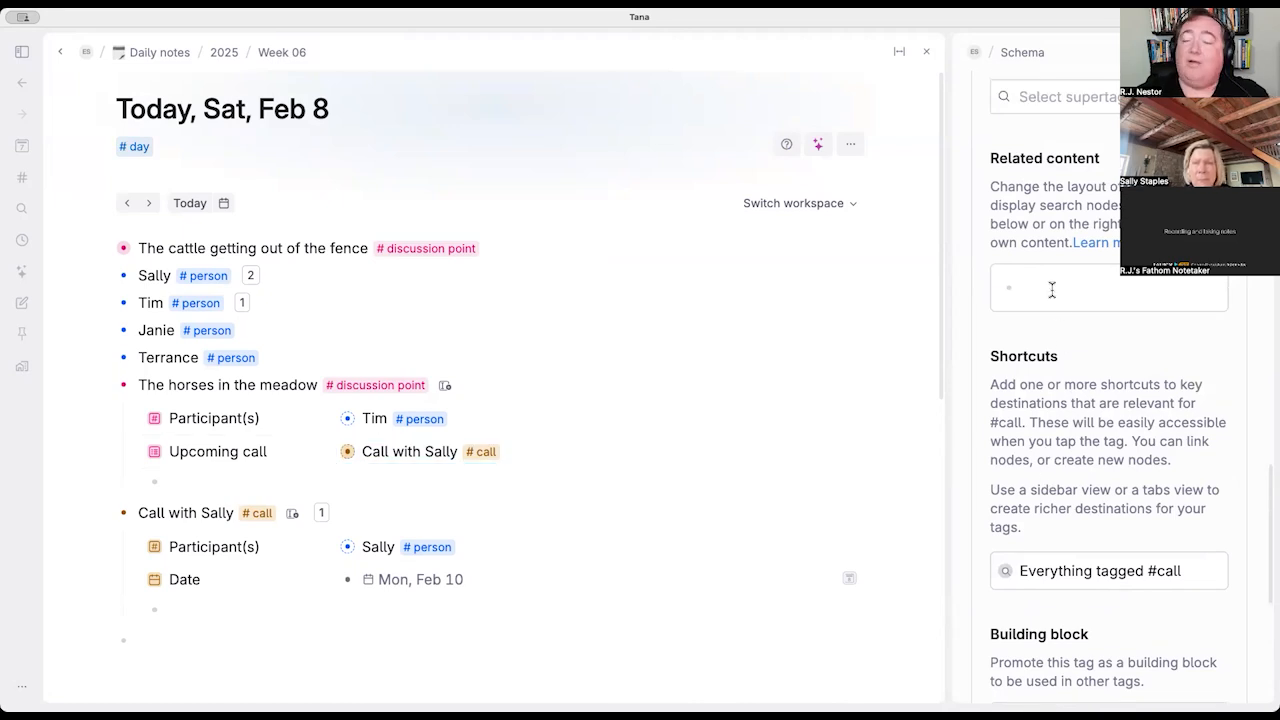
pyautogui.write('Topics to Discuss')
pyautogui.press('super+k')
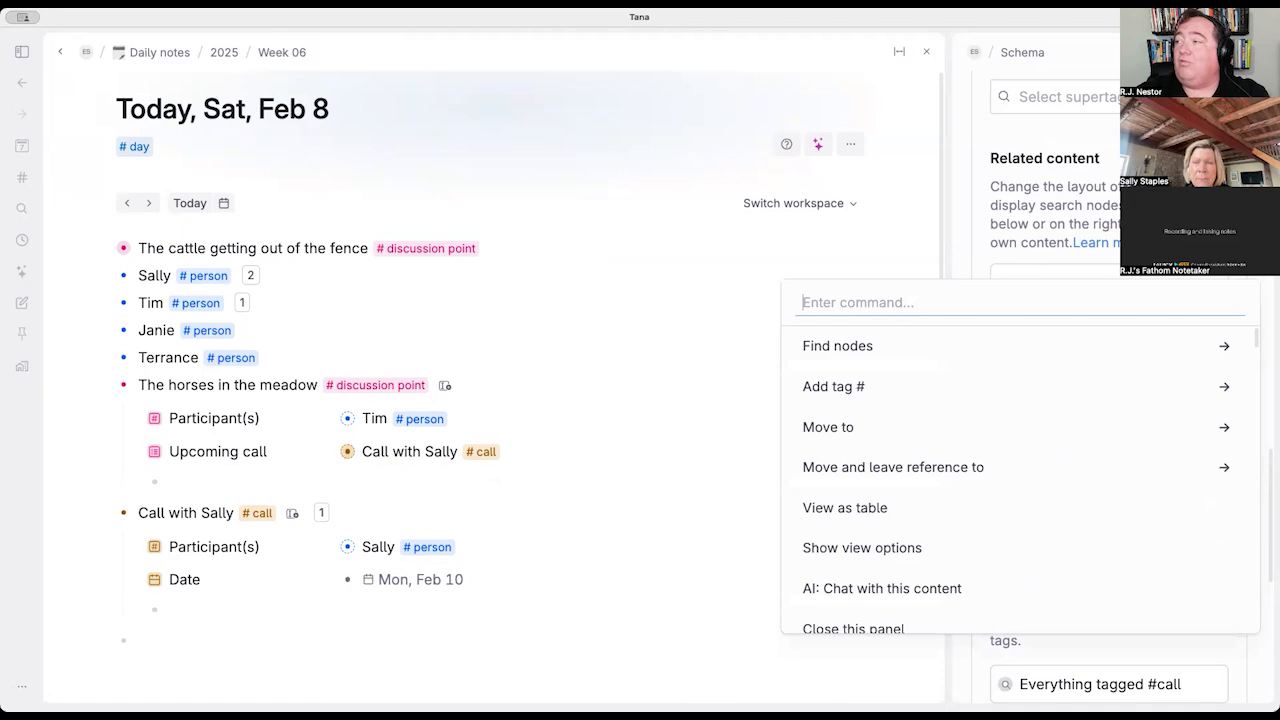
pyautogui.write('search')
pyautogui.press('Down')
pyautogui.press('Down')
pyautogui.press('Down')
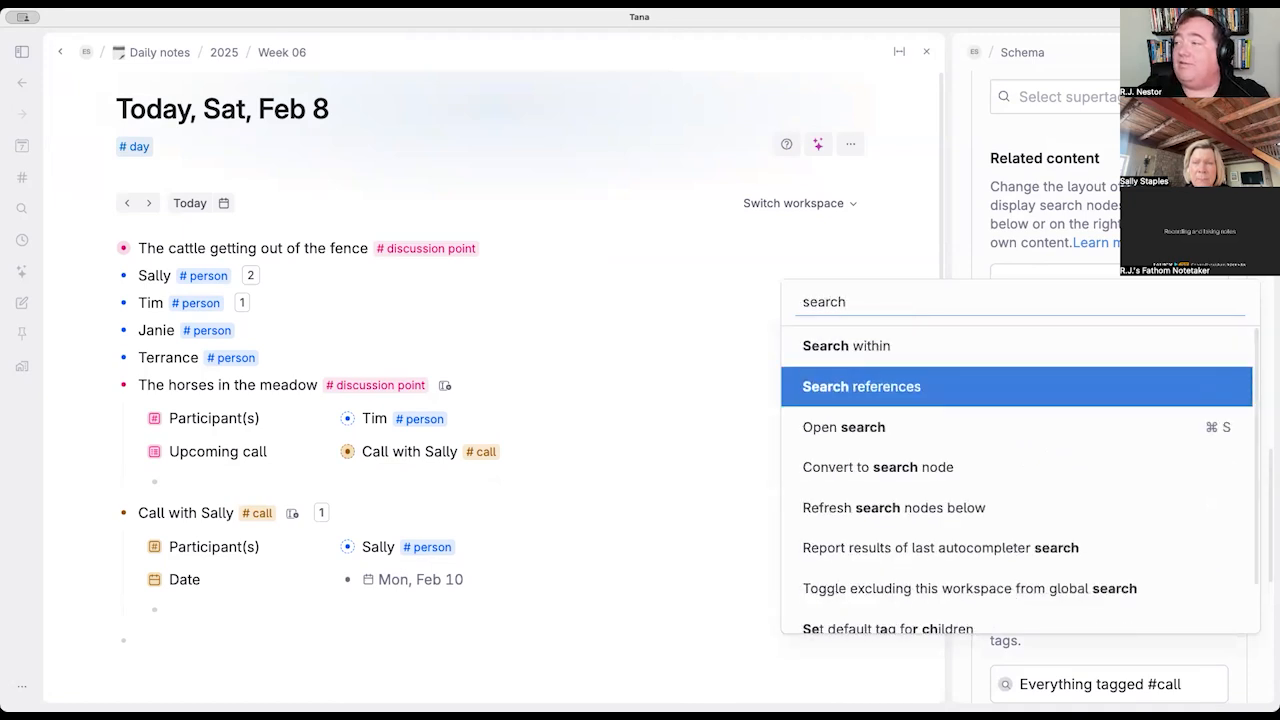
pyautogui.press('Return')
# Step: Build the Topics to Discuss query for the discussion point supertag with the Upcoming call field set to PARENT, and finish it
pyautogui.write('#dis')
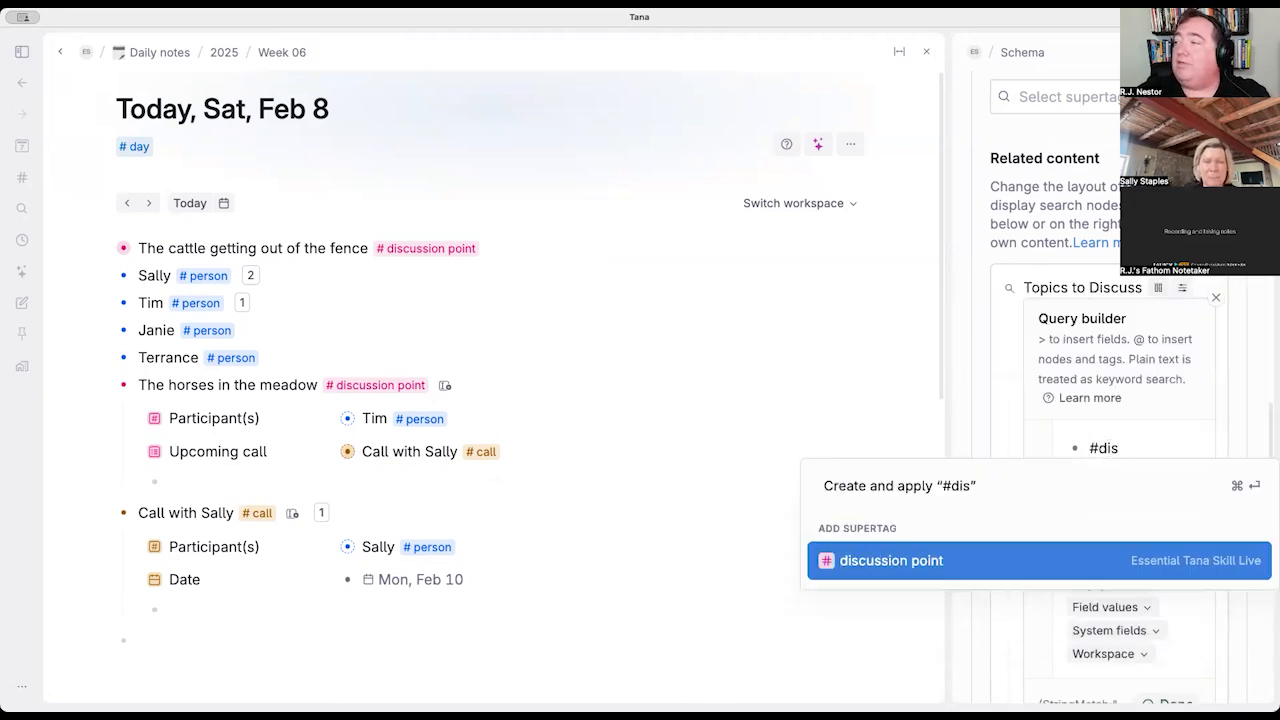
pyautogui.press('Return')
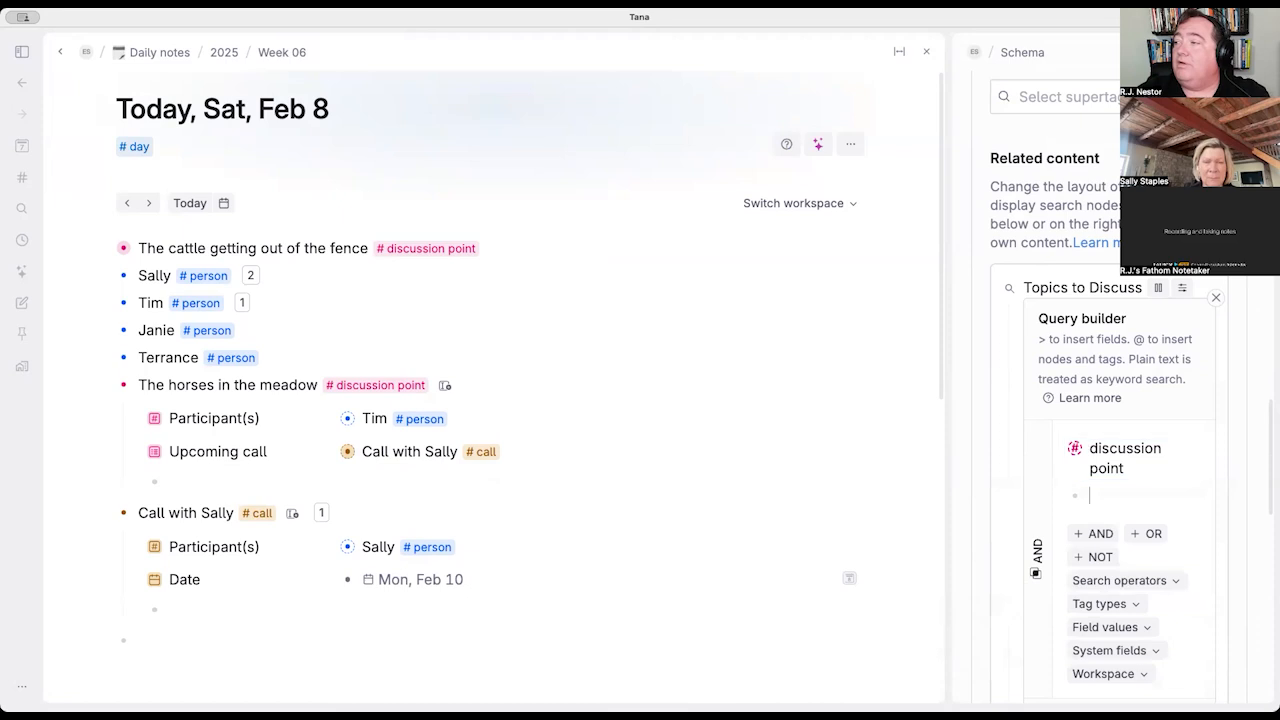
pyautogui.write('>Upc')
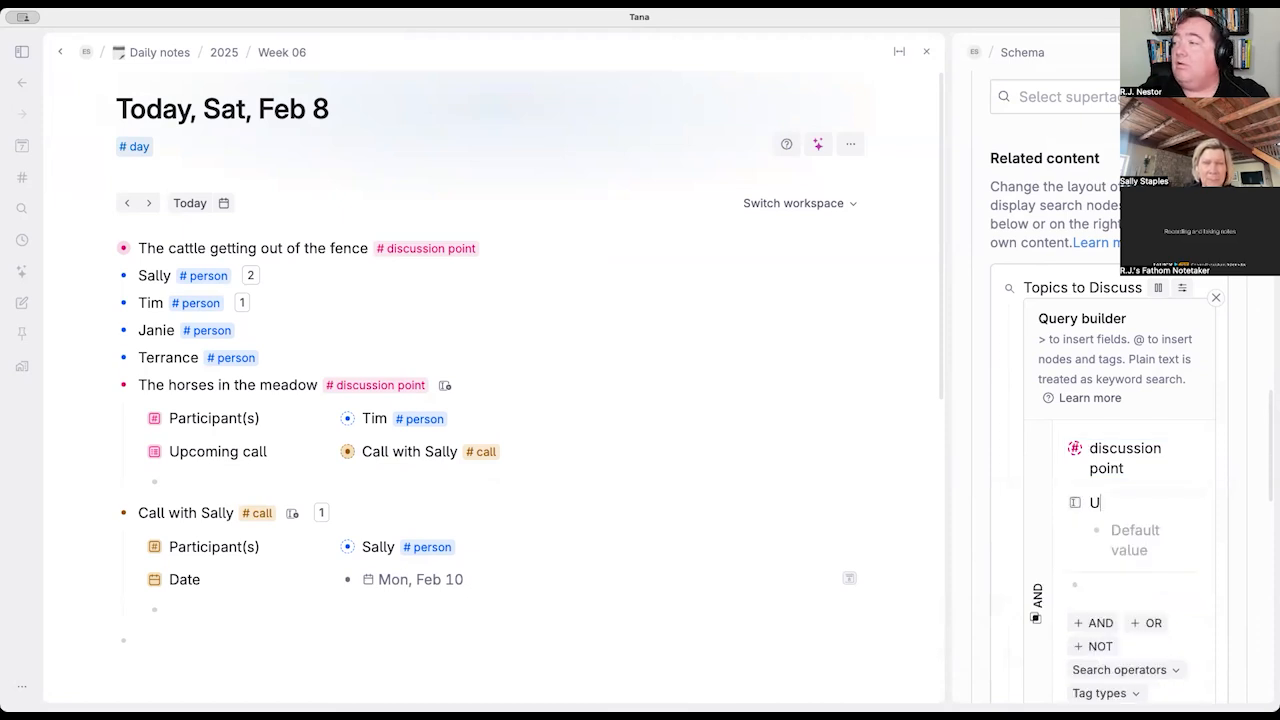
pyautogui.press('Return')
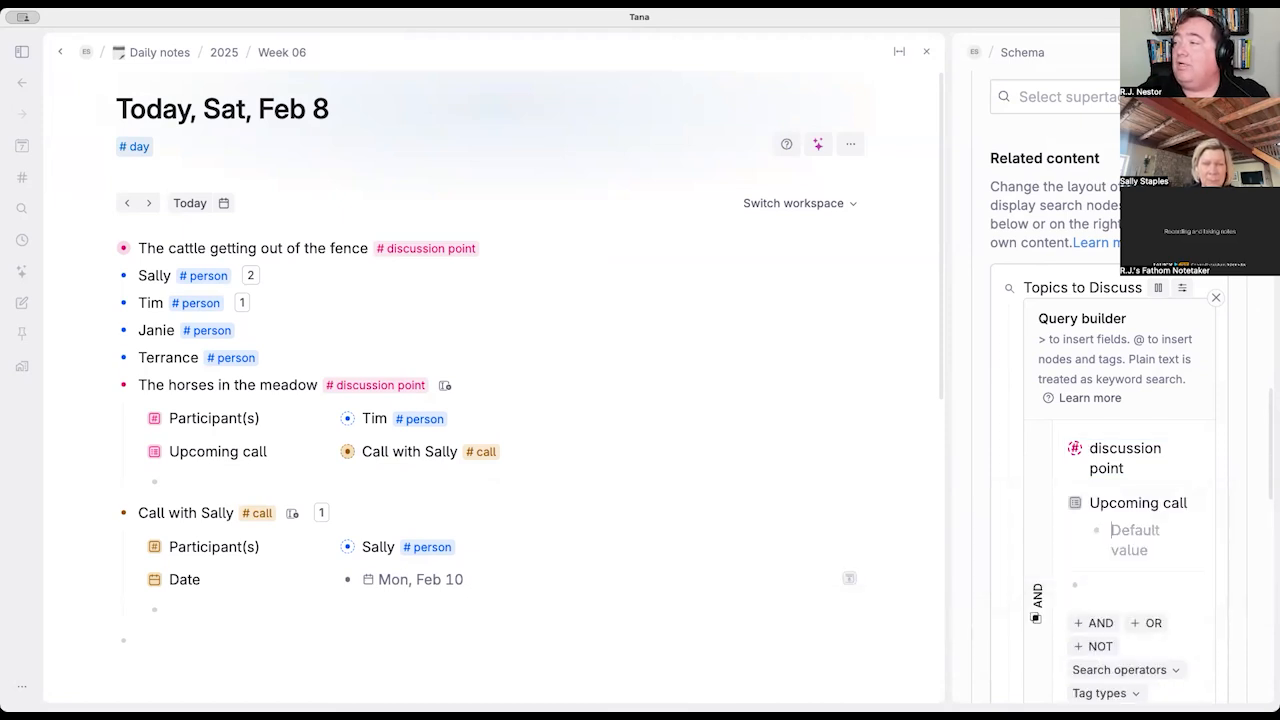
pyautogui.write('PARENT')
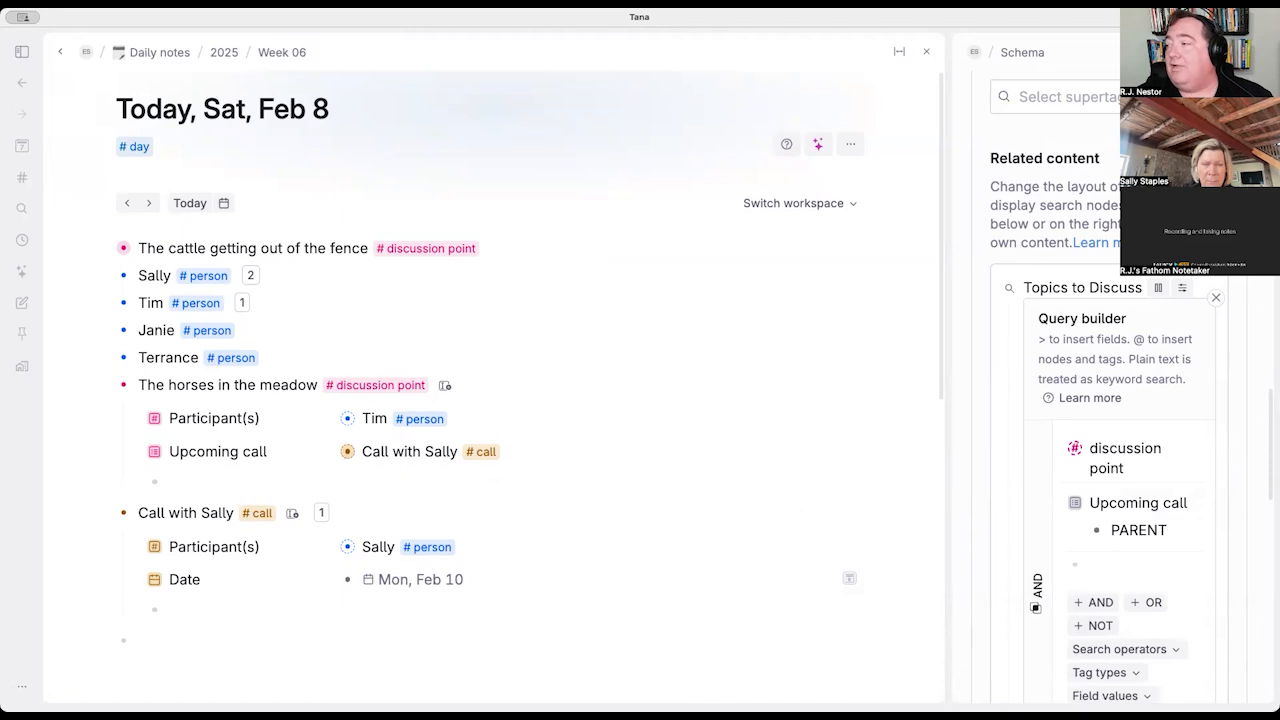
pyautogui.scroll(-3, 1158, 484)
pyautogui.click(1168, 573)
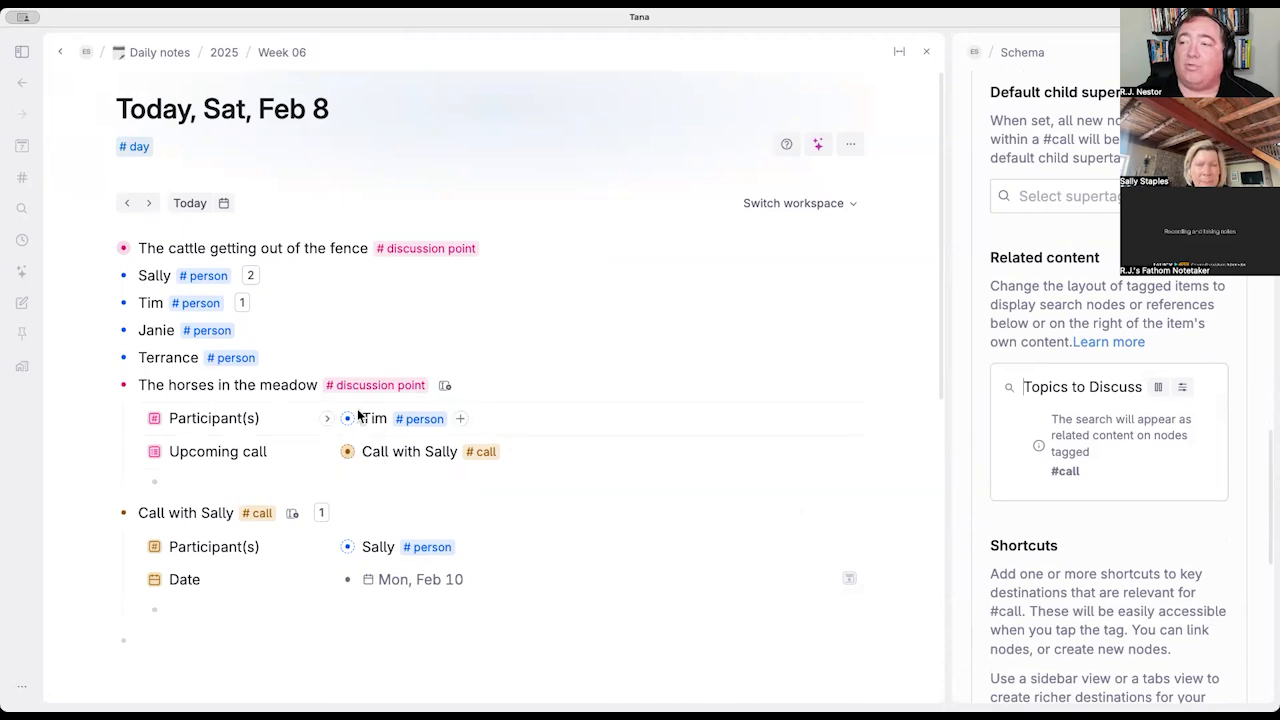
# Step: Open the call assigned to "The horses in the meadow" to examine its Topics to Discuss related content
pyautogui.click(348, 452)
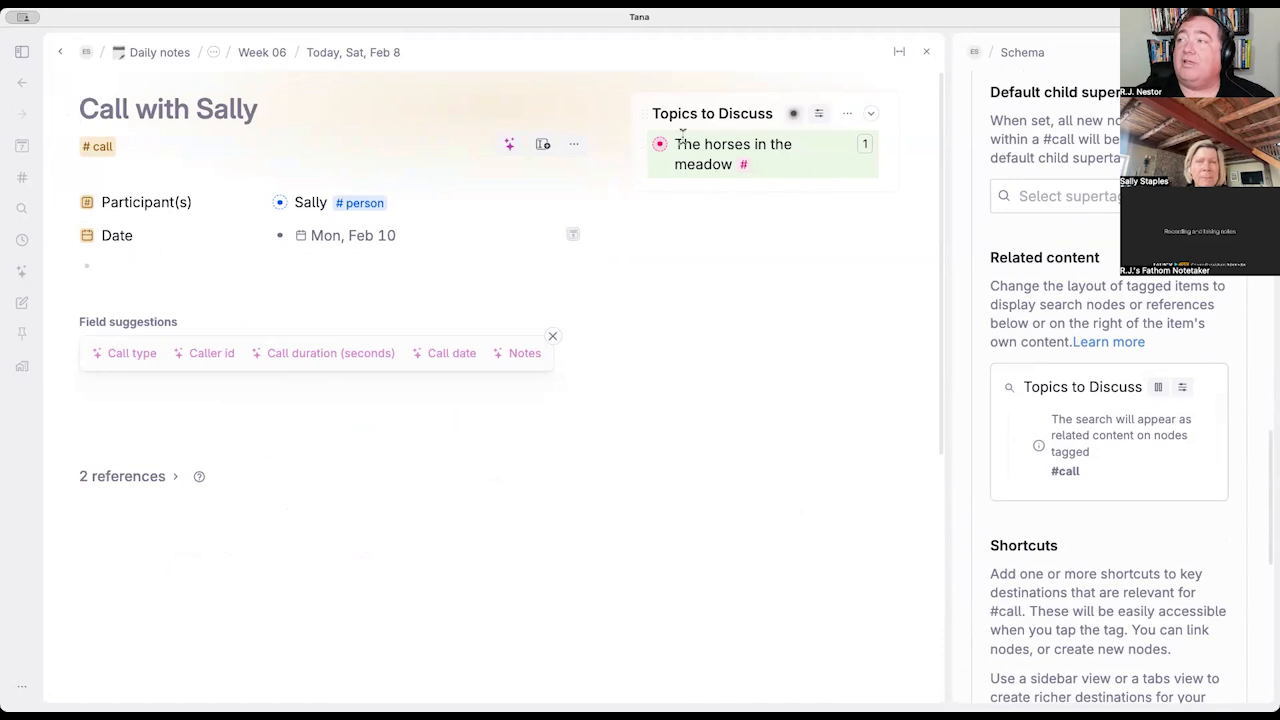
# Step: Return to today's notes and start the empty node at the end of the list
pyautogui.click(60, 52)
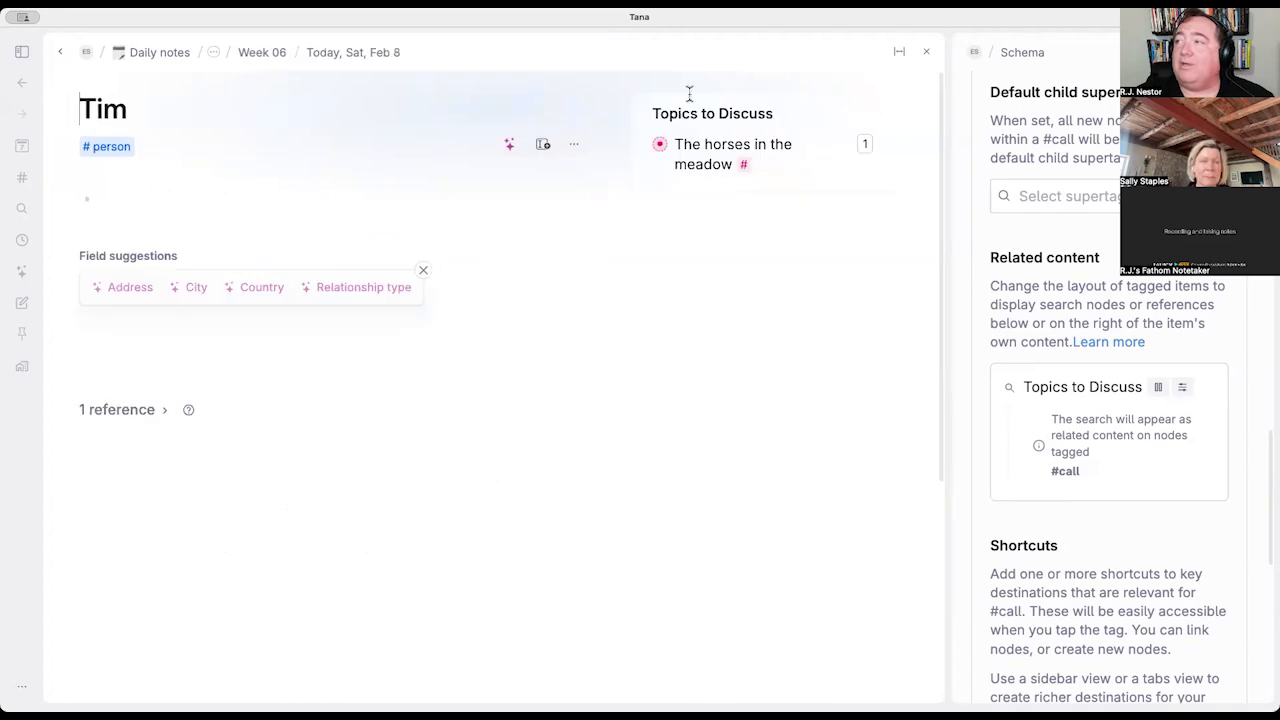
pyautogui.click(59, 54)
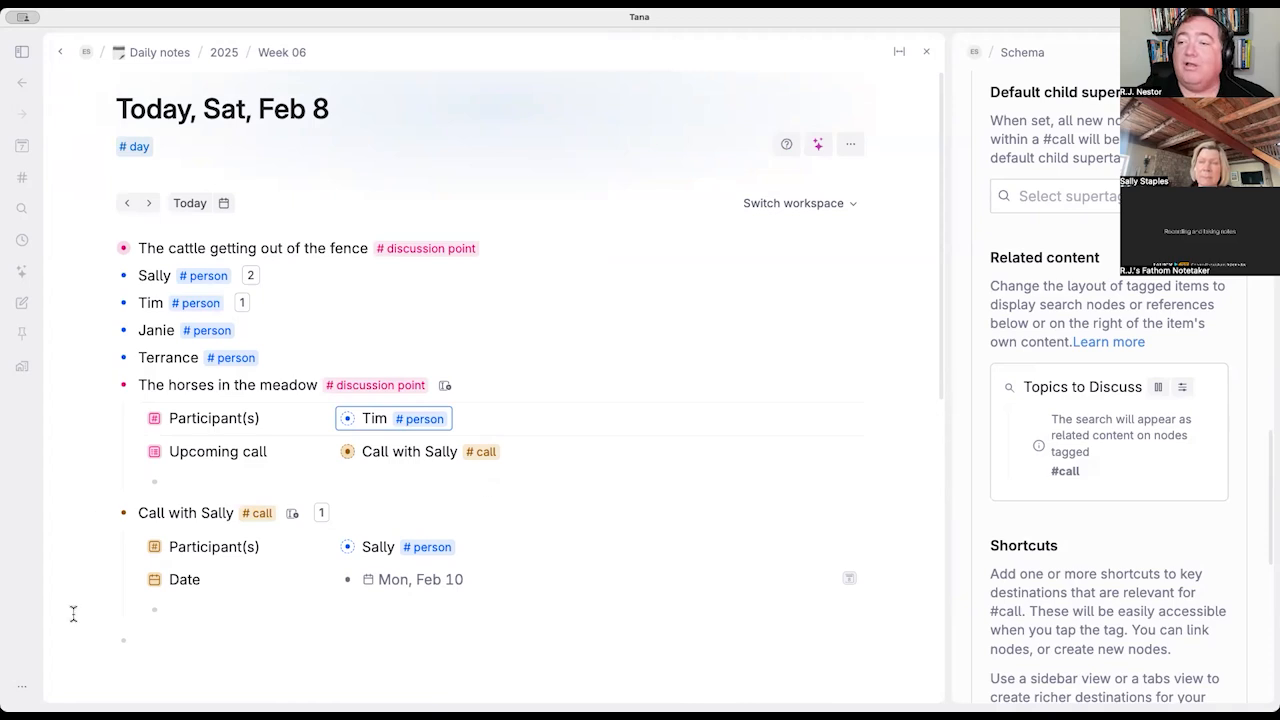
pyautogui.click(189, 637)
pyautogui.write('Call with T')
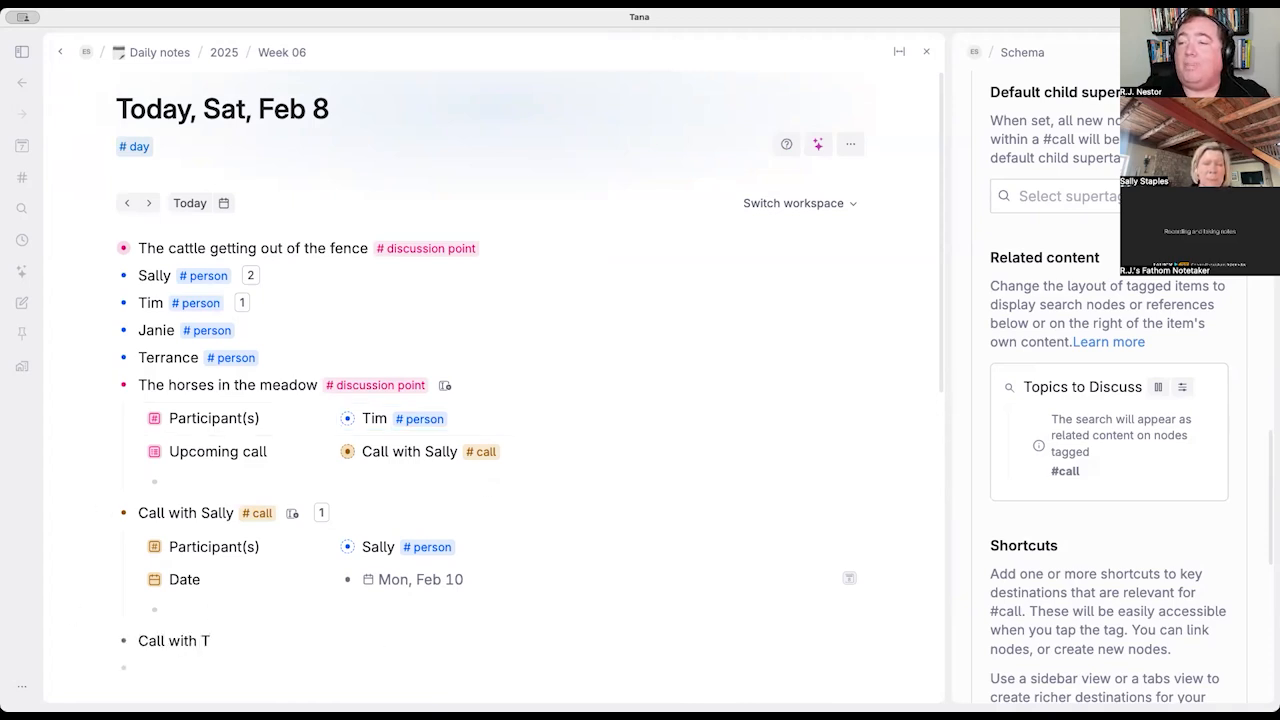
pyautogui.press('BackSpace')
pyautogui.press('BackSpace')
pyautogui.press('BackSpace')
pyautogui.press('BackSpace')
pyautogui.press('BackSpace')
pyautogui.press('BackSpace')
pyautogui.press('BackSpace')
pyautogui.press('BackSpace')
pyautogui.press('BackSpace')
pyautogui.press('BackSpace')
pyautogui.press('BackSpace')
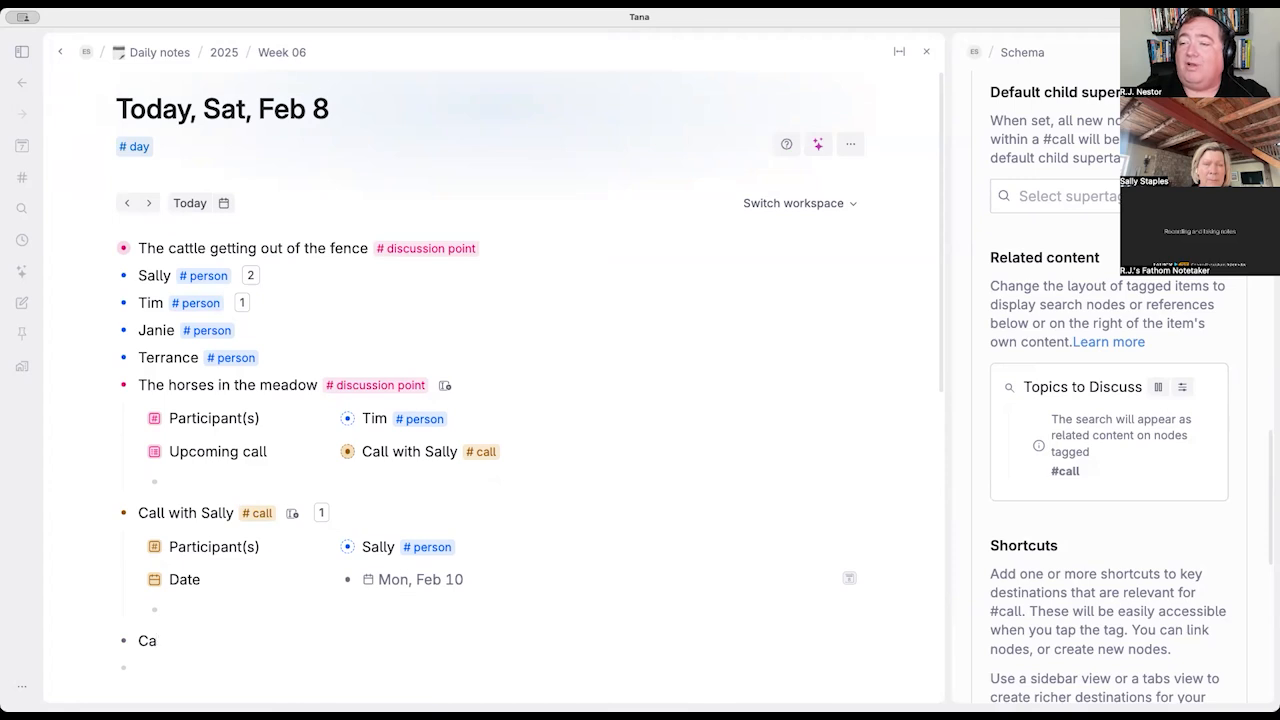
# Step: Apply the call supertag to the new node and set its participant to the second person listed in today's notes
pyautogui.write('#cal')
pyautogui.press('Return')
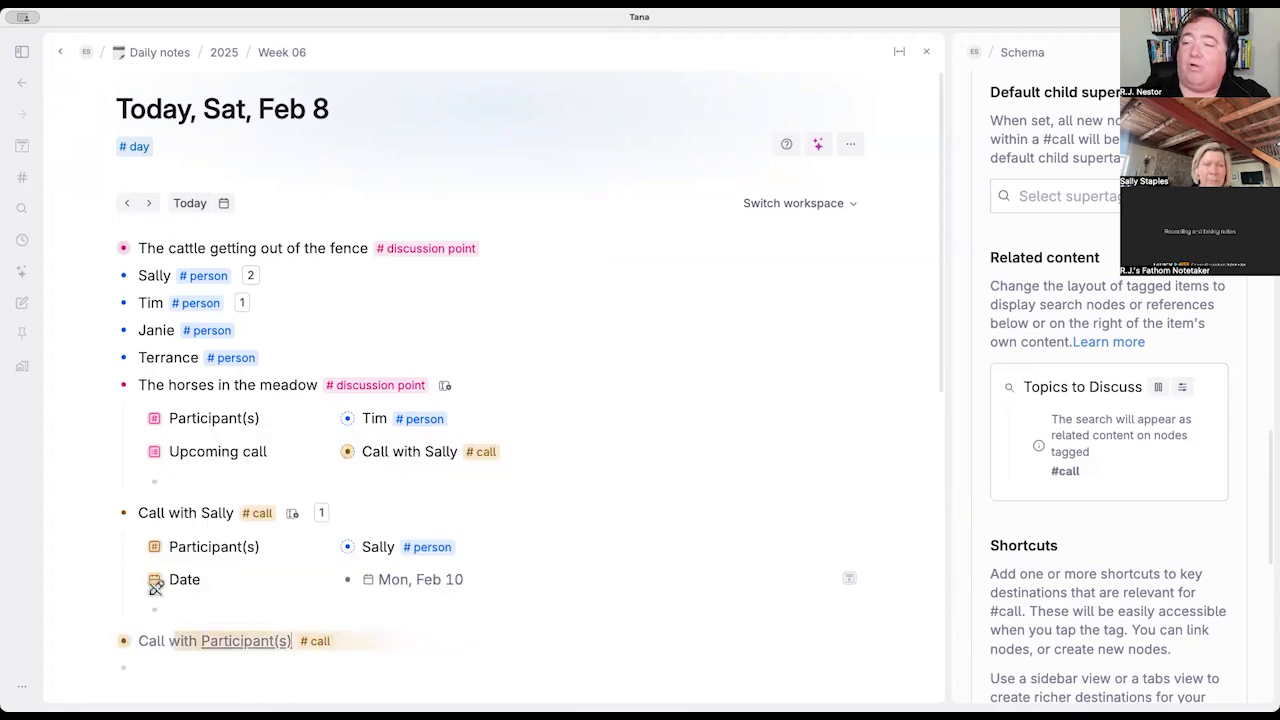
pyautogui.scroll(-1, 225, 280)
pyautogui.press('super+Down')
pyautogui.press('Down')
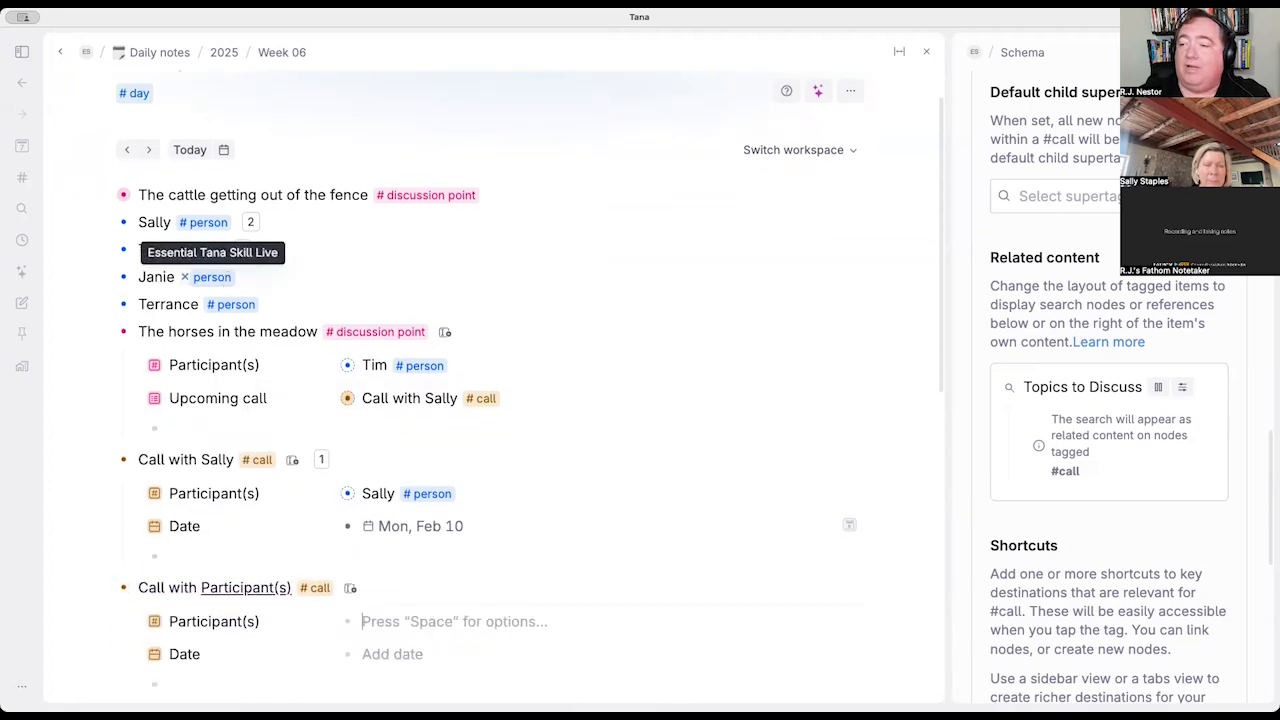
pyautogui.write('tim')
pyautogui.press('Return')
# Step: Set the new call's date to Fri, Feb 14
pyautogui.press('Down')
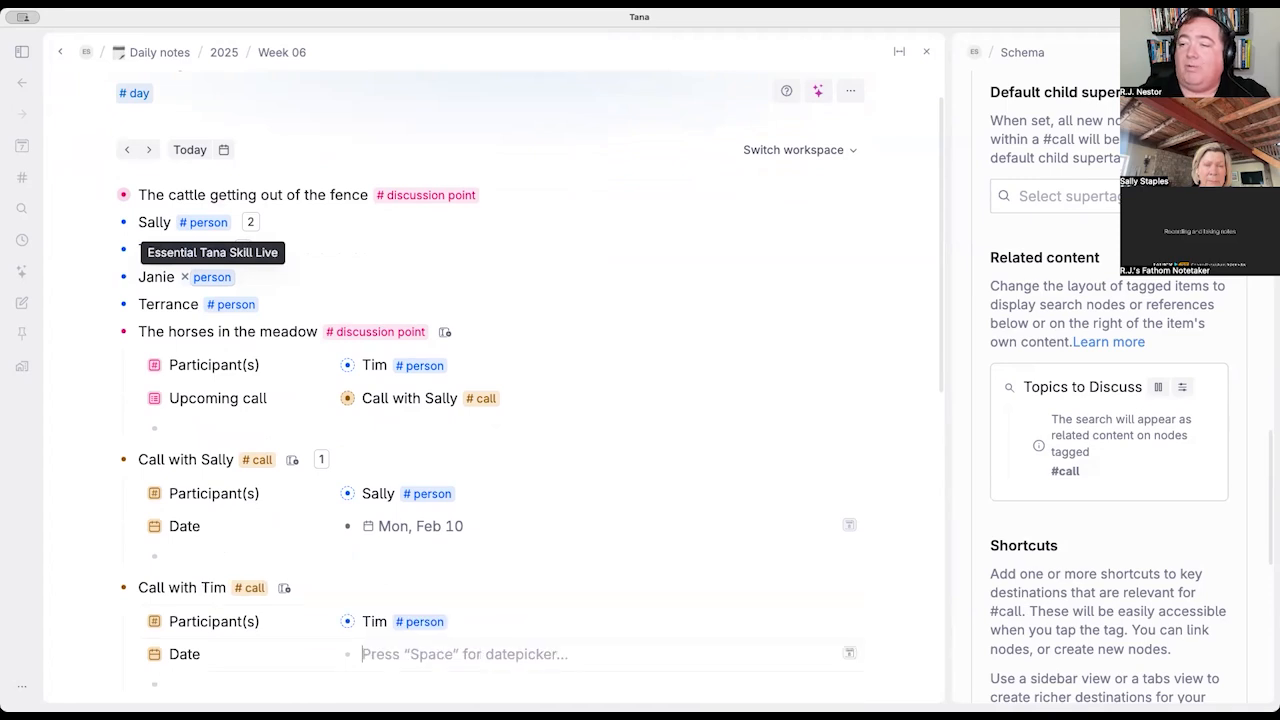
pyautogui.press('space')
pyautogui.press('Down')
pyautogui.press('Left')
pyautogui.press('Return')
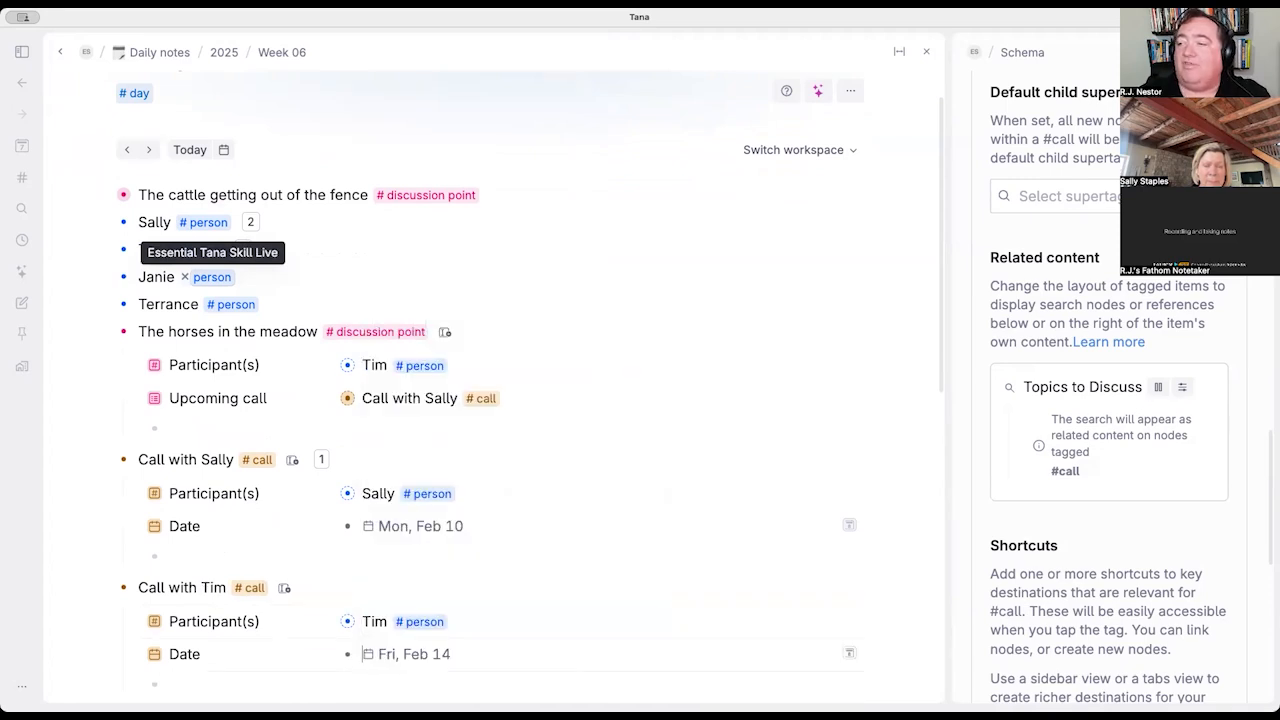
# Step: Assign the new call as the Upcoming call of "The horses in the meadow" and clear that discussion point's Participant(s) field
pyautogui.click(425, 398)
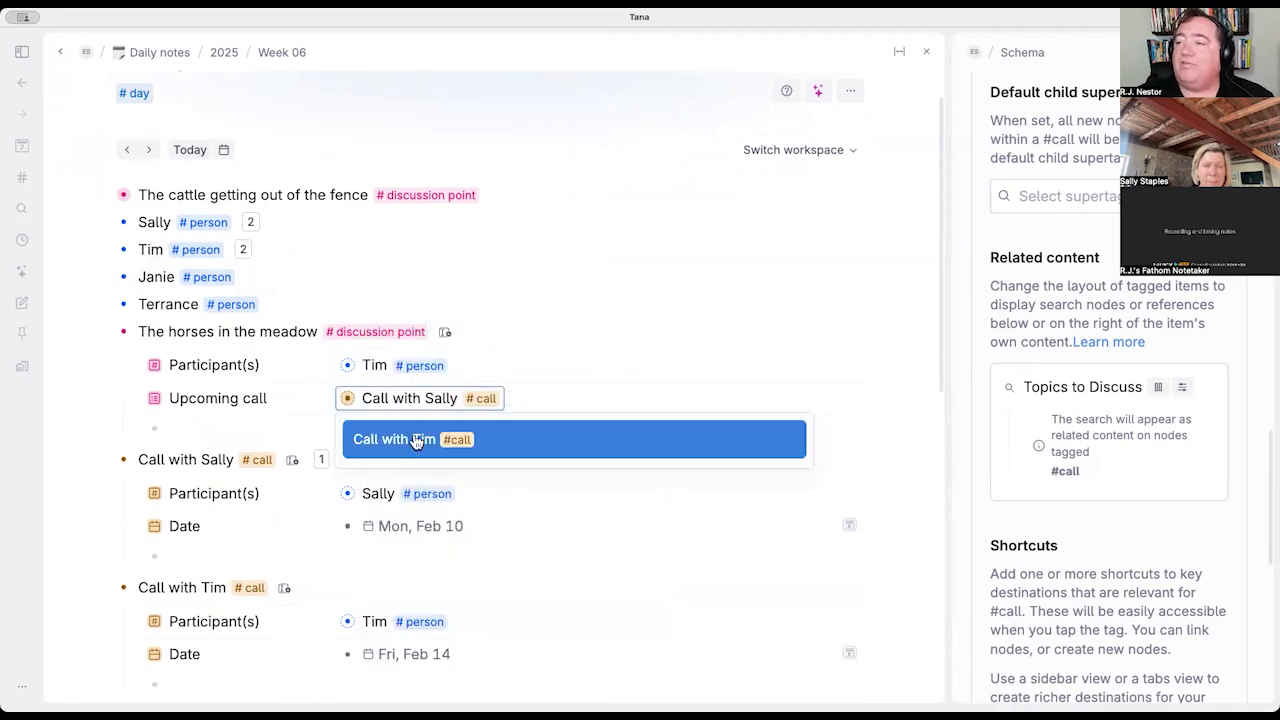
pyautogui.click(414, 437)
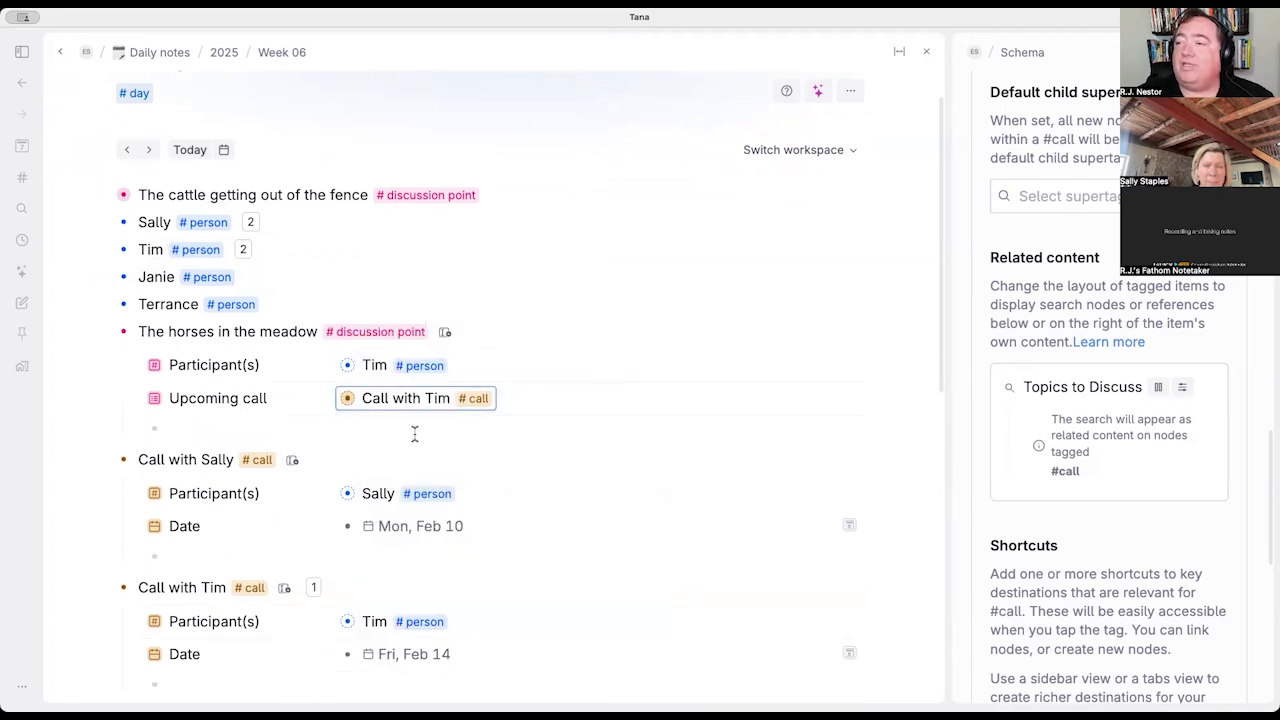
pyautogui.click(481, 372)
pyautogui.press('BackSpace')
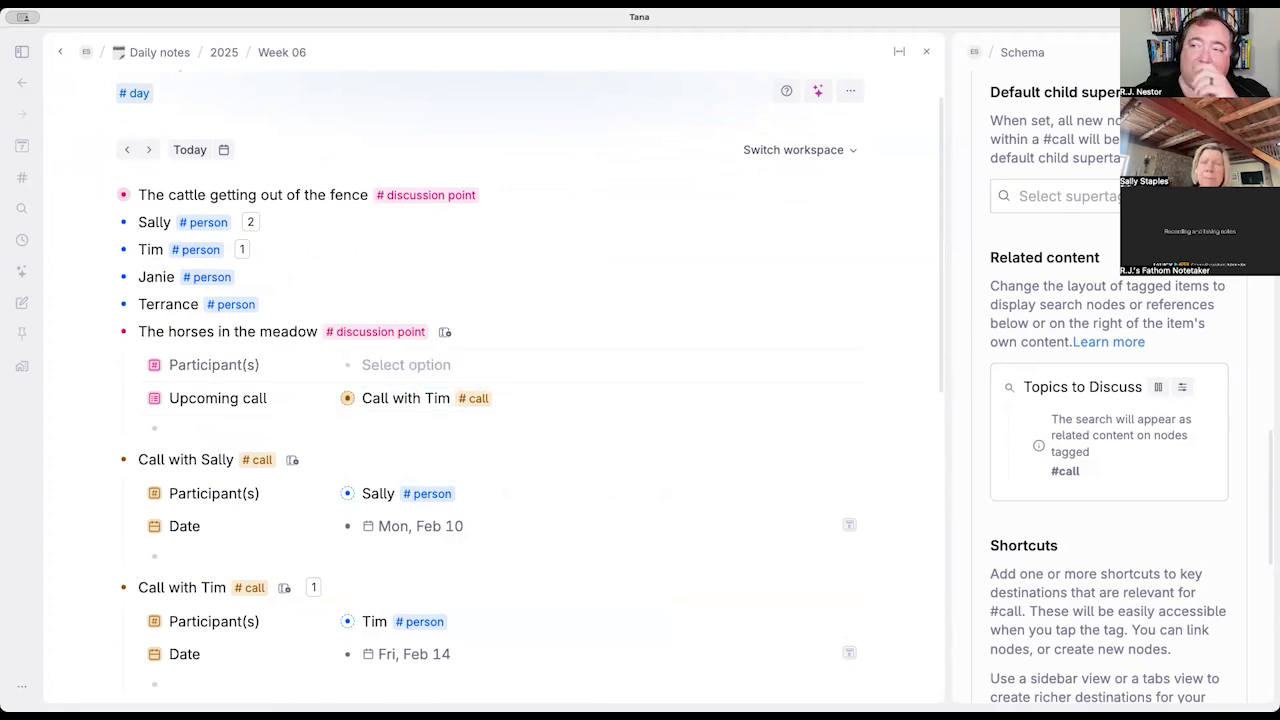
# Step: Check the assigned call's Topics to Discuss and restore the second listed person as participant of "The horses in the meadow"
pyautogui.click(347, 398)
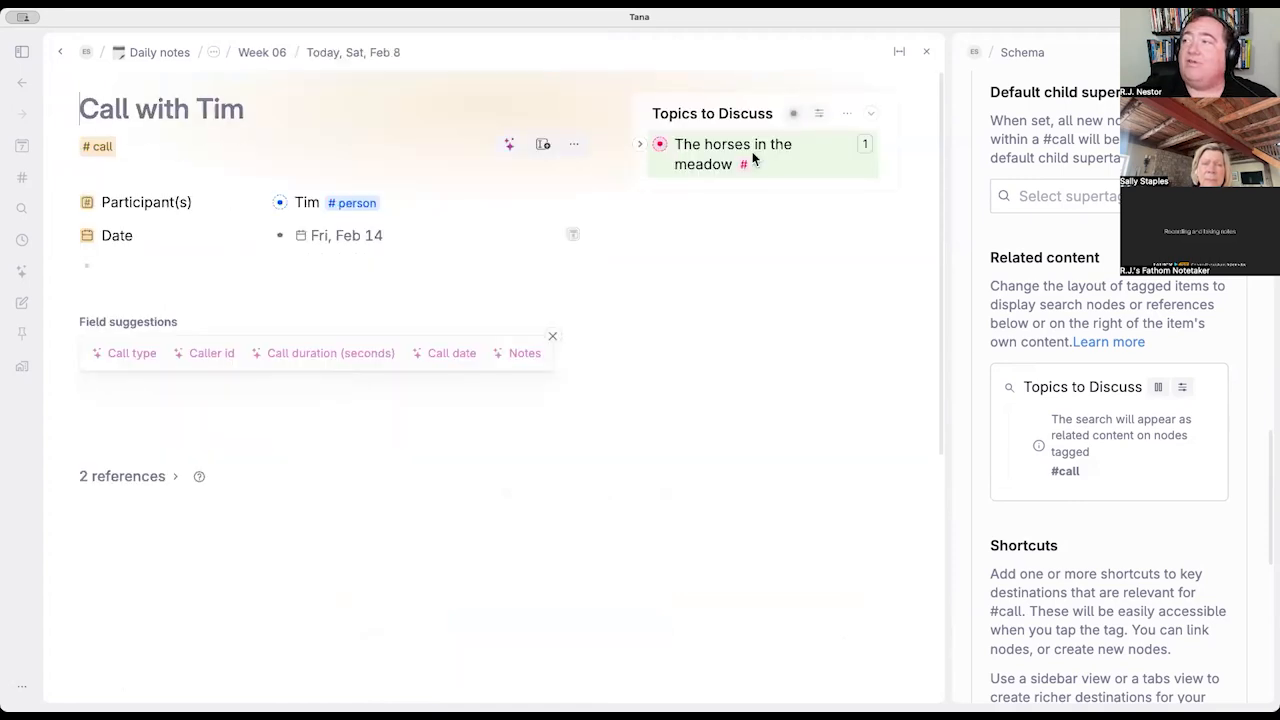
pyautogui.click(58, 53)
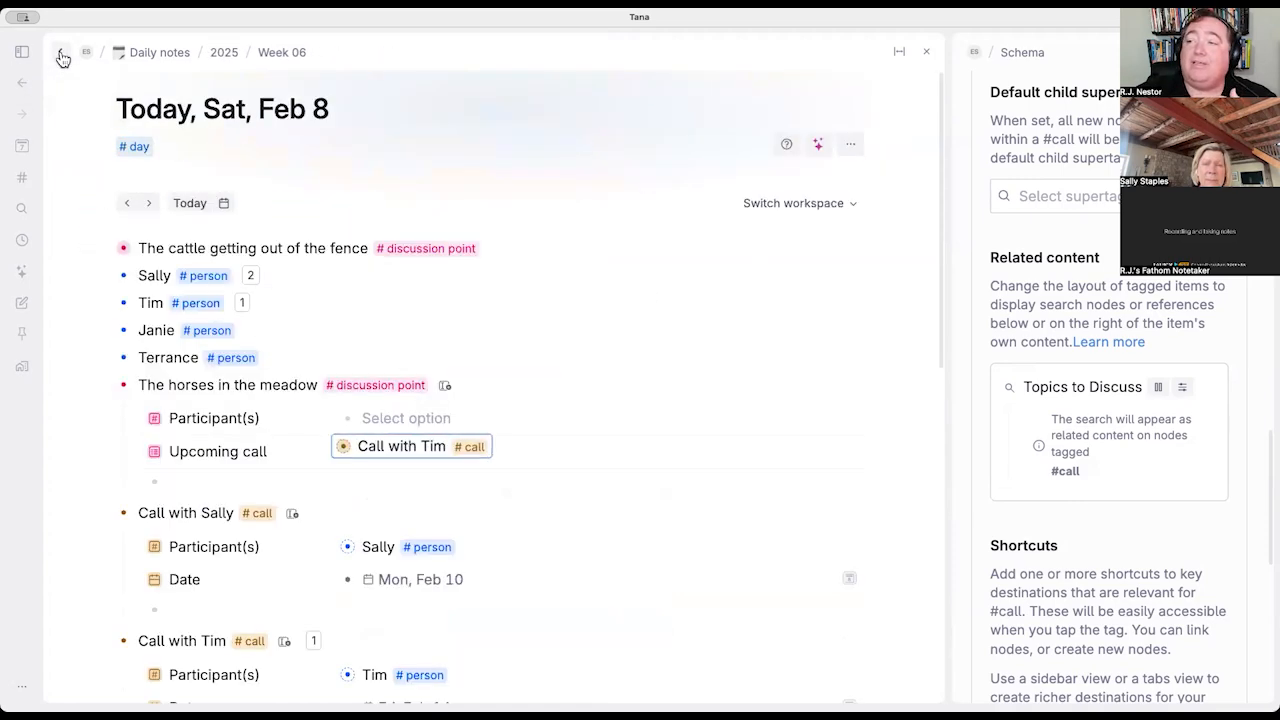
pyautogui.click(430, 418)
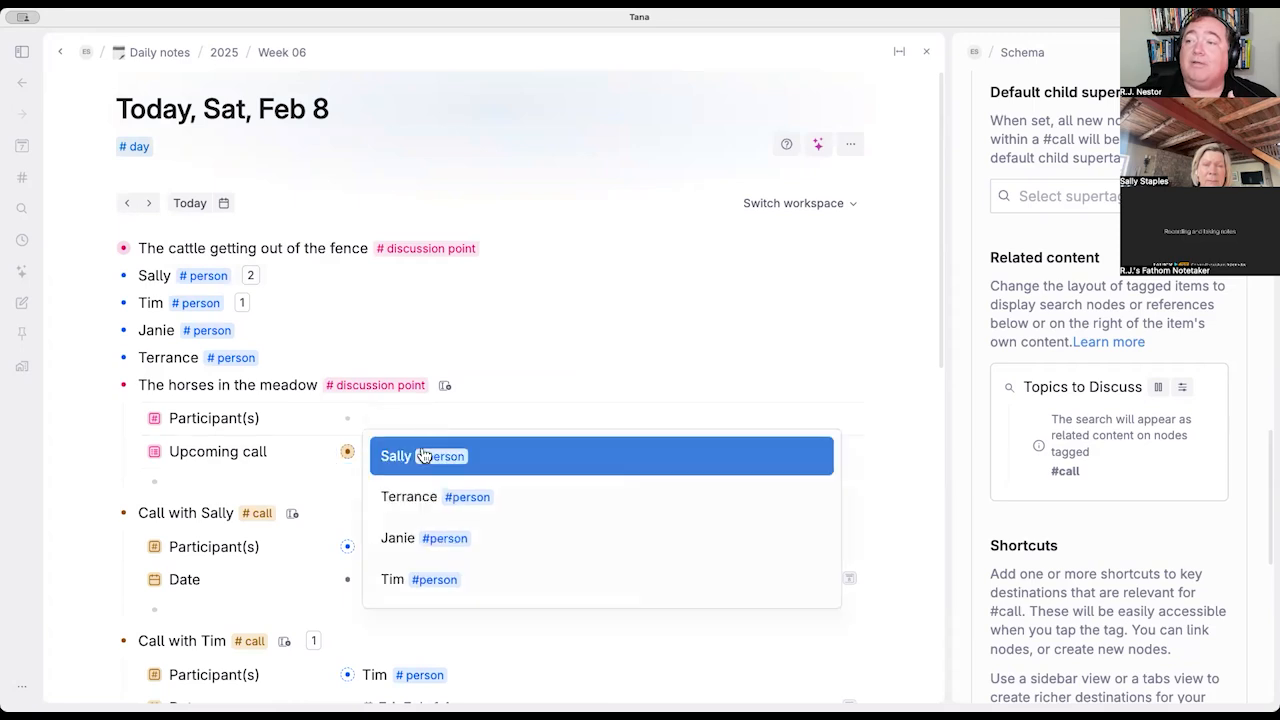
pyautogui.click(386, 579)
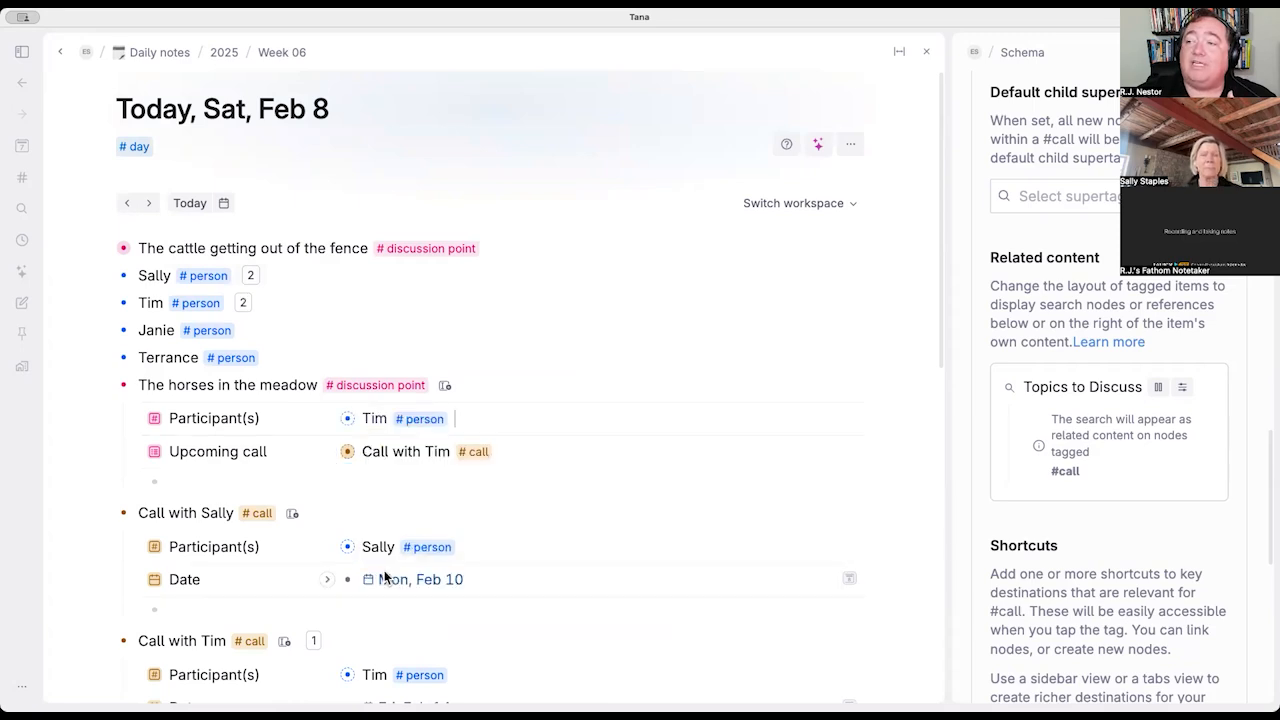
pyautogui.click(348, 451)
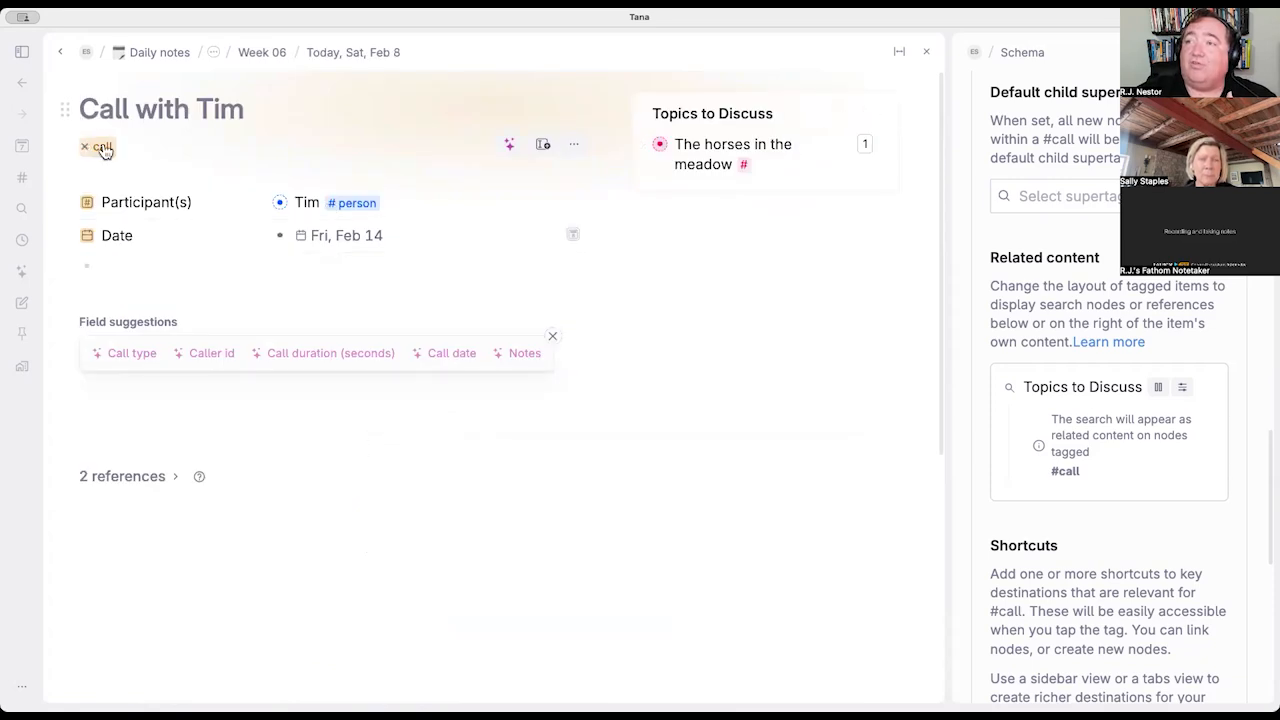
pyautogui.click(60, 52)
# Step: Reopen the call supertag's Topics to Discuss query and nest the Upcoming call condition under a new OR operator
pyautogui.moveTo(1157, 390)
pyautogui.click(935, 521)
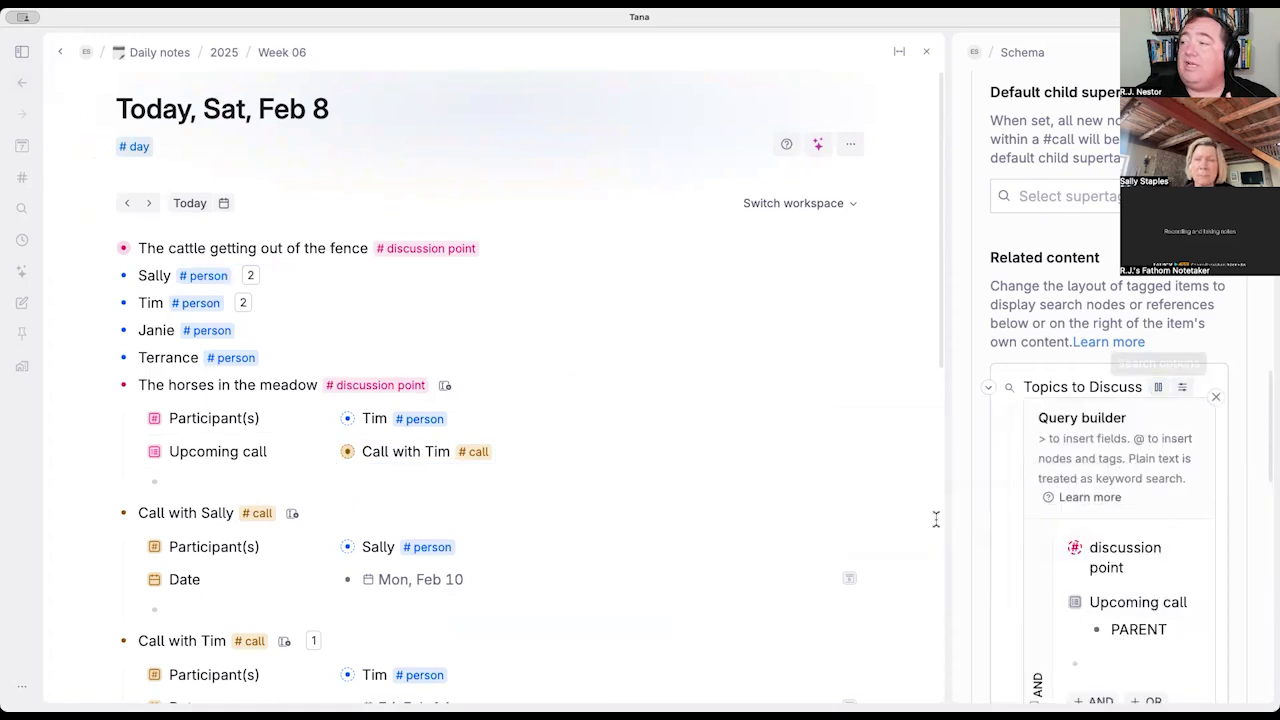
pyautogui.scroll(-2, 1163, 515)
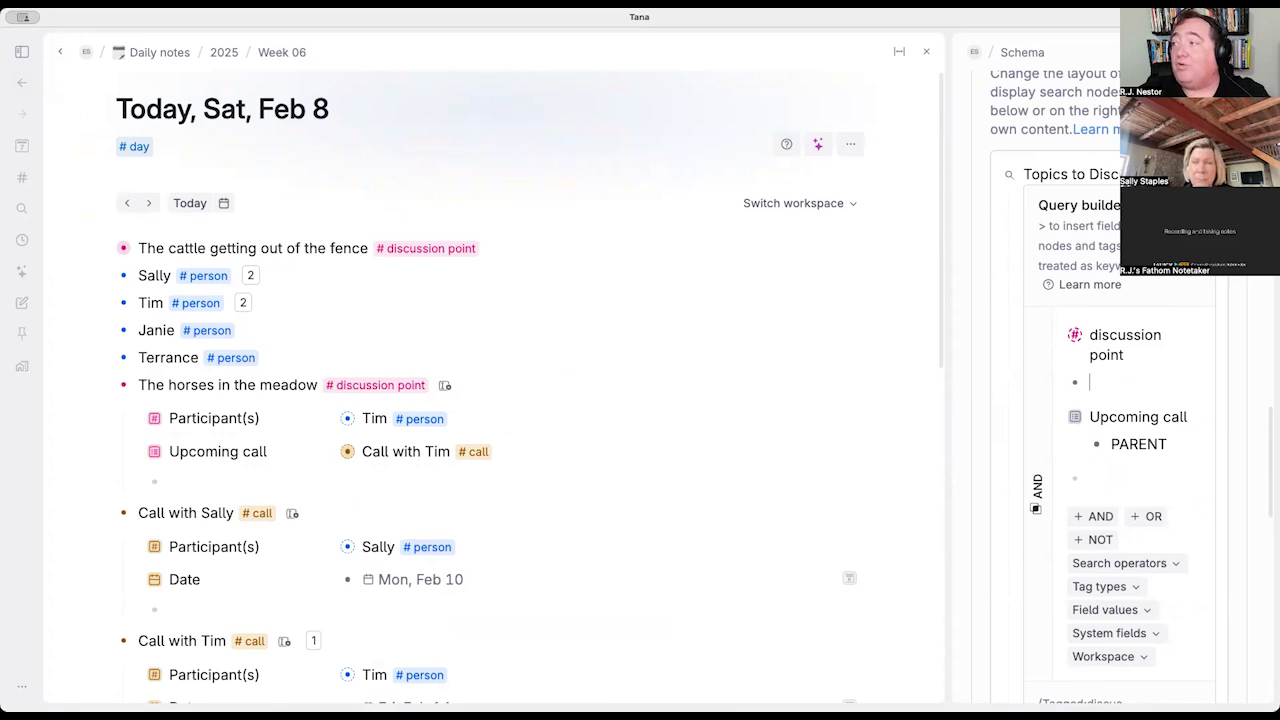
pyautogui.write('Or')
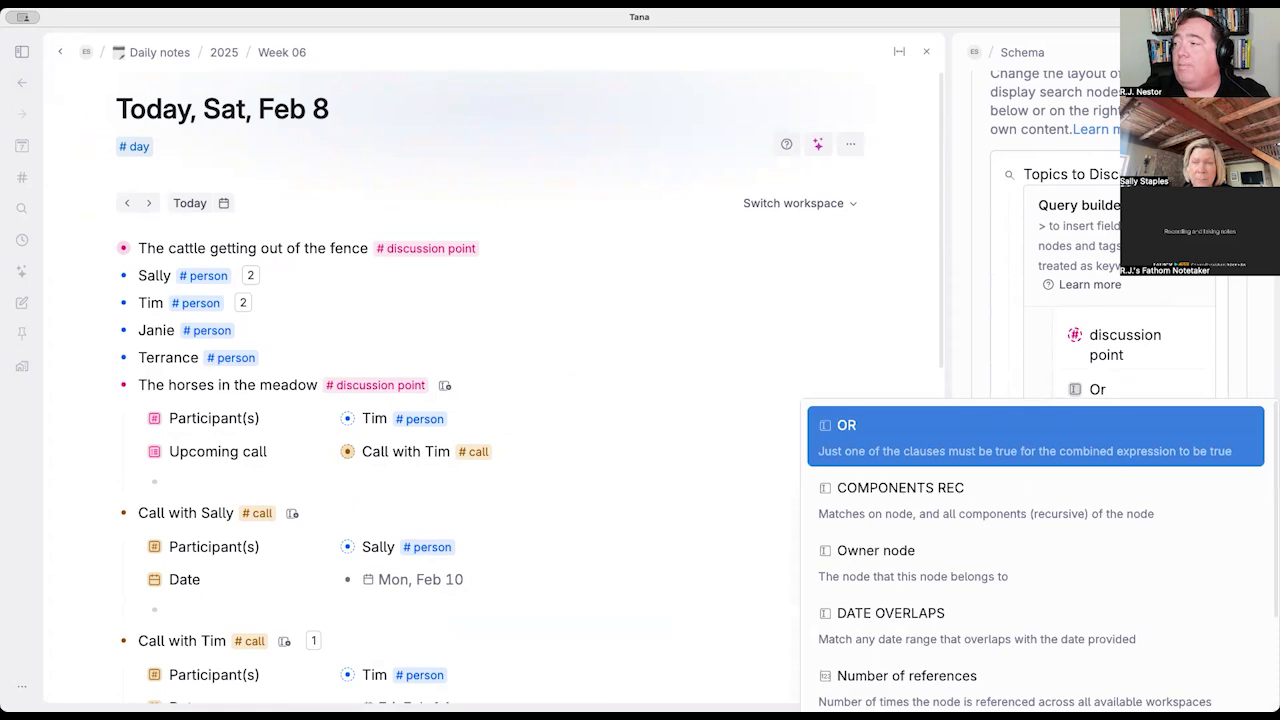
pyautogui.press('Return')
pyautogui.click(1090, 581)
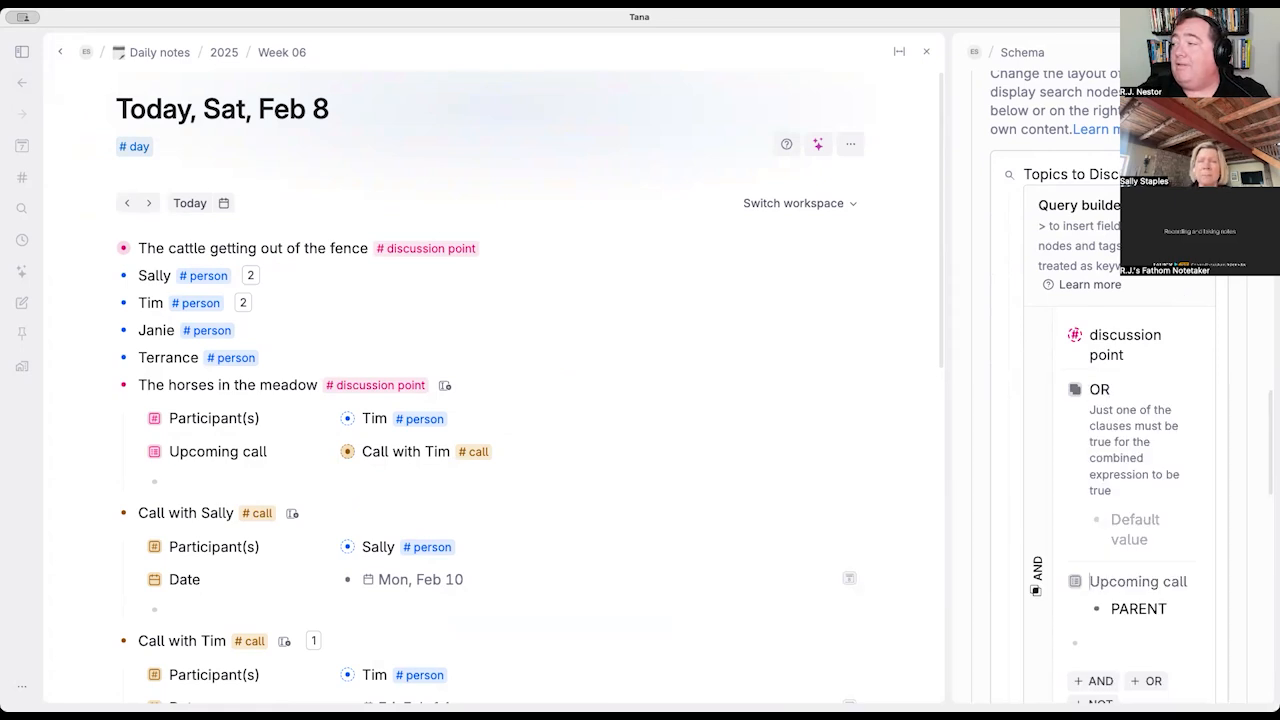
pyautogui.press('Tab')
# Step: Add a Participant(s) condition set to PARENT.Participant(s) inside the OR operator and finish the query
pyautogui.click(1133, 574)
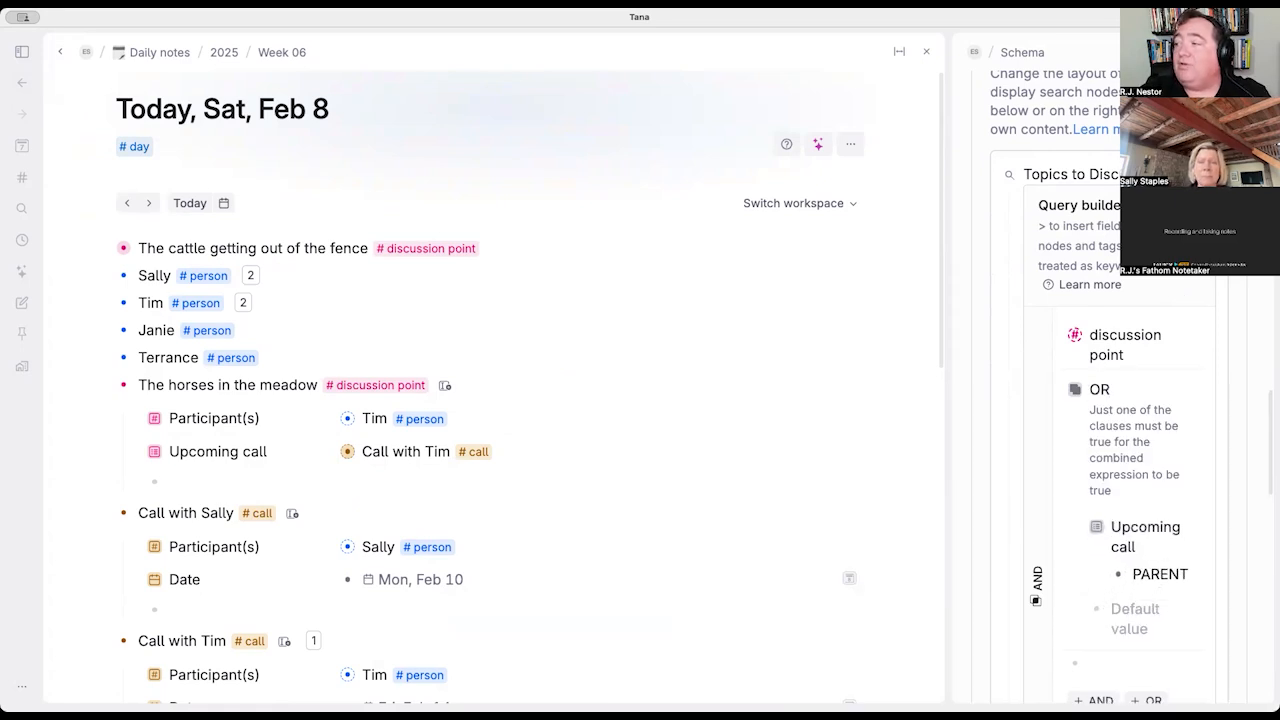
pyautogui.click(1115, 616)
pyautogui.write('par')
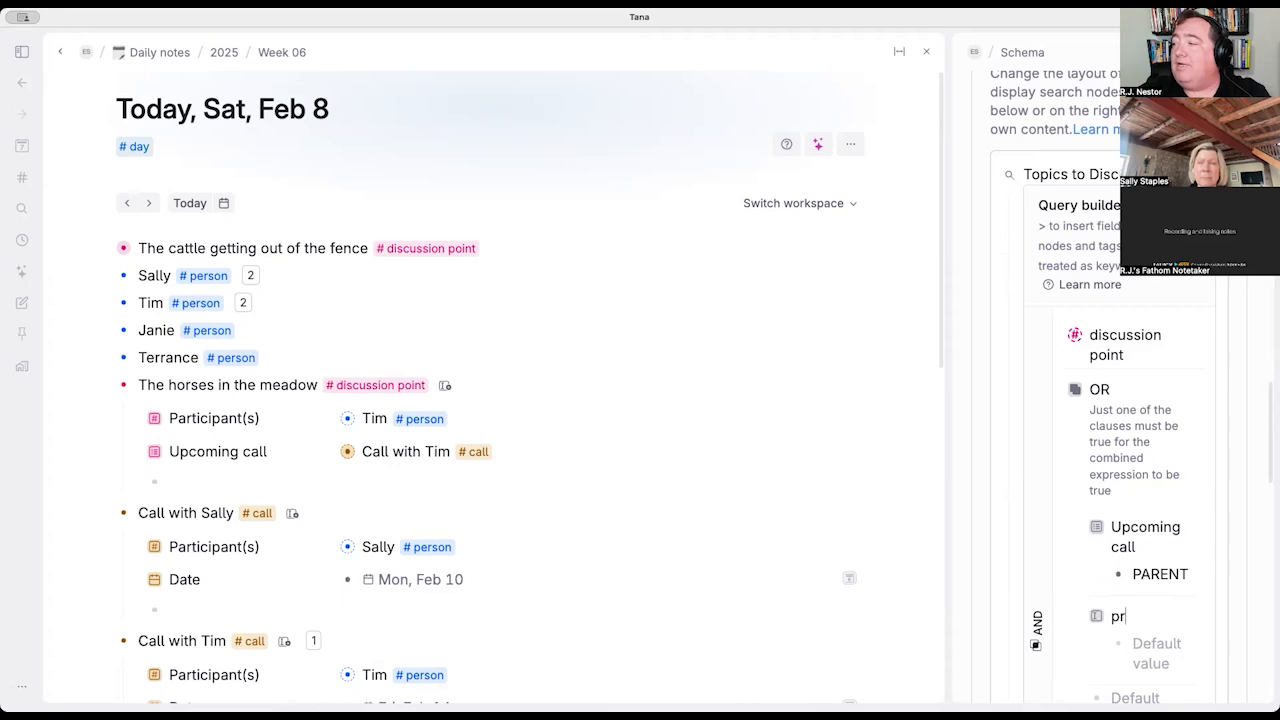
pyautogui.press('Down')
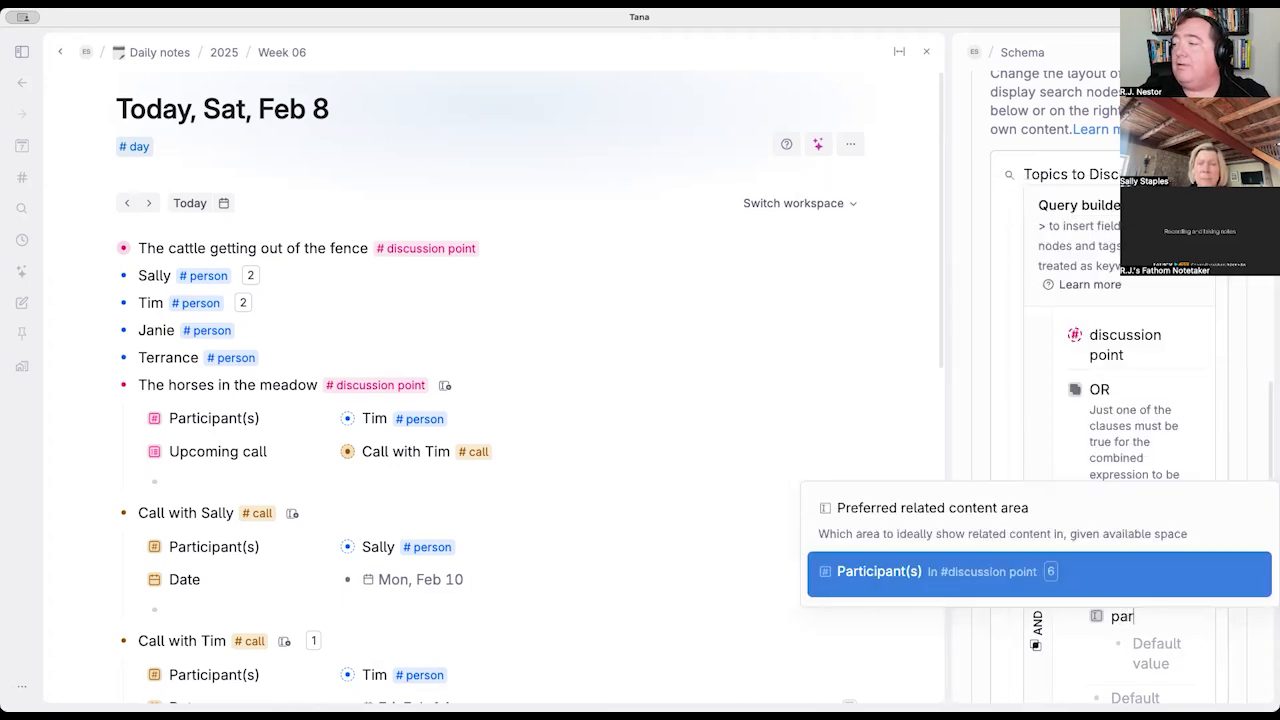
pyautogui.press('Return')
pyautogui.write('PARE')
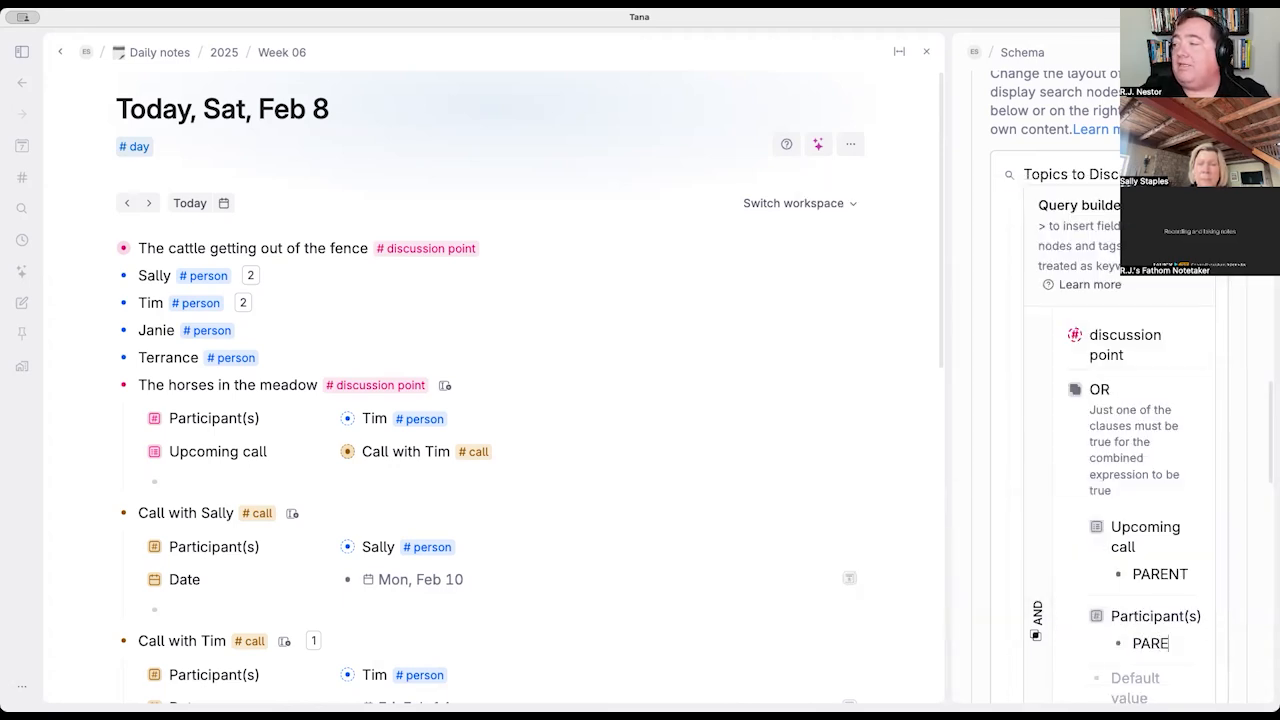
pyautogui.write('NT.Partic')
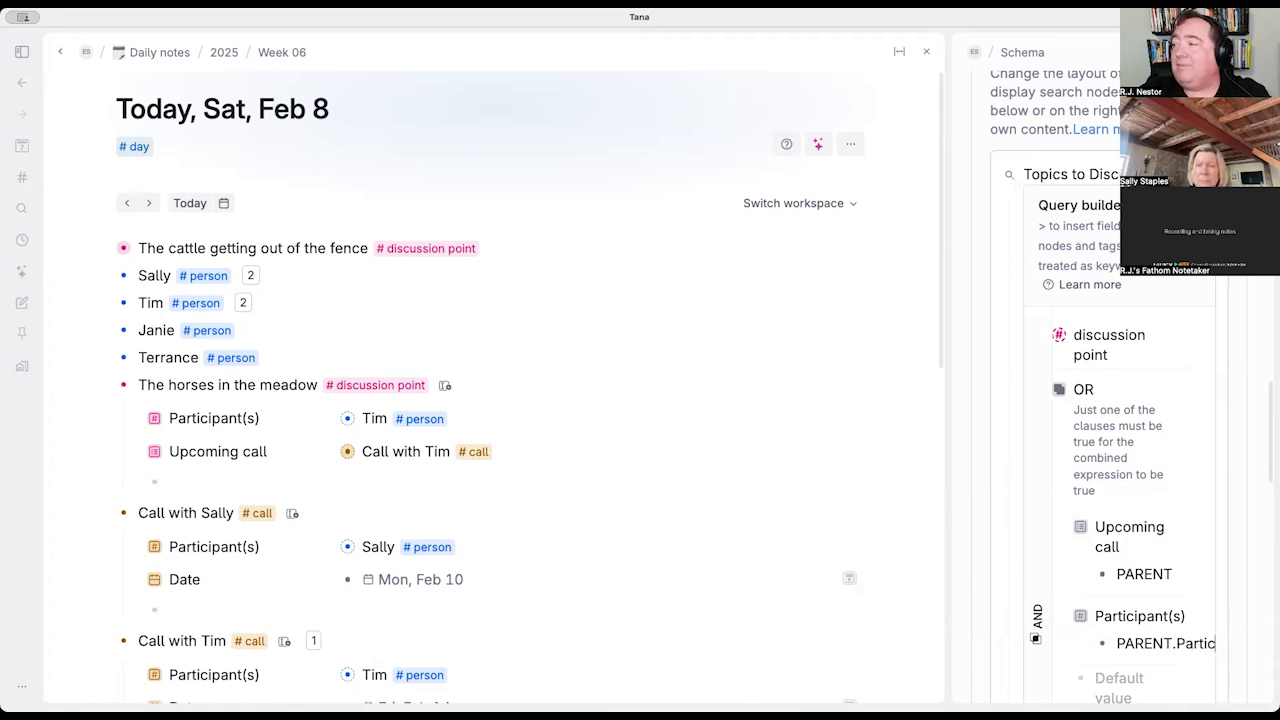
pyautogui.write('ipant(s)')
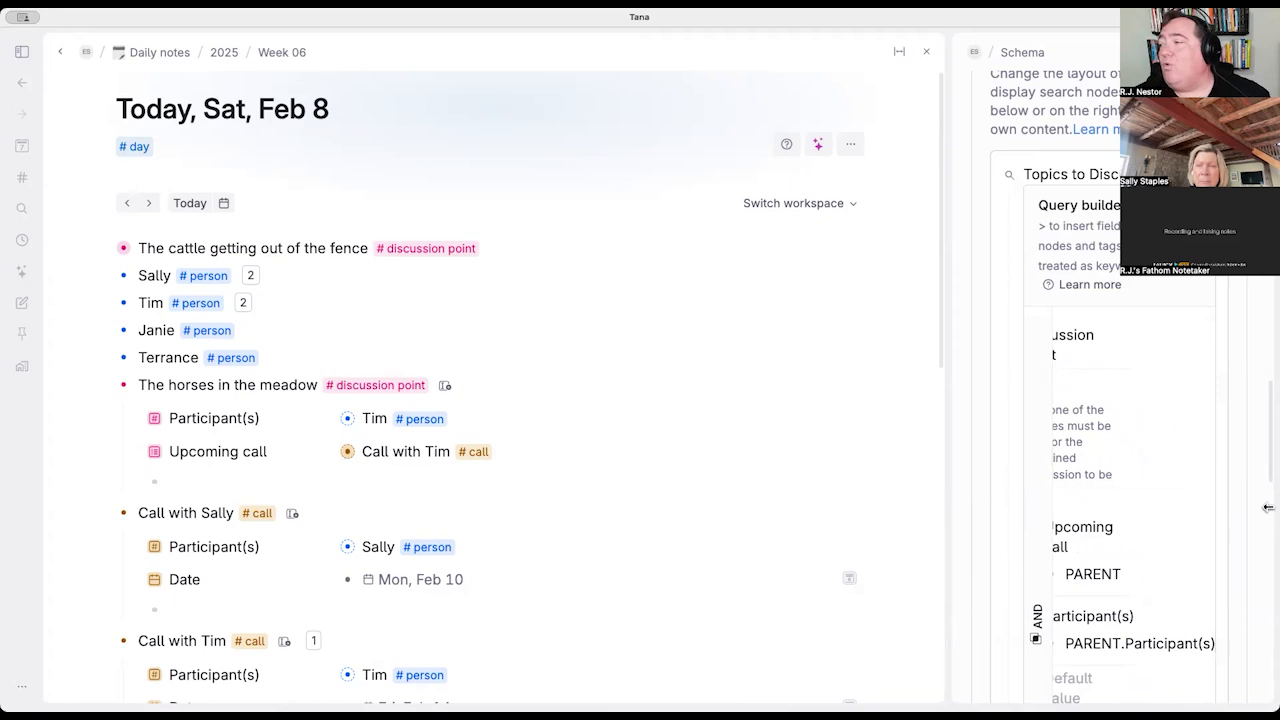
pyautogui.click(1128, 524)
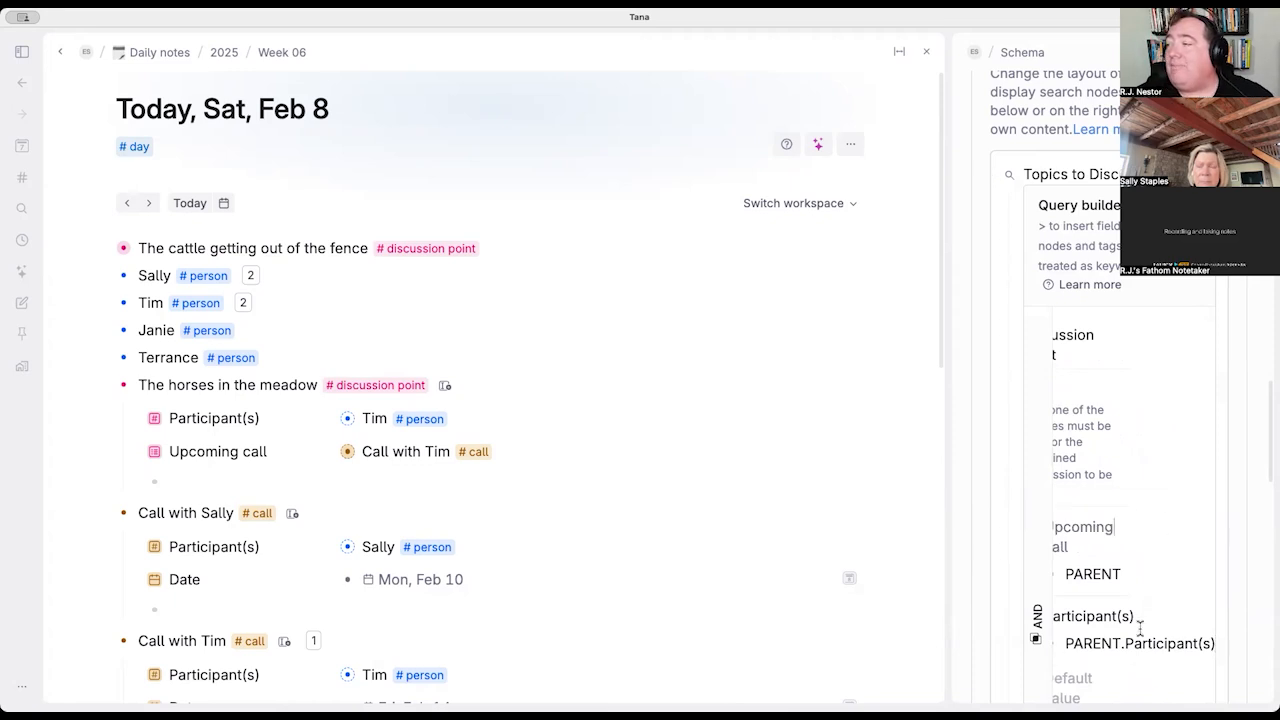
pyautogui.scroll(-10, 1149, 592)
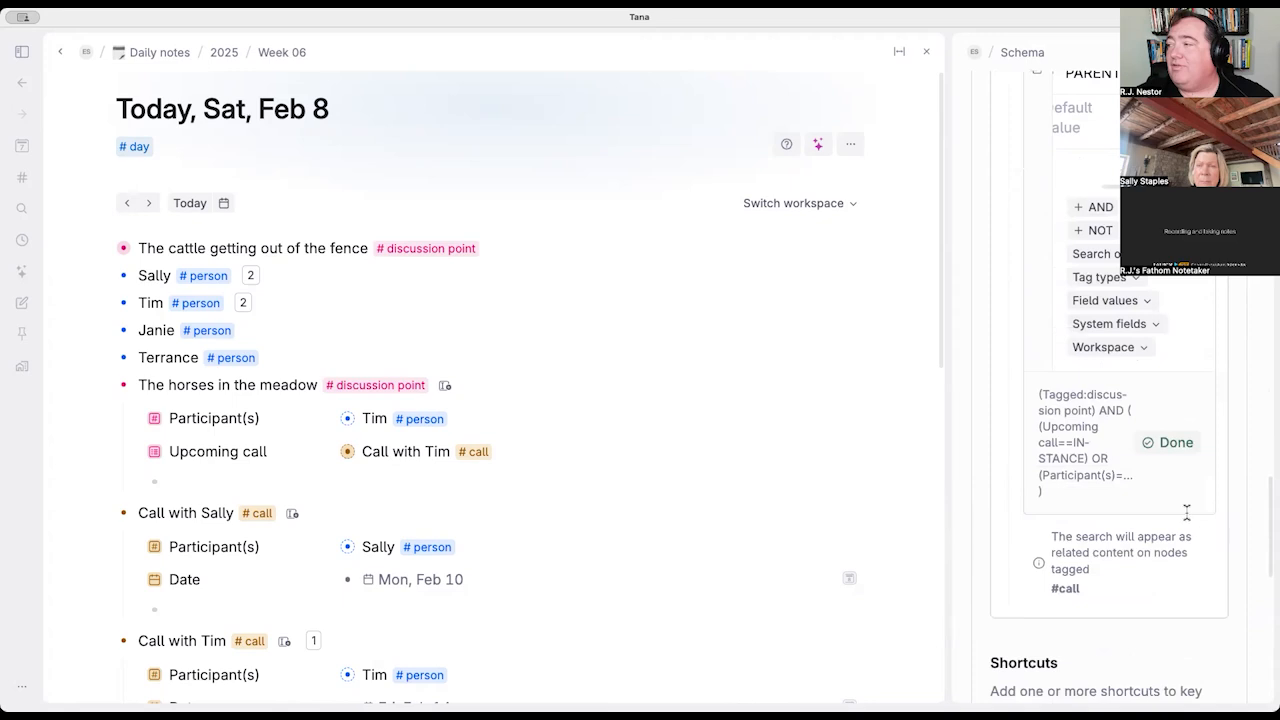
pyautogui.click(1170, 442)
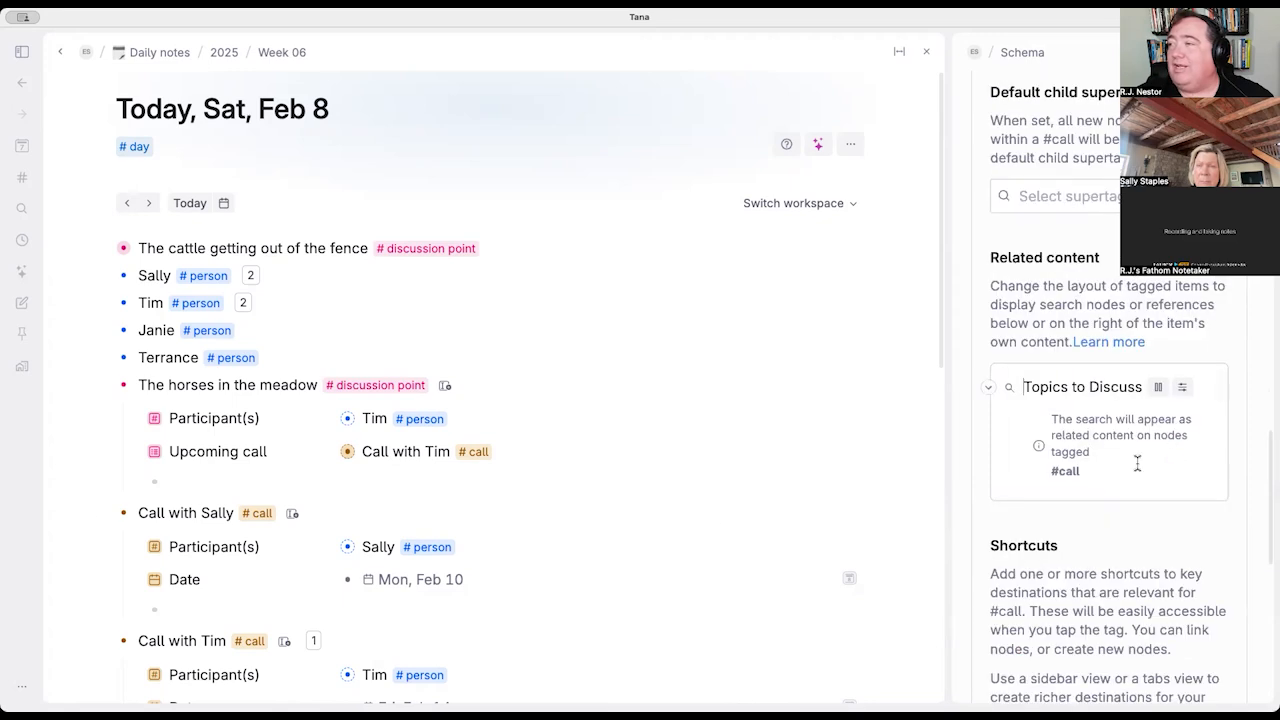
# Step: Open the call assigned to "The horses in the meadow", examine the fields of its listed topic and return to today's notes
pyautogui.click(347, 451)
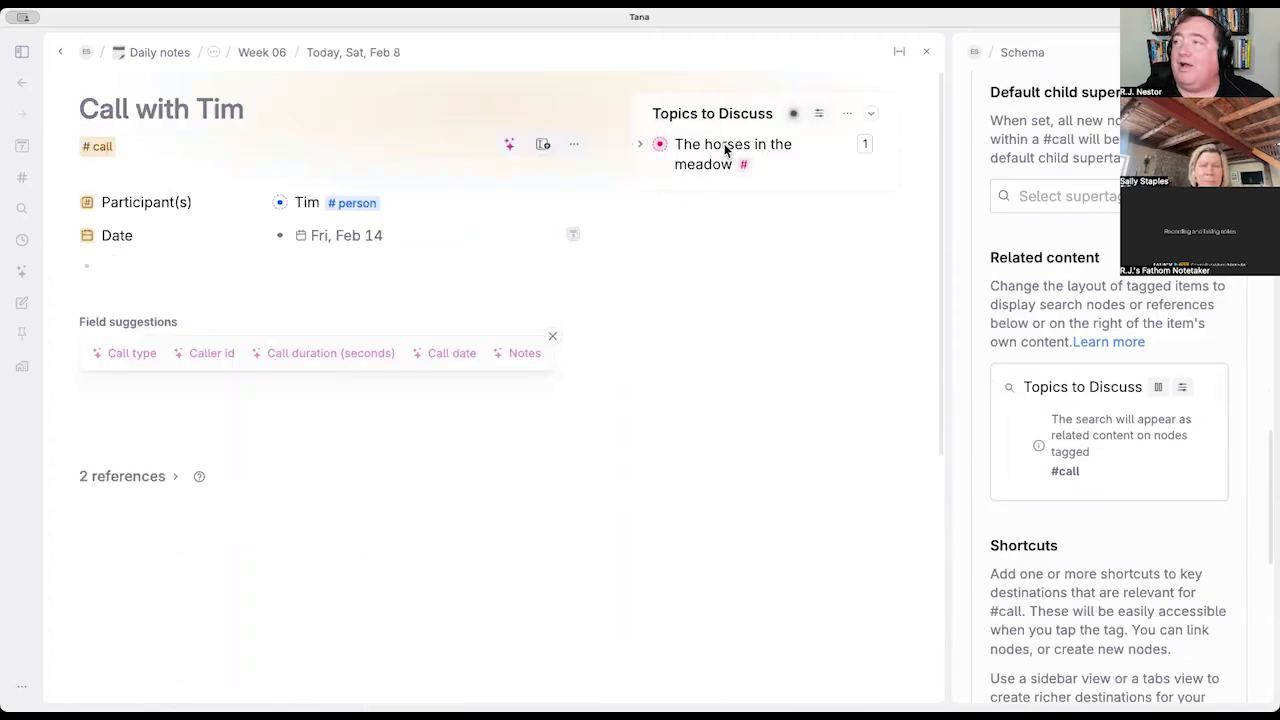
pyautogui.click(642, 147)
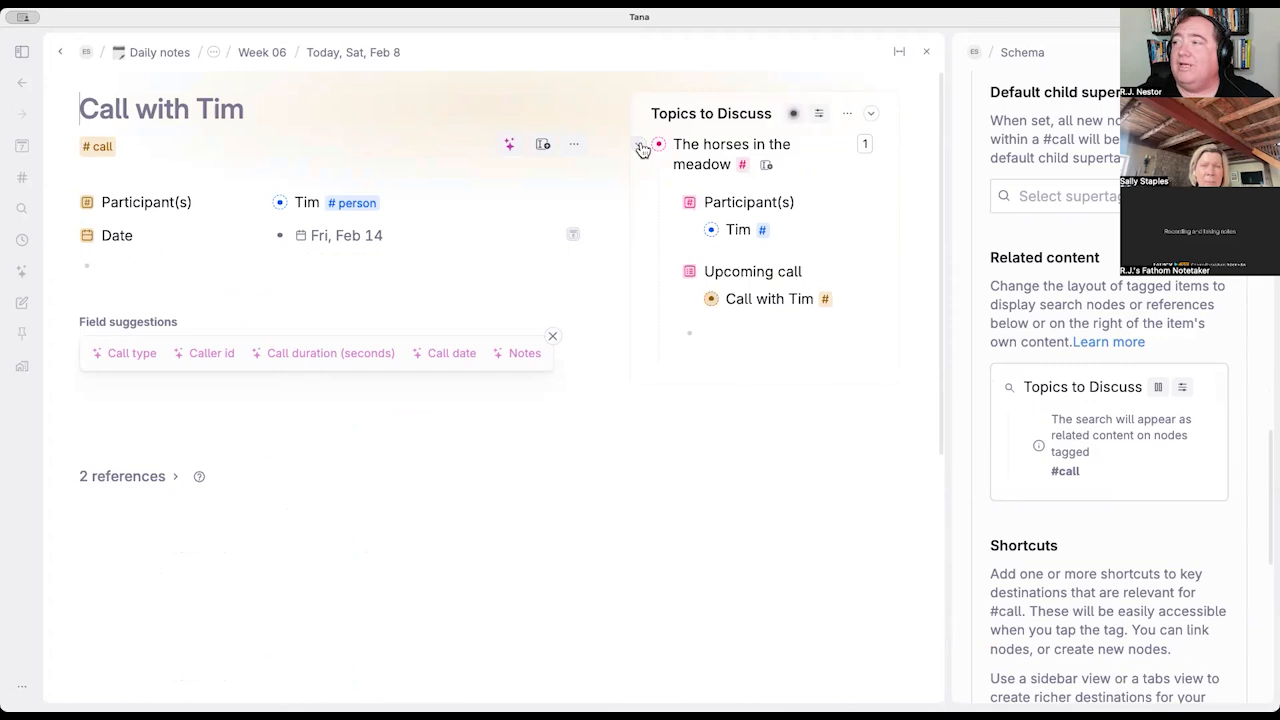
pyautogui.click(641, 146)
pyautogui.click(61, 53)
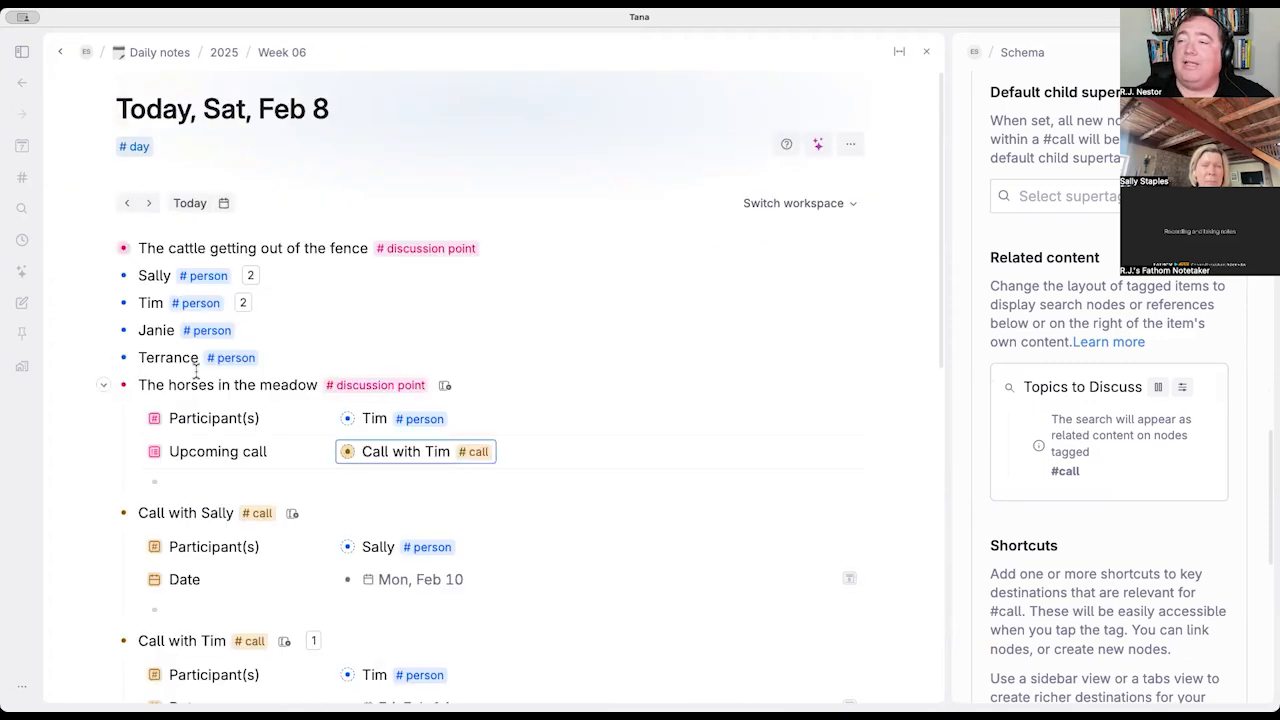
# Step: Add a "The dolphins in the cove" node tagged discussion point with the latest call's participant as its Participant(s) value
pyautogui.scroll(-5, 190, 364)
pyautogui.click(190, 364)
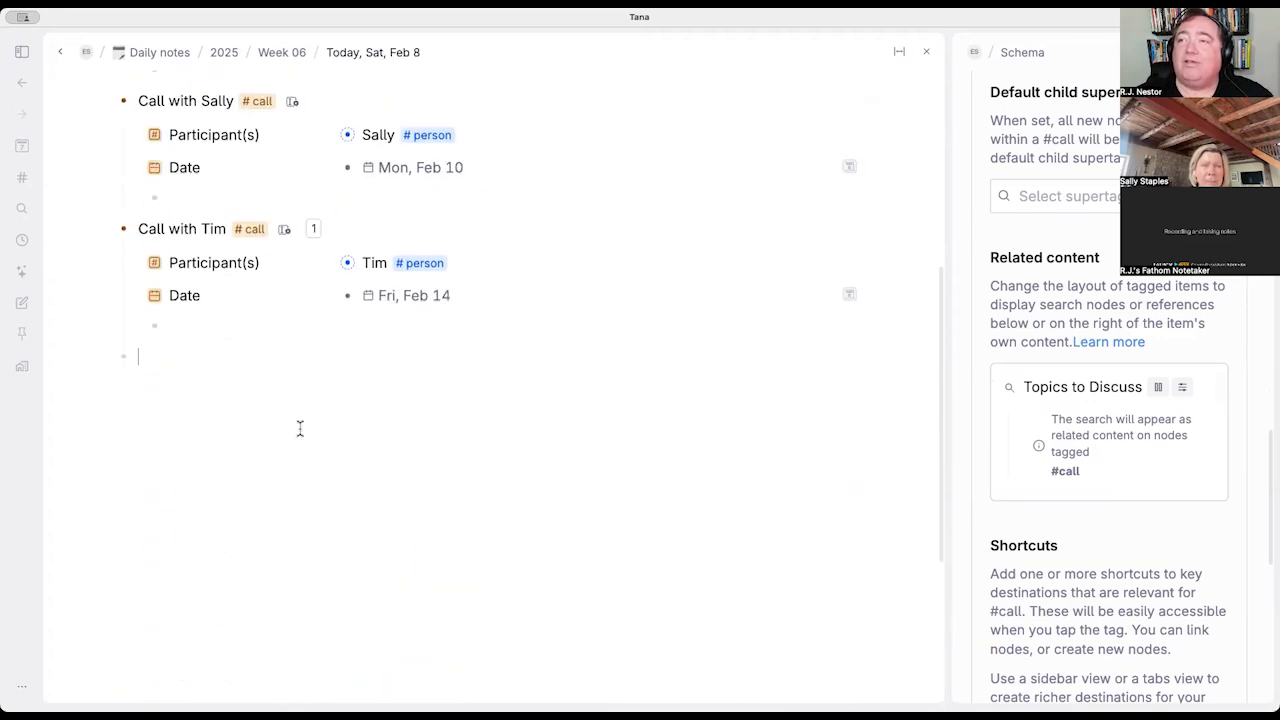
pyautogui.scroll(3, 300, 440)
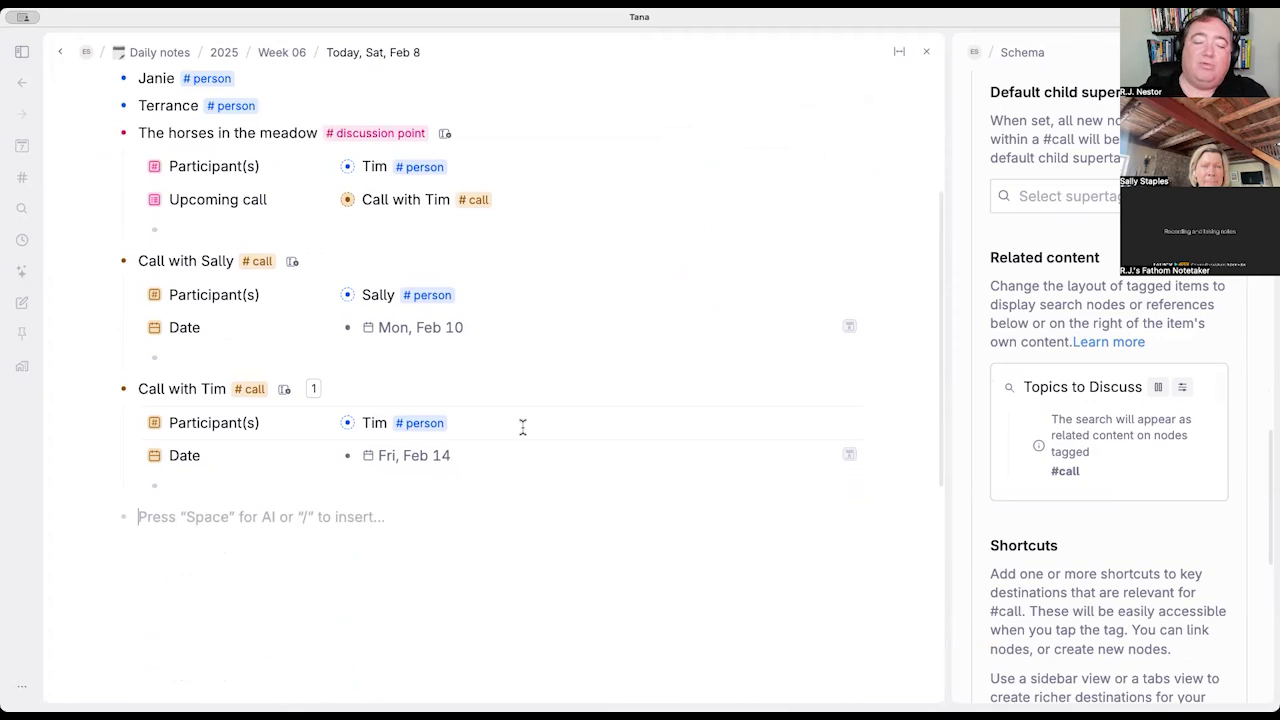
pyautogui.write('The dolphins in the cove#di')
pyautogui.press('Return')
pyautogui.press('Down')
pyautogui.write('Tim')
pyautogui.press('Return')
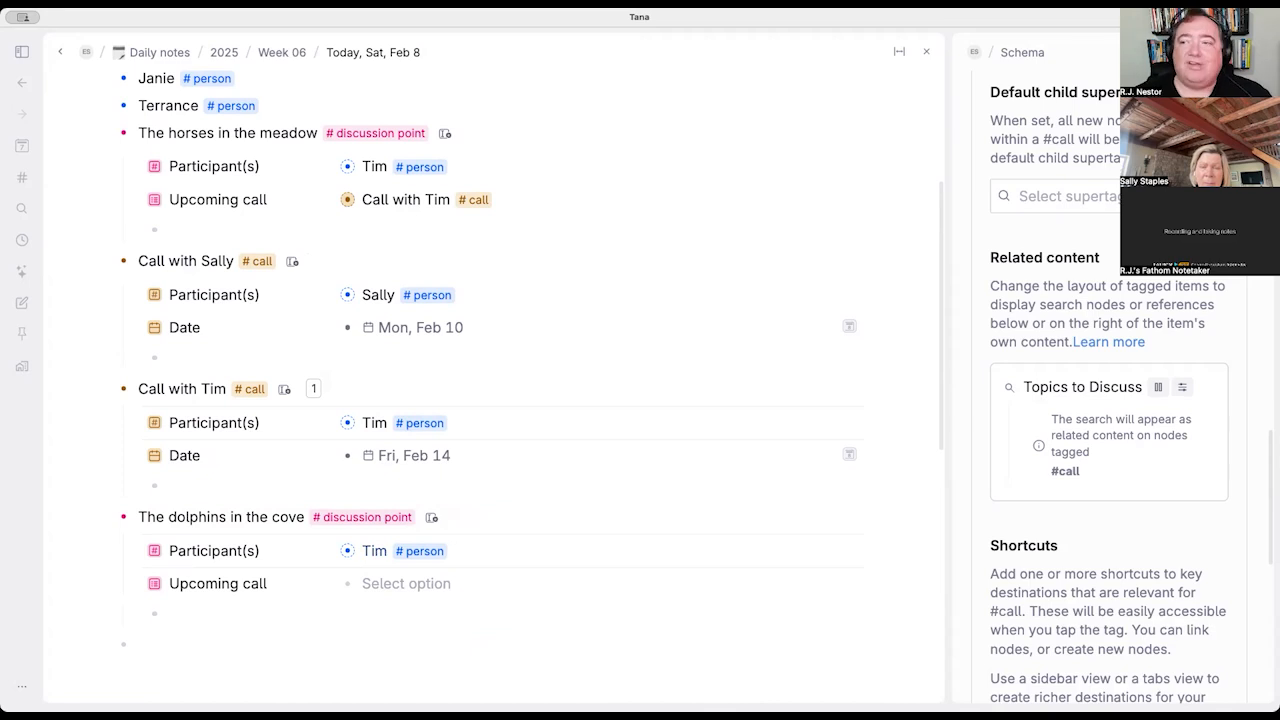
# Step: Open the call assigned to "The horses in the meadow" and examine its Topics to Discuss list
pyautogui.click(347, 200)
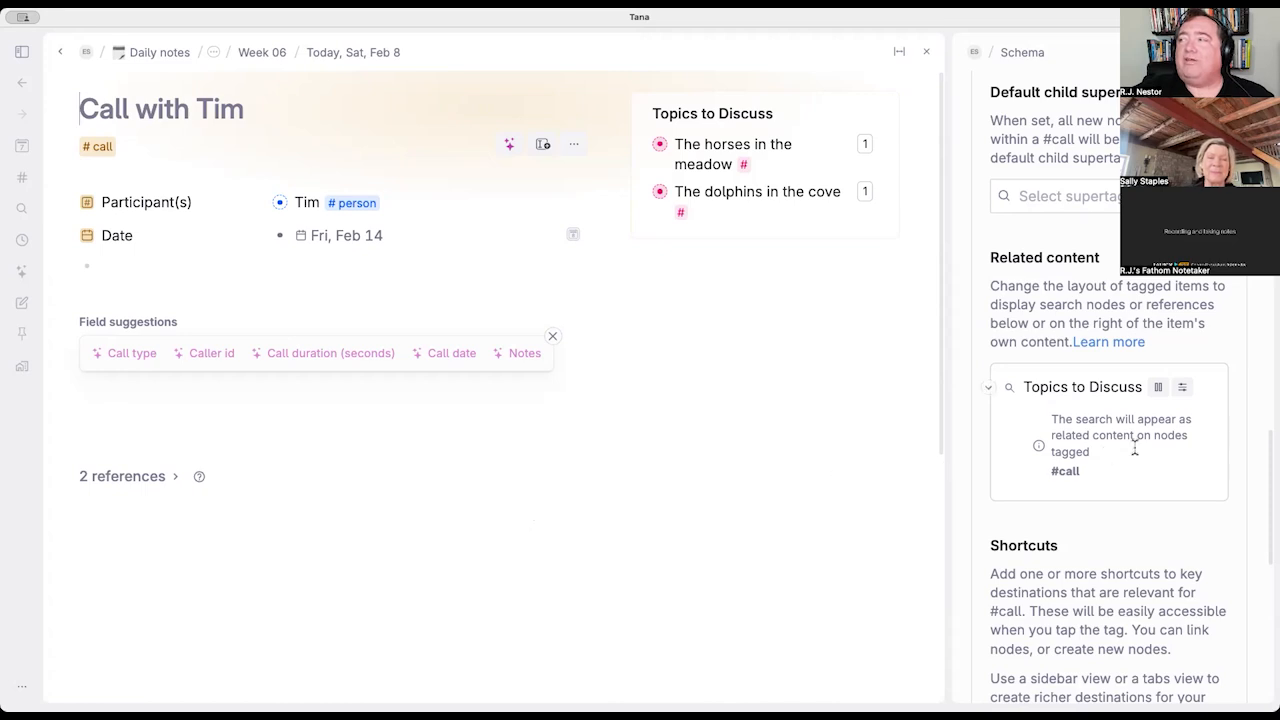
pyautogui.scroll(1, 1127, 452)
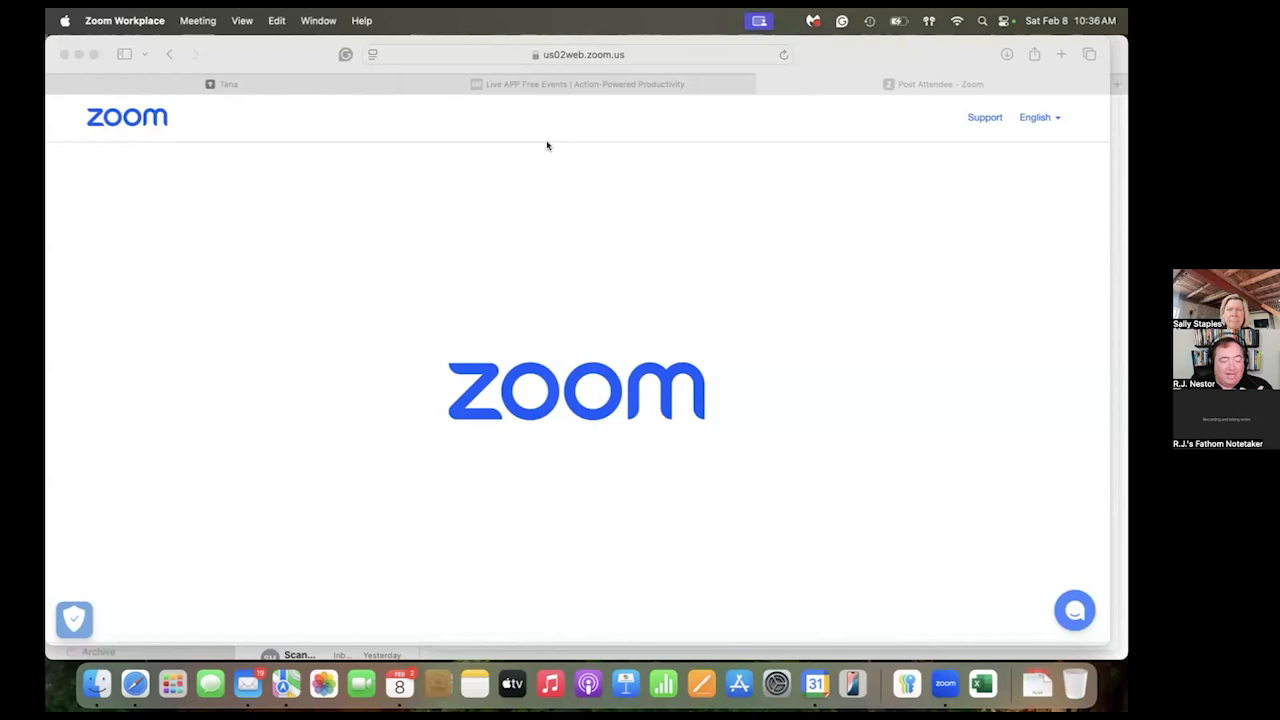
# Step: Switch to the Tana page in the Safari browser
pyautogui.click(262, 84)
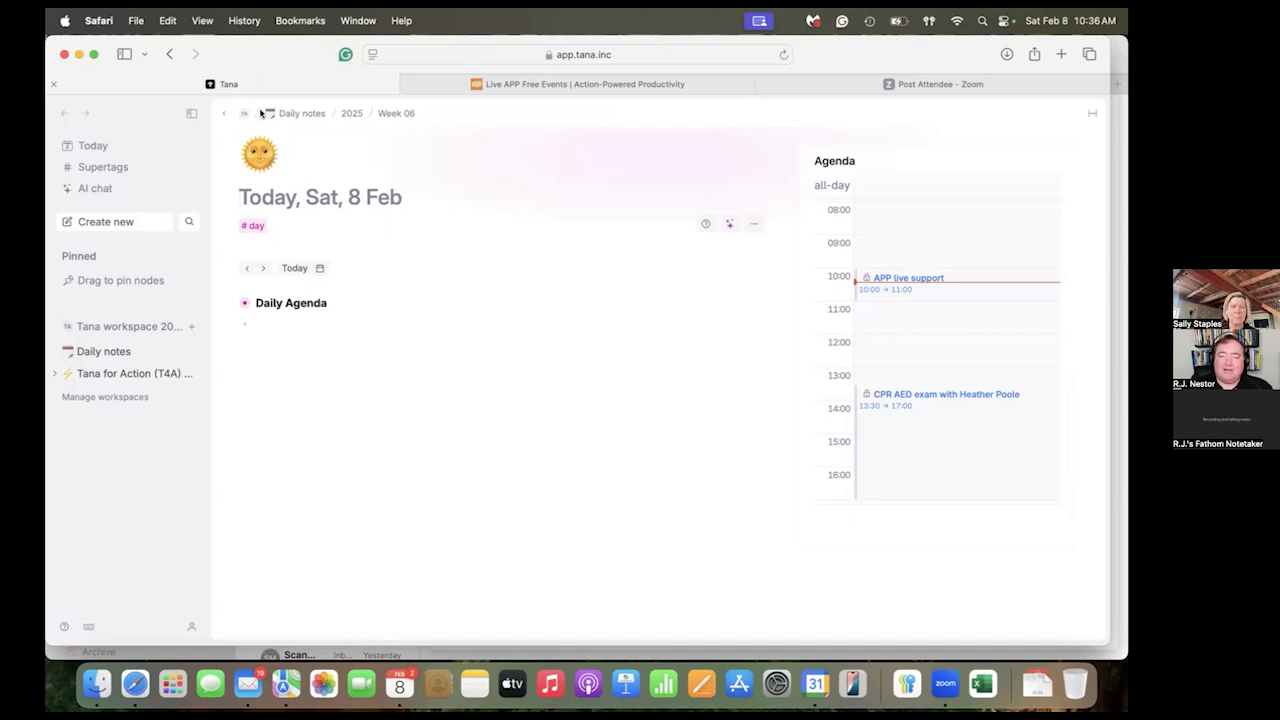
# Step: Add the Day Dashboard (T4A) extension to the day tag of today's note
pyautogui.click(255, 225)
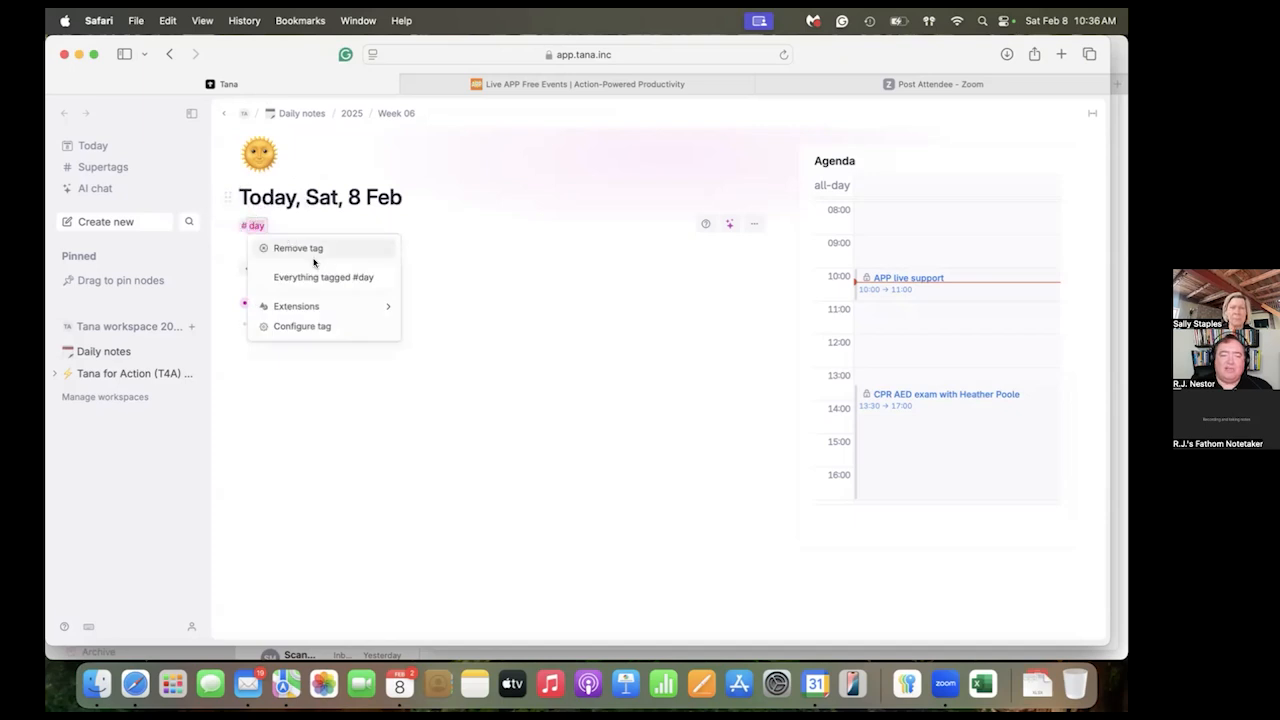
pyautogui.moveTo(387, 304)
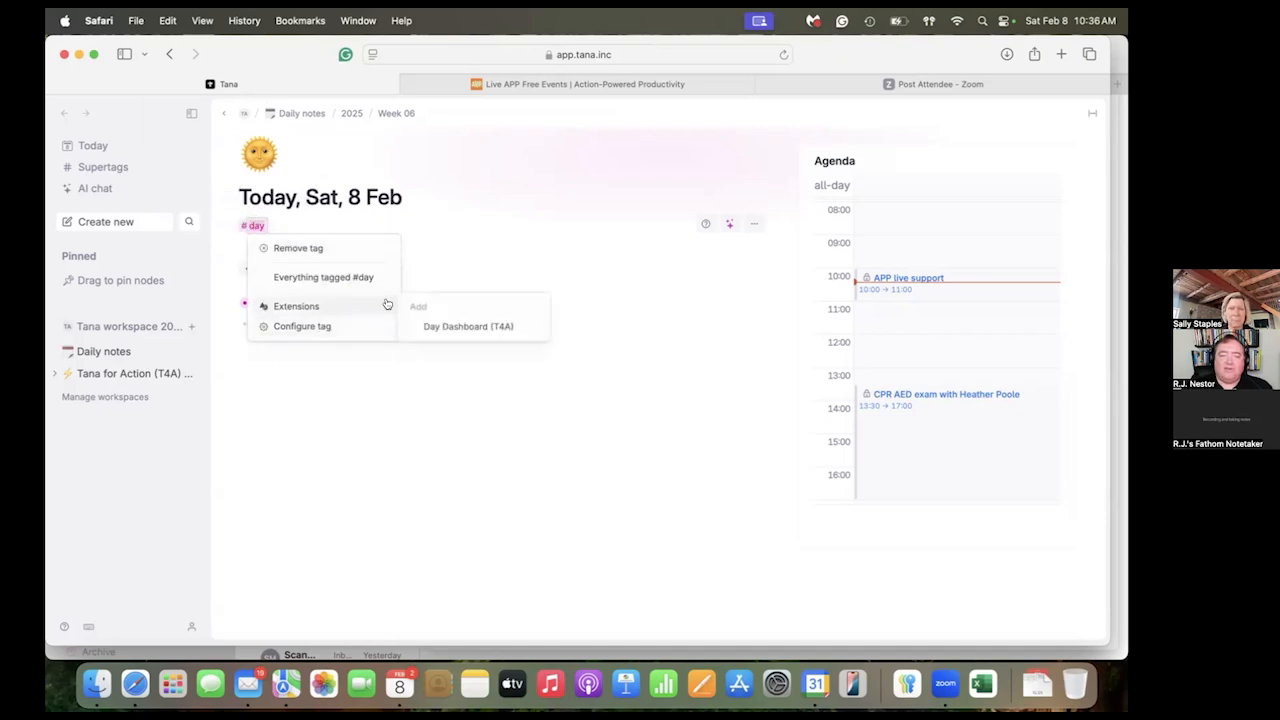
pyautogui.click(457, 327)
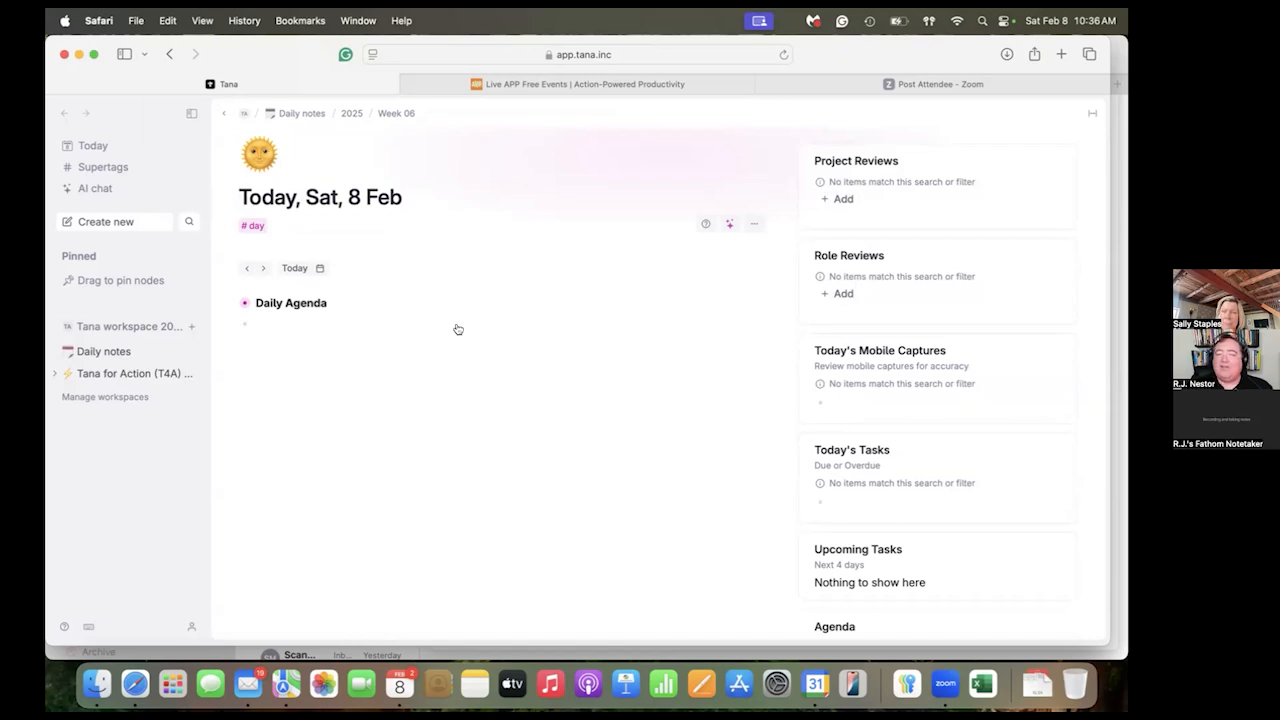
# Step: Remove the Day Dashboard (T4A) extension from the day tag
pyautogui.click(256, 225)
pyautogui.moveTo(391, 309)
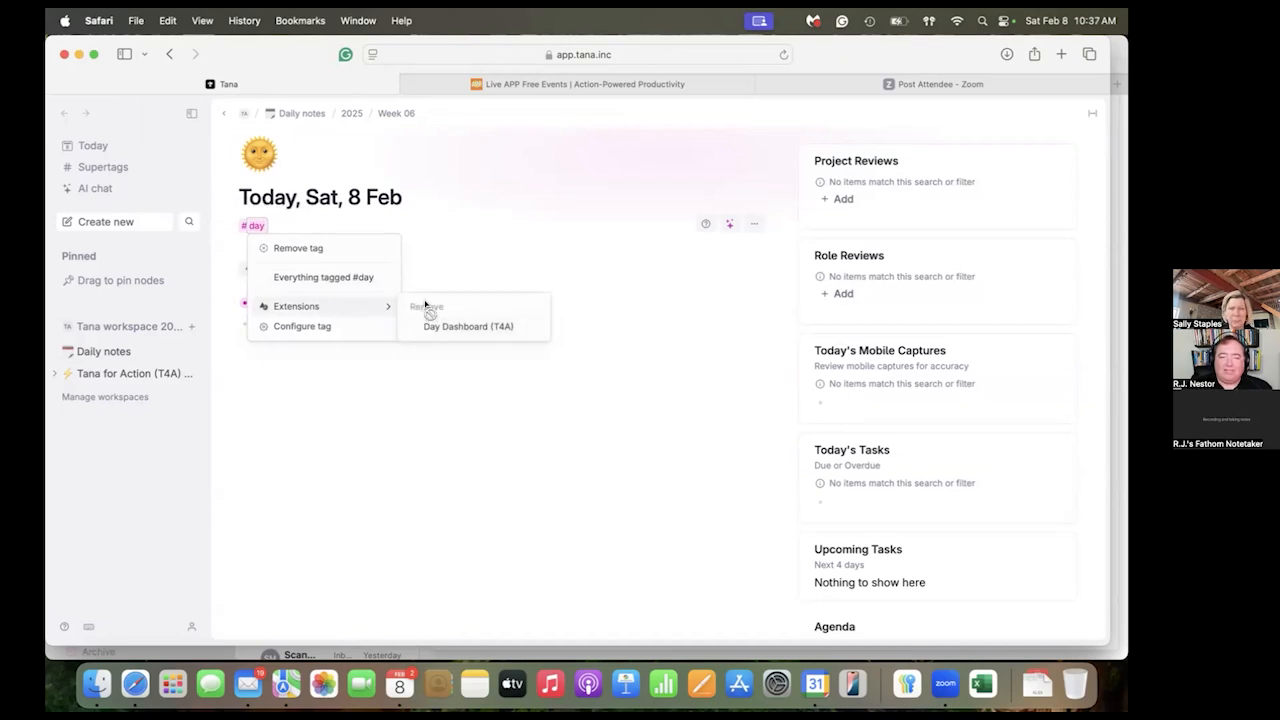
pyautogui.click(450, 327)
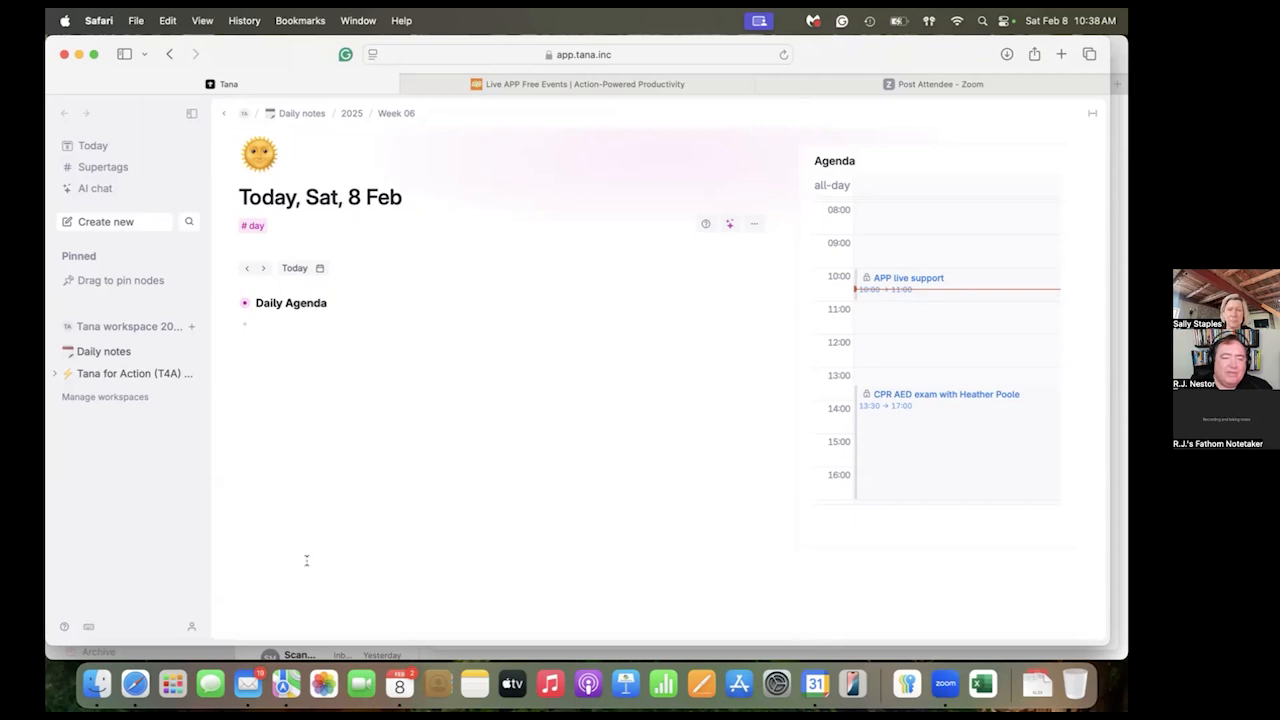
# Step: Open the Google Calendar settings in the user settings
pyautogui.click(191, 626)
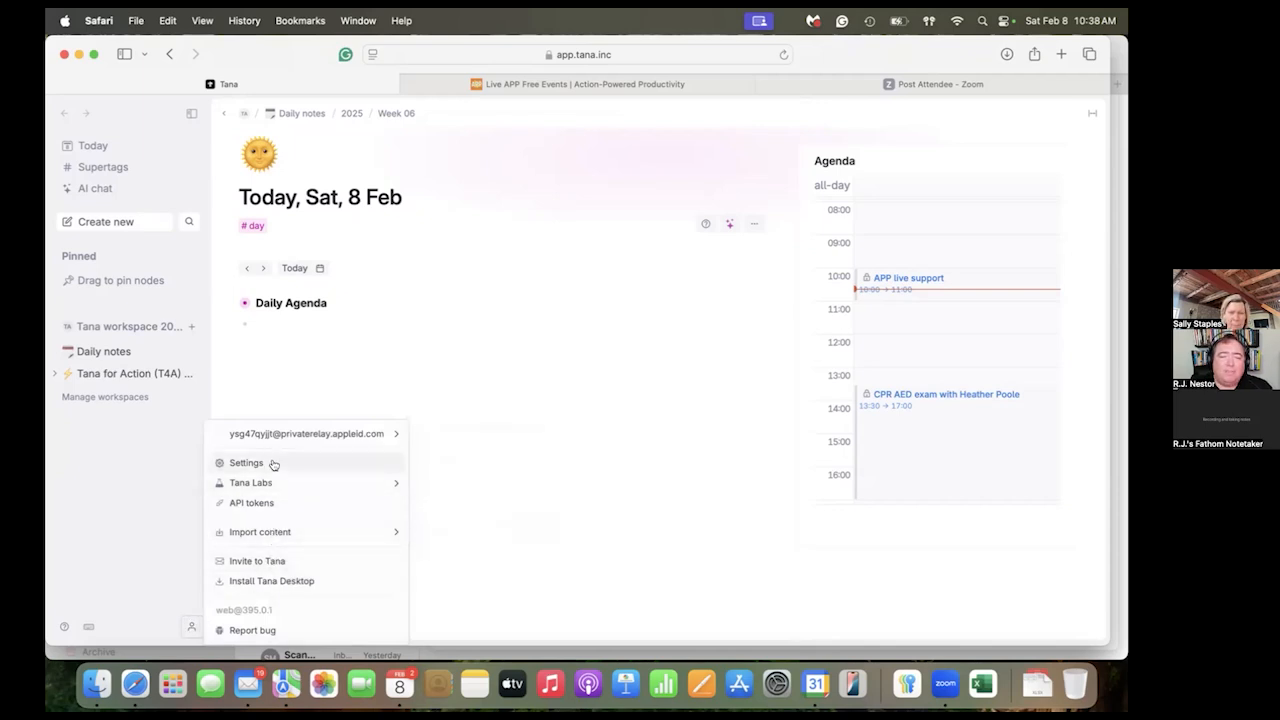
pyautogui.click(343, 460)
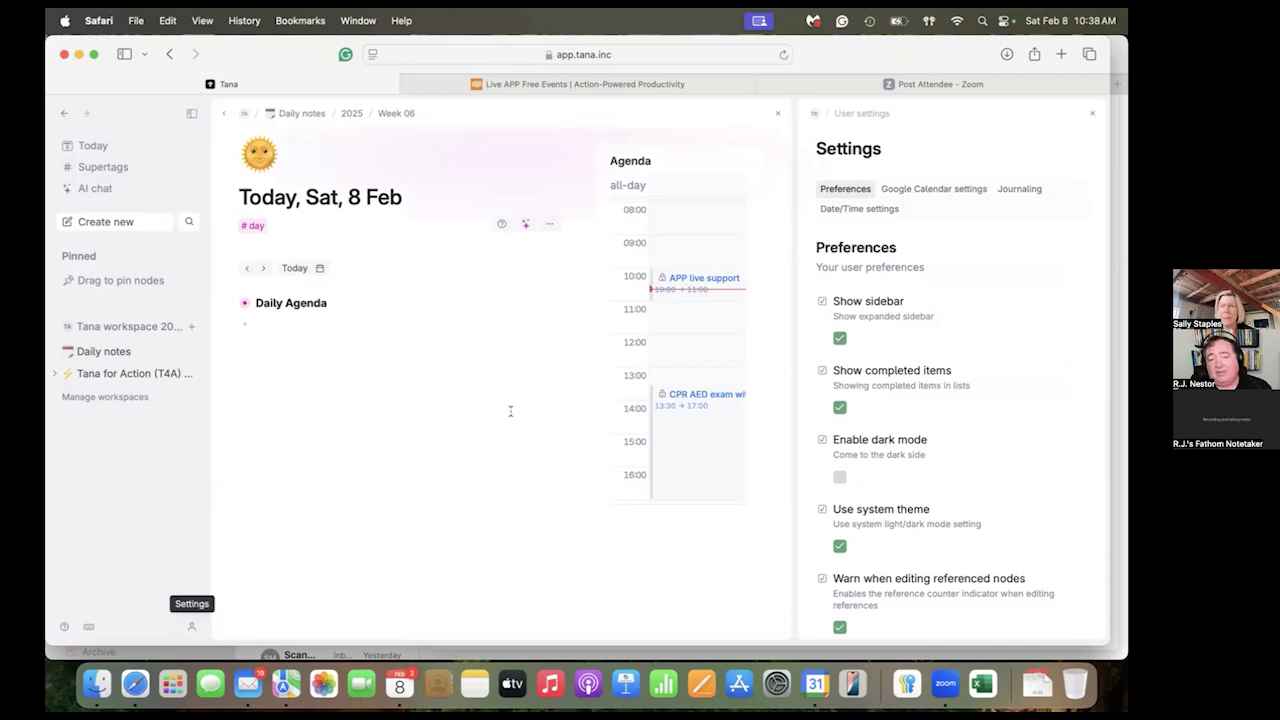
pyautogui.click(905, 189)
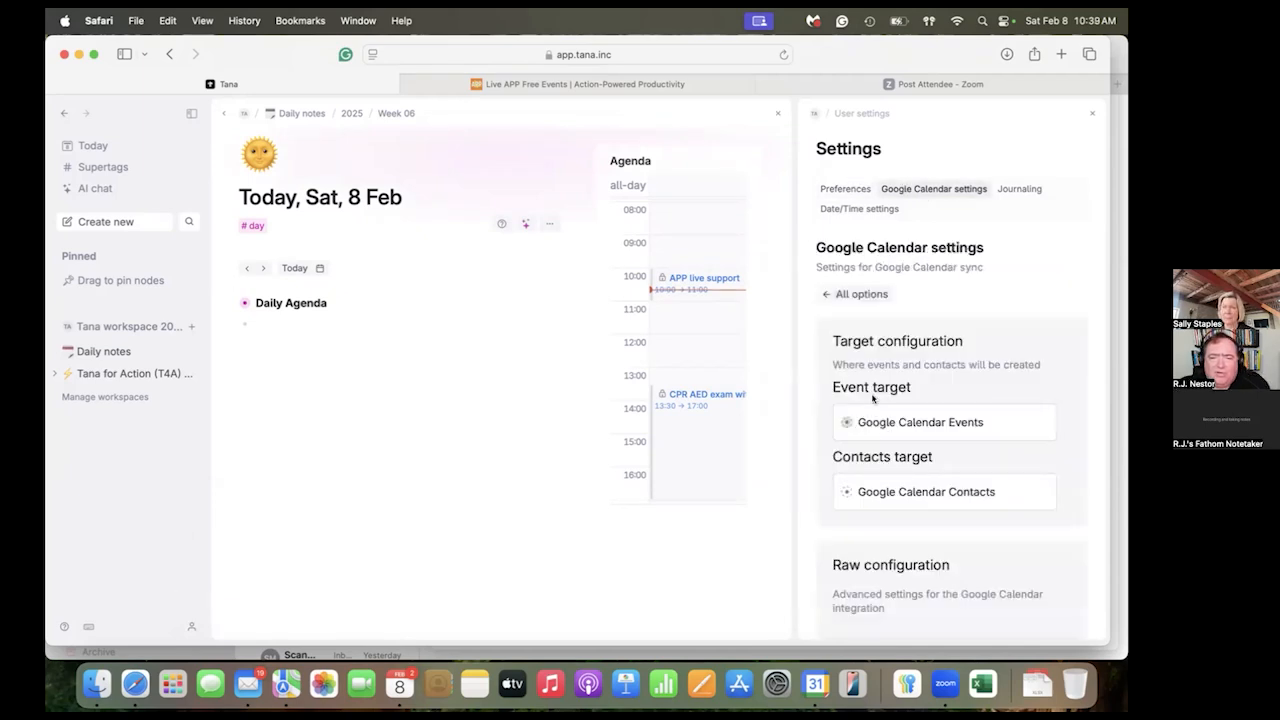
# Step: Examine the calendar sync's raw configuration, from the attendee fields and event classification table to the event destination and enabled calendars
pyautogui.scroll(-5, 893, 493)
pyautogui.scroll(-2, 893, 497)
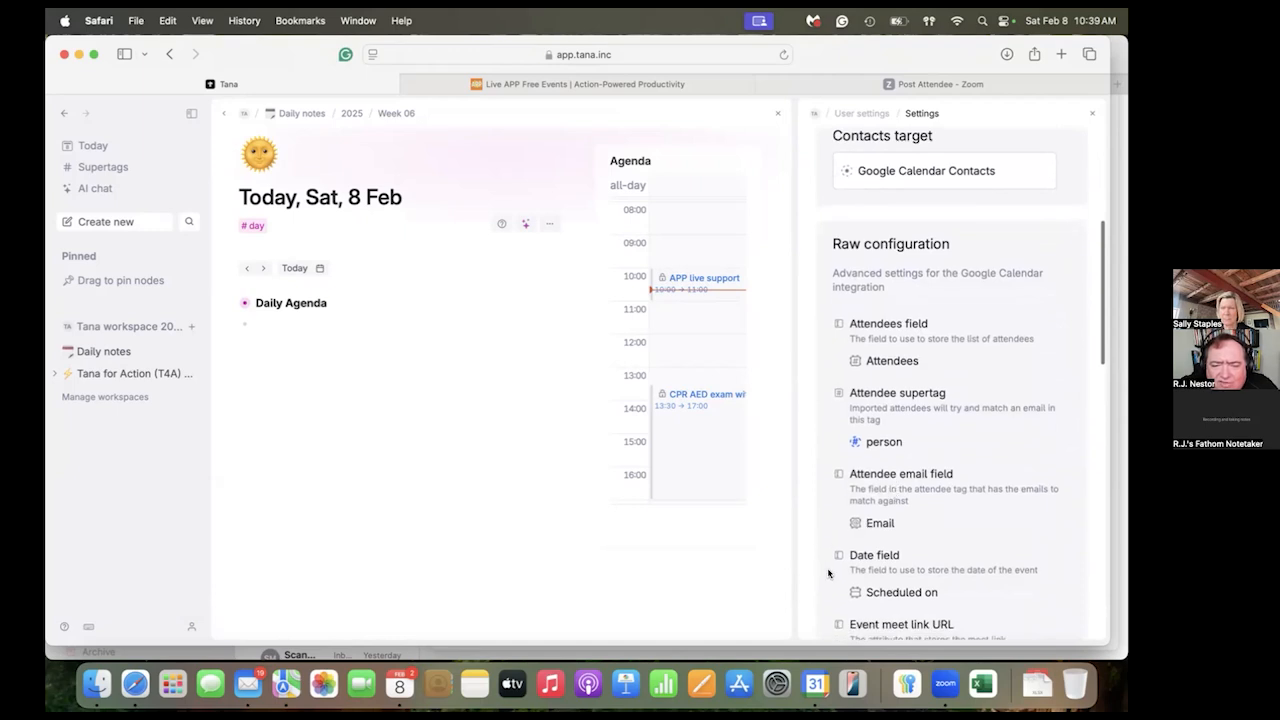
pyautogui.scroll(-4, 828, 573)
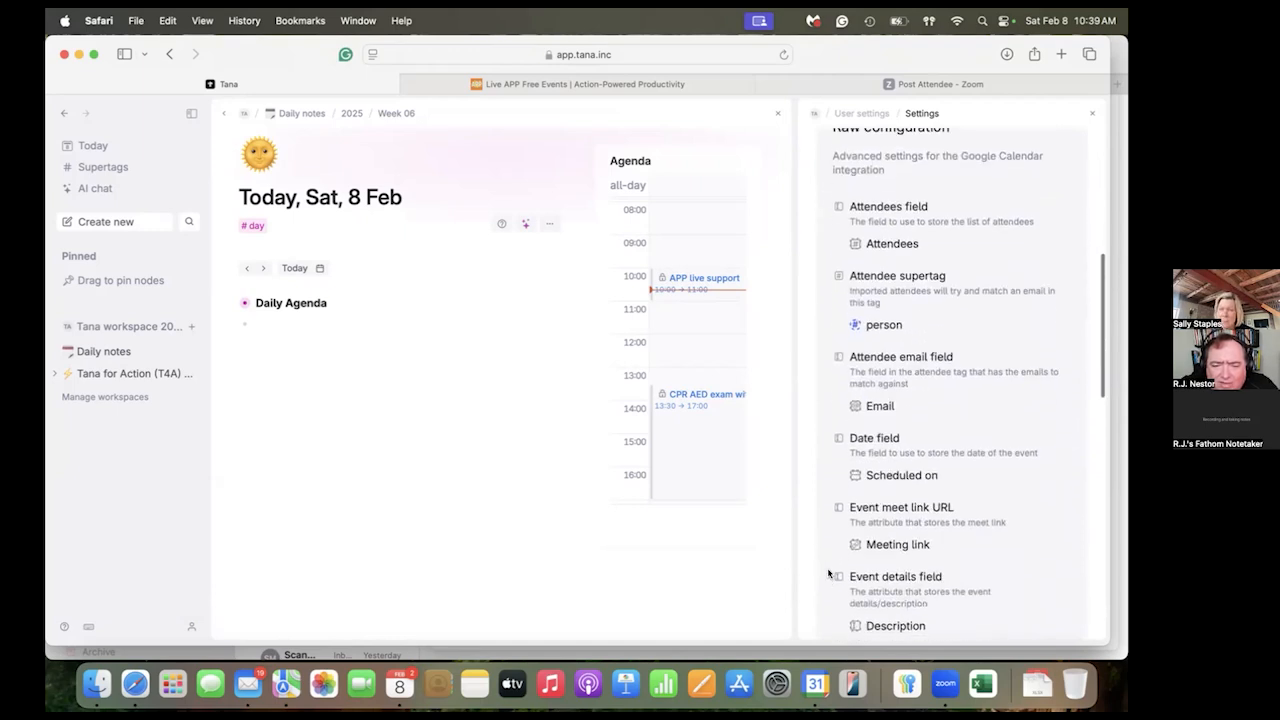
pyautogui.scroll(-3, 828, 573)
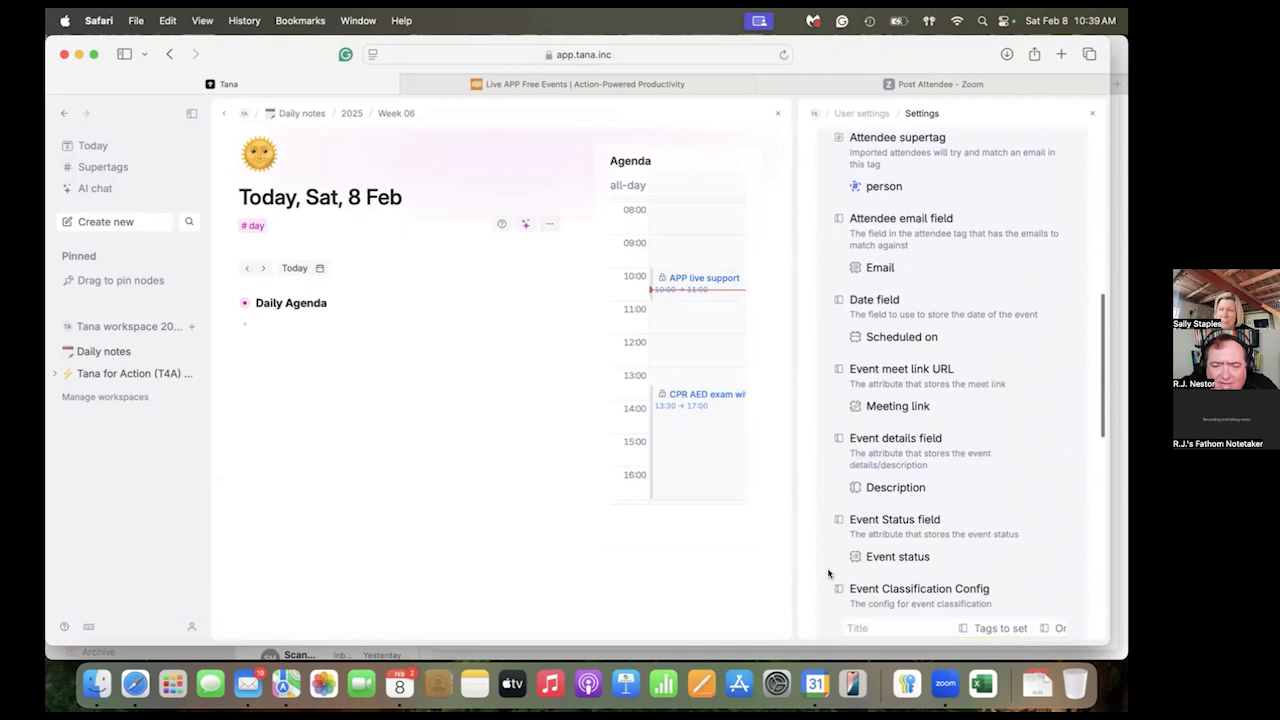
pyautogui.scroll(-1, 828, 573)
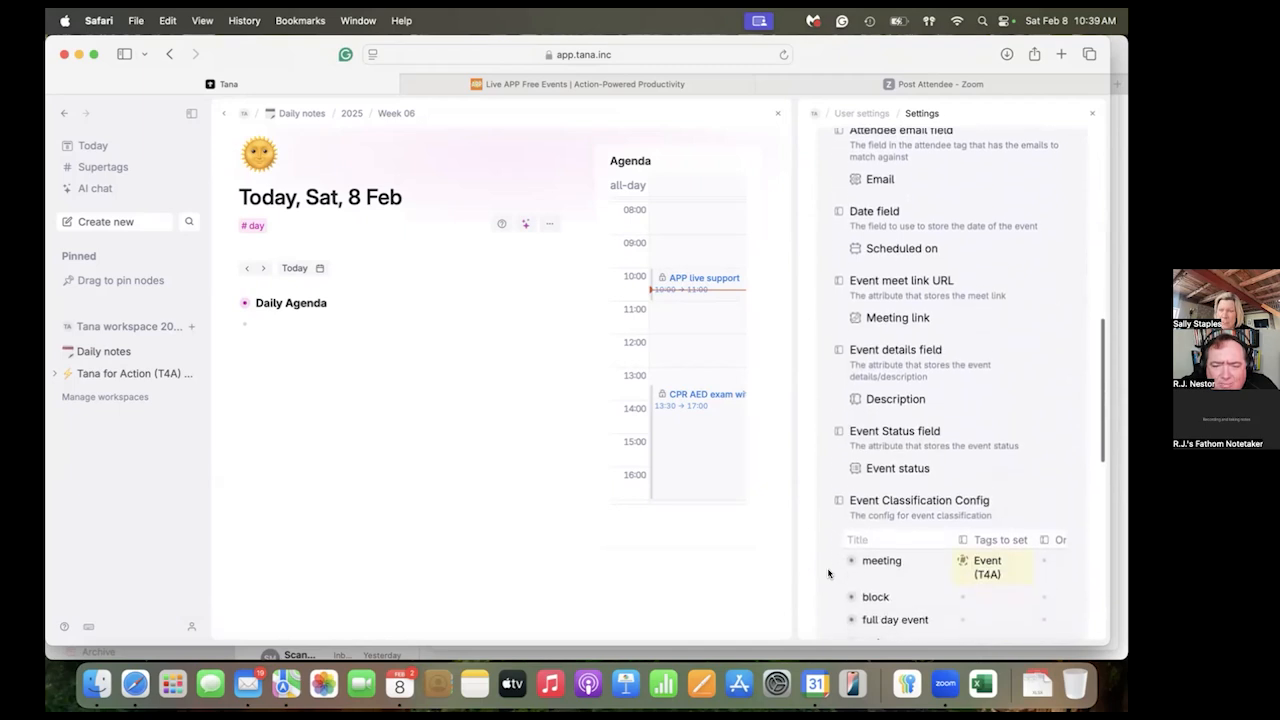
pyautogui.scroll(1, 828, 573)
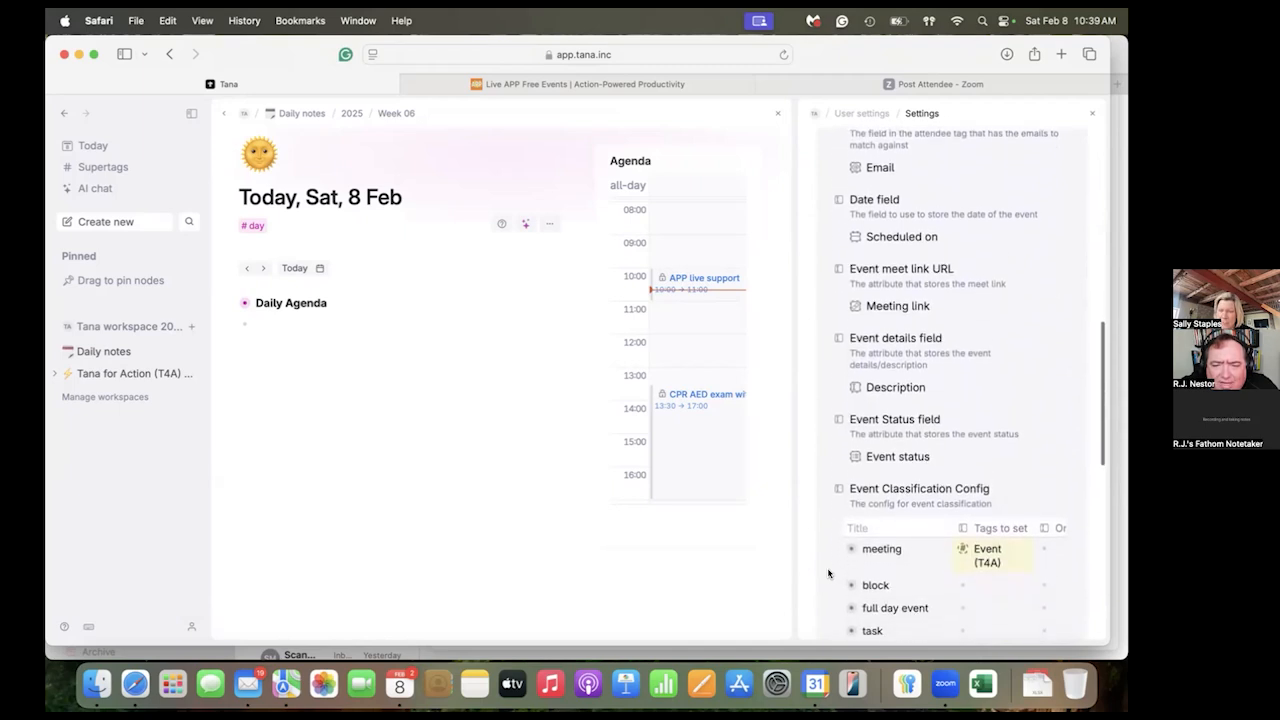
pyautogui.scroll(-2, 840, 577)
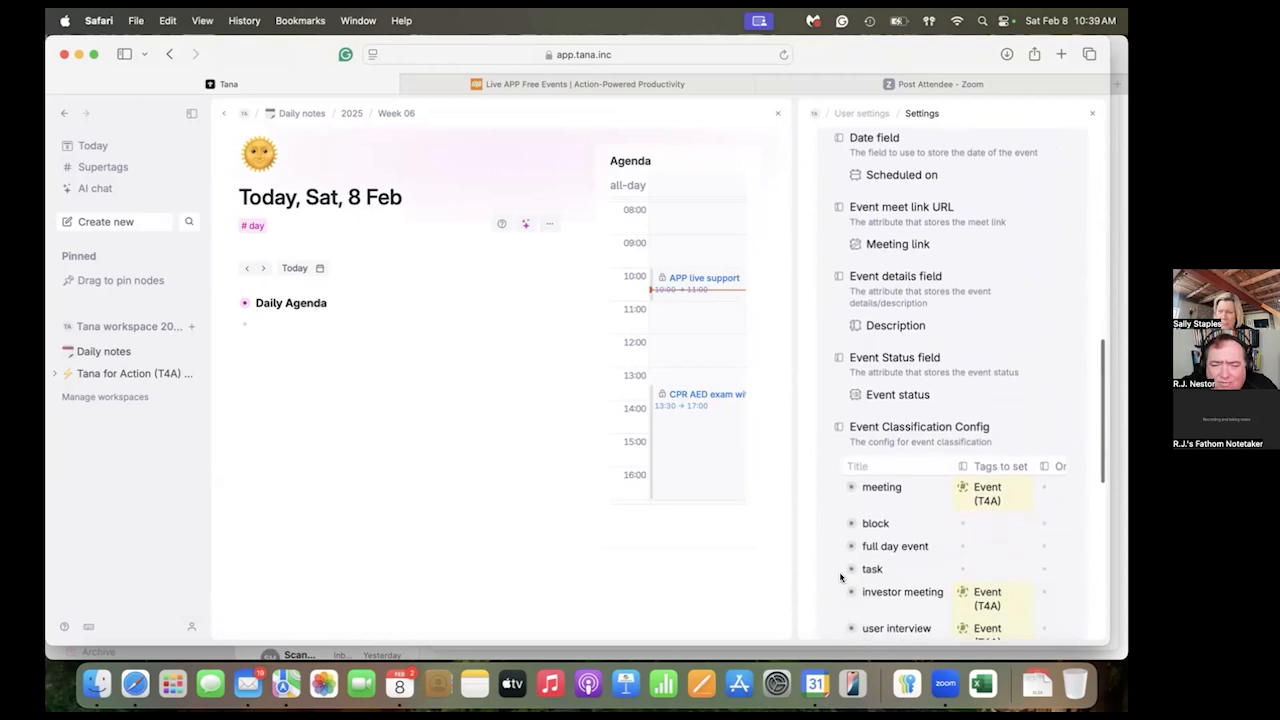
pyautogui.scroll(-1, 840, 577)
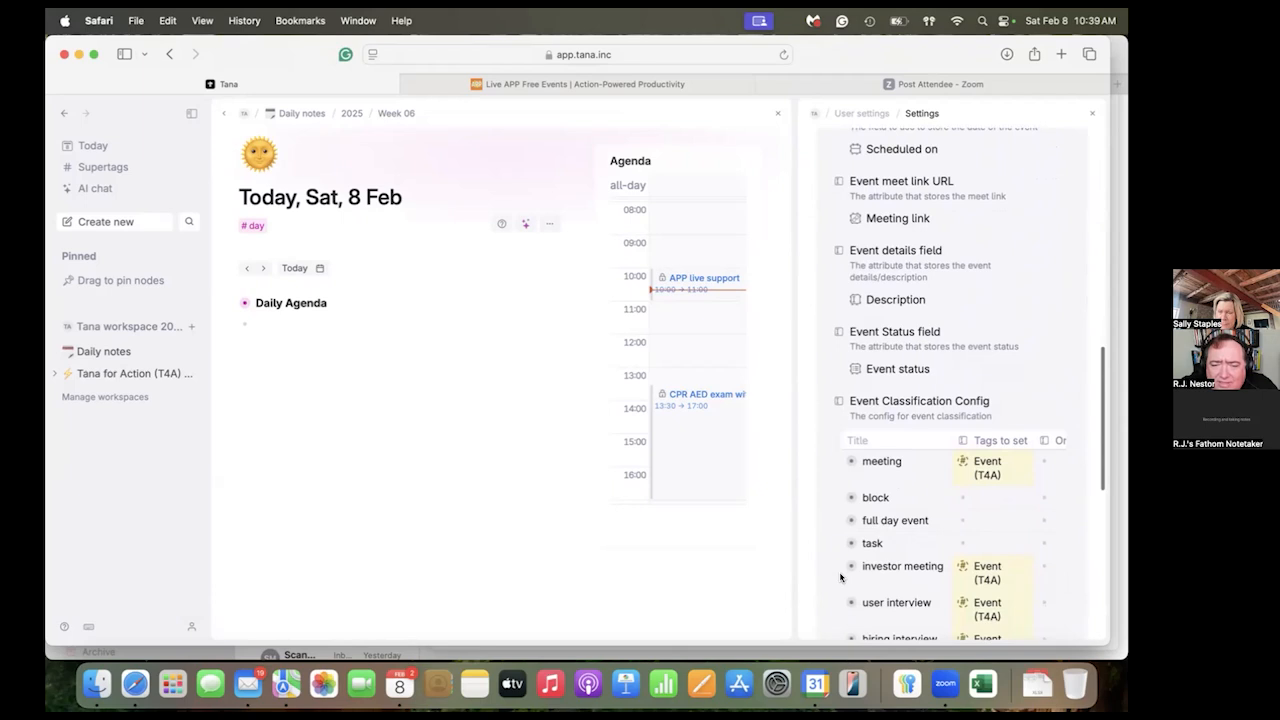
pyautogui.scroll(-3, 840, 577)
pyautogui.scroll(-3, 840, 577)
pyautogui.scroll(-3, 840, 577)
pyautogui.scroll(-1, 840, 577)
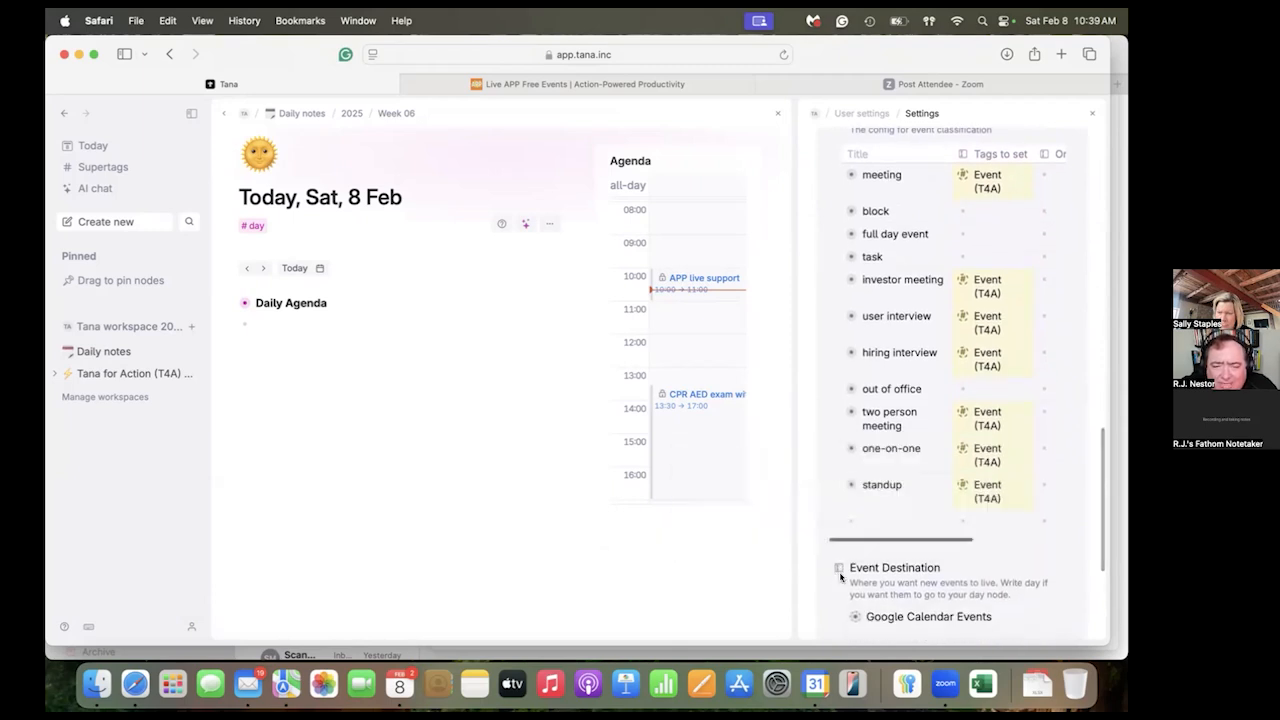
pyautogui.scroll(-1, 840, 577)
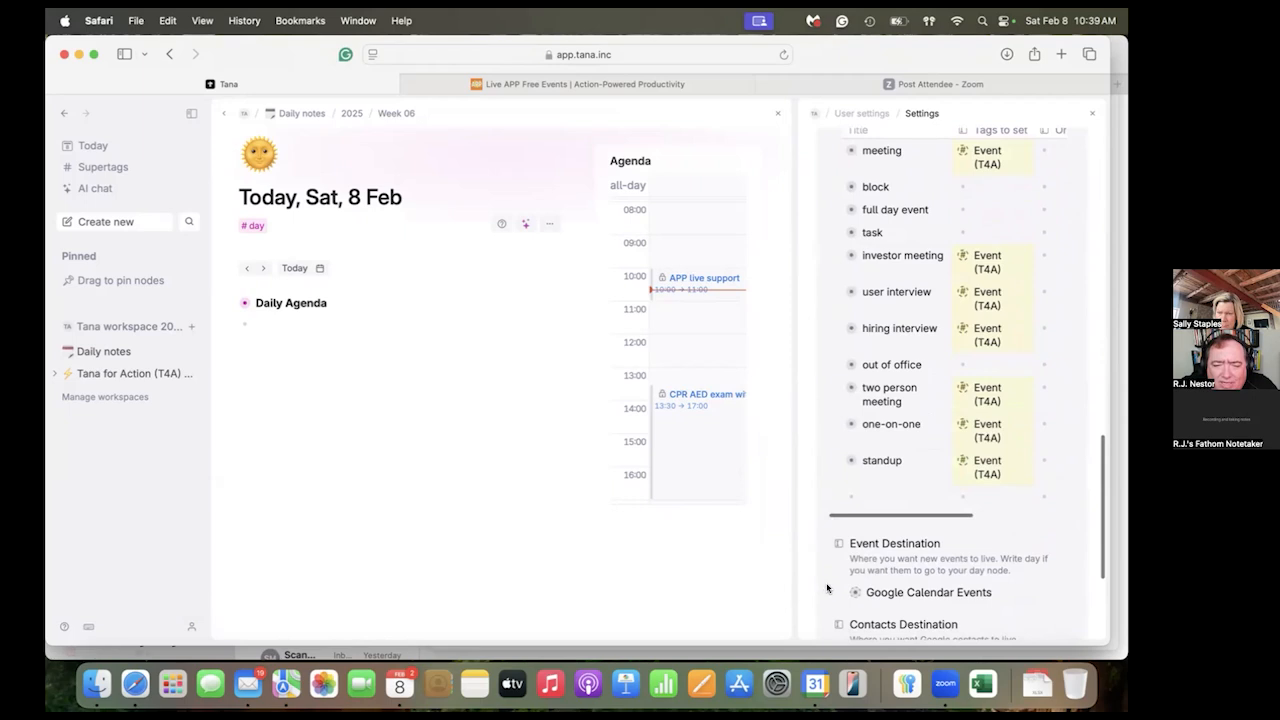
pyautogui.scroll(-2, 827, 588)
pyautogui.scroll(-5, 827, 588)
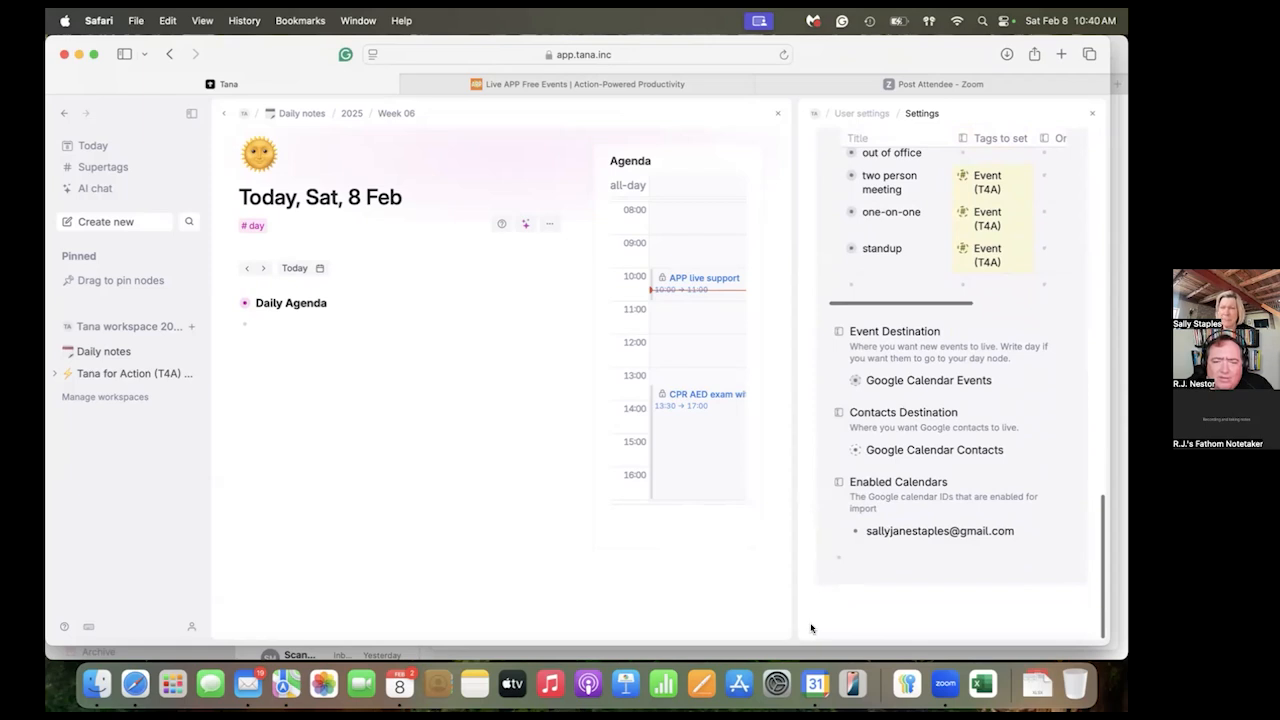
# Step: Go back through the raw configuration and review the event classification, date and attendee field mappings
pyautogui.scroll(10, 817, 479)
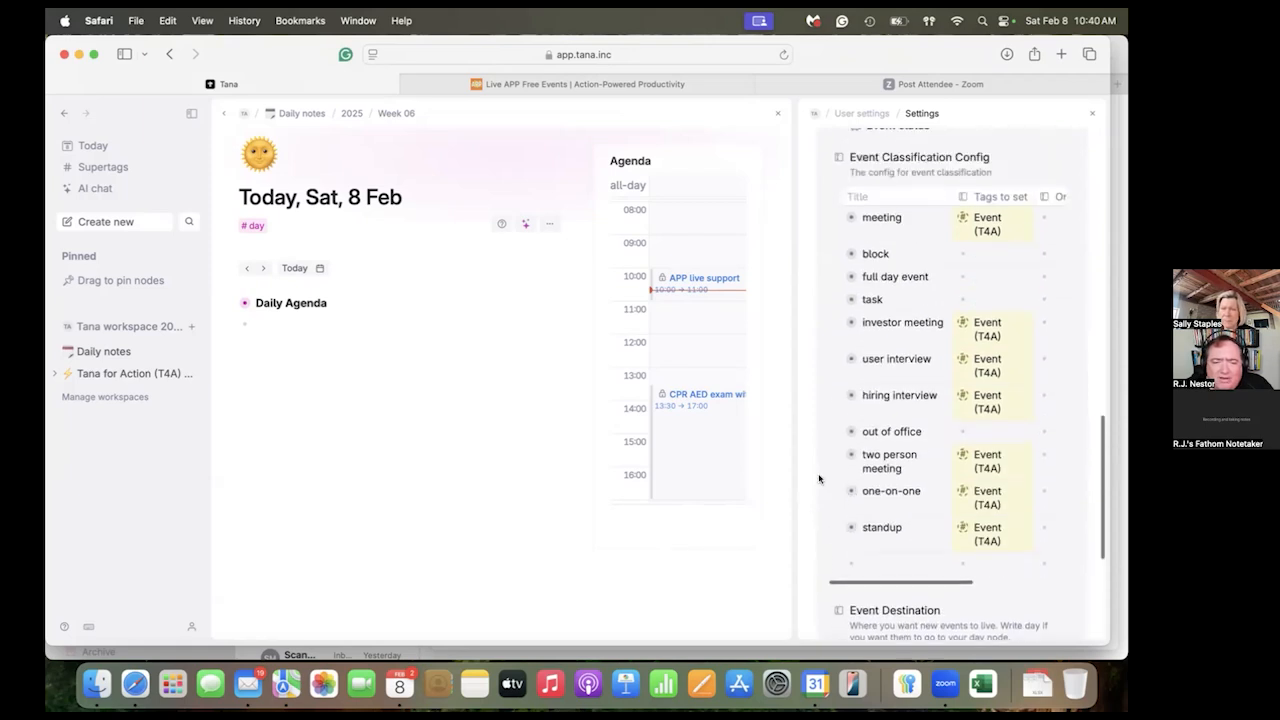
pyautogui.scroll(5, 818, 479)
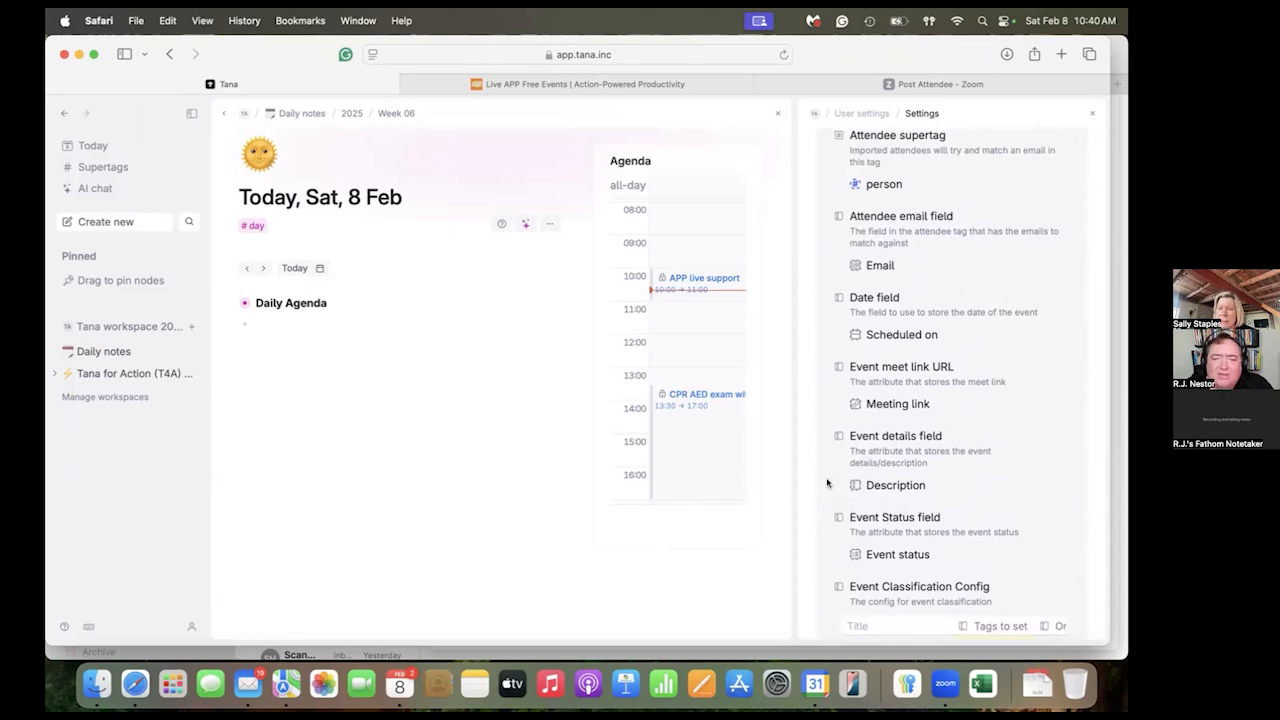
pyautogui.scroll(5, 828, 497)
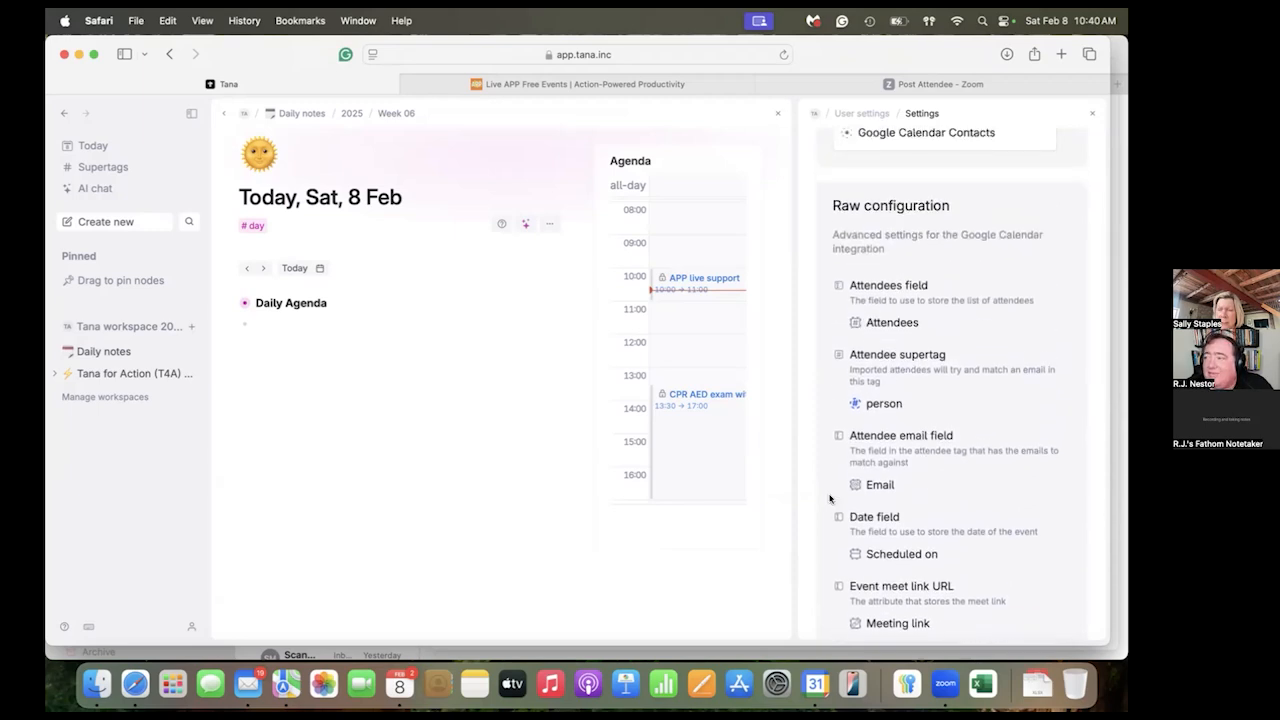
pyautogui.scroll(1, 829, 497)
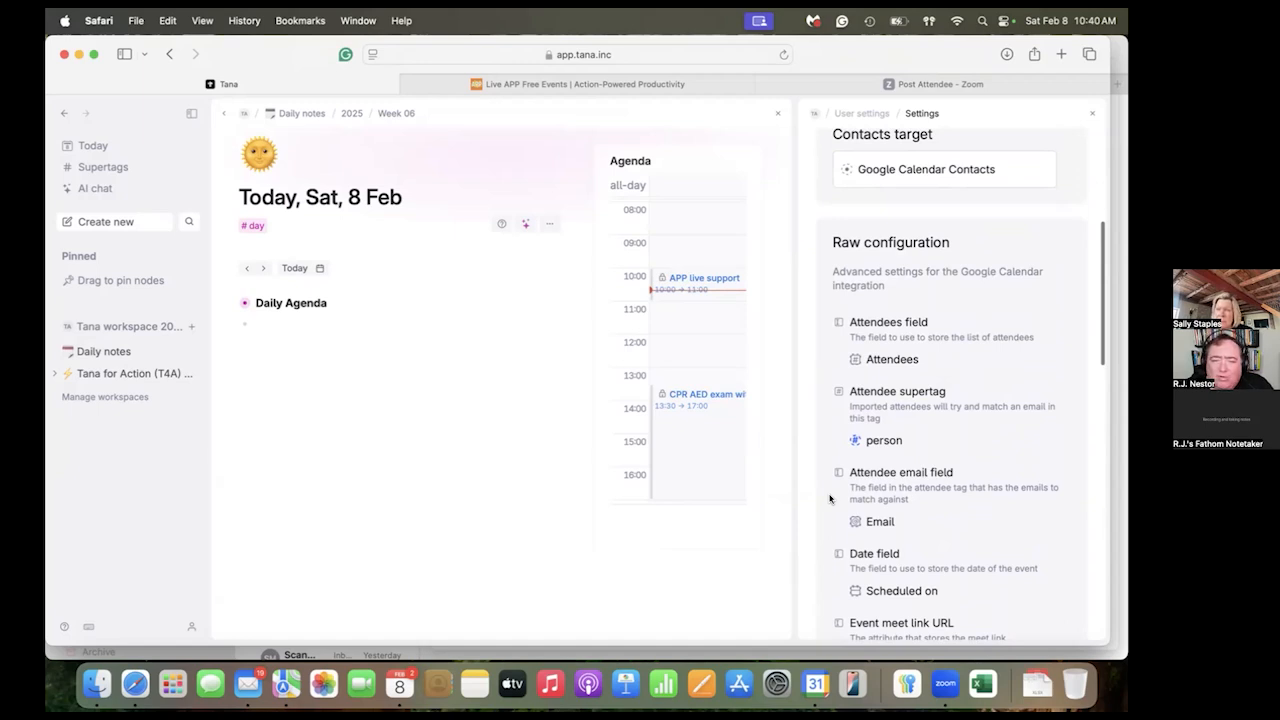
pyautogui.scroll(-1, 829, 499)
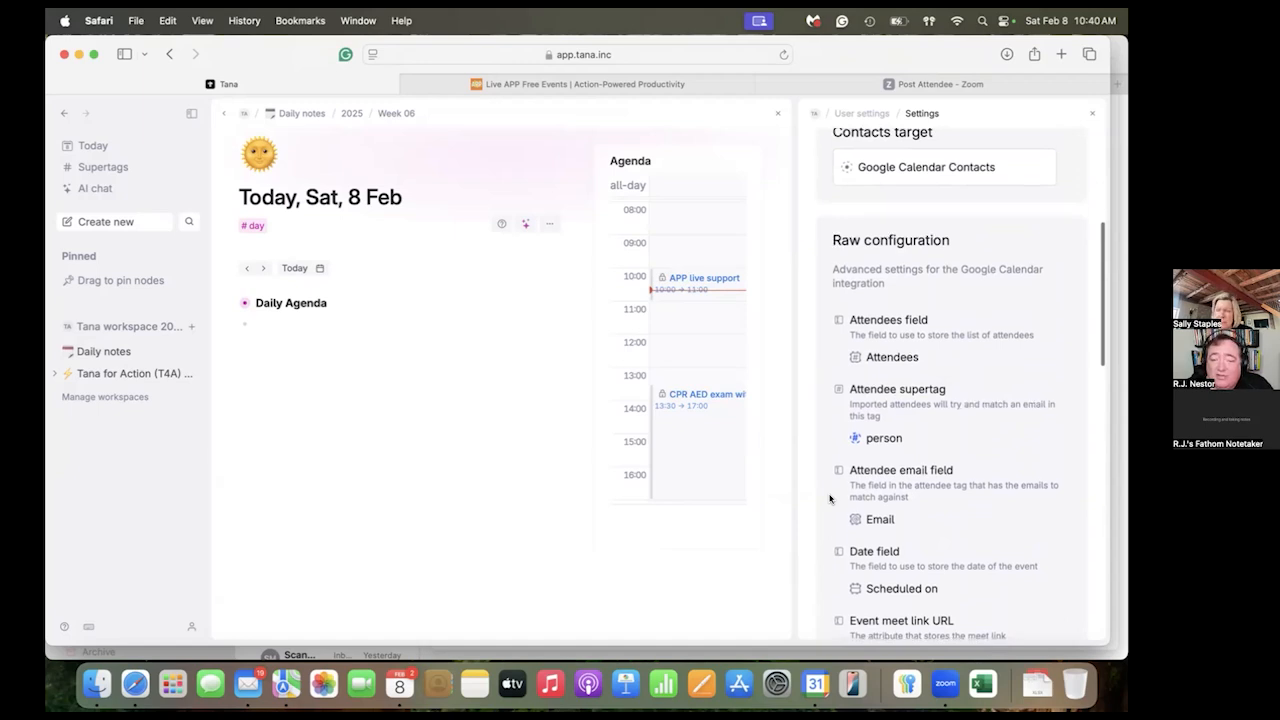
pyautogui.scroll(-3, 829, 499)
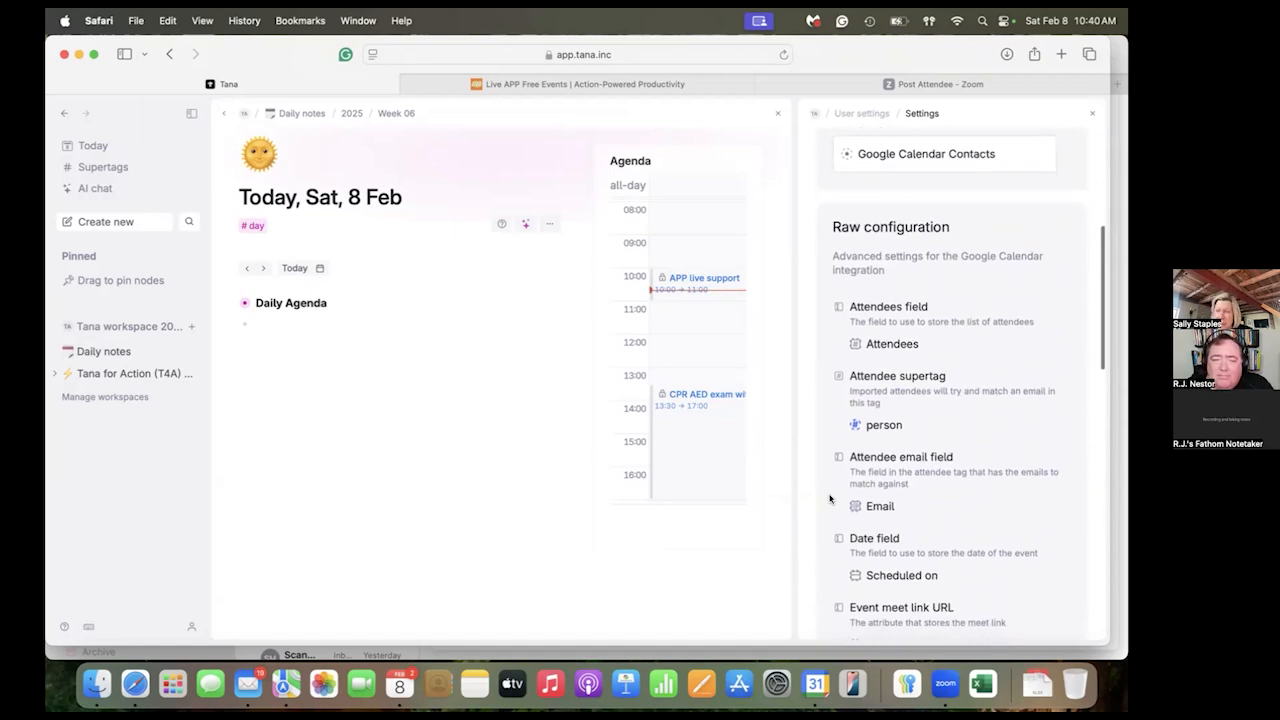
pyautogui.scroll(-1, 829, 499)
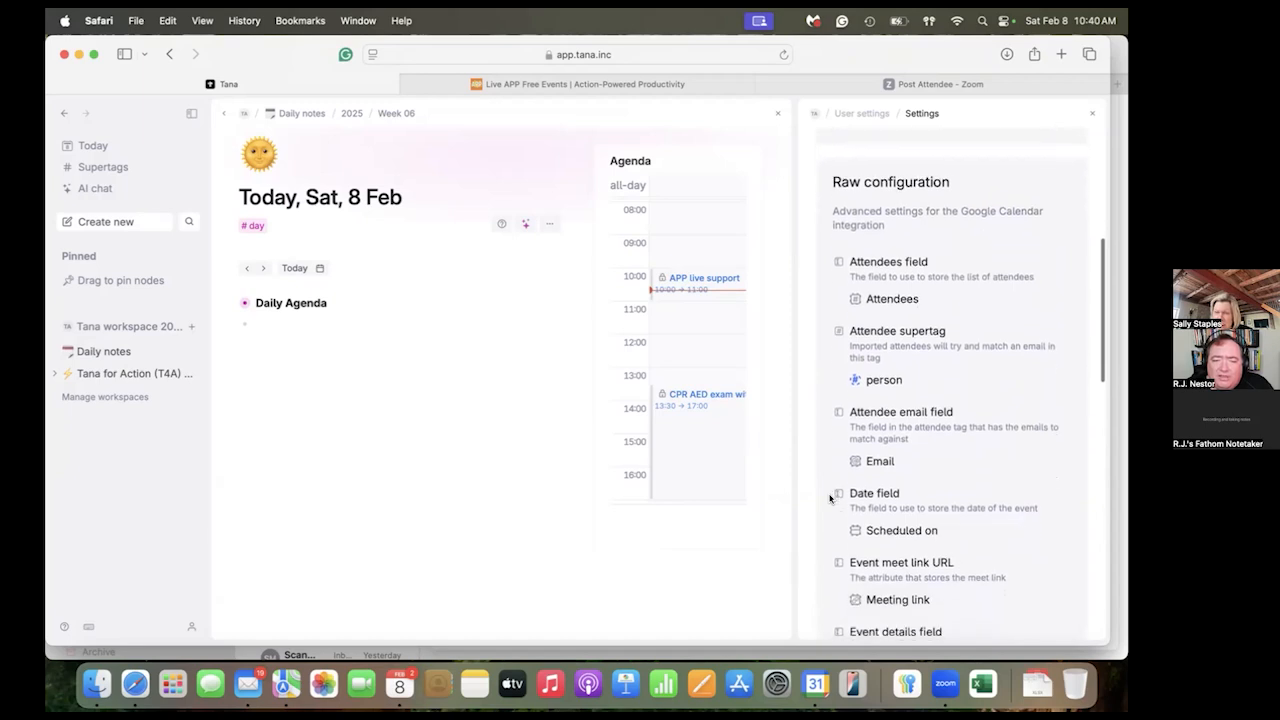
pyautogui.scroll(4, 829, 499)
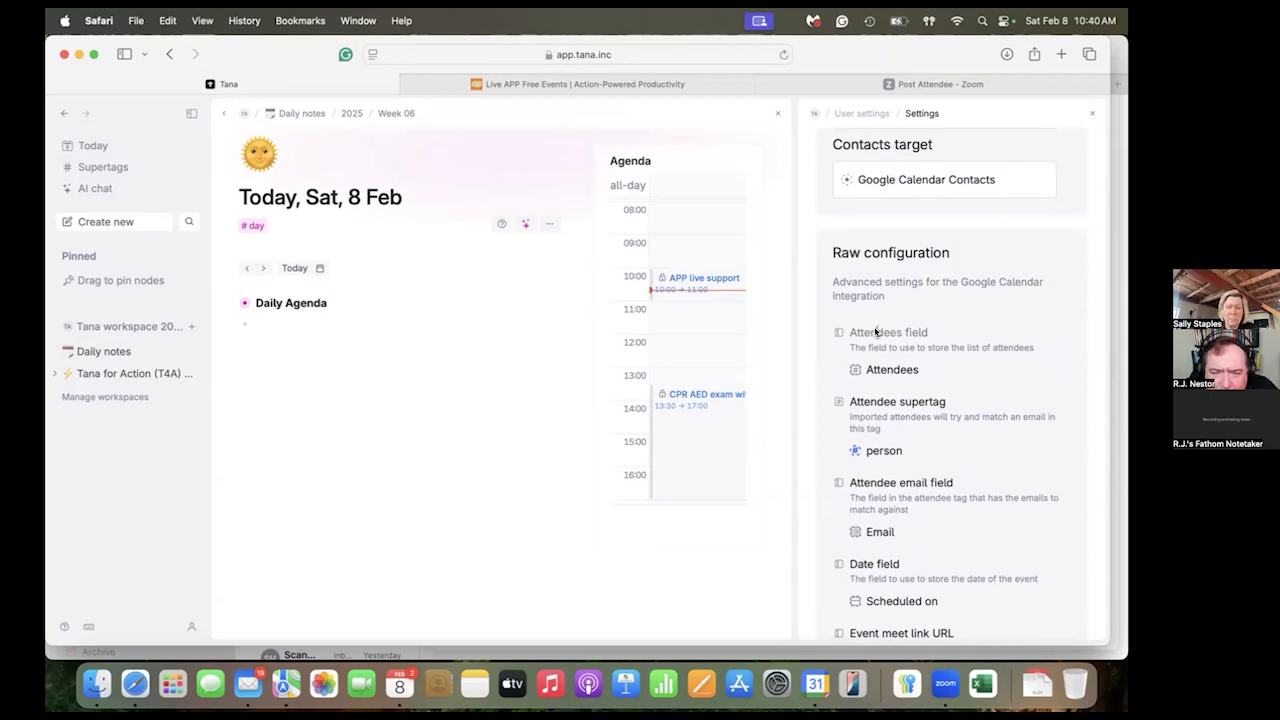
# Step: Try to add an event supertag field above the Attendees field in the raw configuration
pyautogui.press('Return')
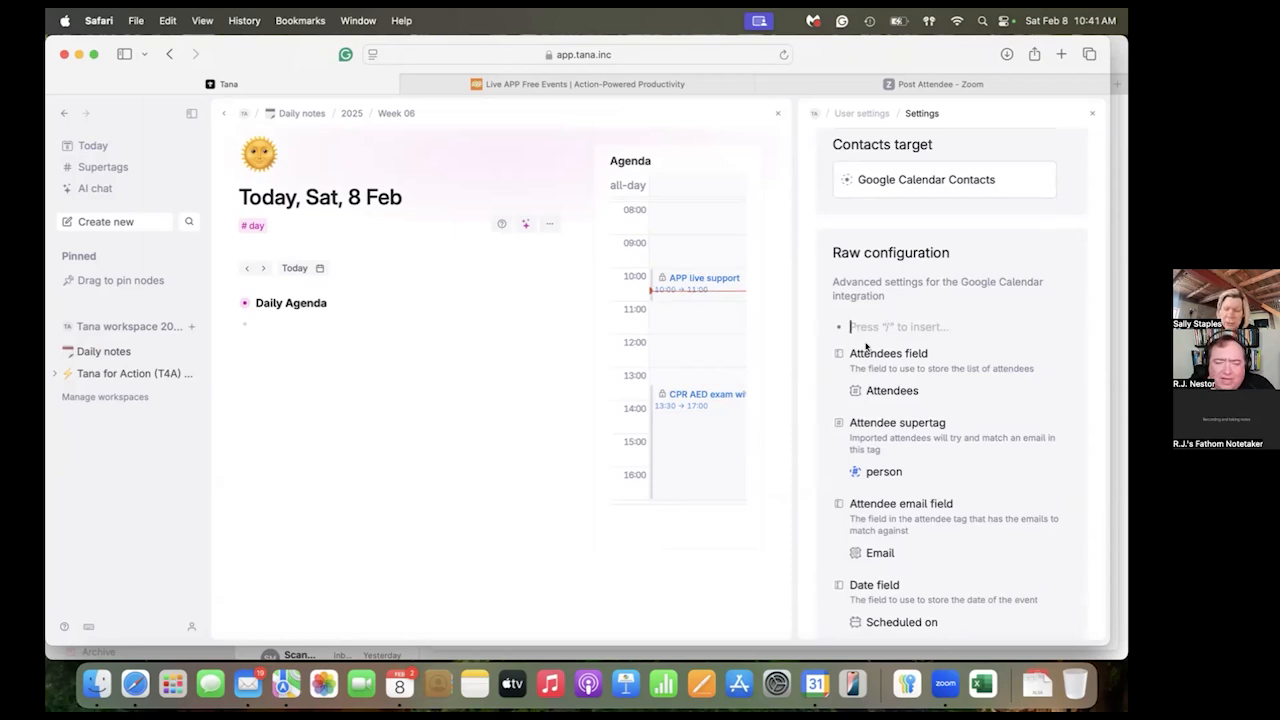
pyautogui.write('>')
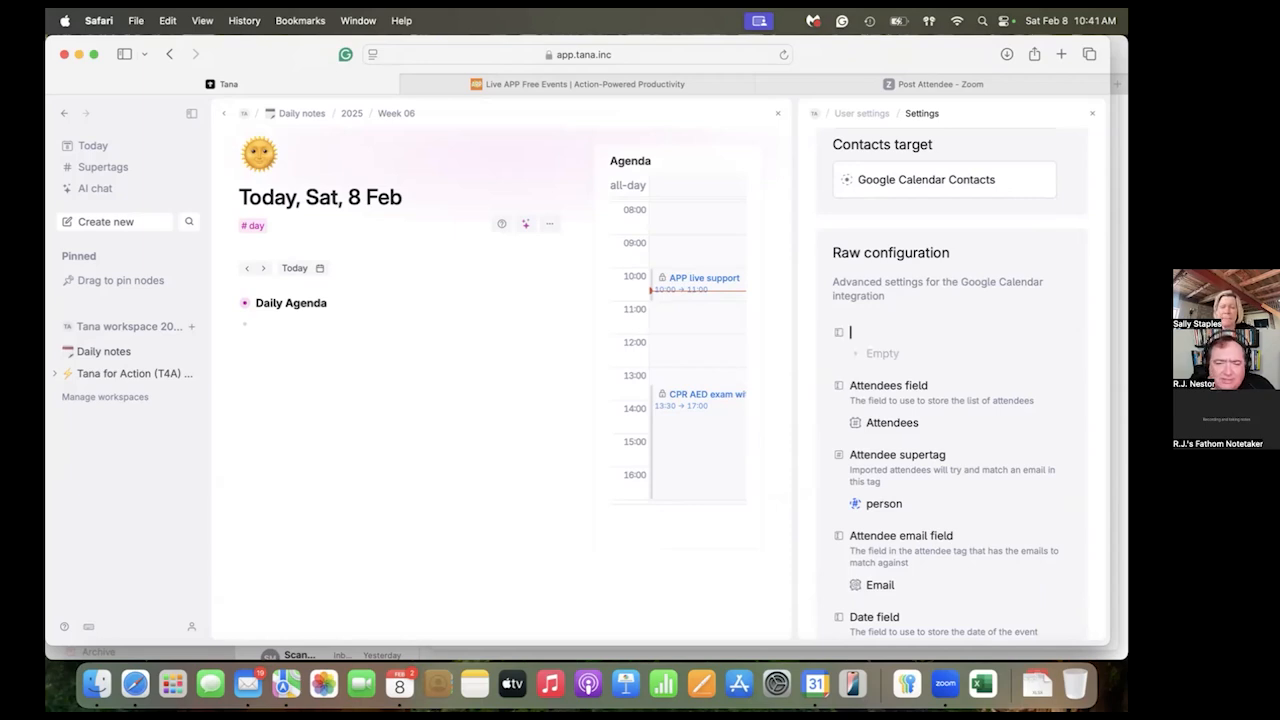
pyautogui.write('event')
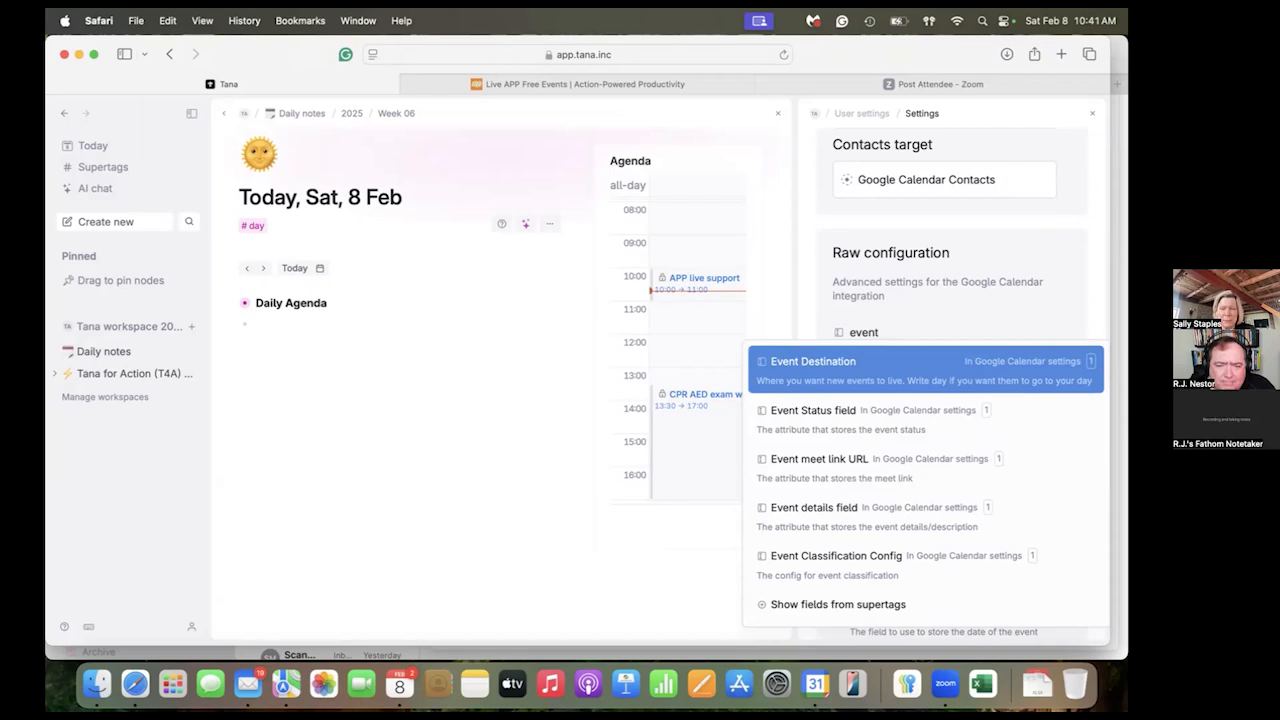
pyautogui.write('supert')
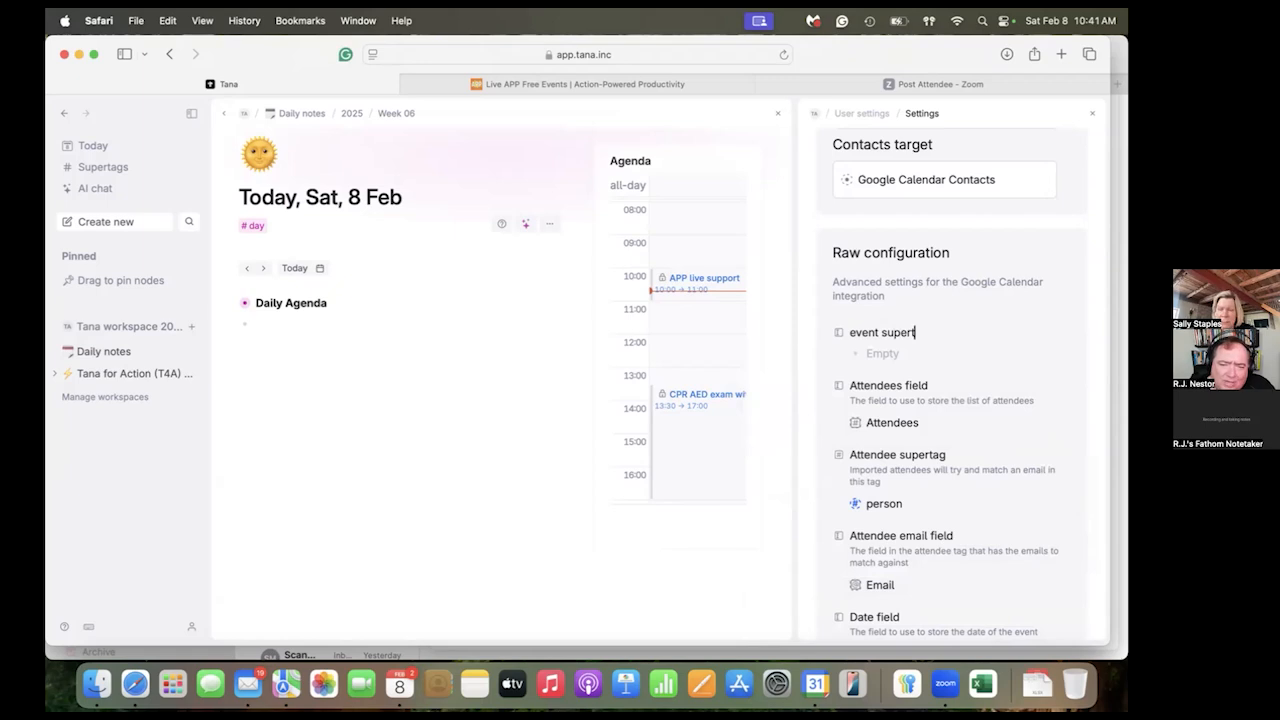
pyautogui.press('BackSpace')
pyautogui.press('BackSpace')
pyautogui.press('BackSpace')
pyautogui.press('BackSpace')
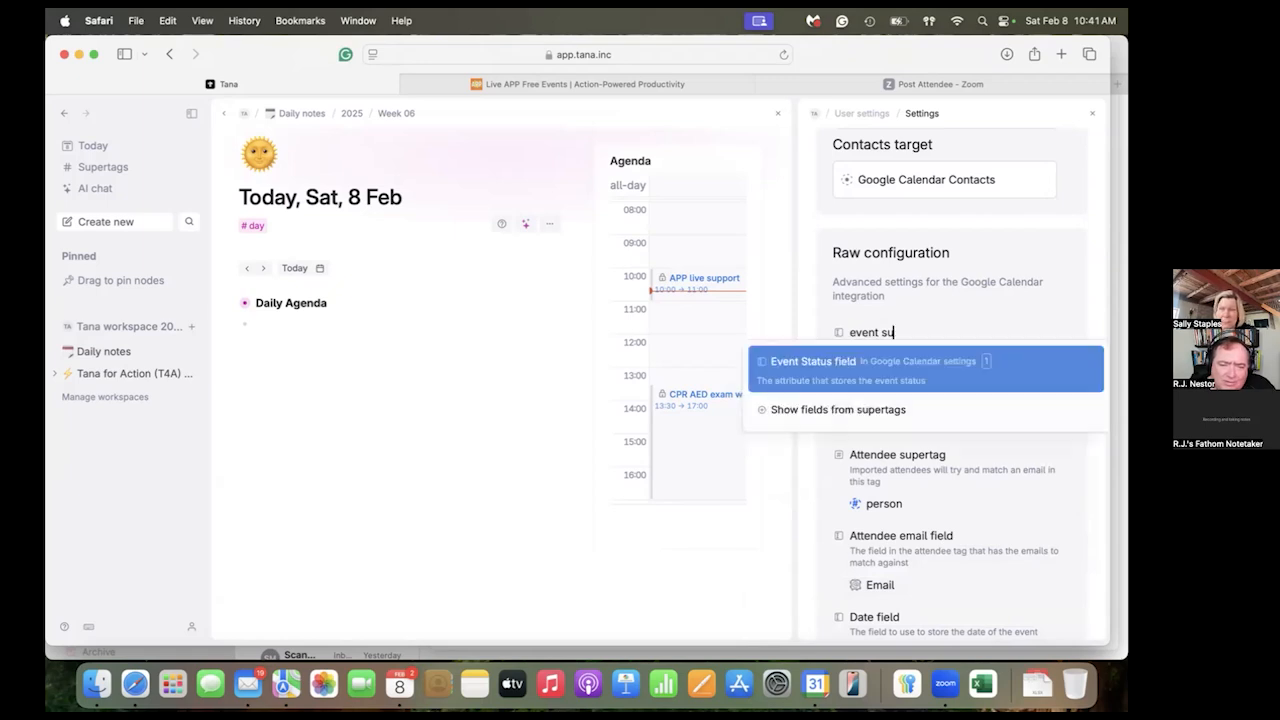
pyautogui.press('BackSpace')
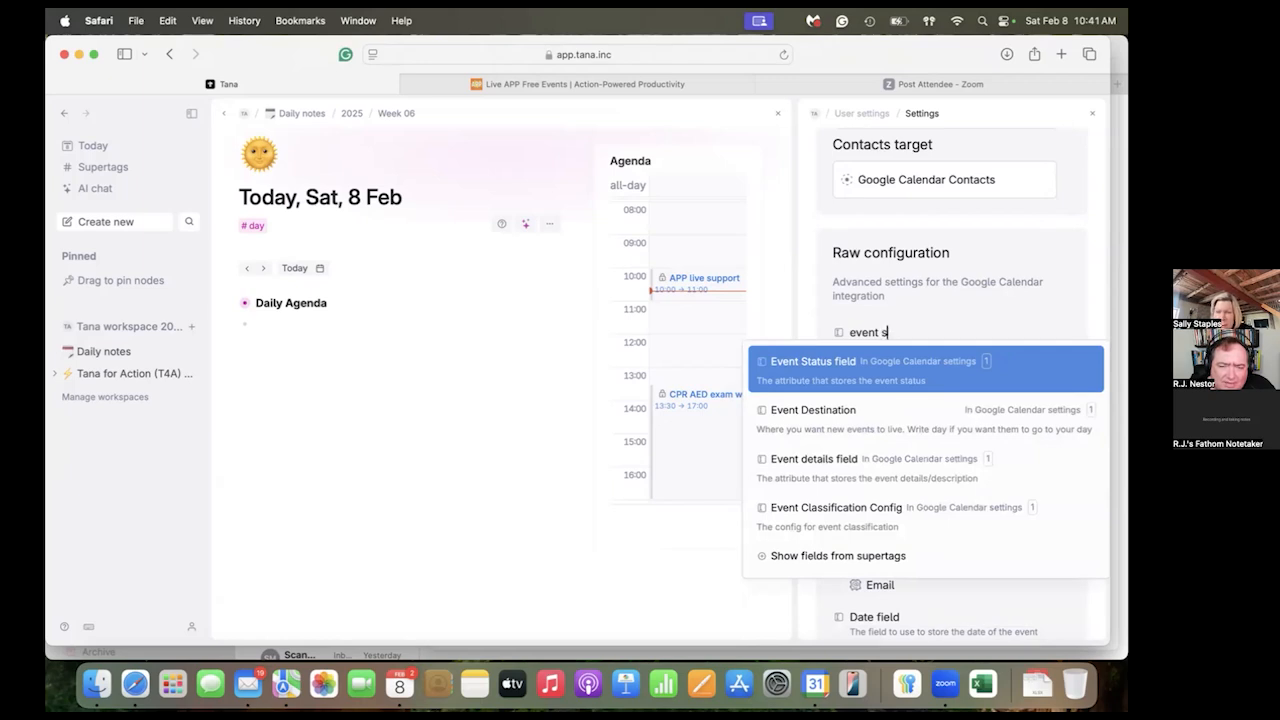
pyautogui.click(845, 556)
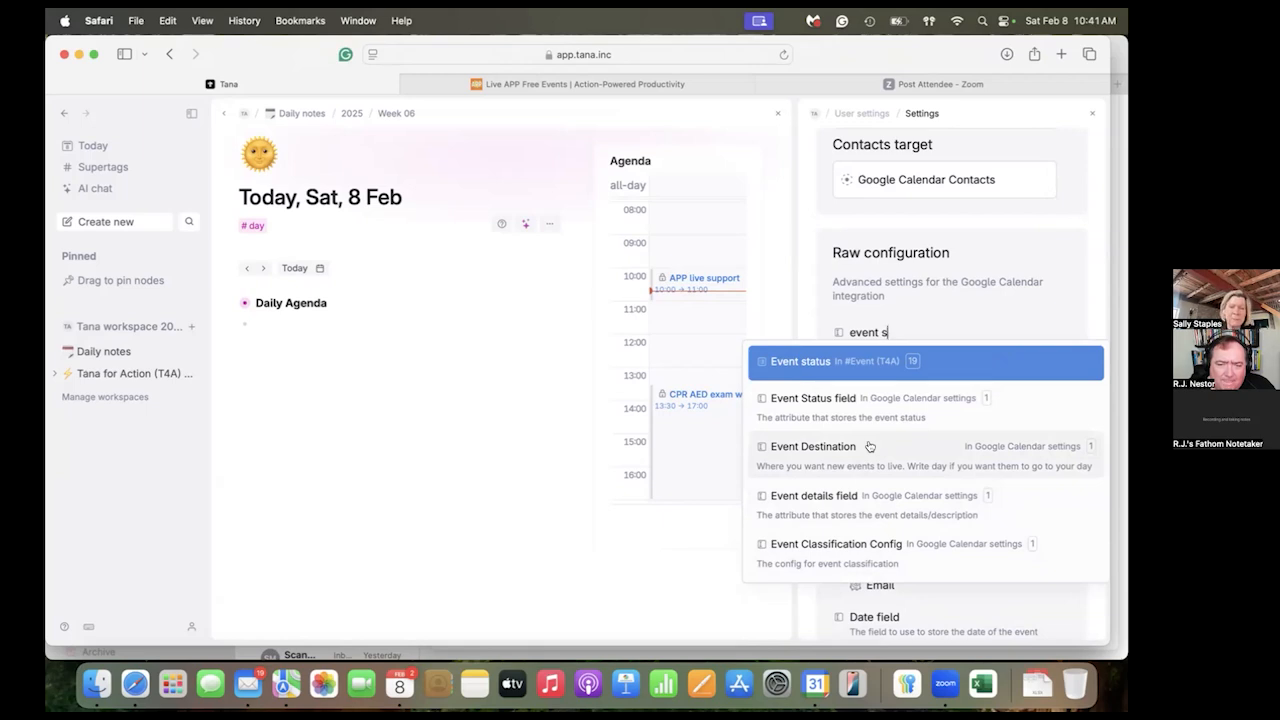
pyautogui.press('Escape')
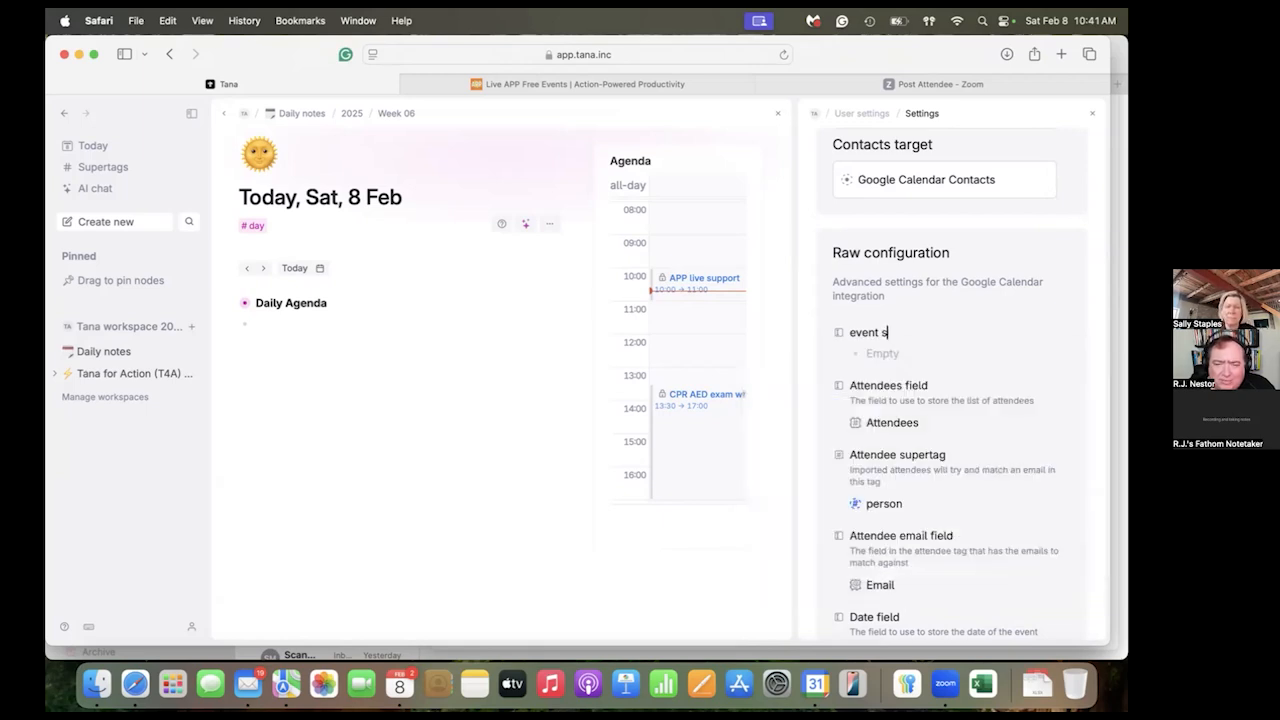
pyautogui.write('upert')
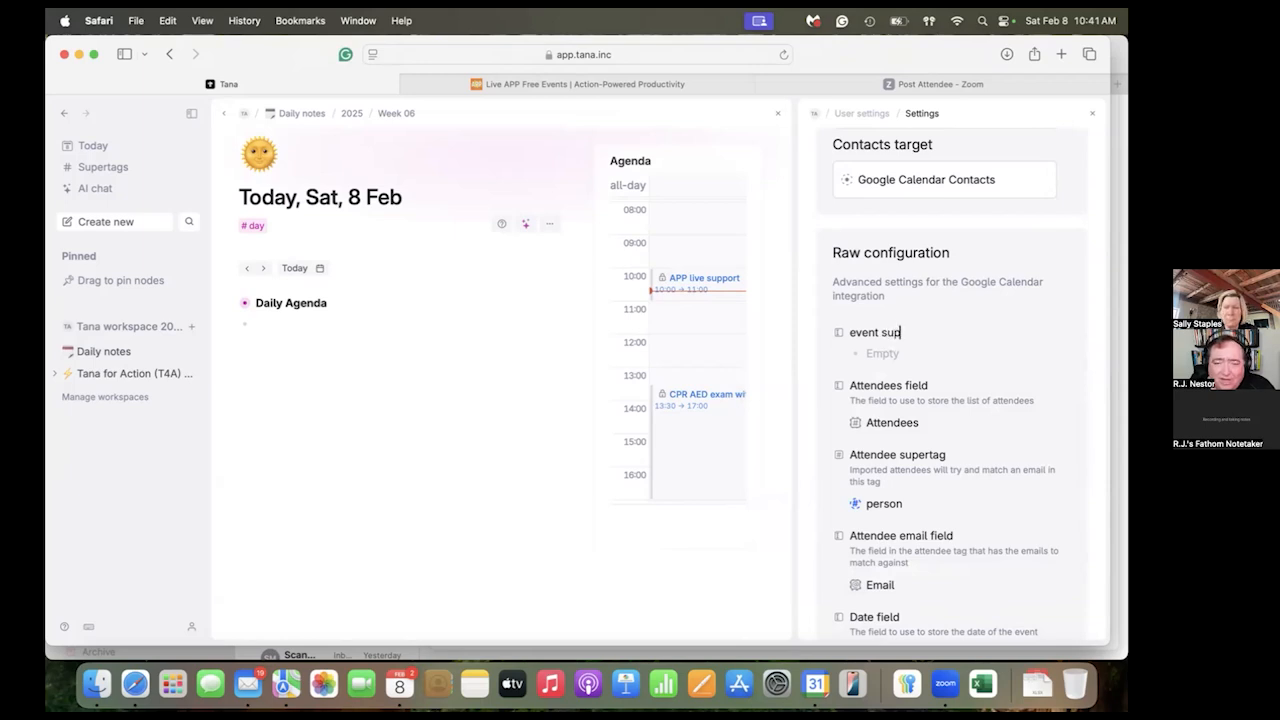
# Step: Remove the unfinished event supertag field from the raw configuration
pyautogui.press('BackSpace')
pyautogui.press('BackSpace')
pyautogui.press('BackSpace')
pyautogui.press('BackSpace')
pyautogui.press('BackSpace')
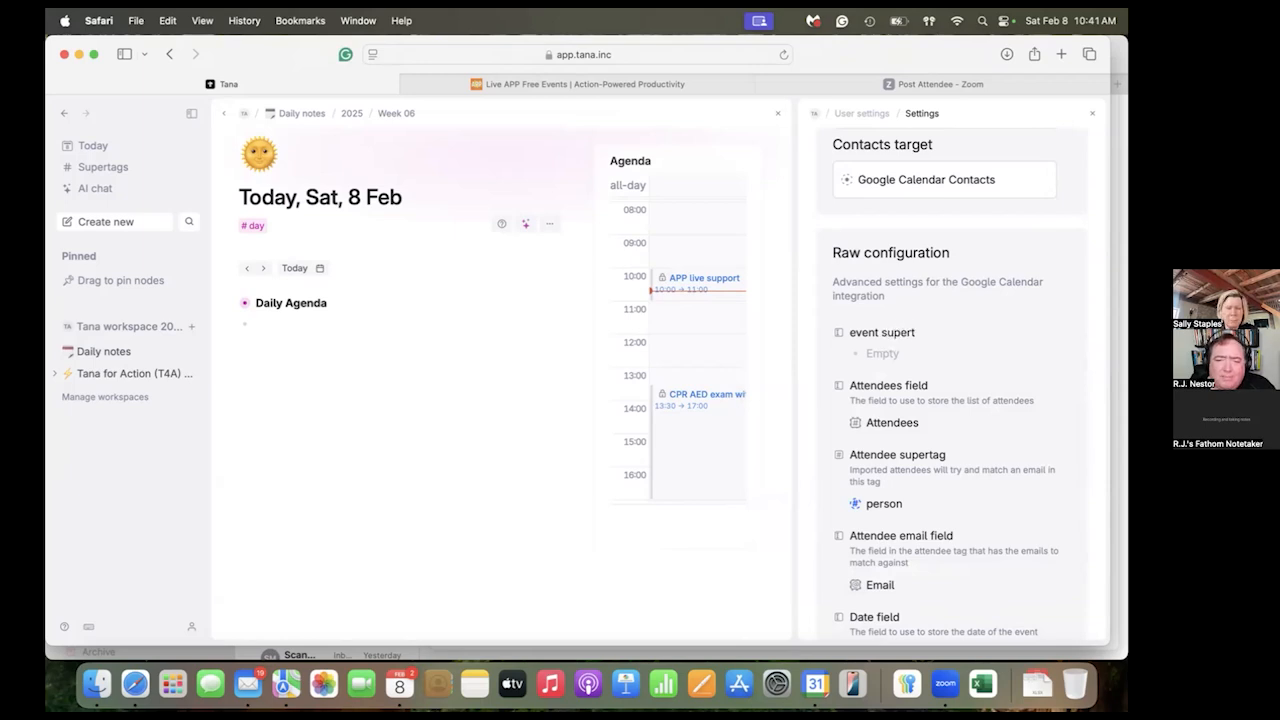
pyautogui.press('BackSpace')
pyautogui.press('BackSpace')
pyautogui.press('BackSpace')
pyautogui.press('BackSpace')
pyautogui.press('BackSpace')
pyautogui.press('BackSpace')
pyautogui.press('BackSpace')
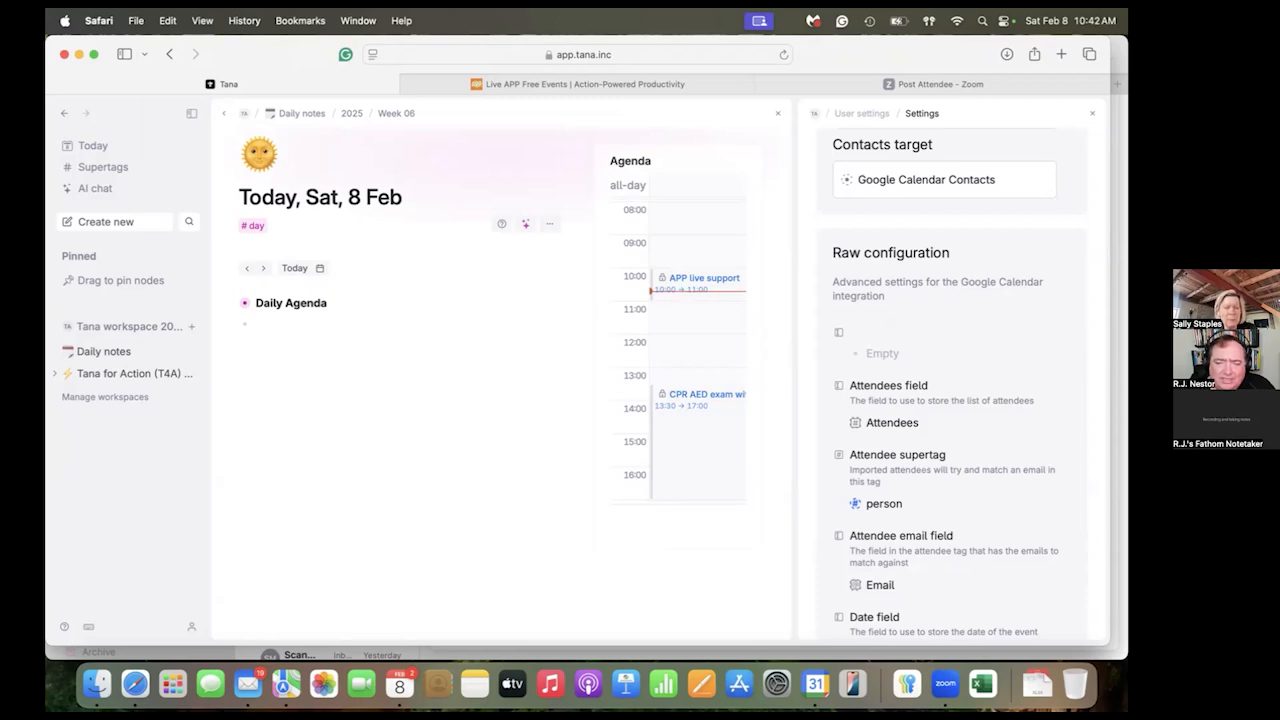
pyautogui.press('BackSpace')
pyautogui.press('BackSpace')
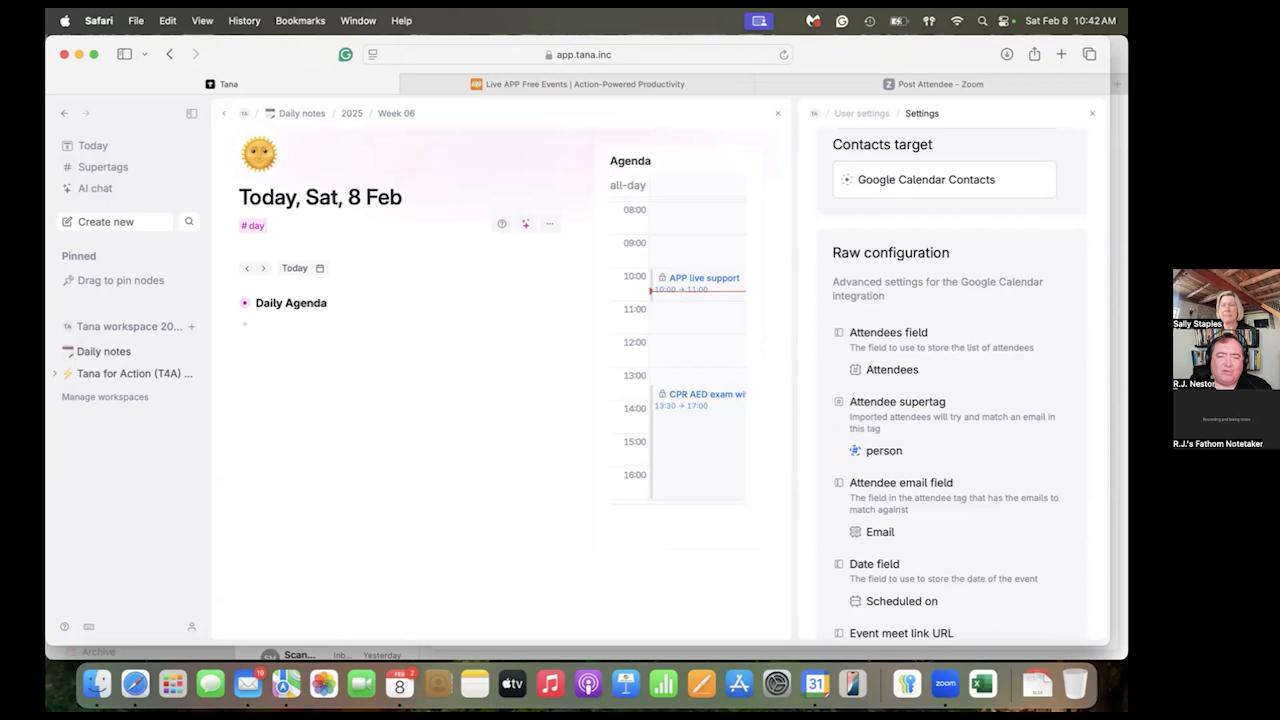
# Step: Search the available commands for "set event" from the calendar settings, then close the command list
pyautogui.click(867, 249)
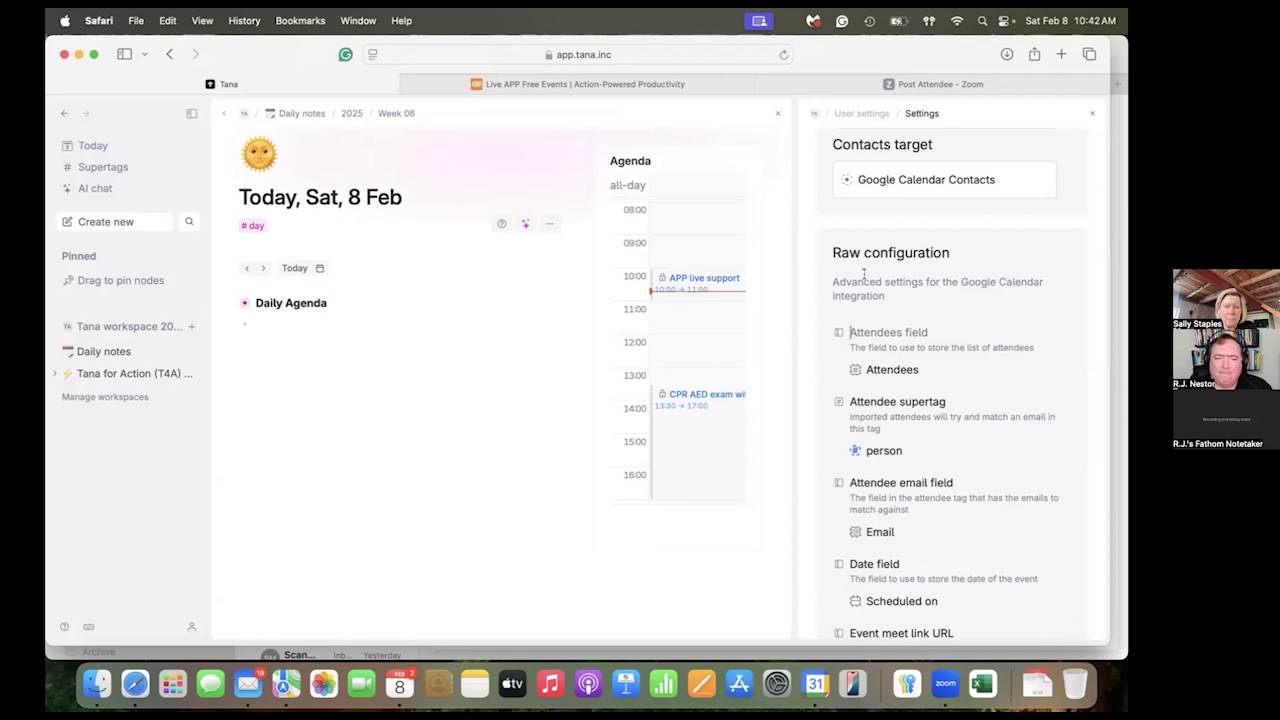
pyautogui.press('super+k')
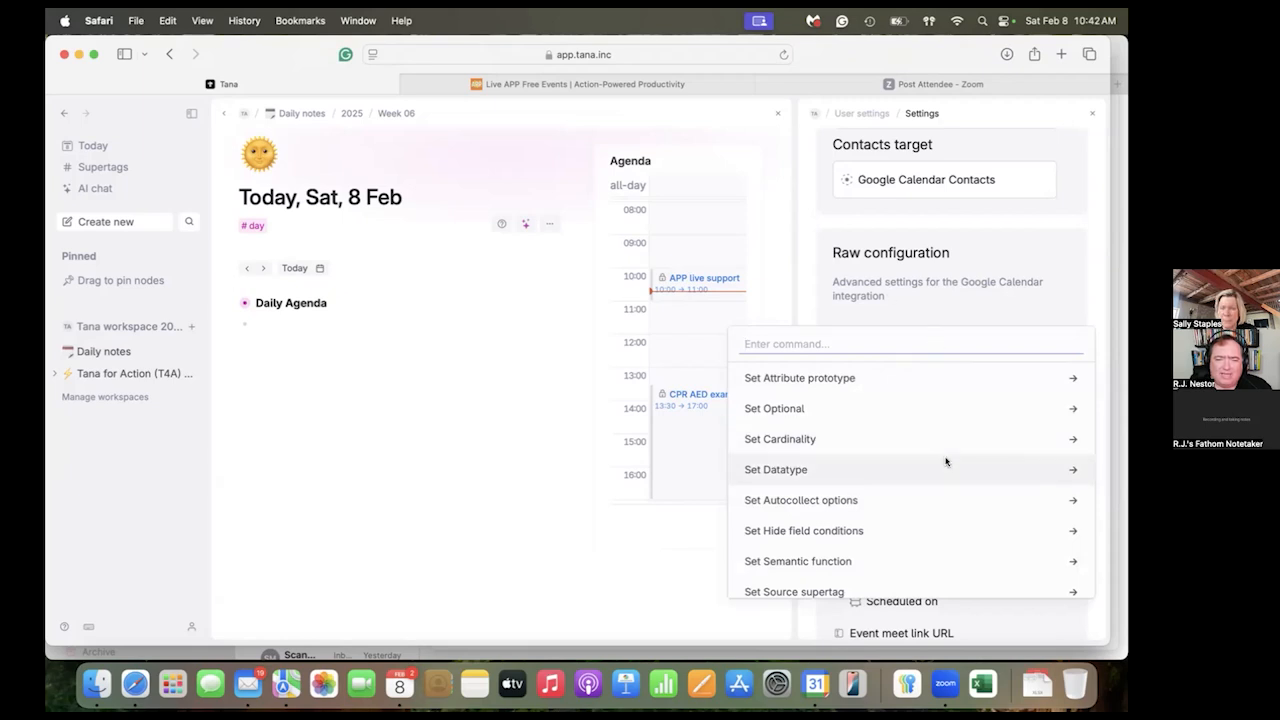
pyautogui.write('set')
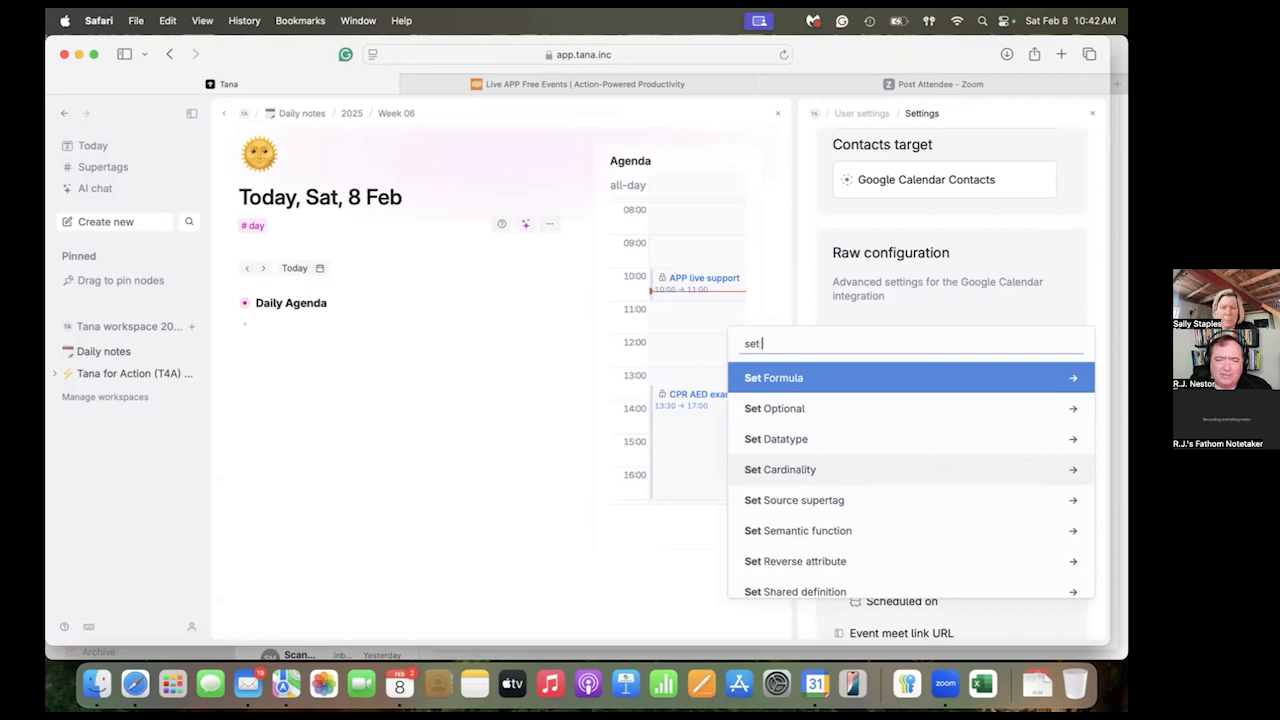
pyautogui.write(' event')
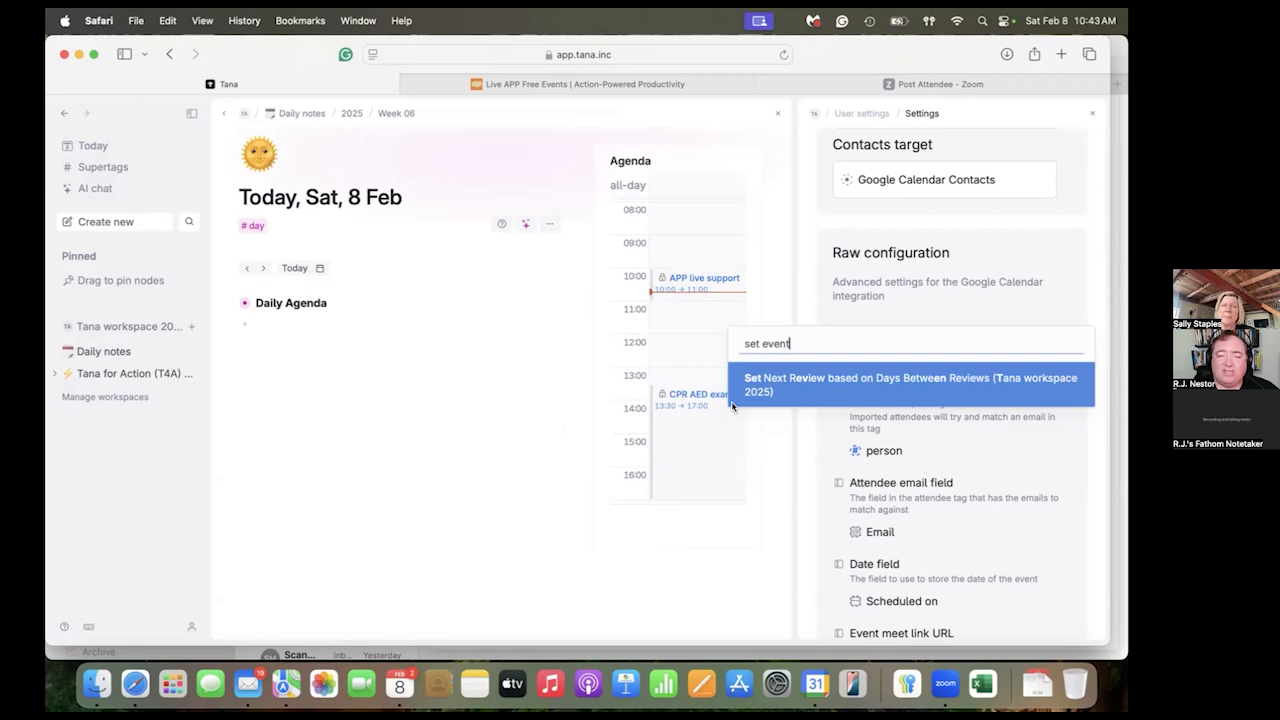
pyautogui.click(442, 501)
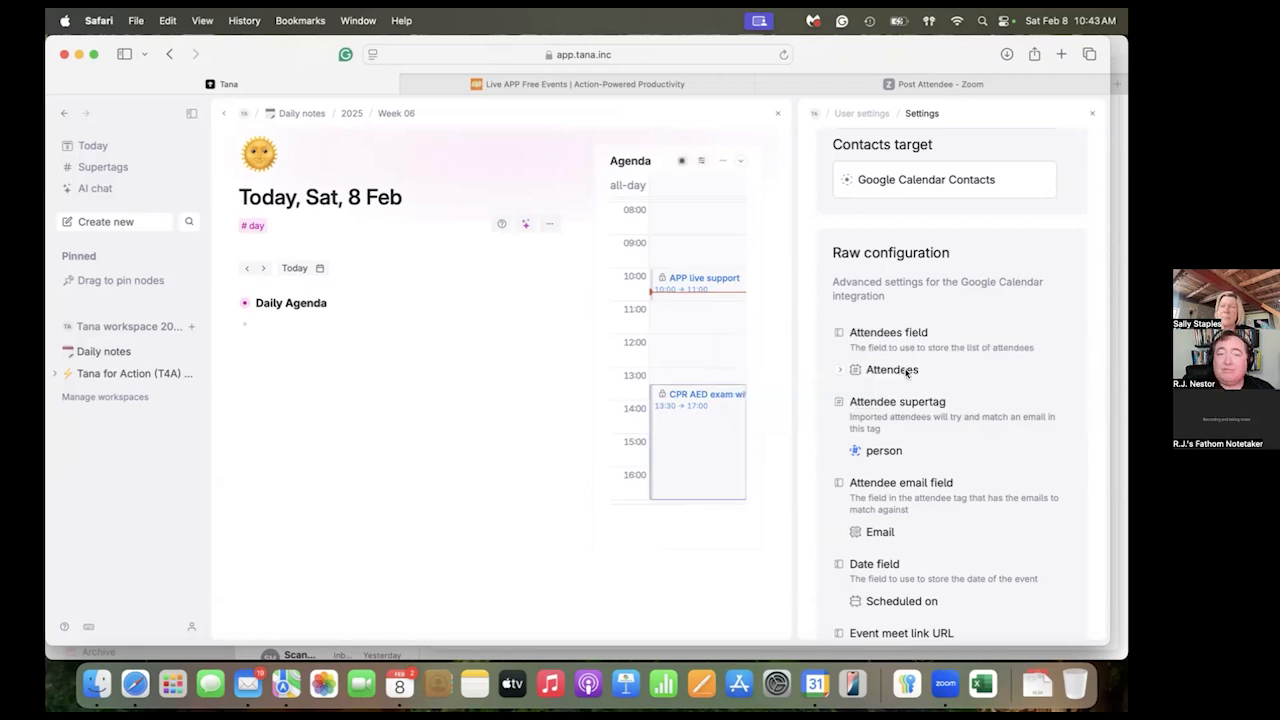
# Step: Review the raw configuration's field mappings down to the event classification table, and return to the target configuration
pyautogui.scroll(-5, 900, 370)
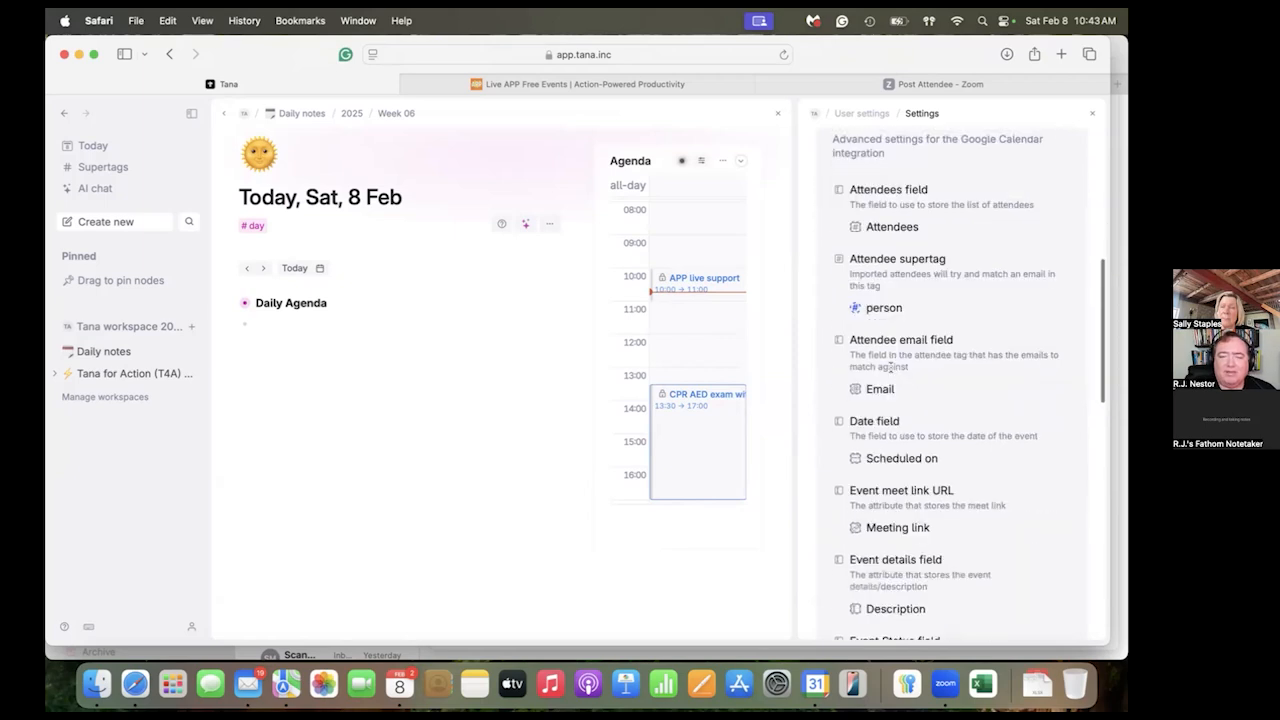
pyautogui.scroll(-2, 890, 368)
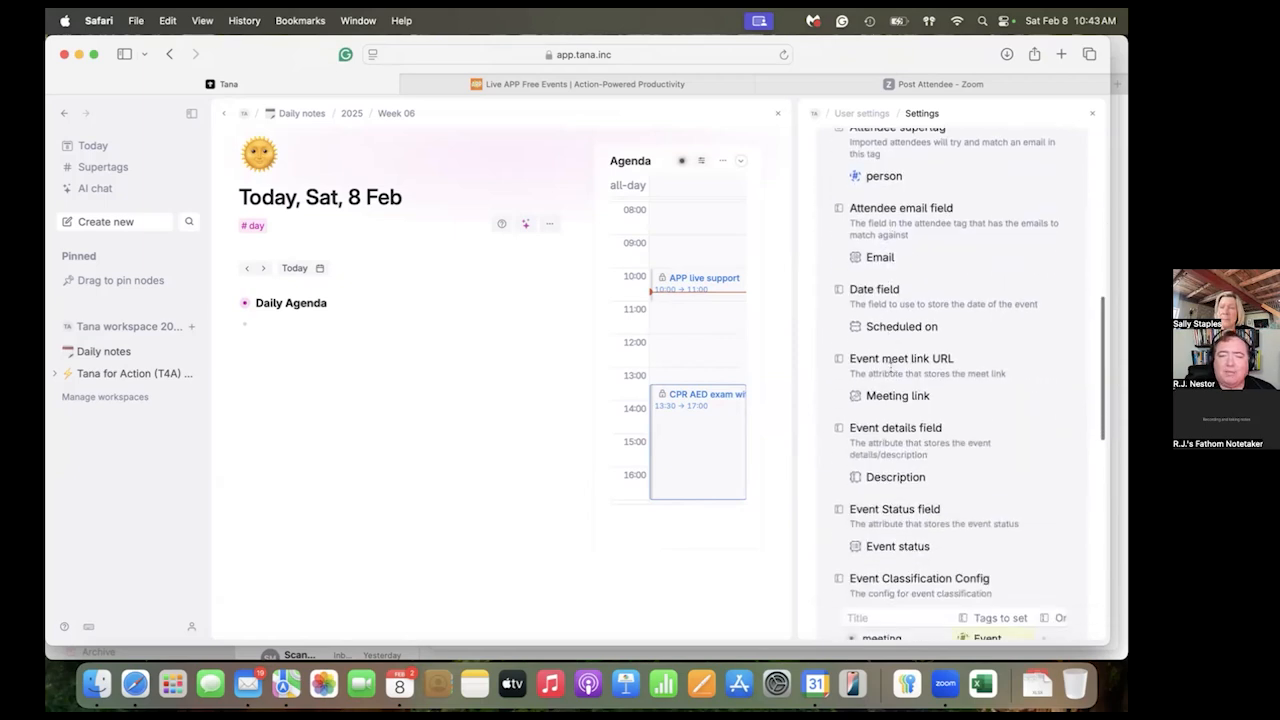
pyautogui.scroll(-2, 890, 368)
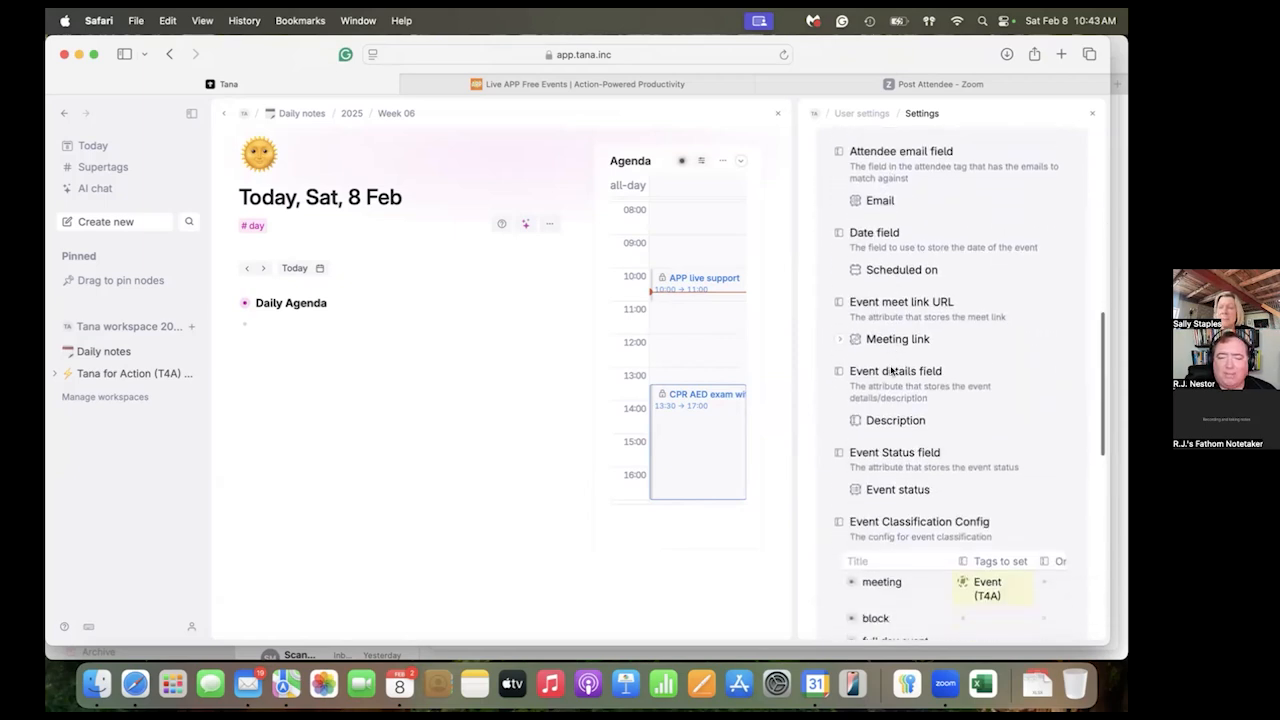
pyautogui.scroll(-2, 891, 370)
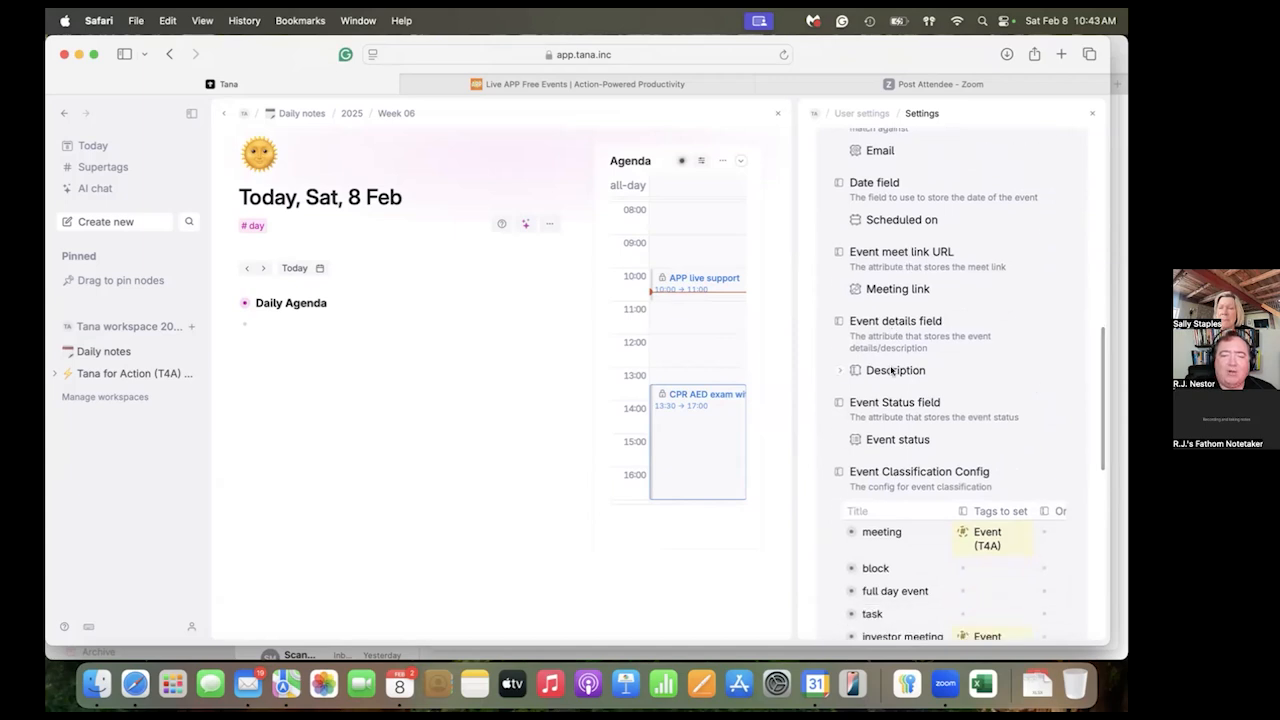
pyautogui.scroll(8, 891, 370)
pyautogui.scroll(2, 891, 370)
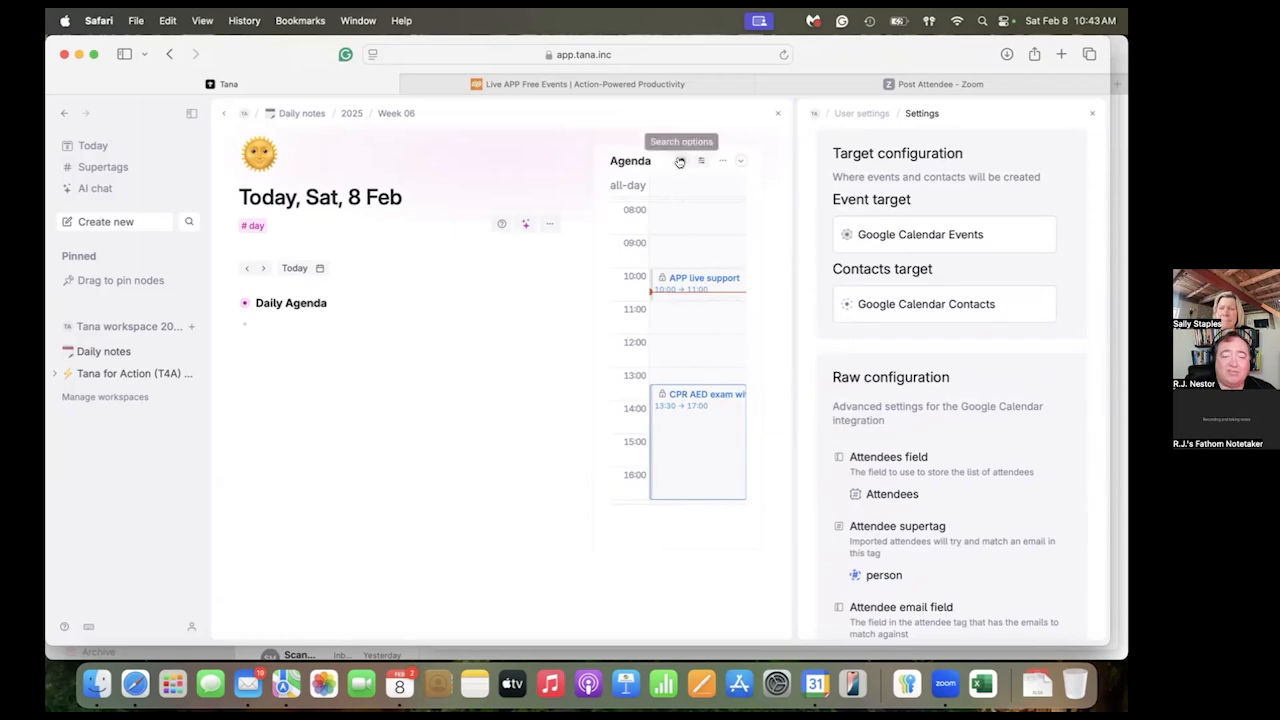
# Step: Inspect the Agenda's search query in the query editor and the fields of the APP live support event
pyautogui.moveTo(680, 162)
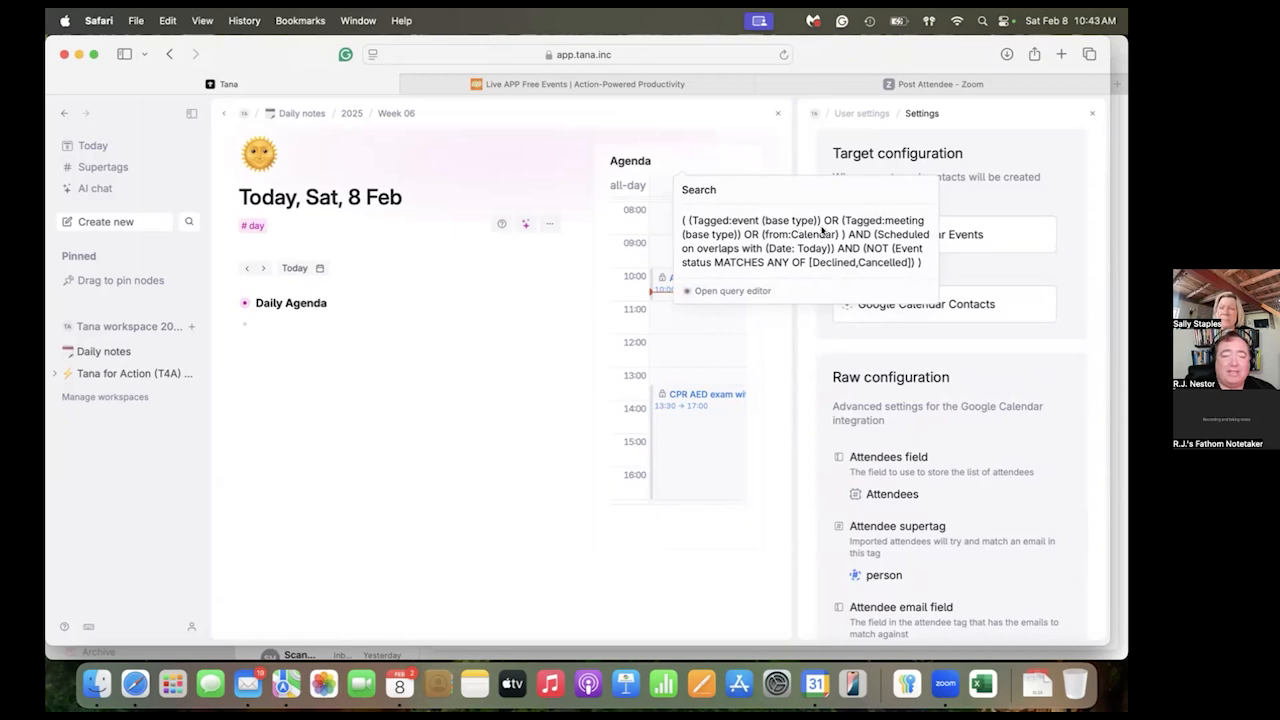
pyautogui.click(734, 290)
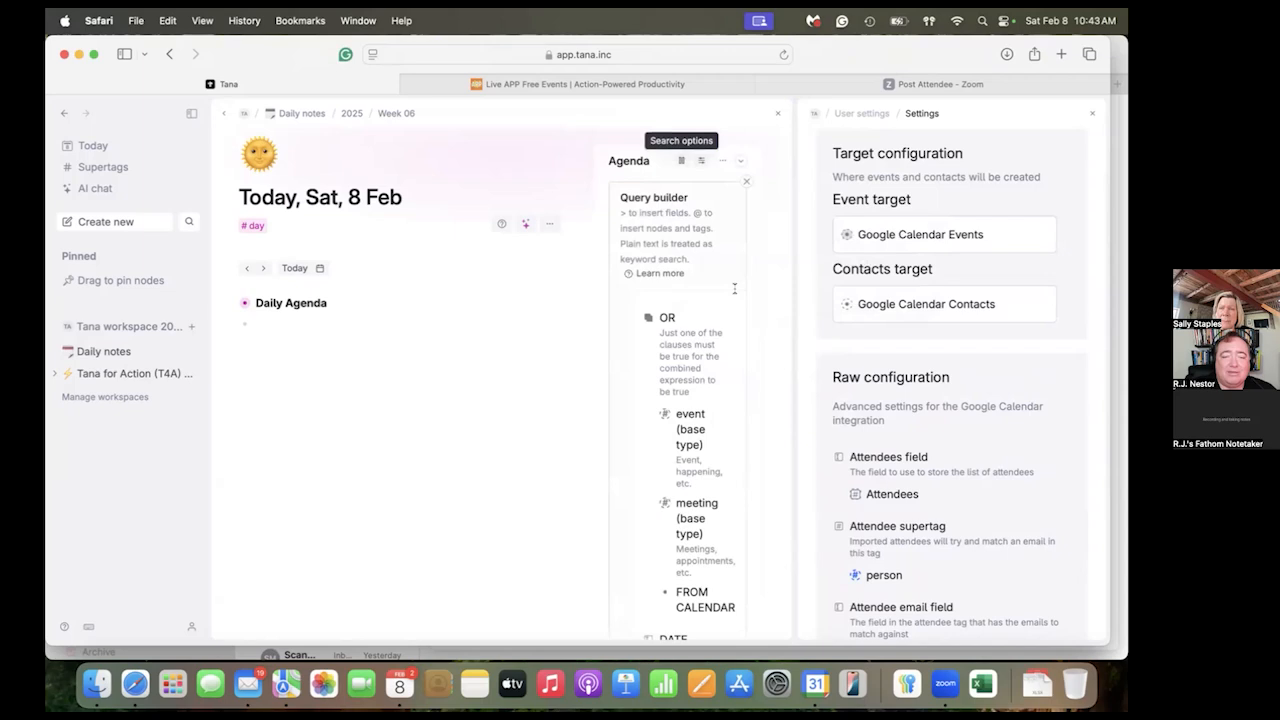
pyautogui.click(749, 179)
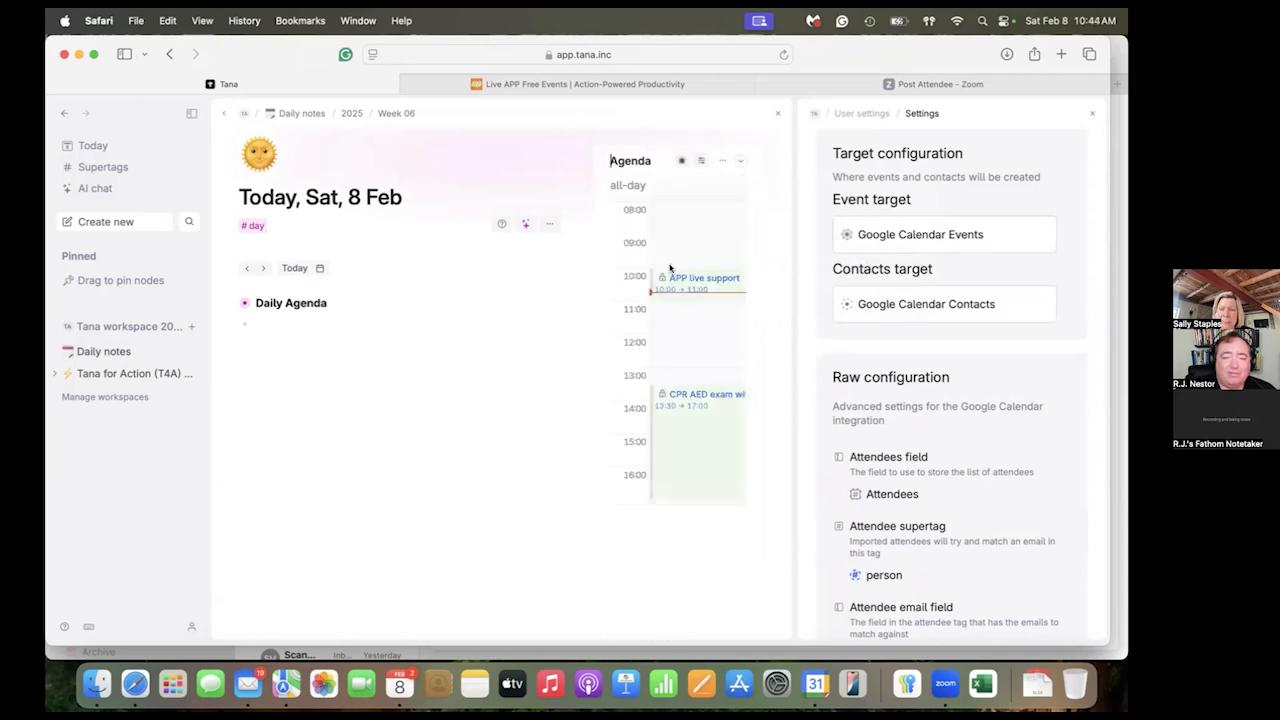
pyautogui.click(668, 272)
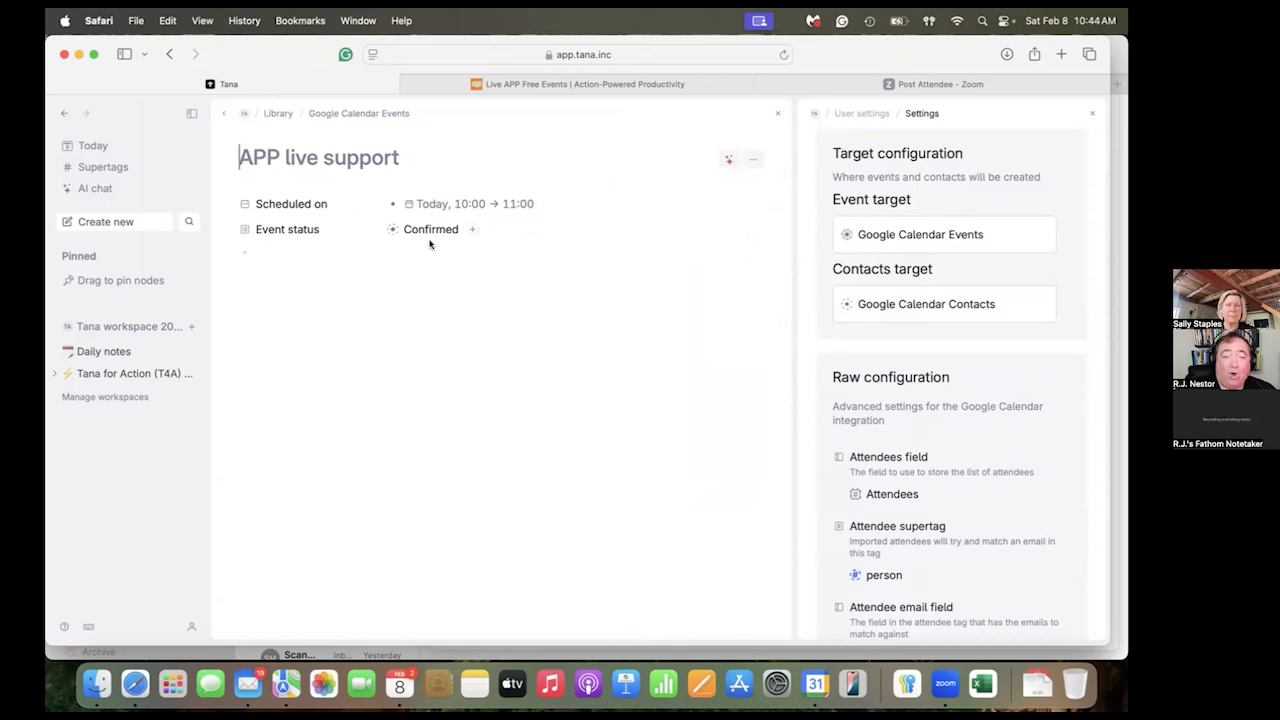
pyautogui.click(222, 115)
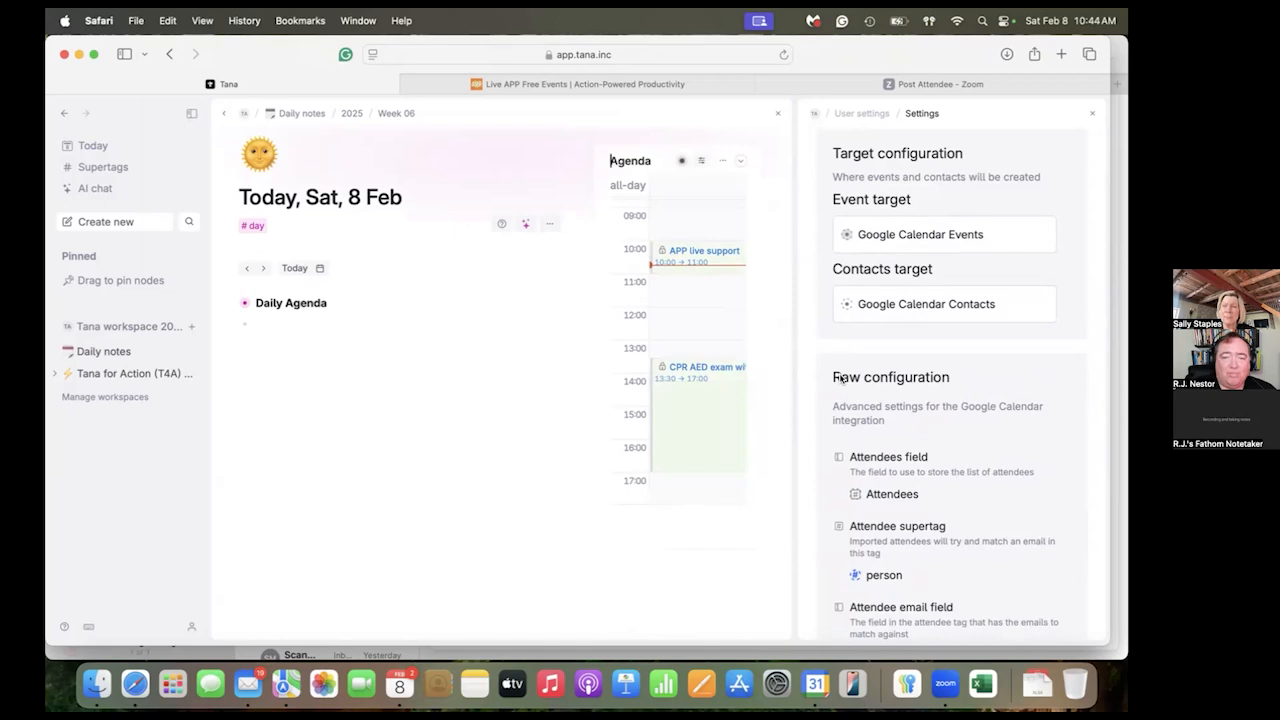
# Step: Open the Google Calendar Events target and apply the Event (T4A) supertag to every event in it
pyautogui.moveTo(846, 234)
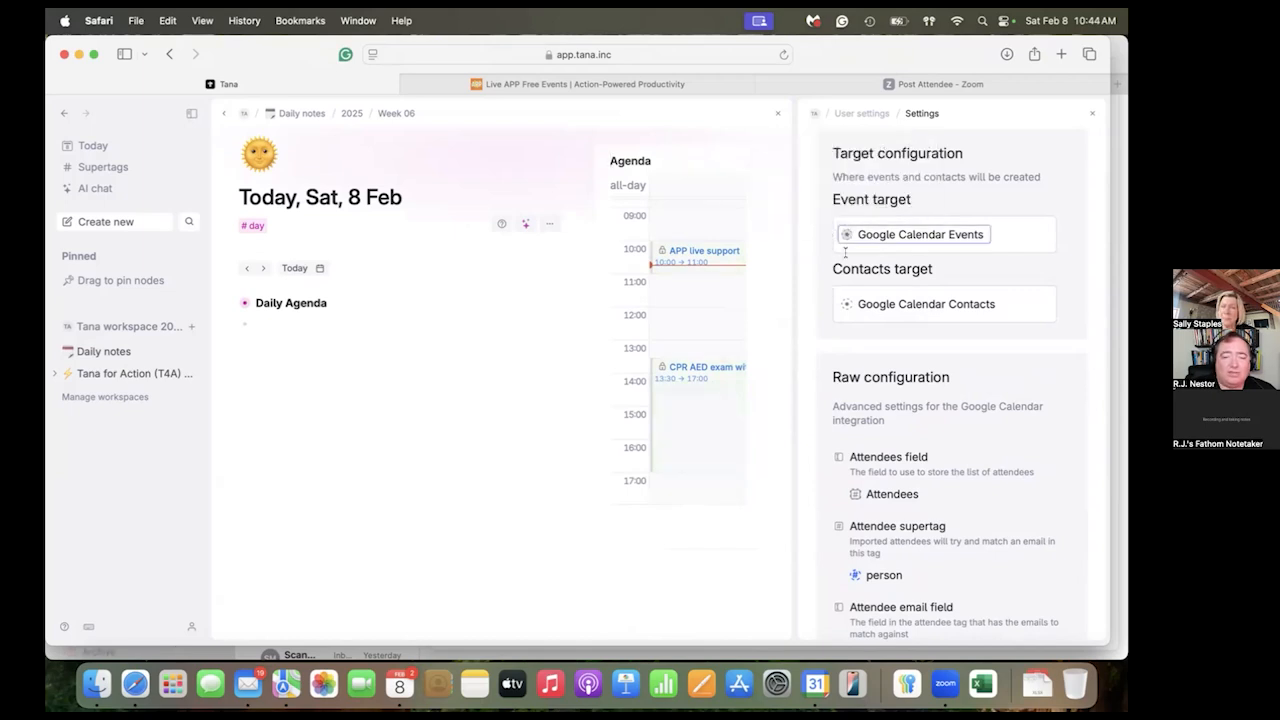
pyautogui.click(846, 234)
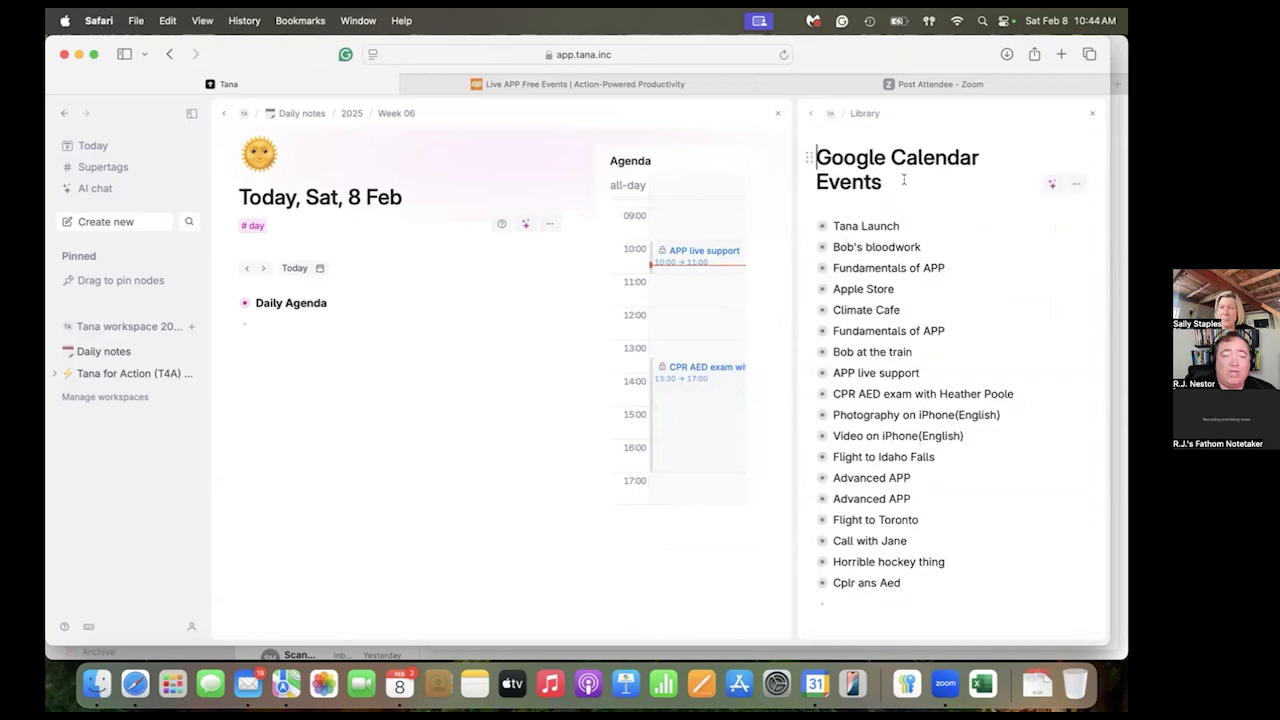
pyautogui.click(904, 219)
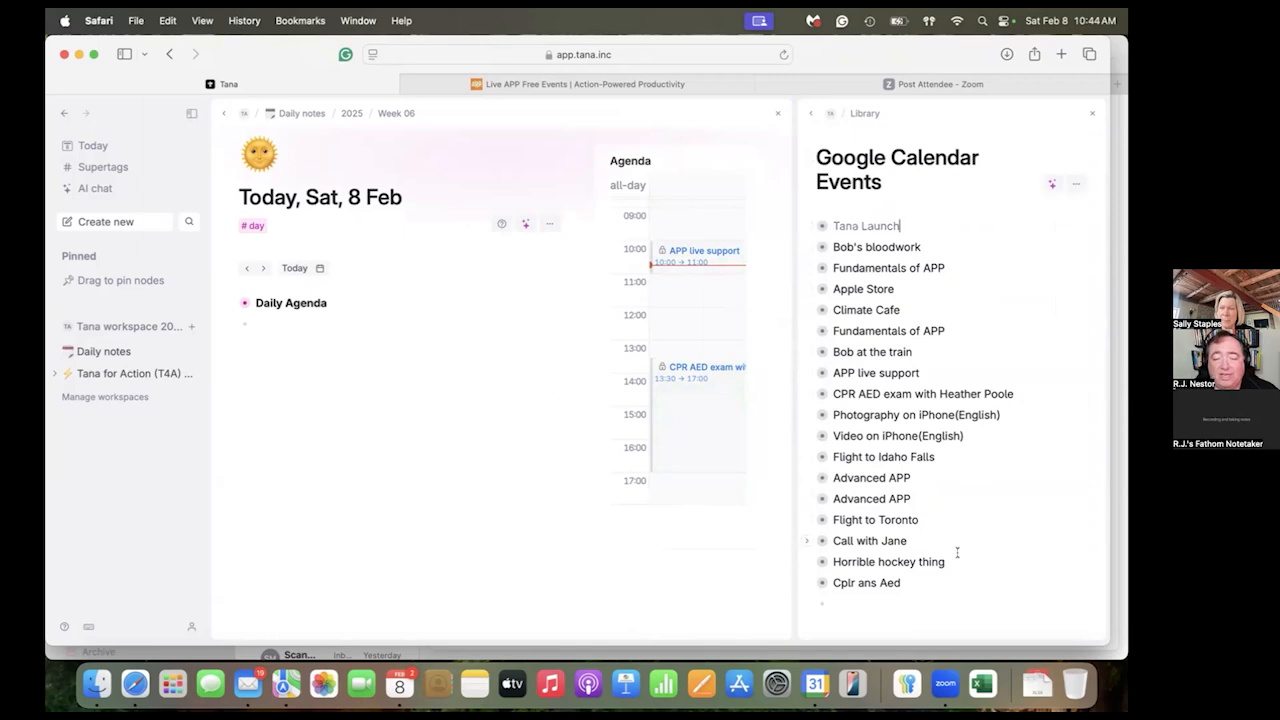
pyautogui.keyDown('shift'); pyautogui.click(922, 582); pyautogui.keyUp('shift')
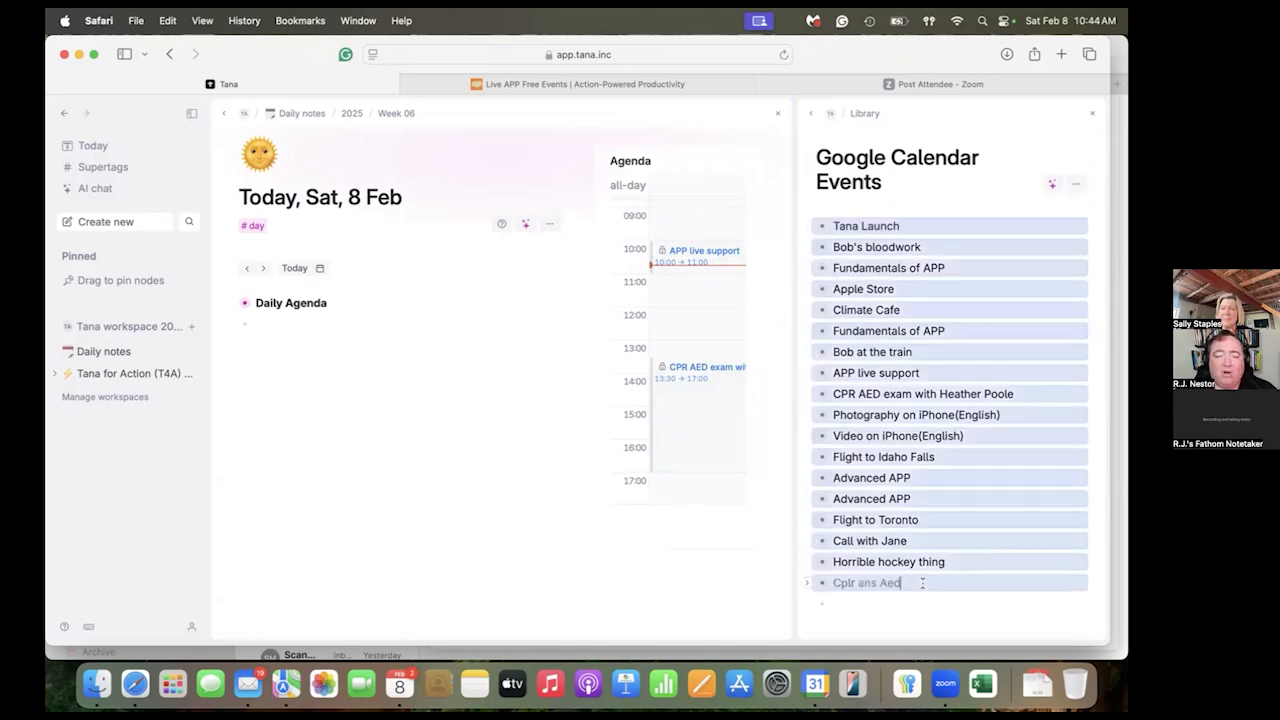
pyautogui.write('#ta')
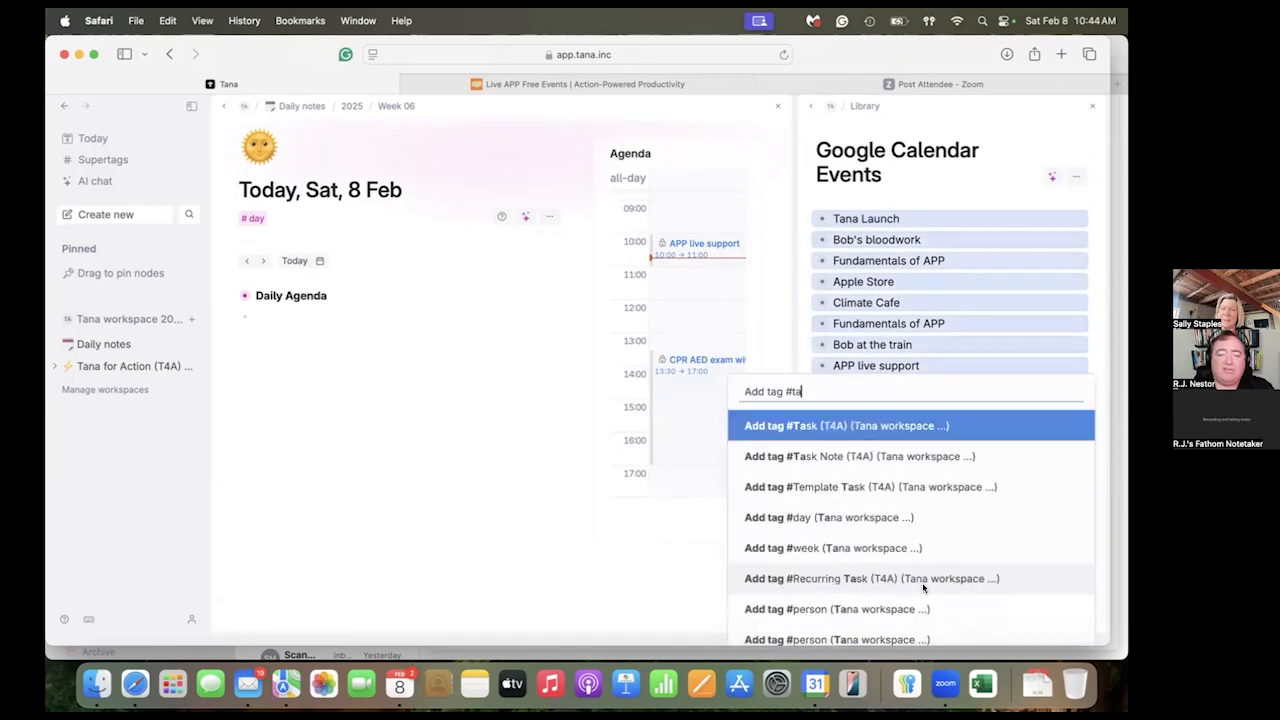
pyautogui.press('BackSpace')
pyautogui.press('BackSpace')
pyautogui.write('ev')
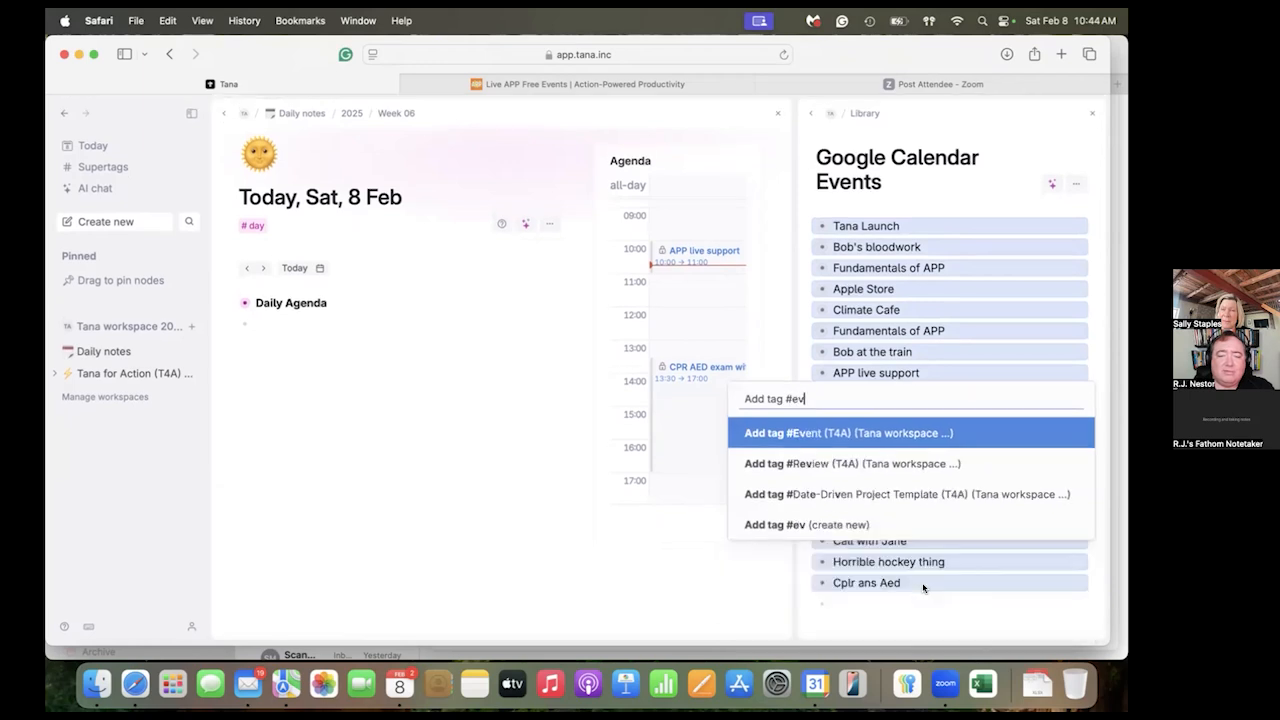
pyautogui.press('Return')
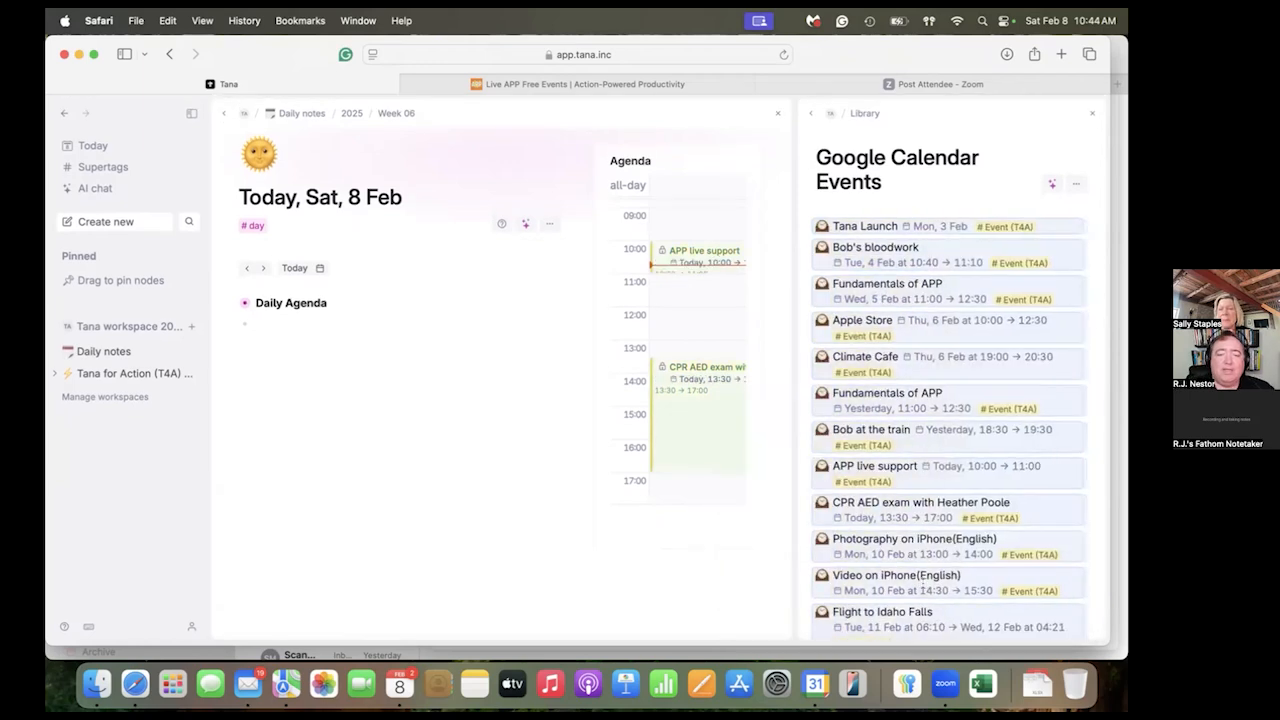
pyautogui.scroll(-1, 913, 527)
pyautogui.scroll(-5, 913, 527)
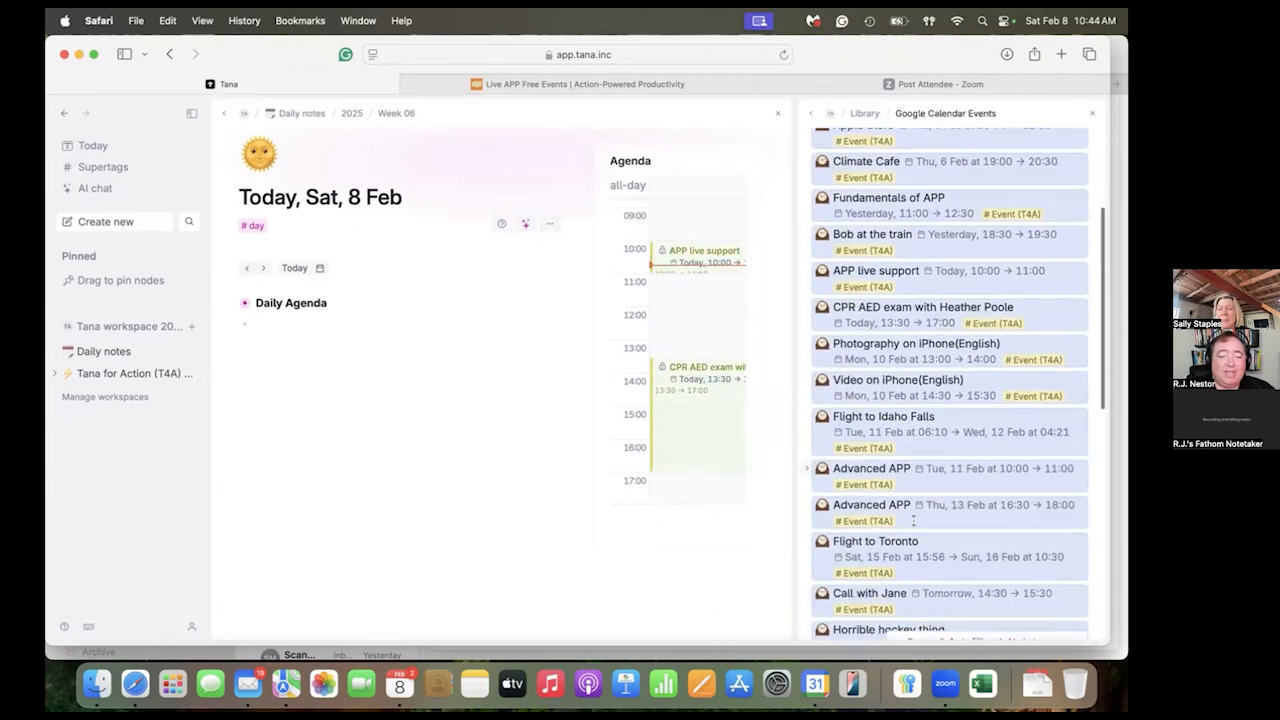
# Step: Open the node configuration of Google Calendar Events and review the available settings from Child supertag to Related content
pyautogui.scroll(10, 913, 518)
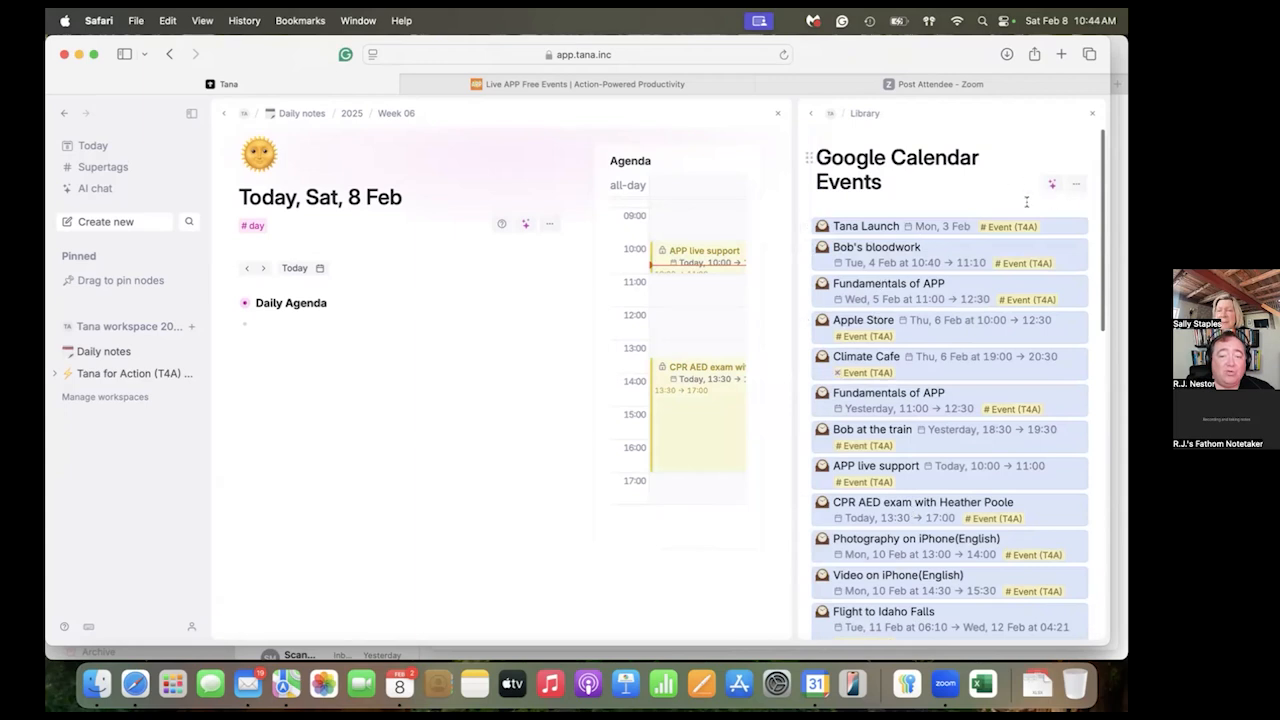
pyautogui.click(913, 172)
pyautogui.press('super+k')
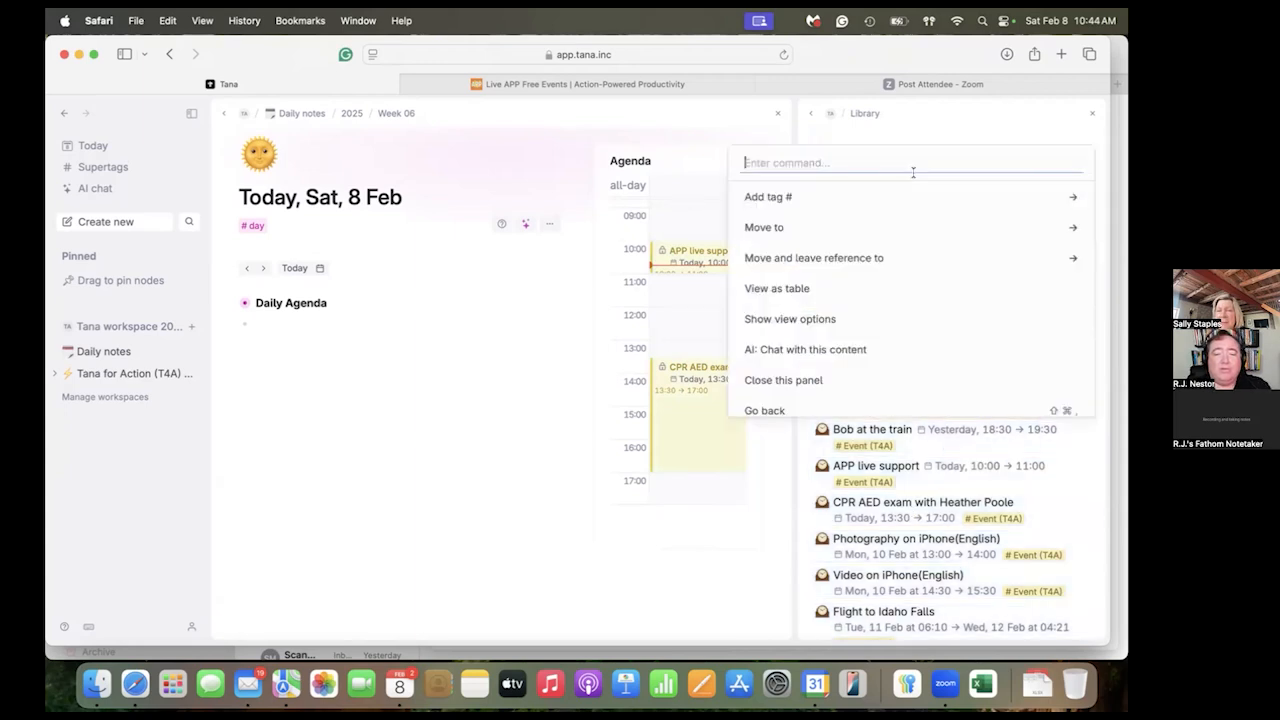
pyautogui.write('con')
pyautogui.press('Return')
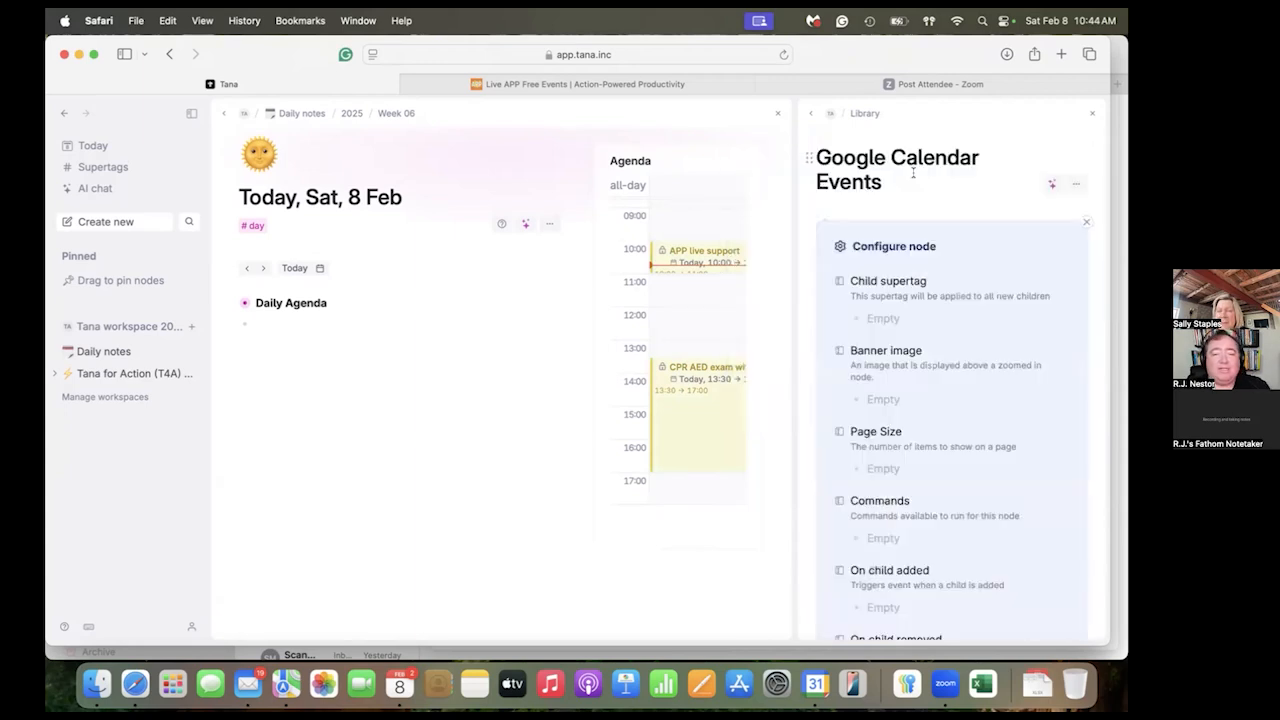
pyautogui.scroll(-2, 897, 347)
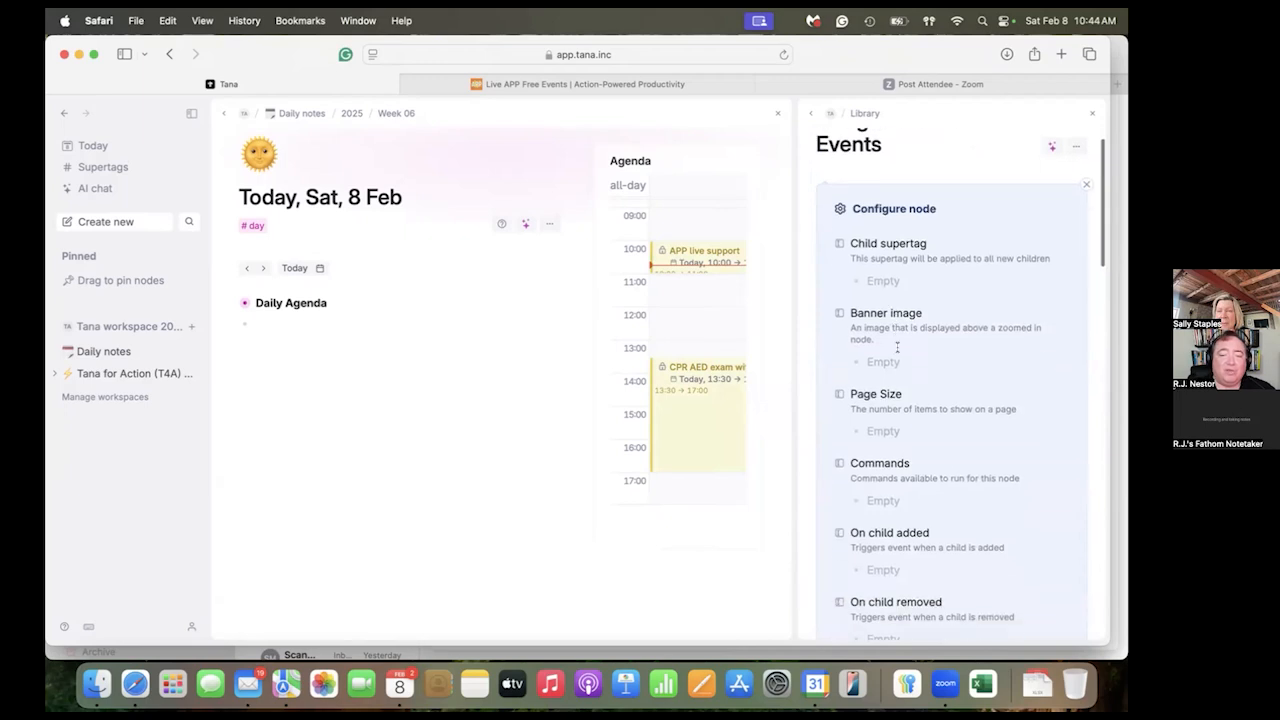
pyautogui.scroll(-10, 897, 347)
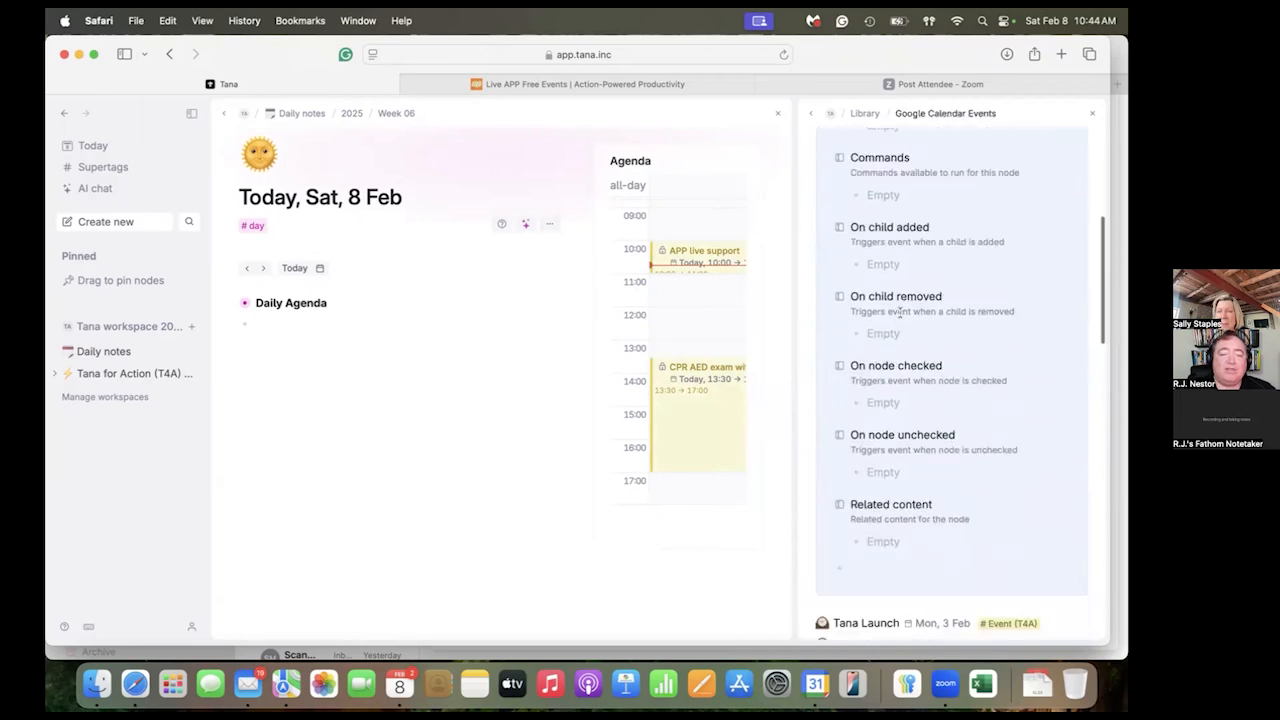
pyautogui.scroll(10, 900, 312)
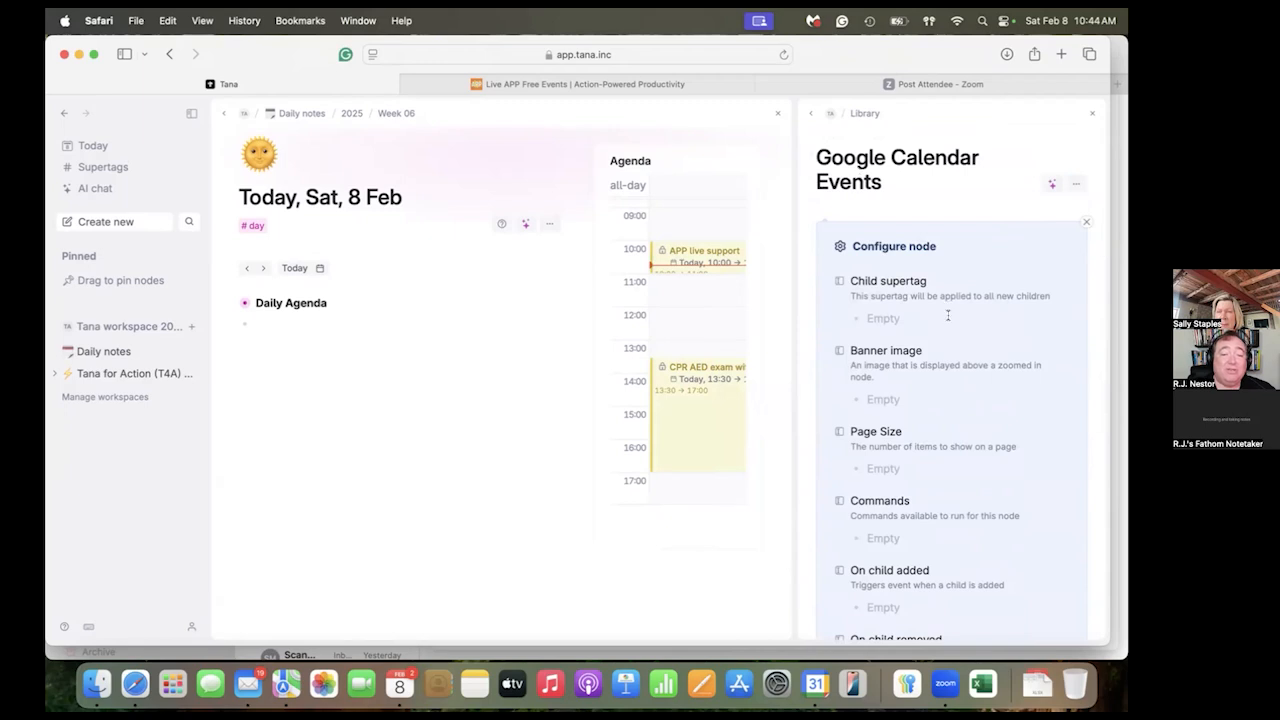
# Step: Try applying the Event (T4A) supertag to the On child added value, and remove that entry
pyautogui.scroll(-6, 935, 422)
pyautogui.click(891, 425)
pyautogui.write('#ev')
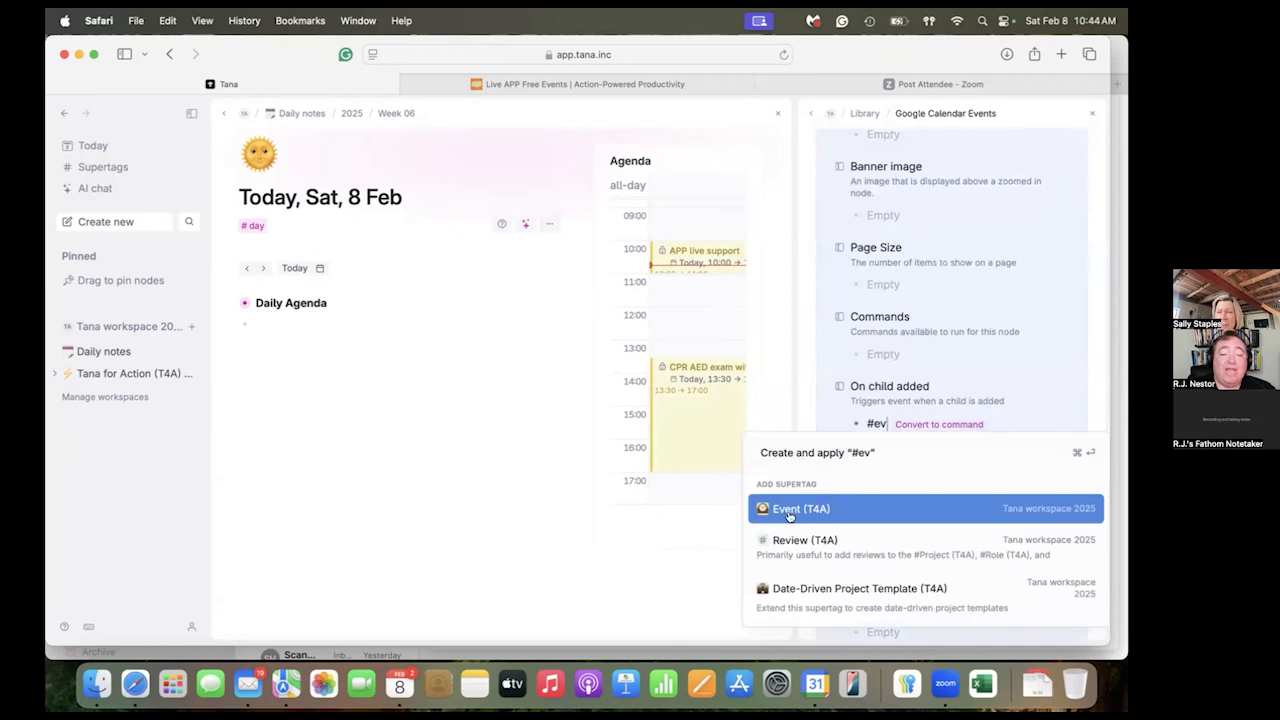
pyautogui.click(792, 517)
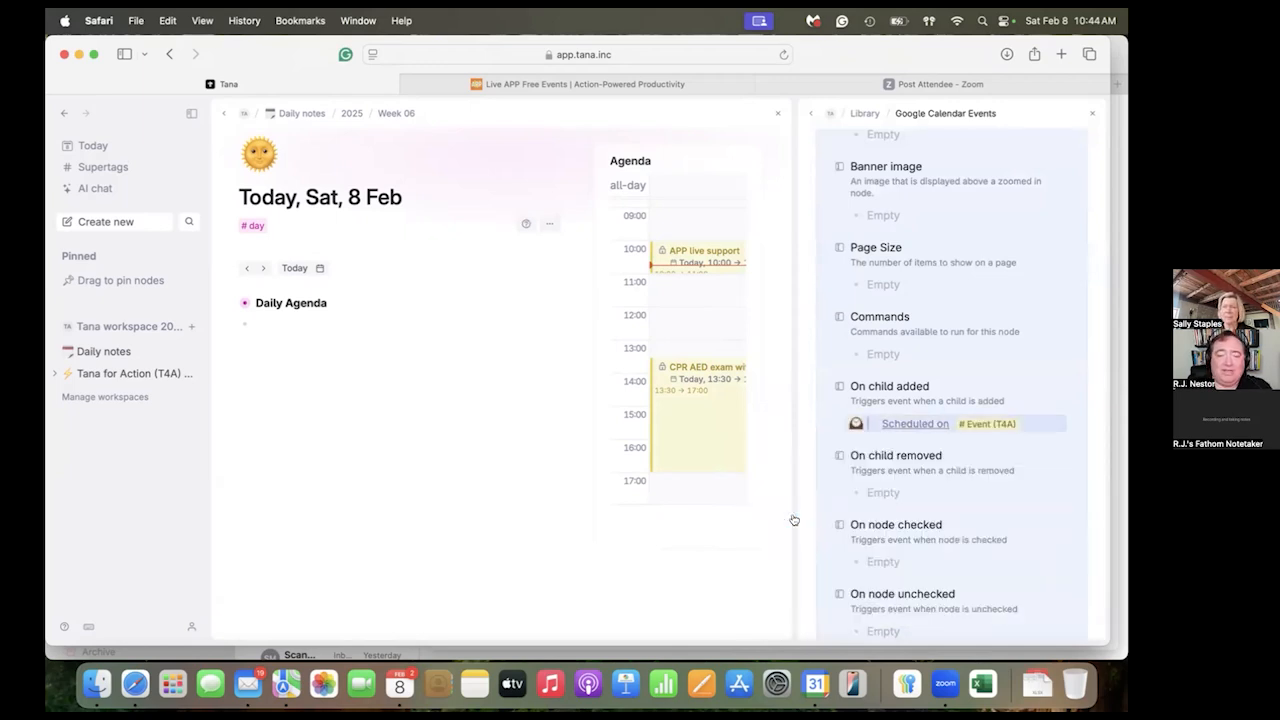
pyautogui.press('BackSpace')
# Step: Try to find the event supertag as a reference for On child added with "@#ev", and clear the text
pyautogui.write('@#ev')
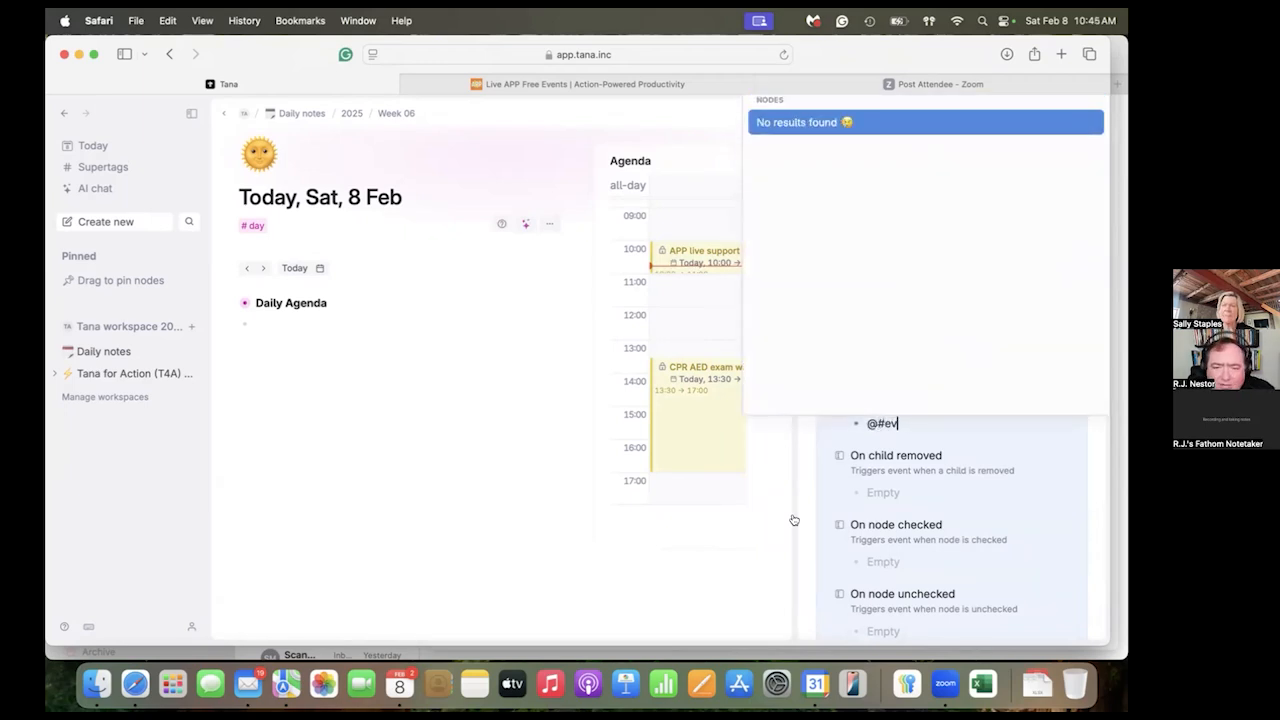
pyautogui.press('BackSpace')
pyautogui.press('BackSpace')
pyautogui.press('BackSpace')
pyautogui.press('BackSpace')
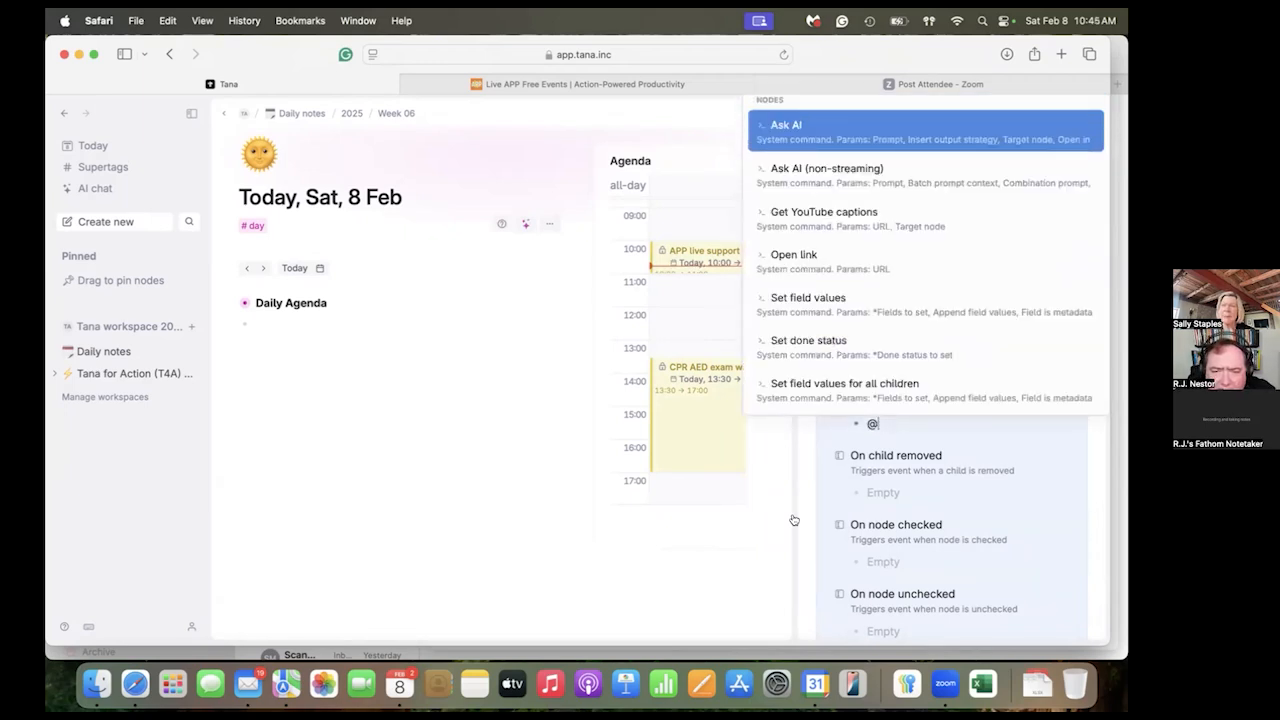
pyautogui.write('@#')
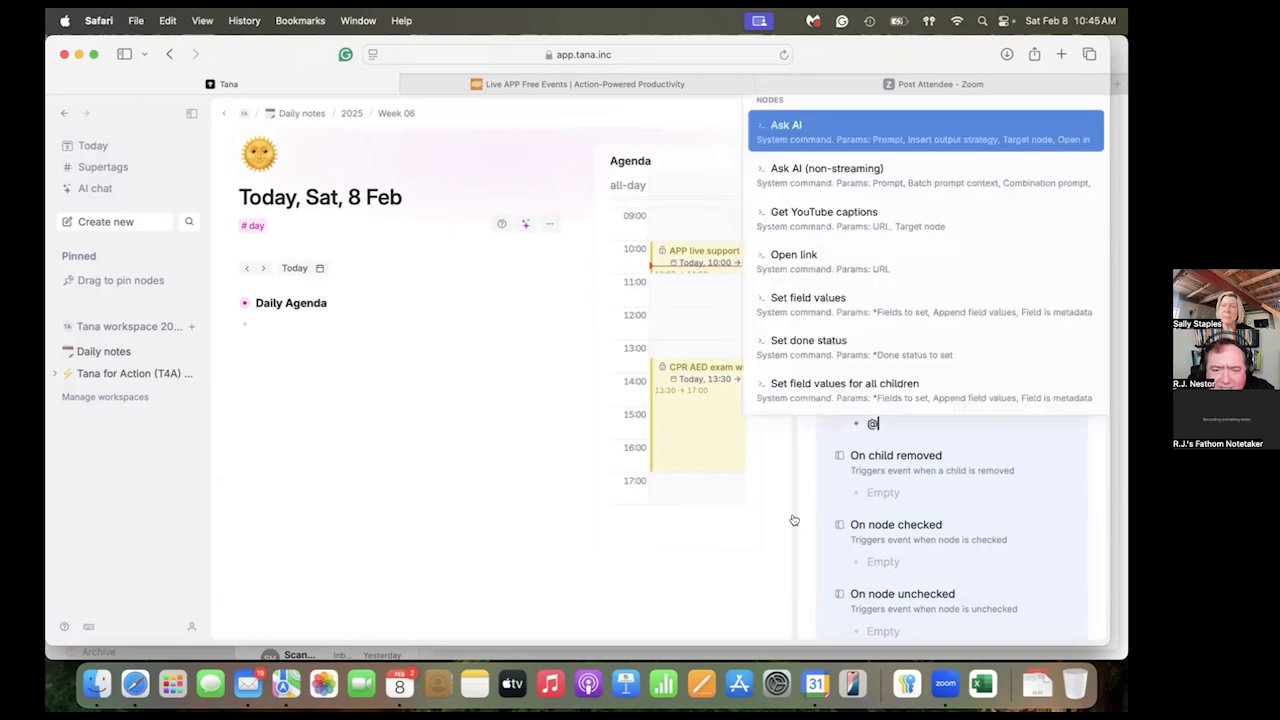
pyautogui.press('BackSpace')
pyautogui.press('BackSpace')
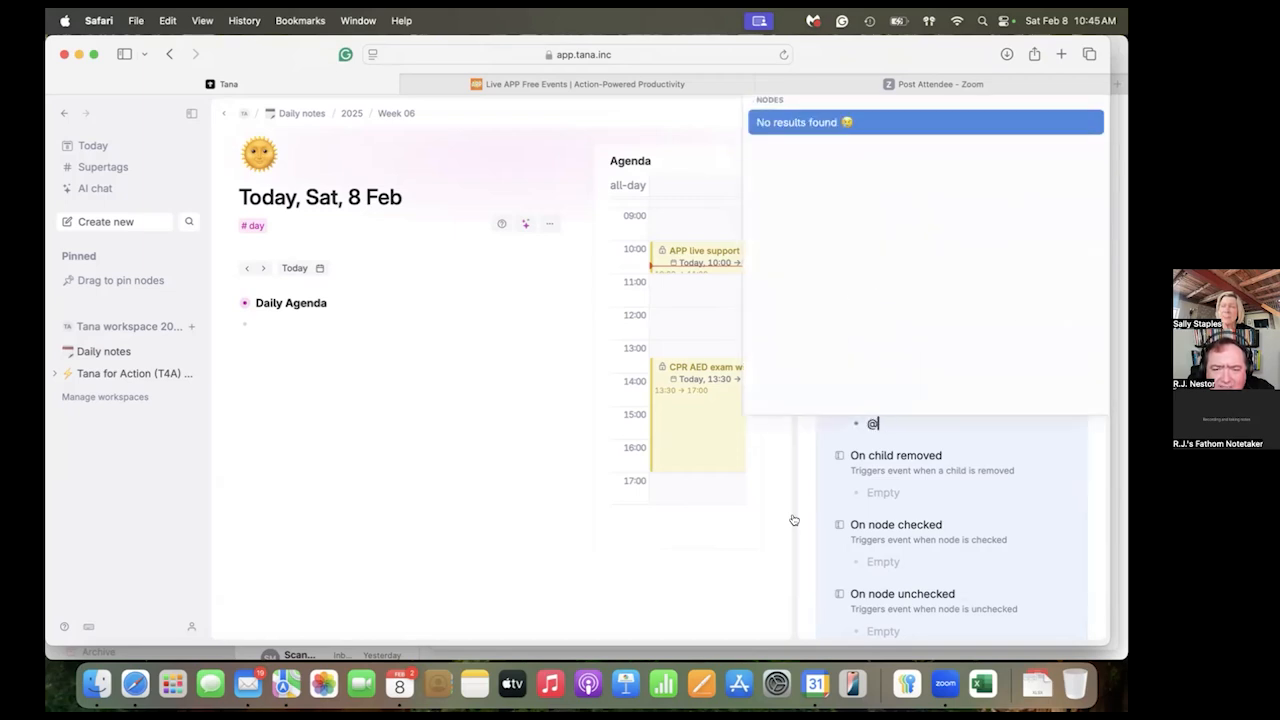
# Step: Open the Event (T4A) supertag from the Tana Launch event, return, and paste its reference into On child added
pyautogui.scroll(-5, 815, 515)
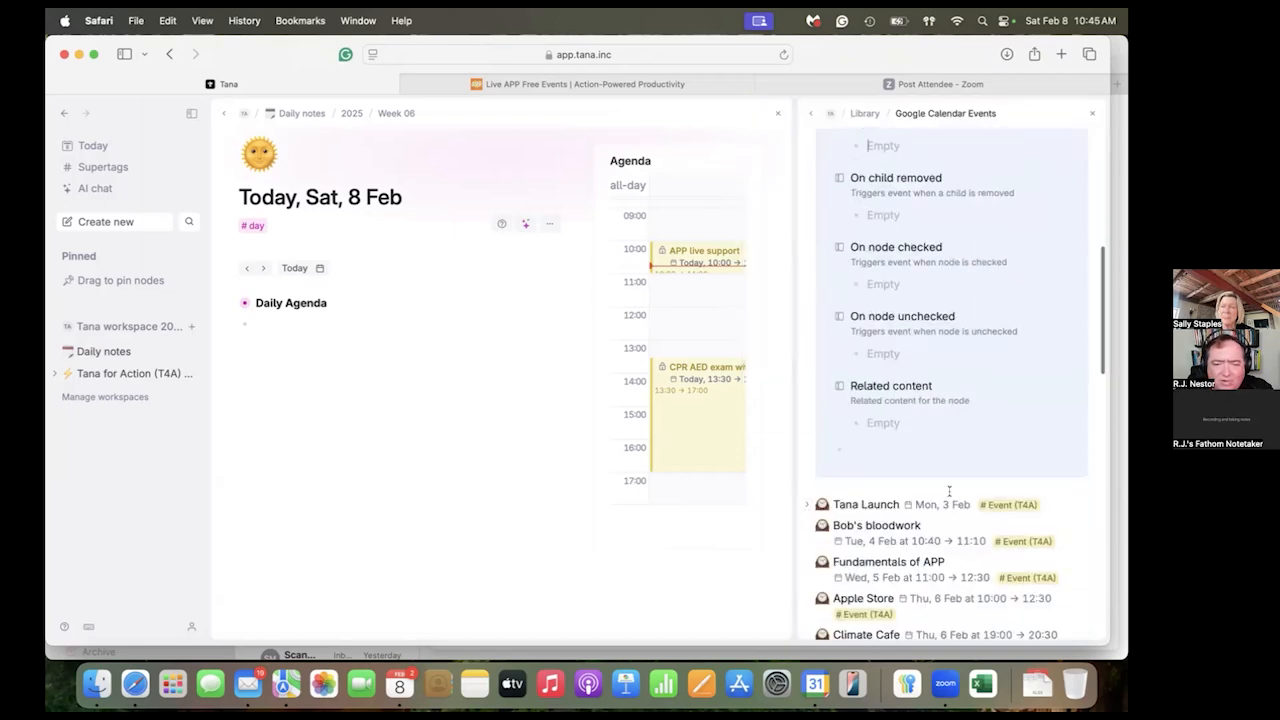
pyautogui.click(1020, 507)
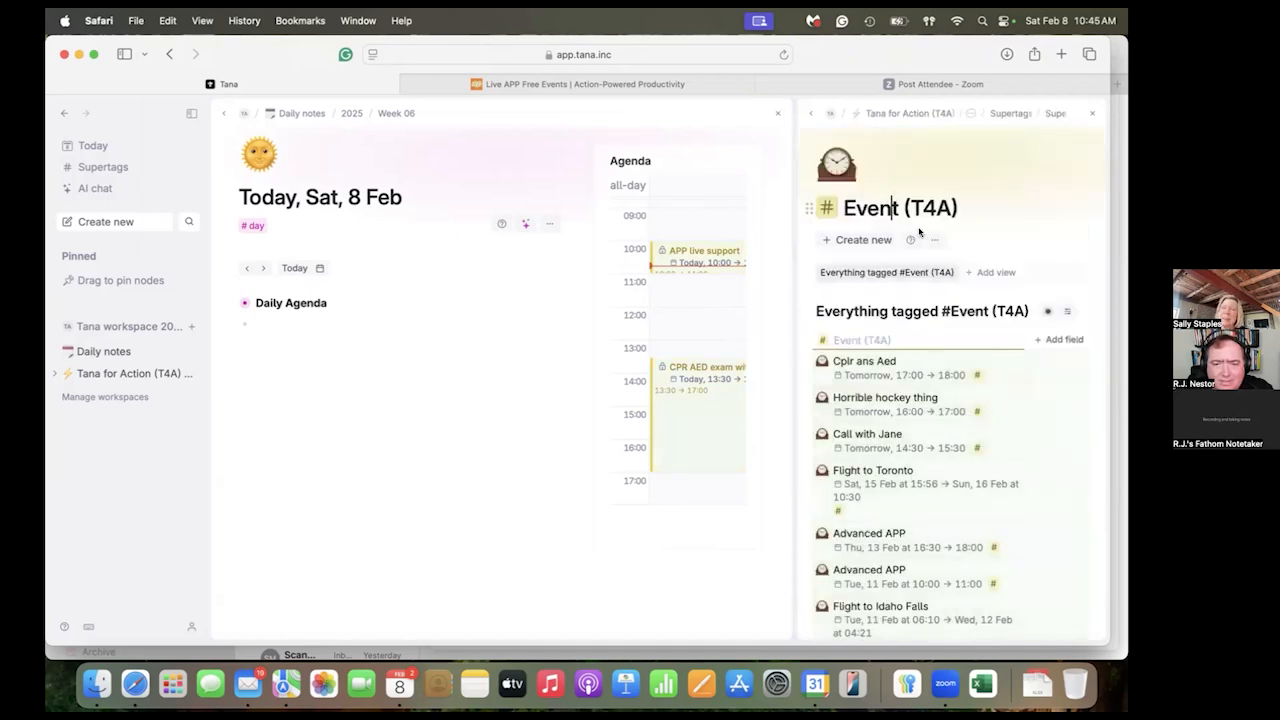
pyautogui.click(810, 114)
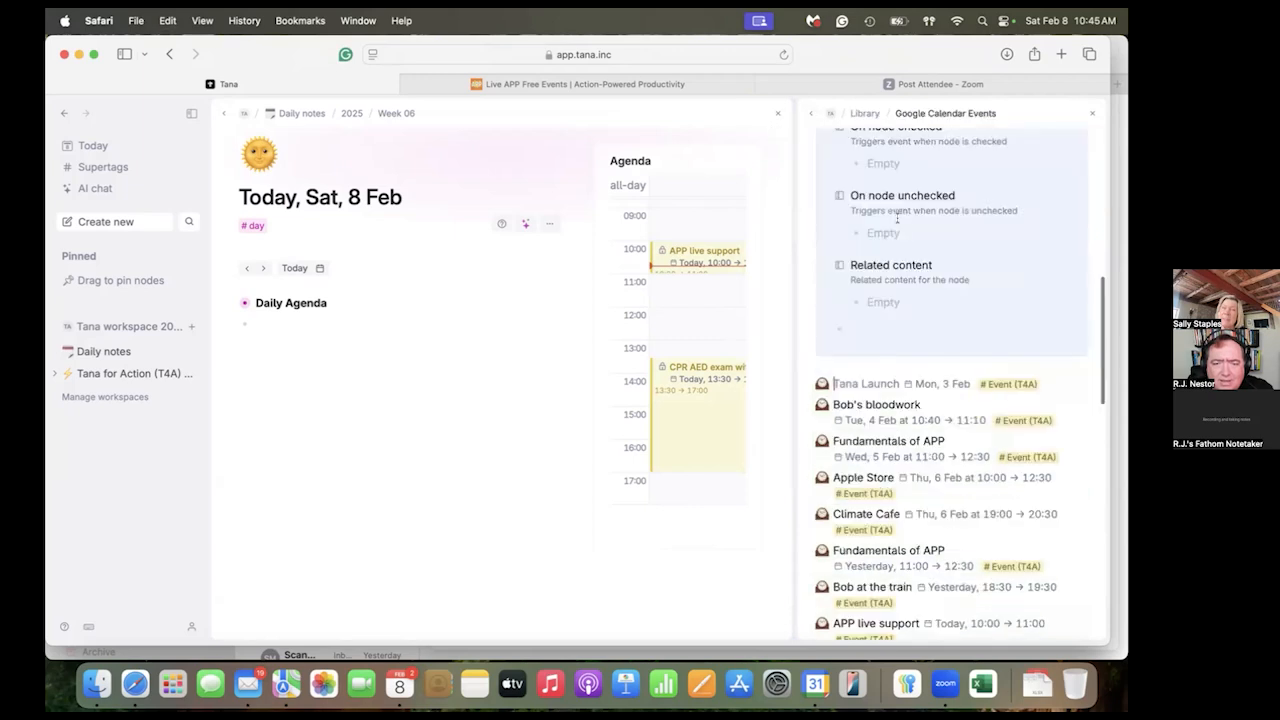
pyautogui.scroll(3, 942, 366)
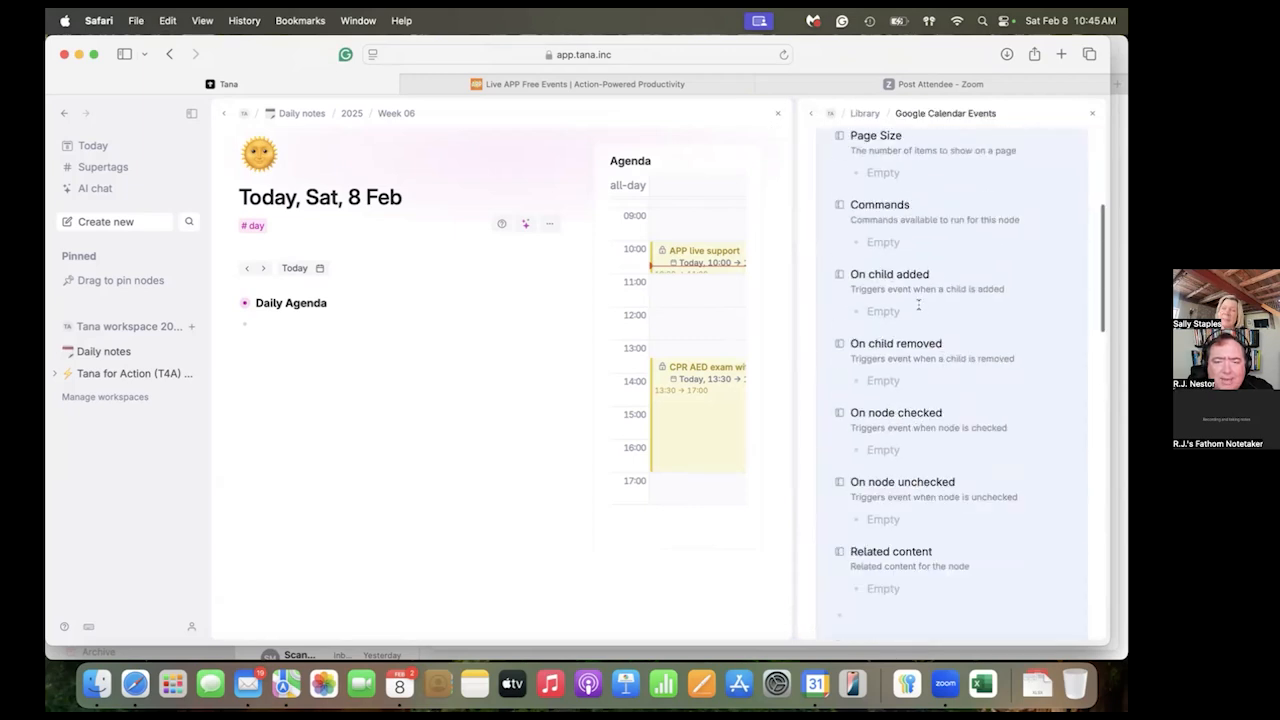
pyautogui.scroll(-3, 918, 305)
pyautogui.scroll(1, 920, 304)
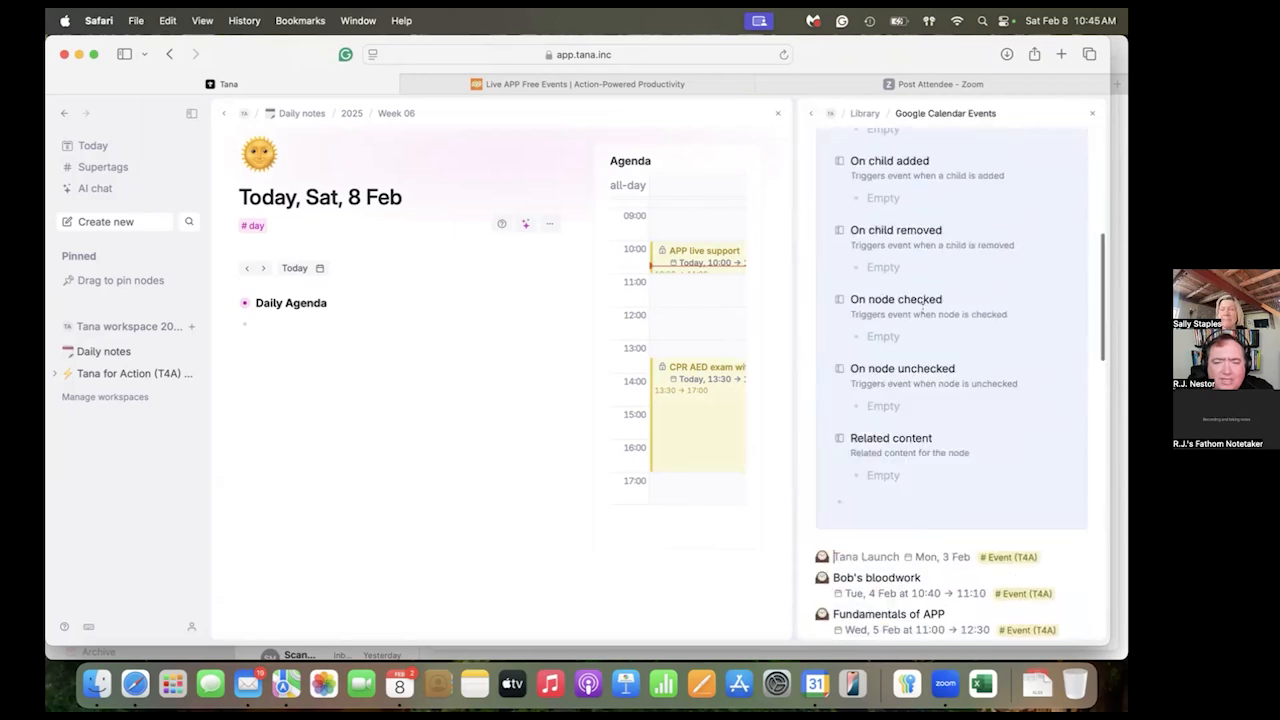
pyautogui.click(875, 199)
pyautogui.press('super+v')
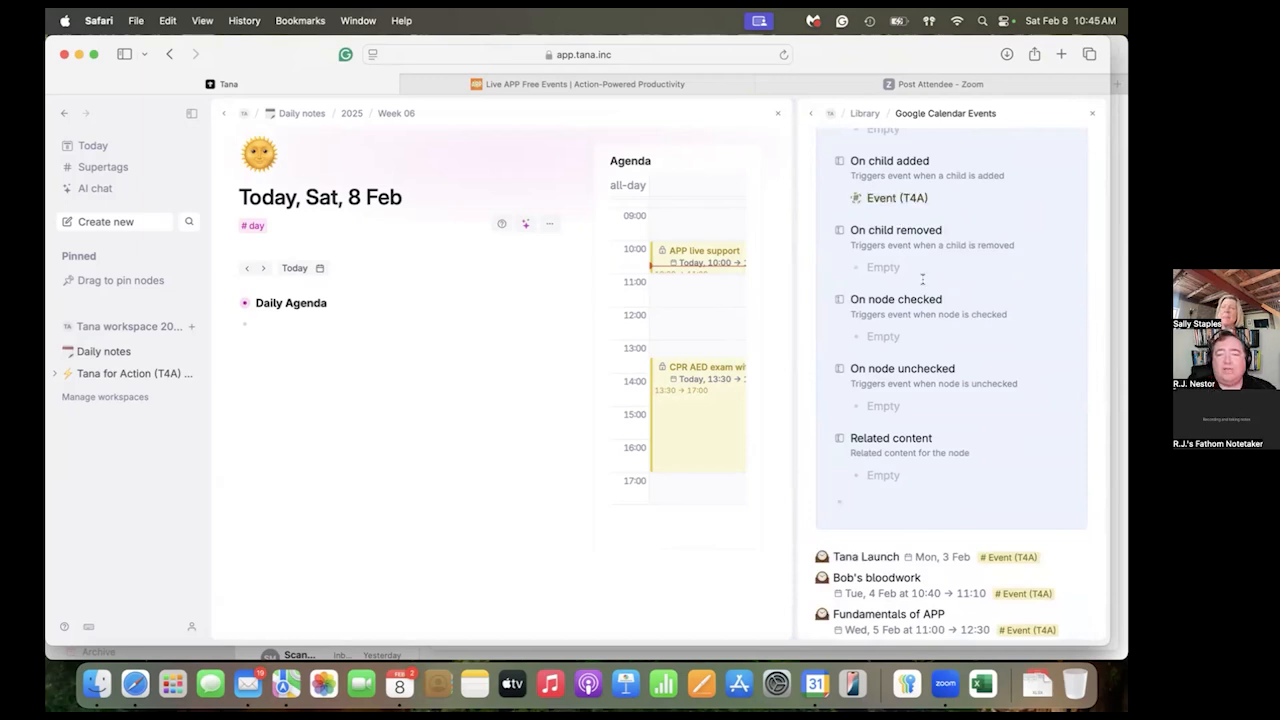
# Step: Check the configuration's other settings and remove the Event (T4A) reference from On child added
pyautogui.scroll(1, 922, 280)
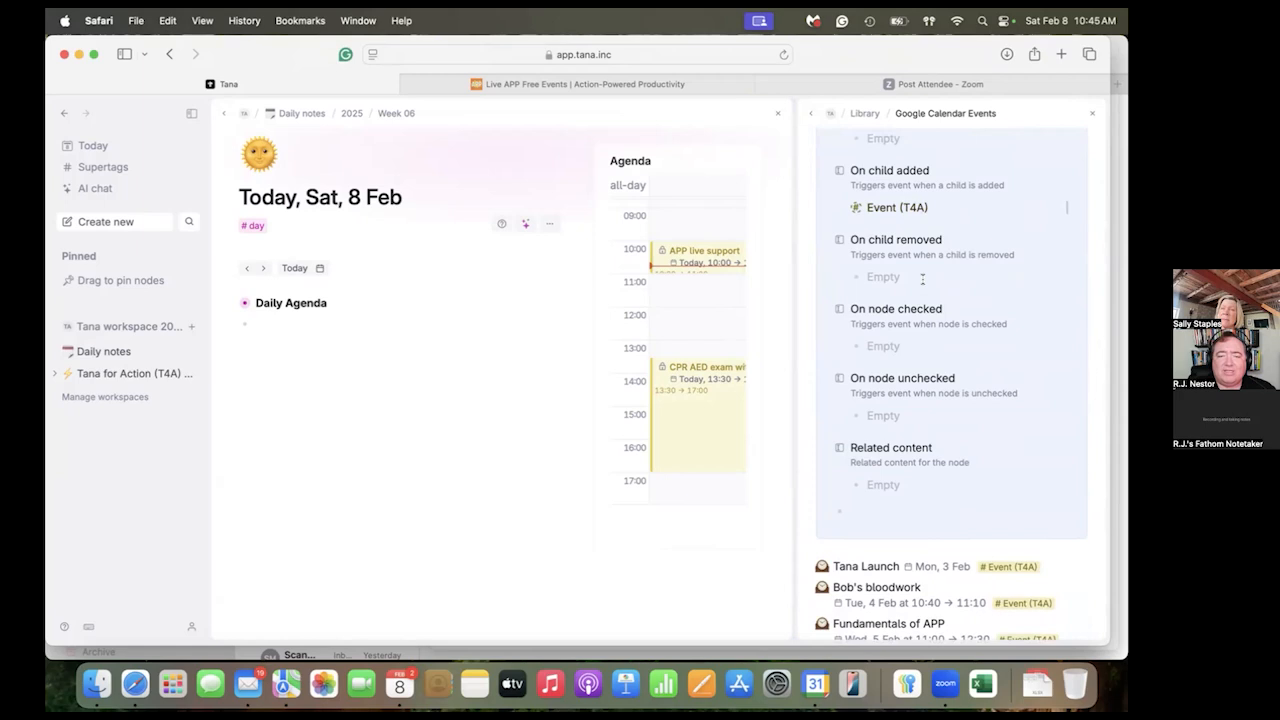
pyautogui.scroll(3, 922, 280)
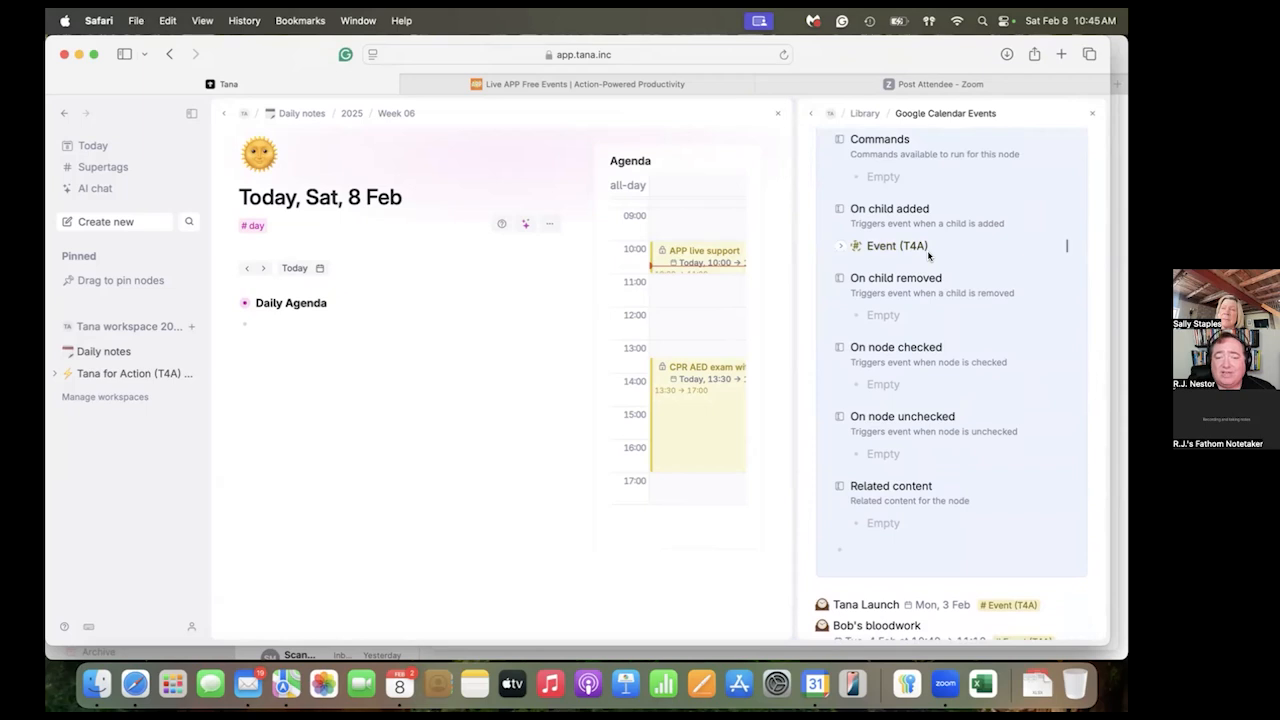
pyautogui.scroll(5, 928, 255)
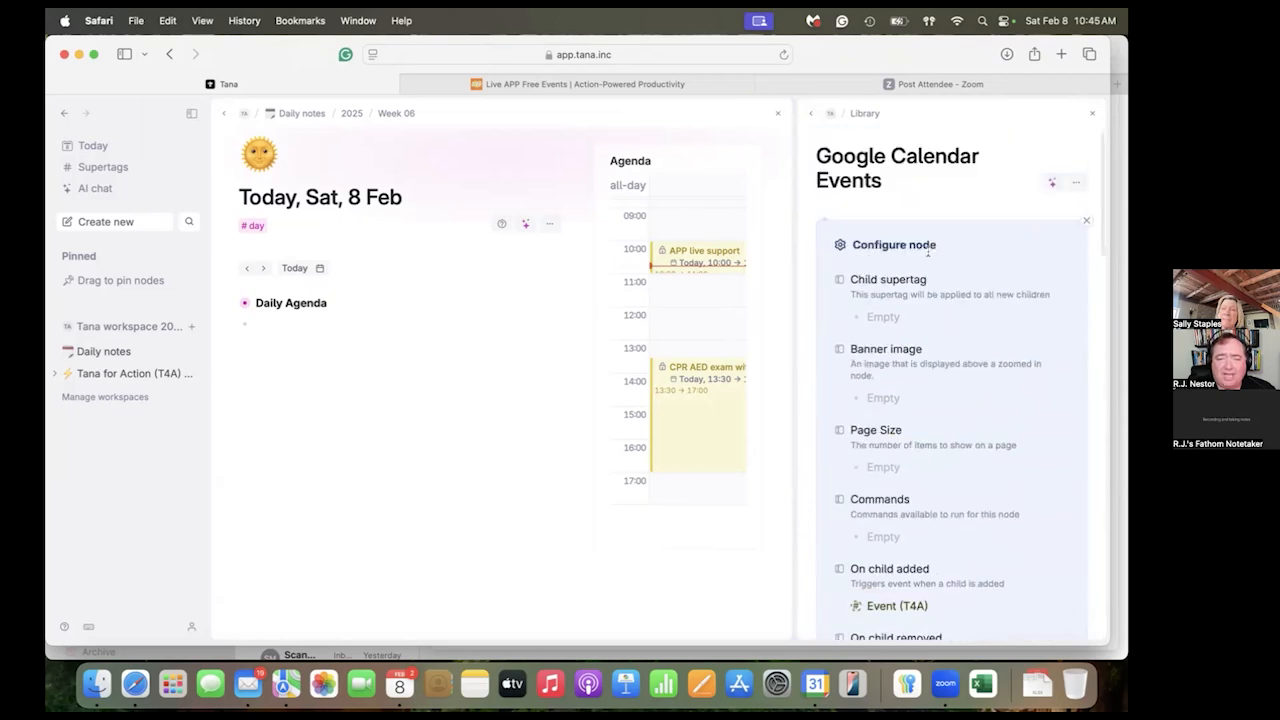
pyautogui.scroll(-5, 928, 255)
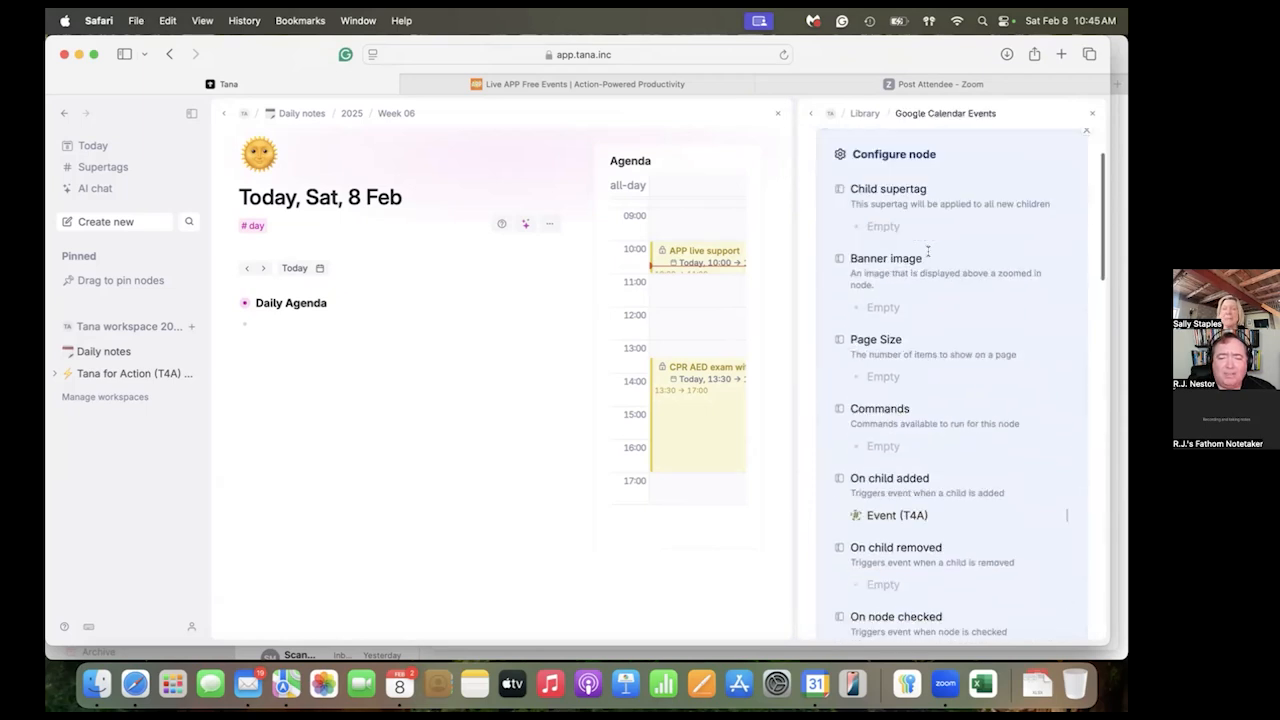
pyautogui.click(957, 406)
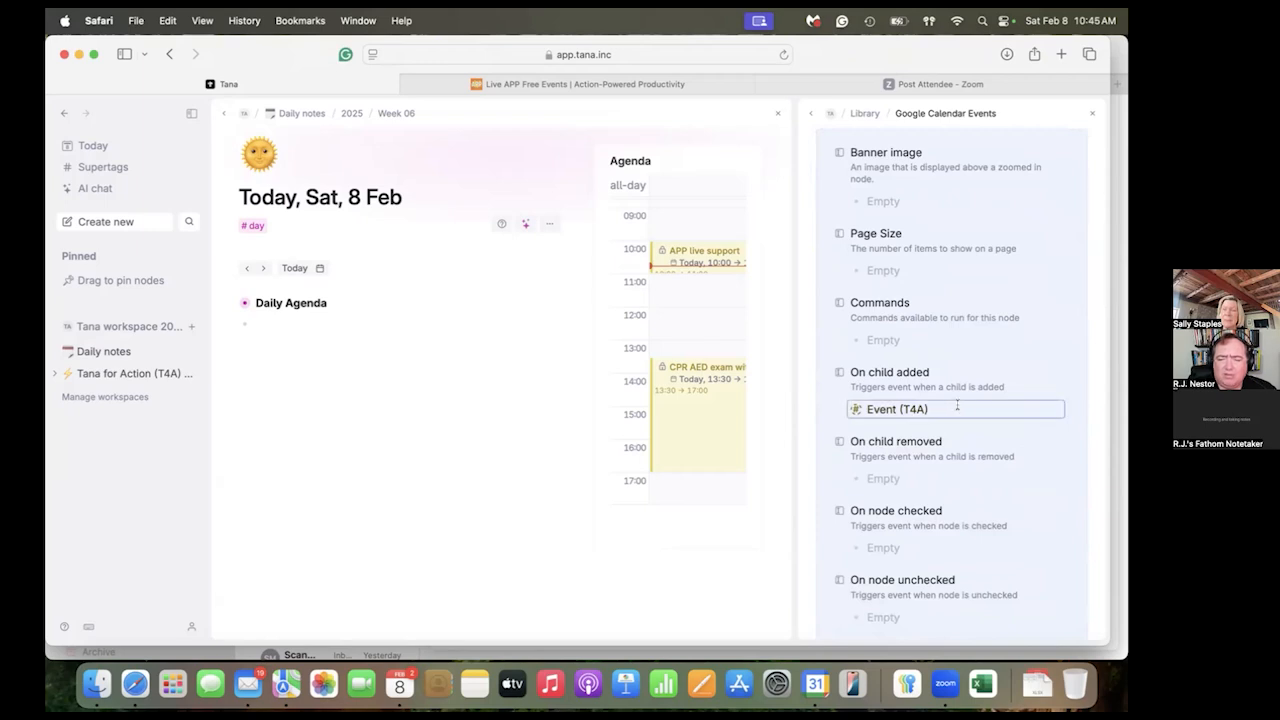
pyautogui.press('BackSpace')
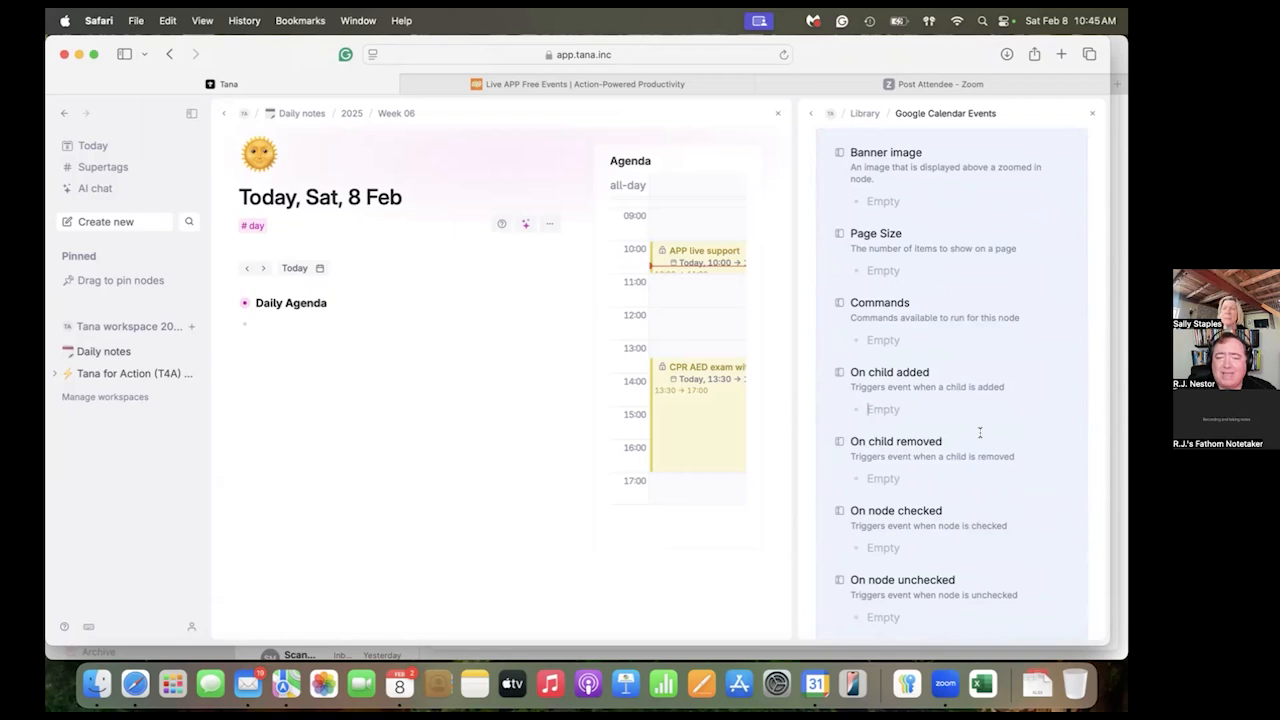
# Step: Set the Child supertag of Google Calendar Events to Event (T4A)
pyautogui.scroll(3, 980, 432)
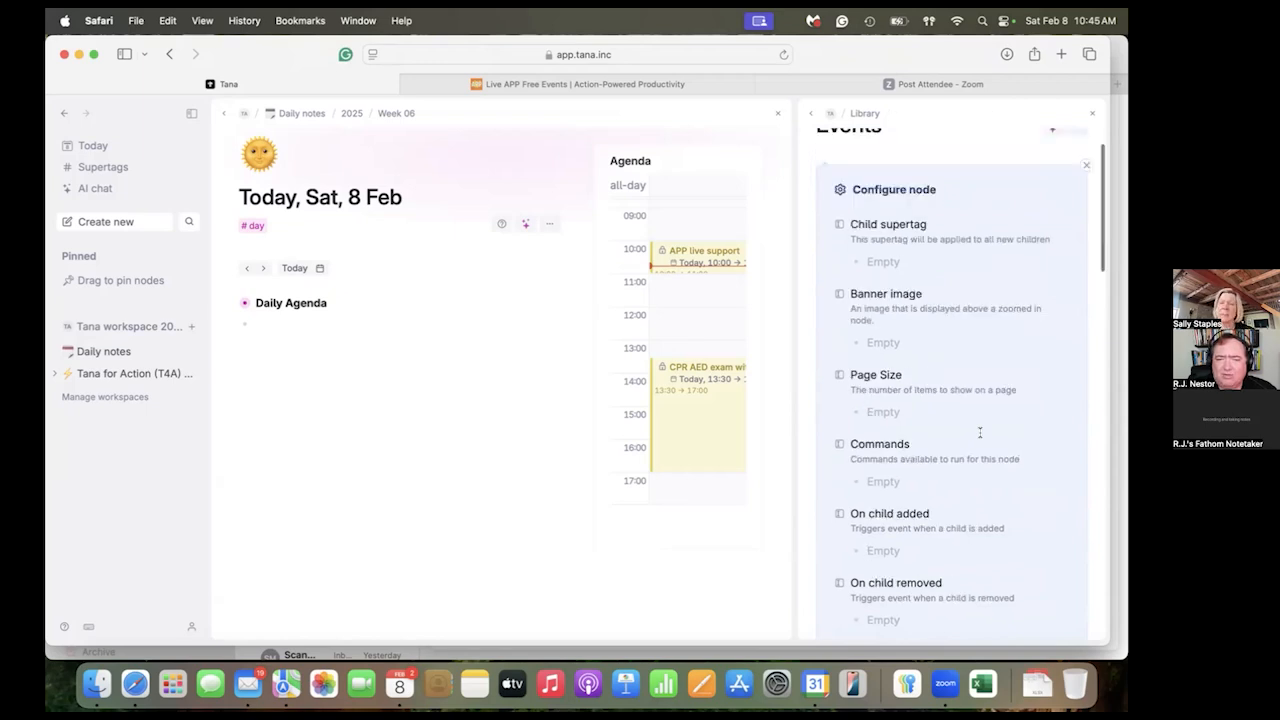
pyautogui.scroll(-1, 980, 432)
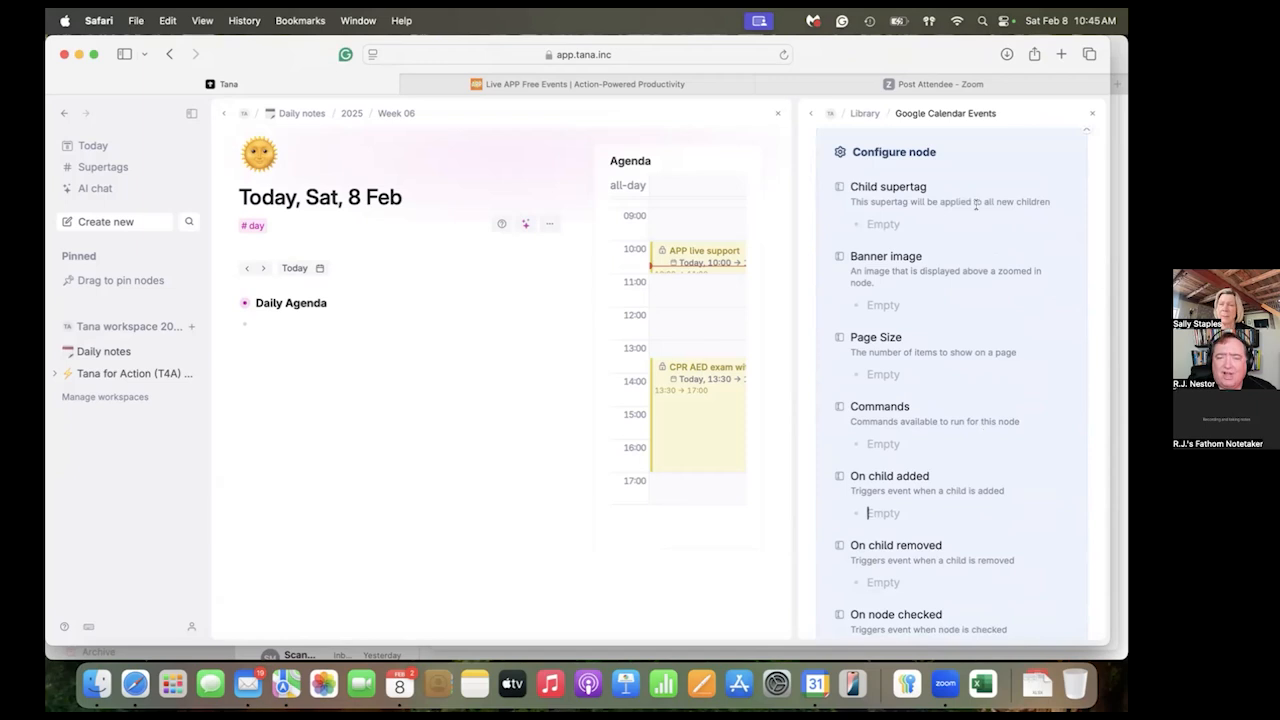
pyautogui.click(880, 228)
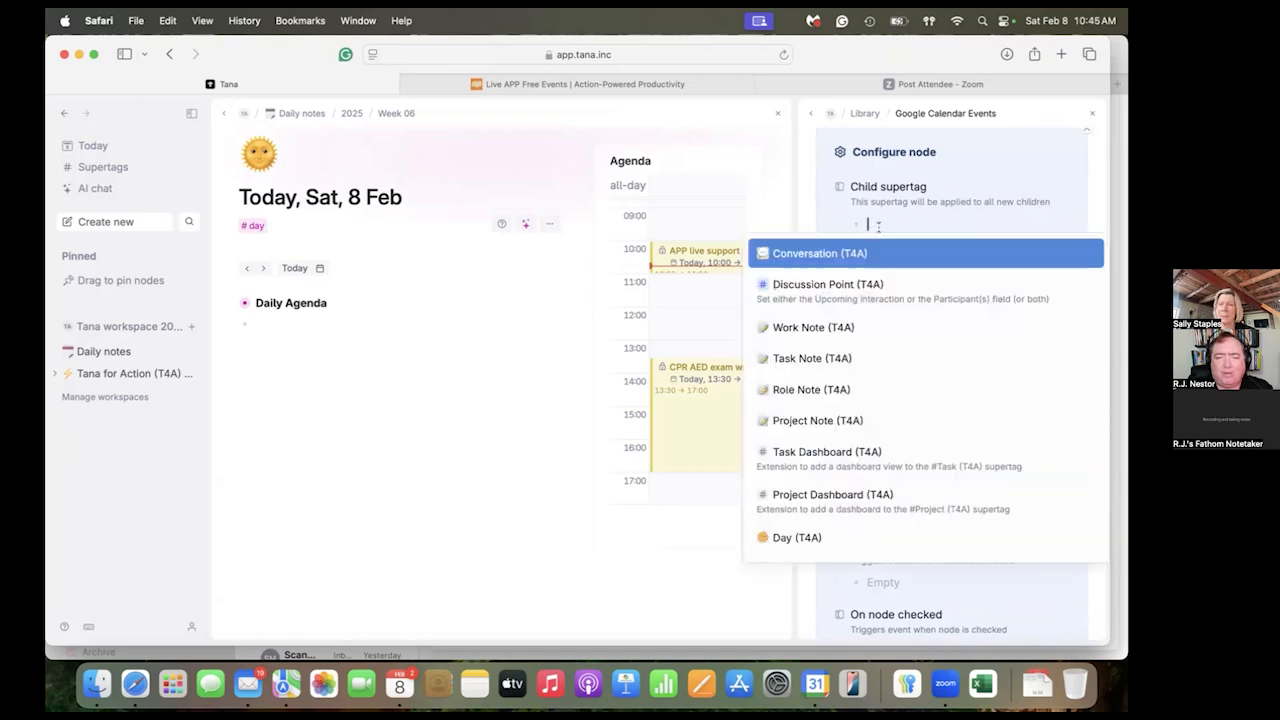
pyautogui.write('ev')
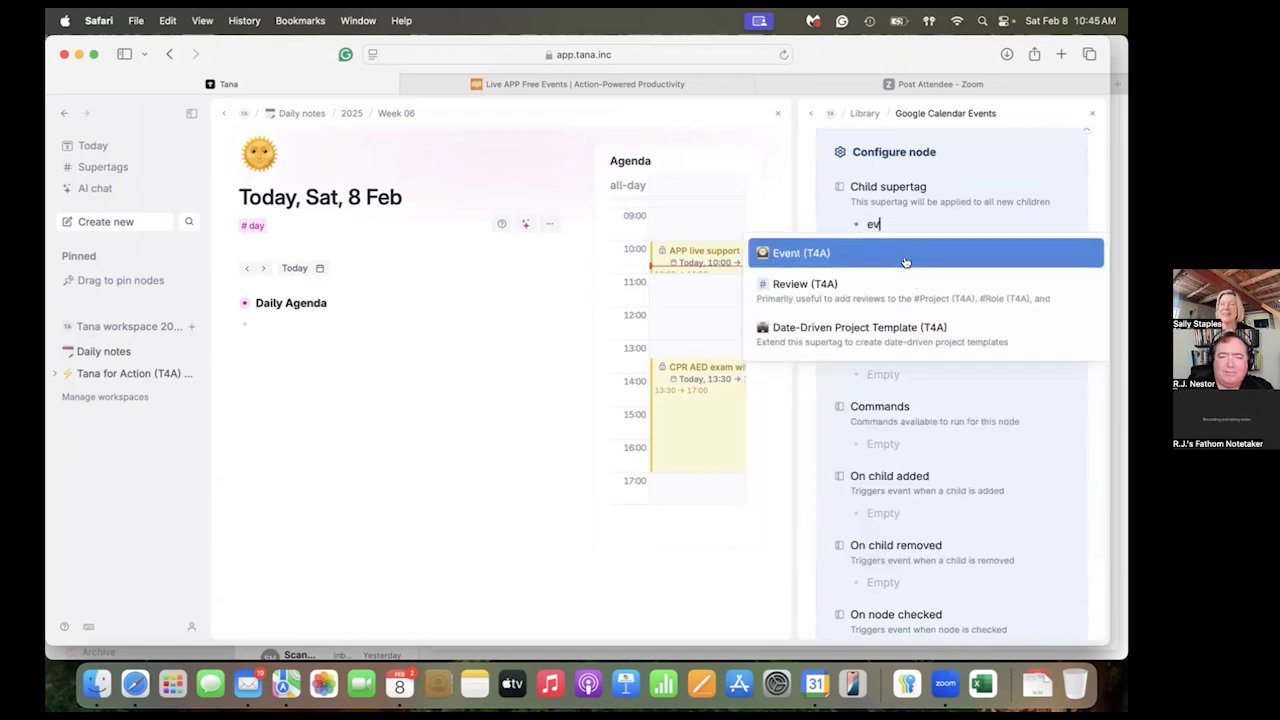
pyautogui.press('Return')
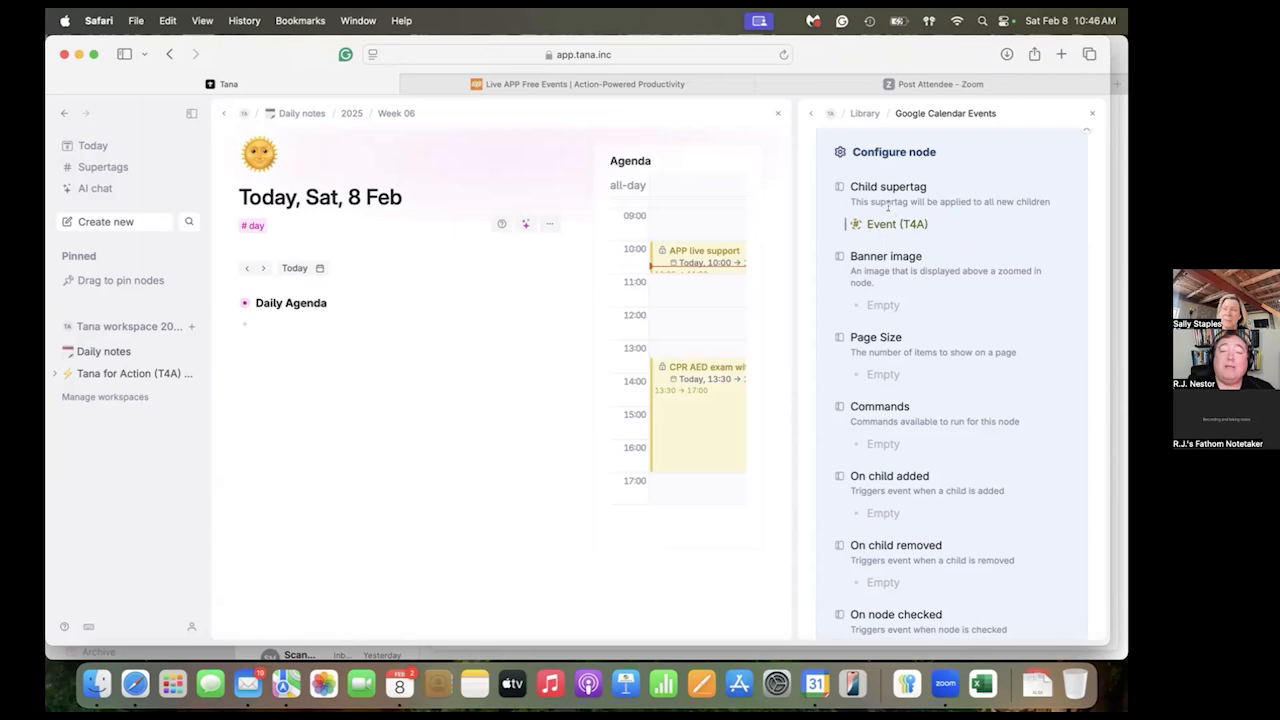
# Step: Close the node configuration and look through the list of imported events and their tags
pyautogui.scroll(3, 887, 209)
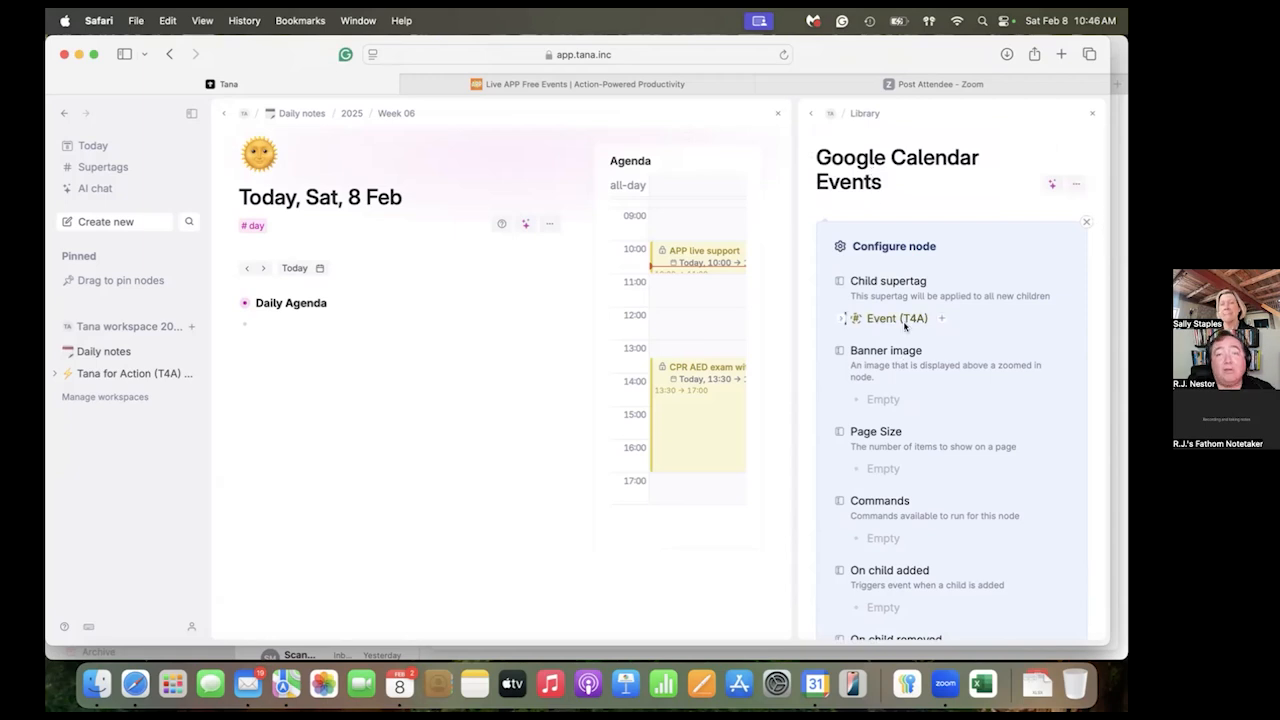
pyautogui.click(1086, 222)
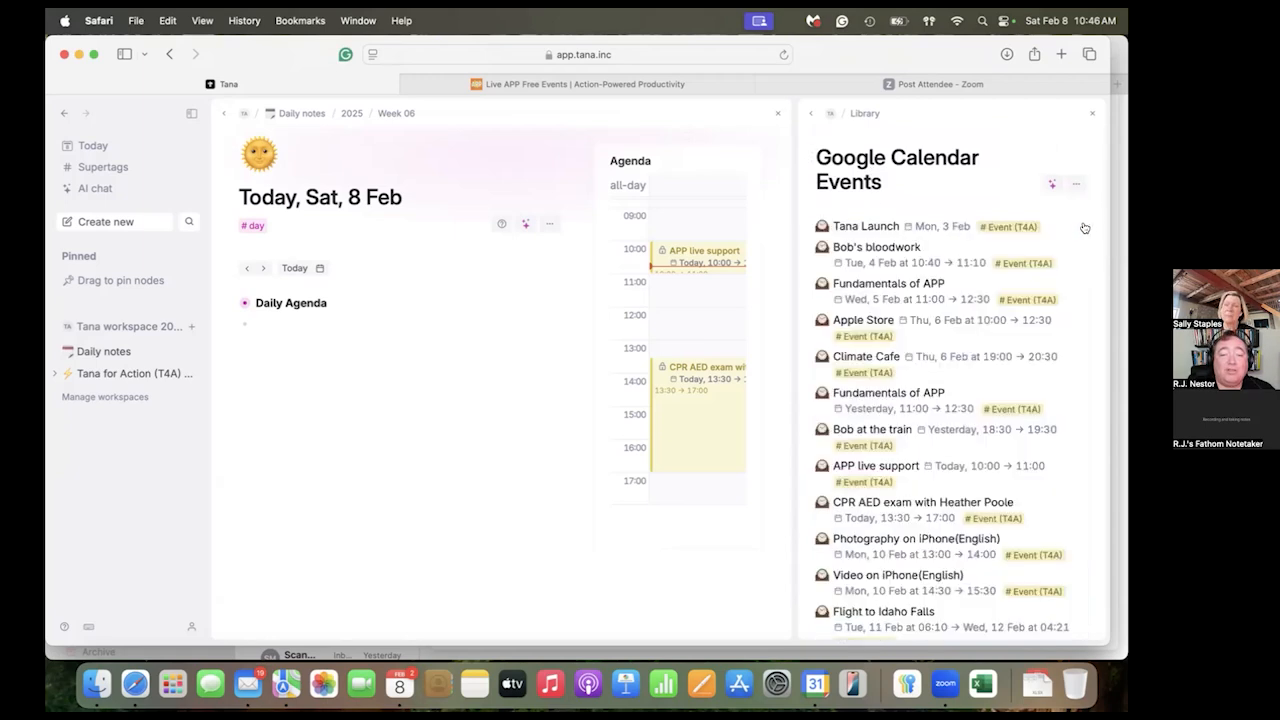
pyautogui.scroll(-4, 1032, 300)
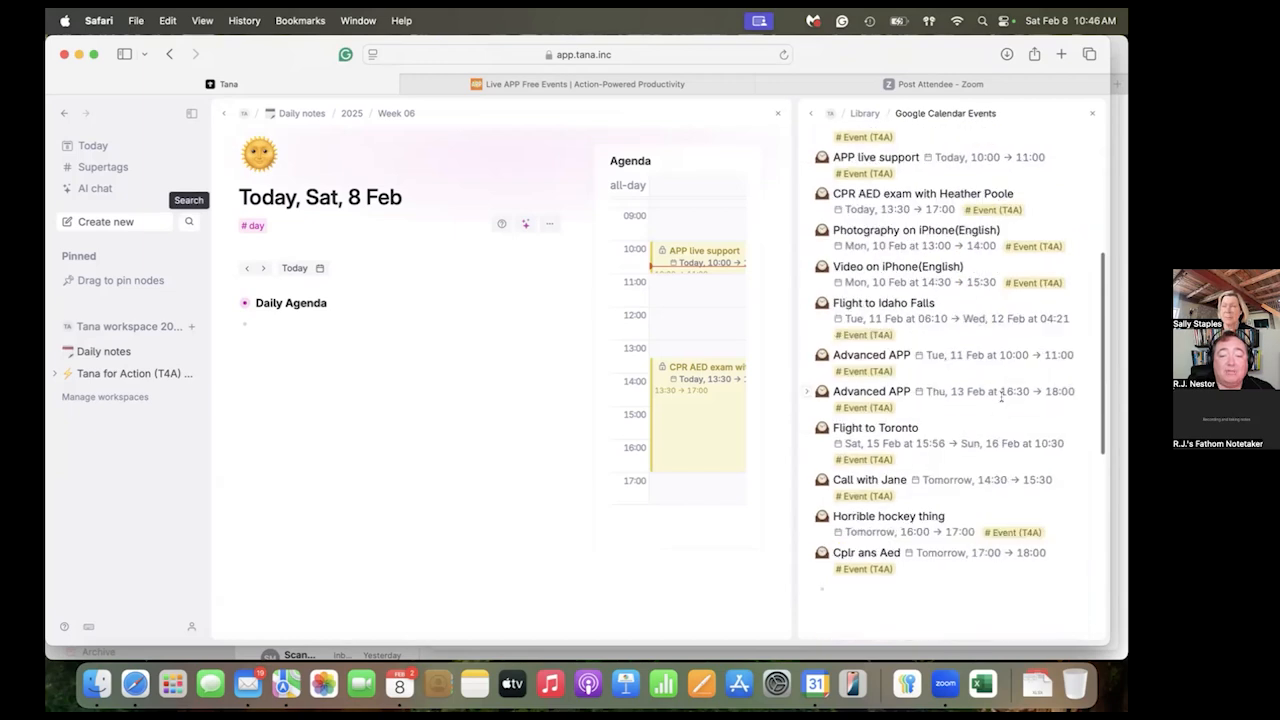
pyautogui.scroll(6, 992, 421)
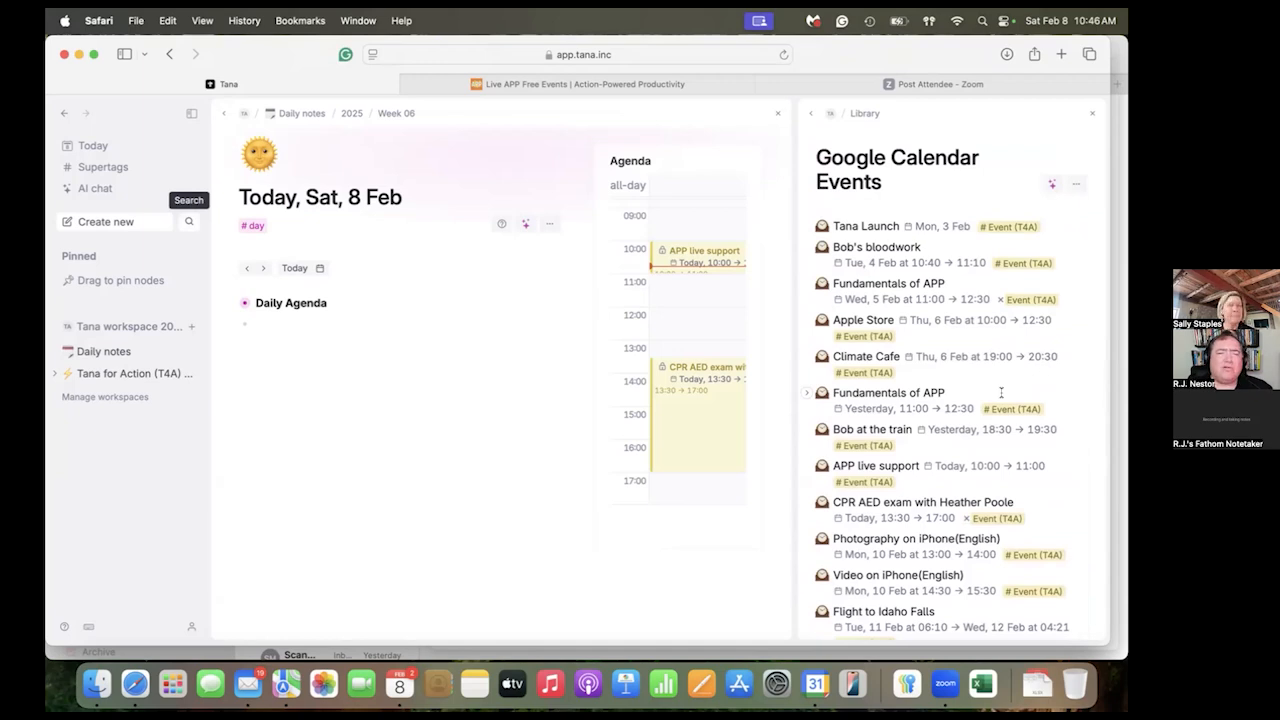
# Step: Close the Google Calendar Events panel and expand Daily Agenda on today's page
pyautogui.click(1095, 116)
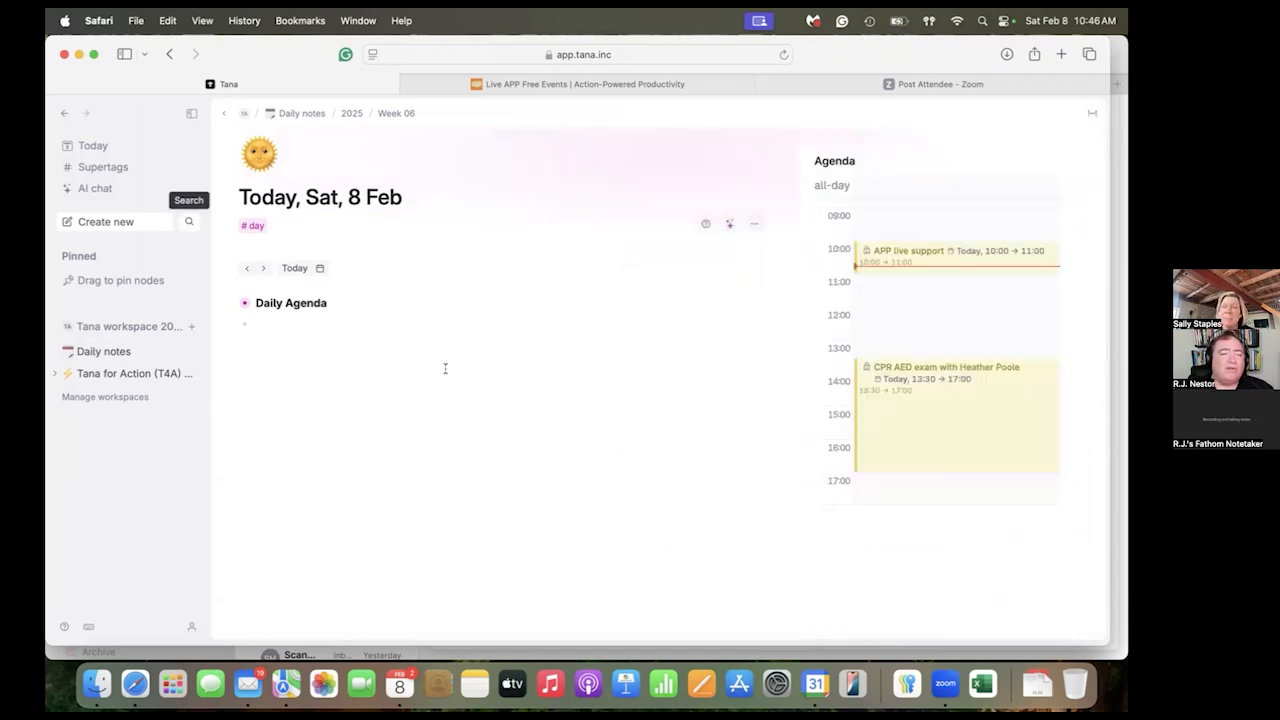
pyautogui.click(227, 305)
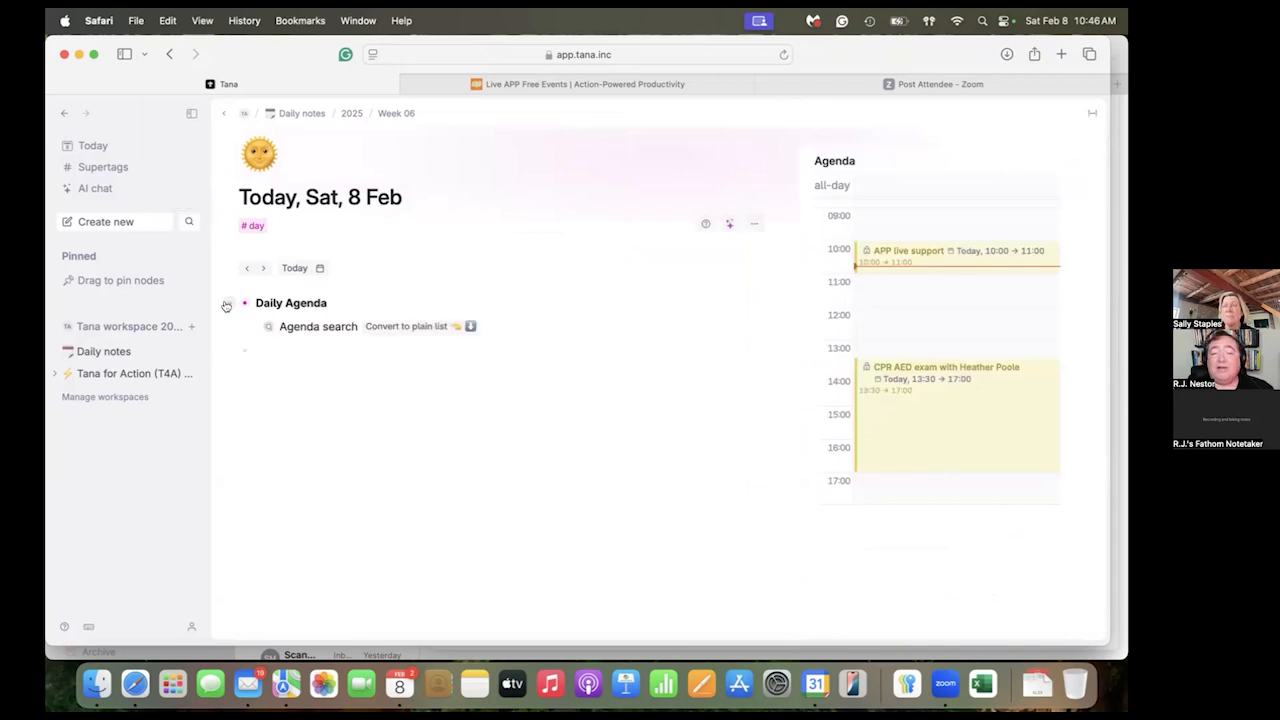
# Step: Expand Agenda search under Daily Agenda and check today's events and their tags
pyautogui.click(250, 332)
pyautogui.scroll(-2, 370, 322)
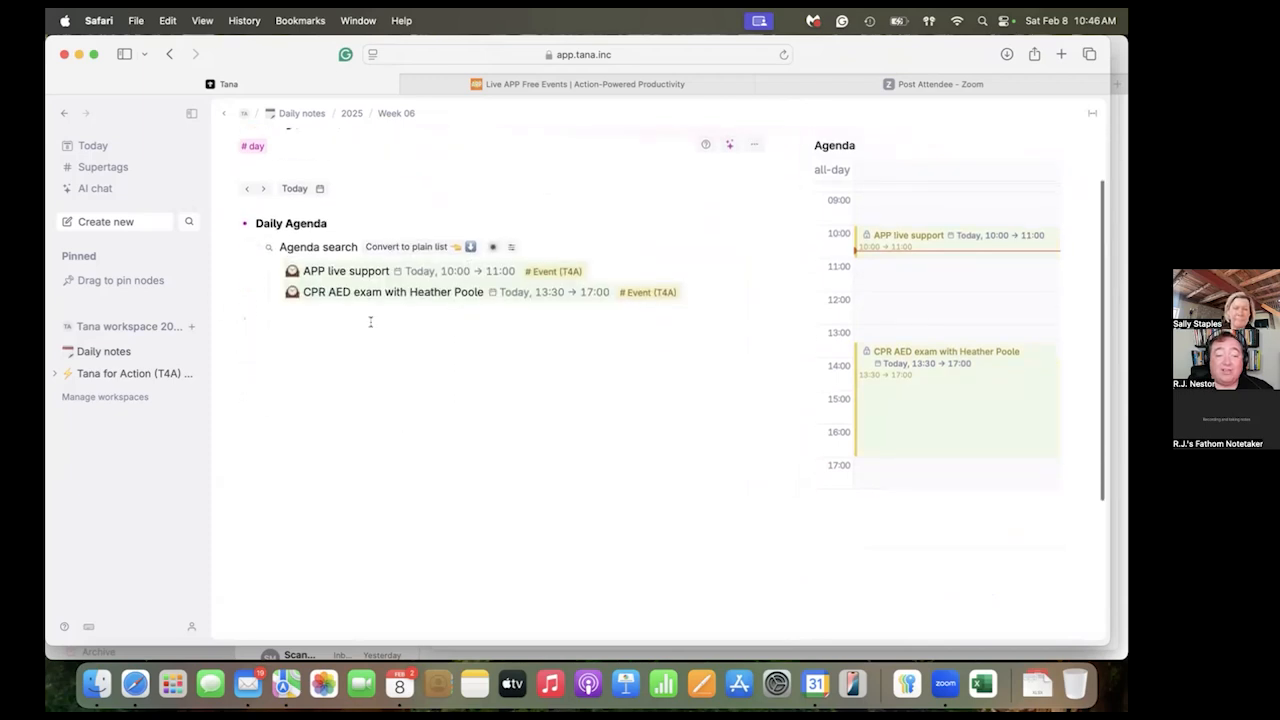
pyautogui.scroll(2, 453, 286)
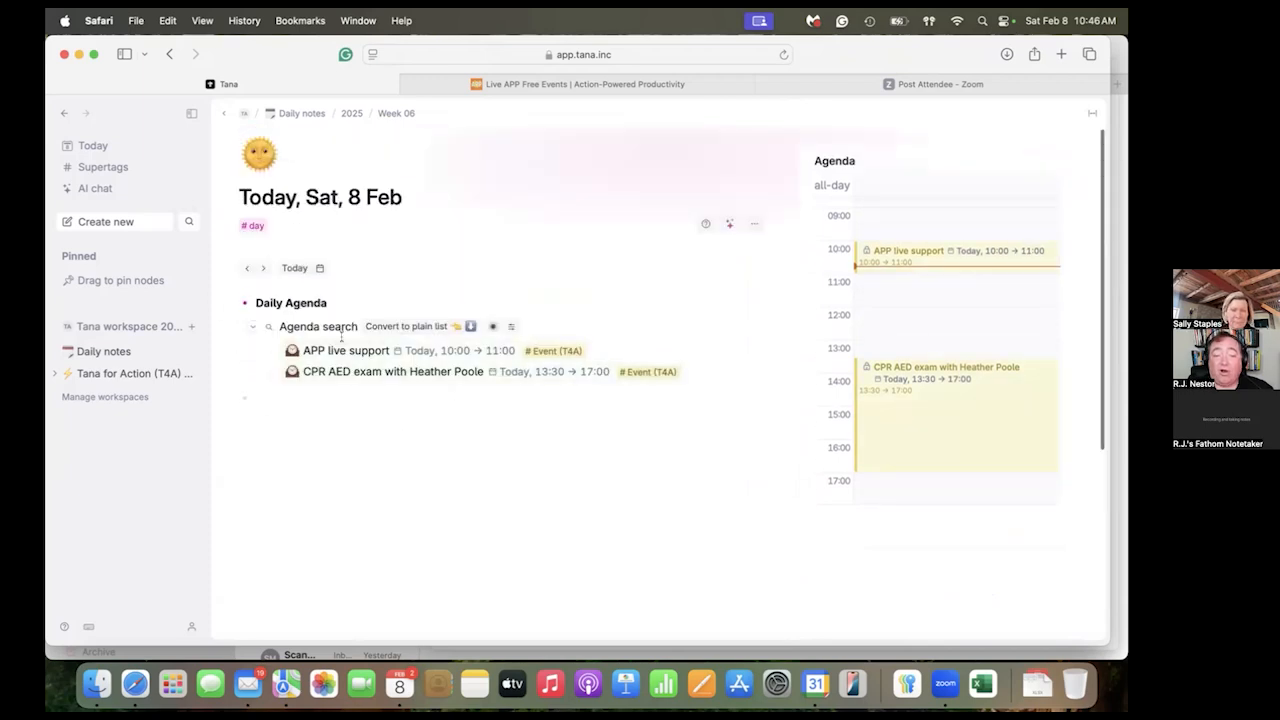
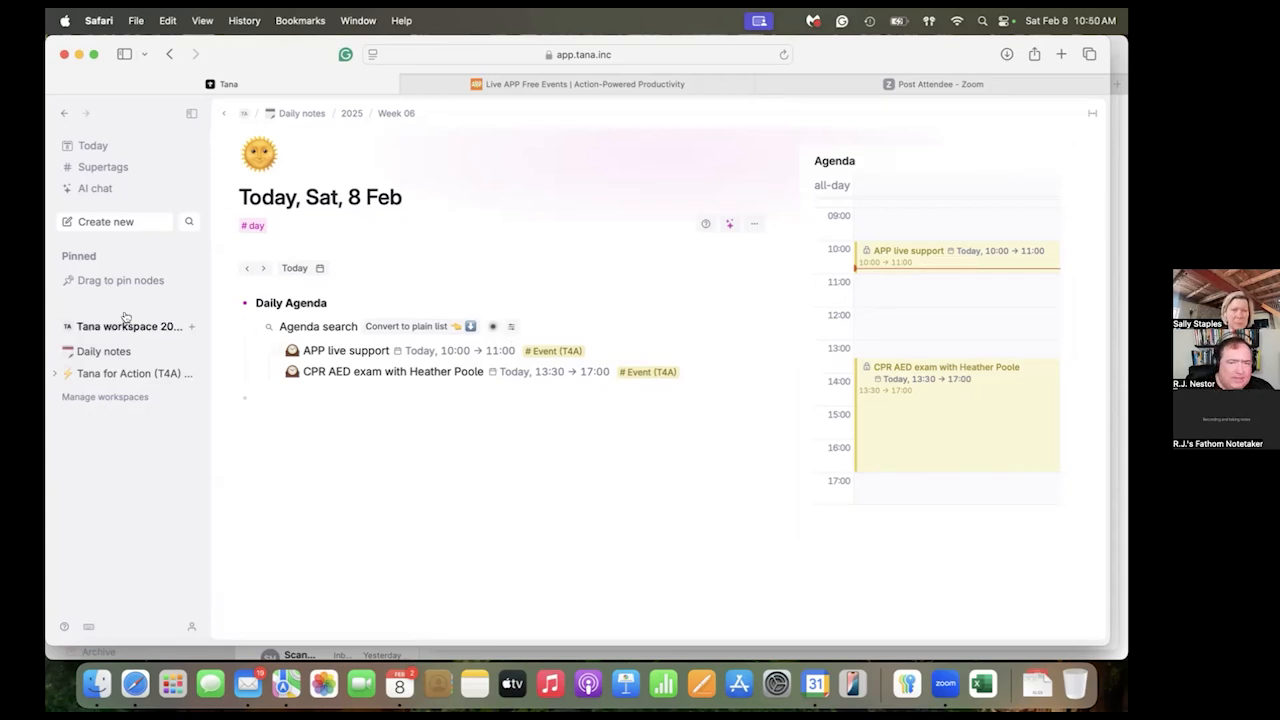
# Step: Look through the list of workspaces that can be managed, close it, and open the Tana workspace 2025 page
pyautogui.click(121, 398)
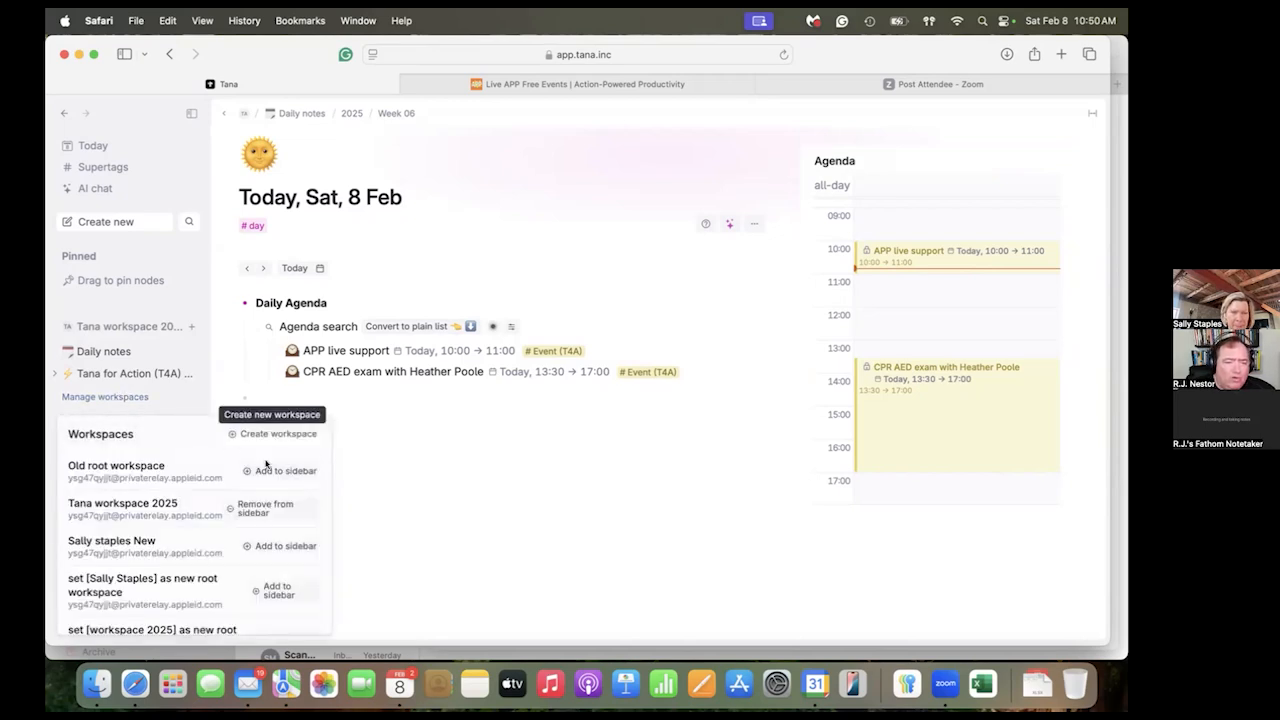
pyautogui.scroll(-2, 268, 574)
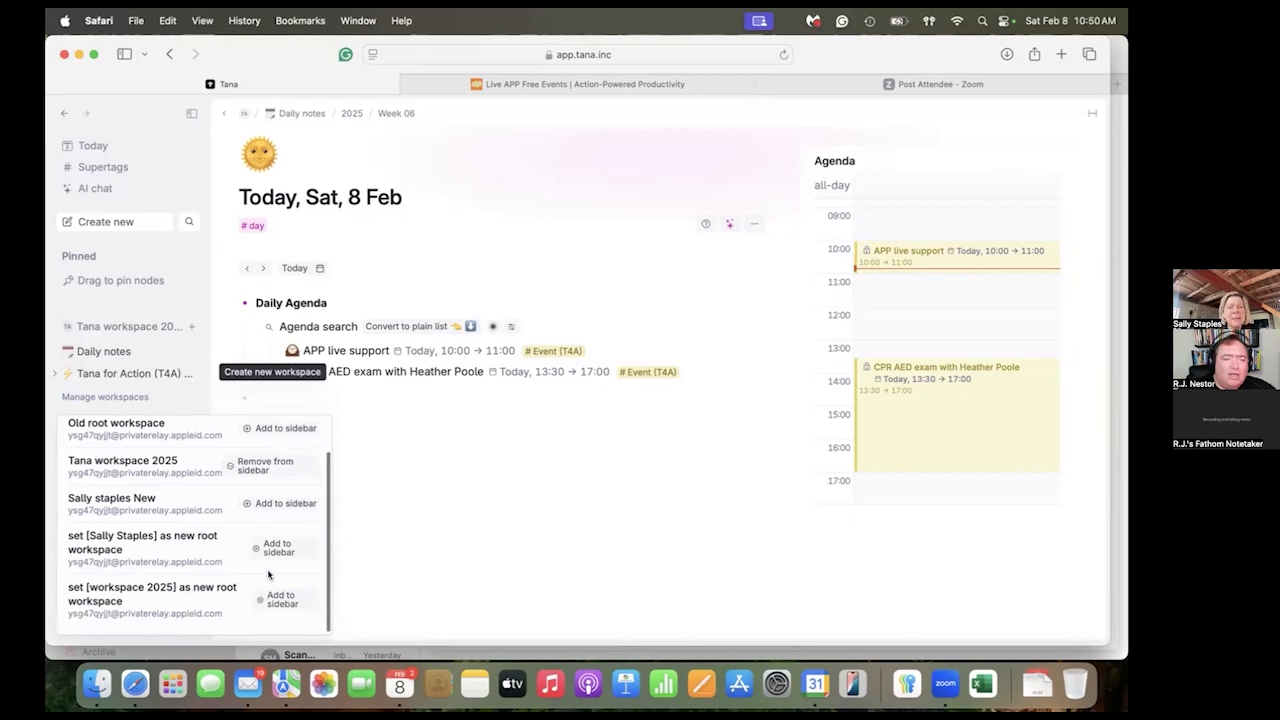
pyautogui.scroll(2, 268, 574)
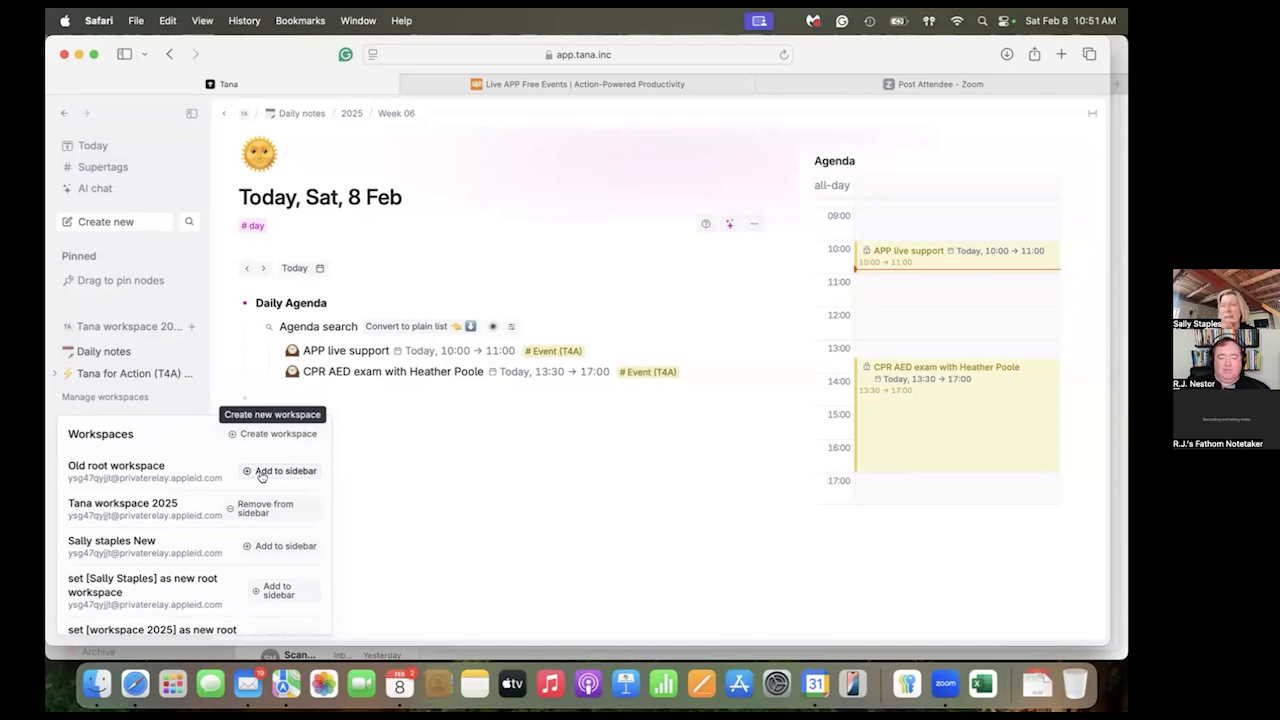
pyautogui.click(174, 395)
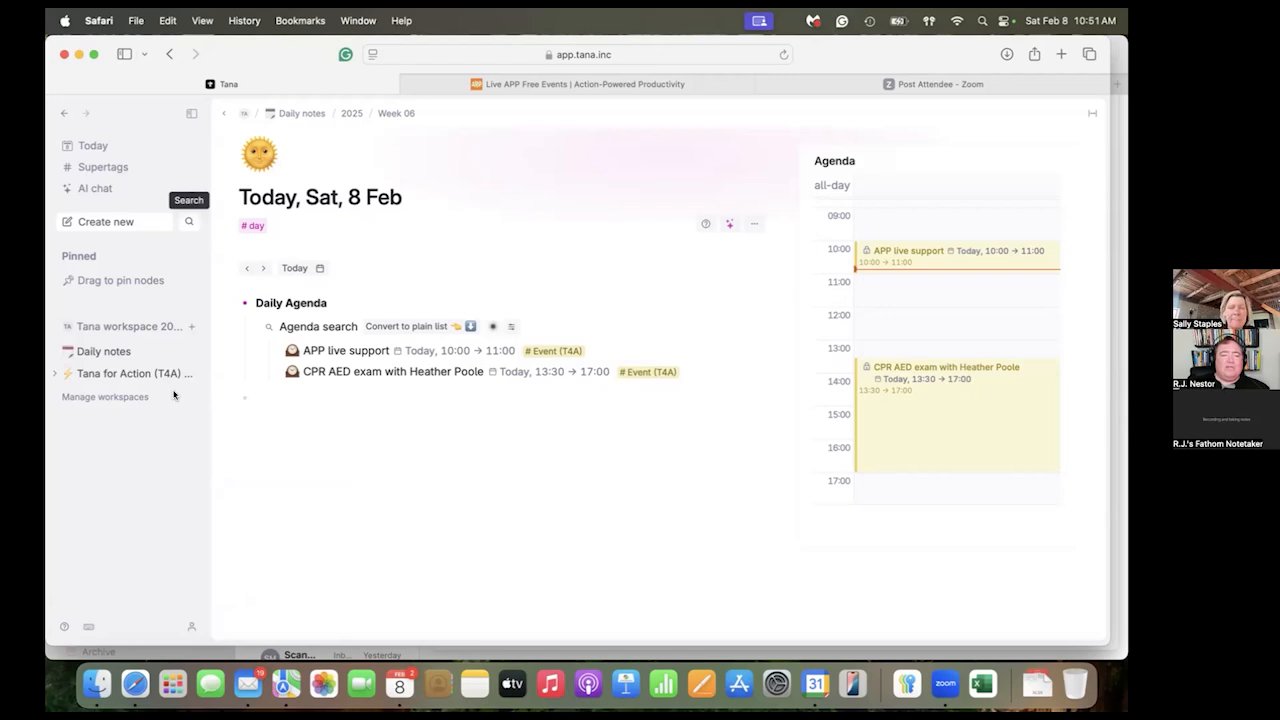
pyautogui.click(130, 326)
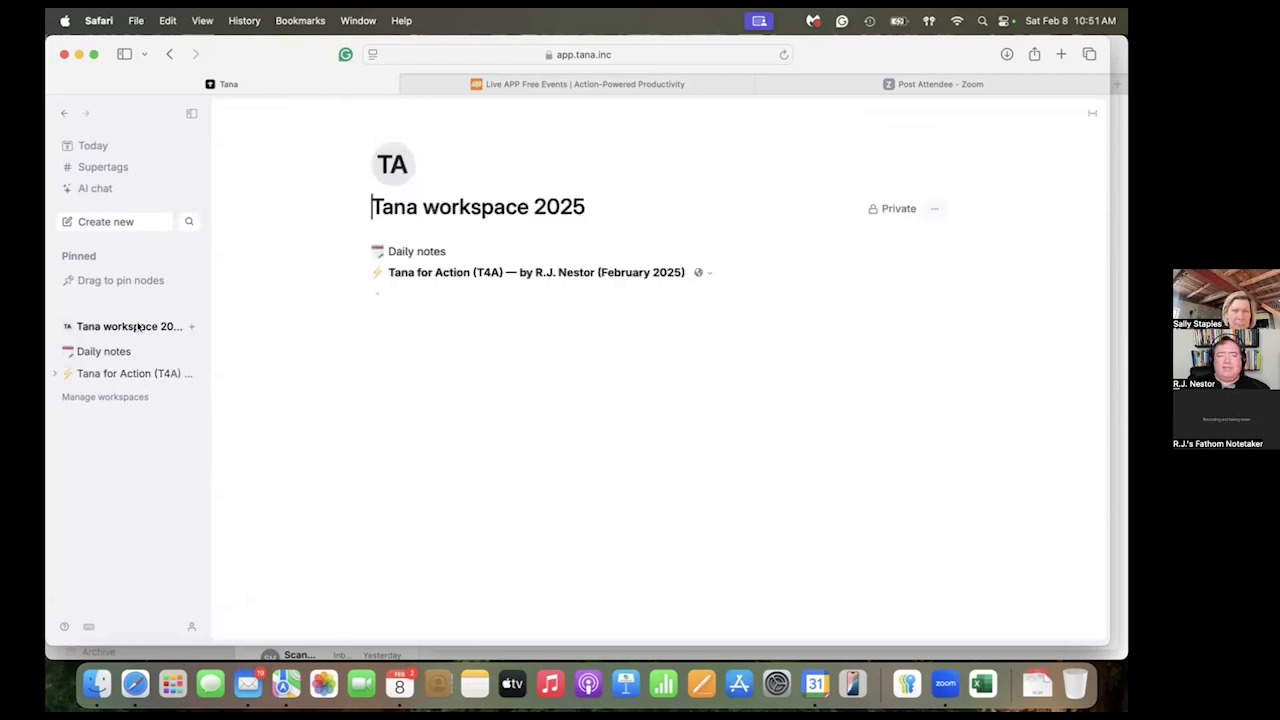